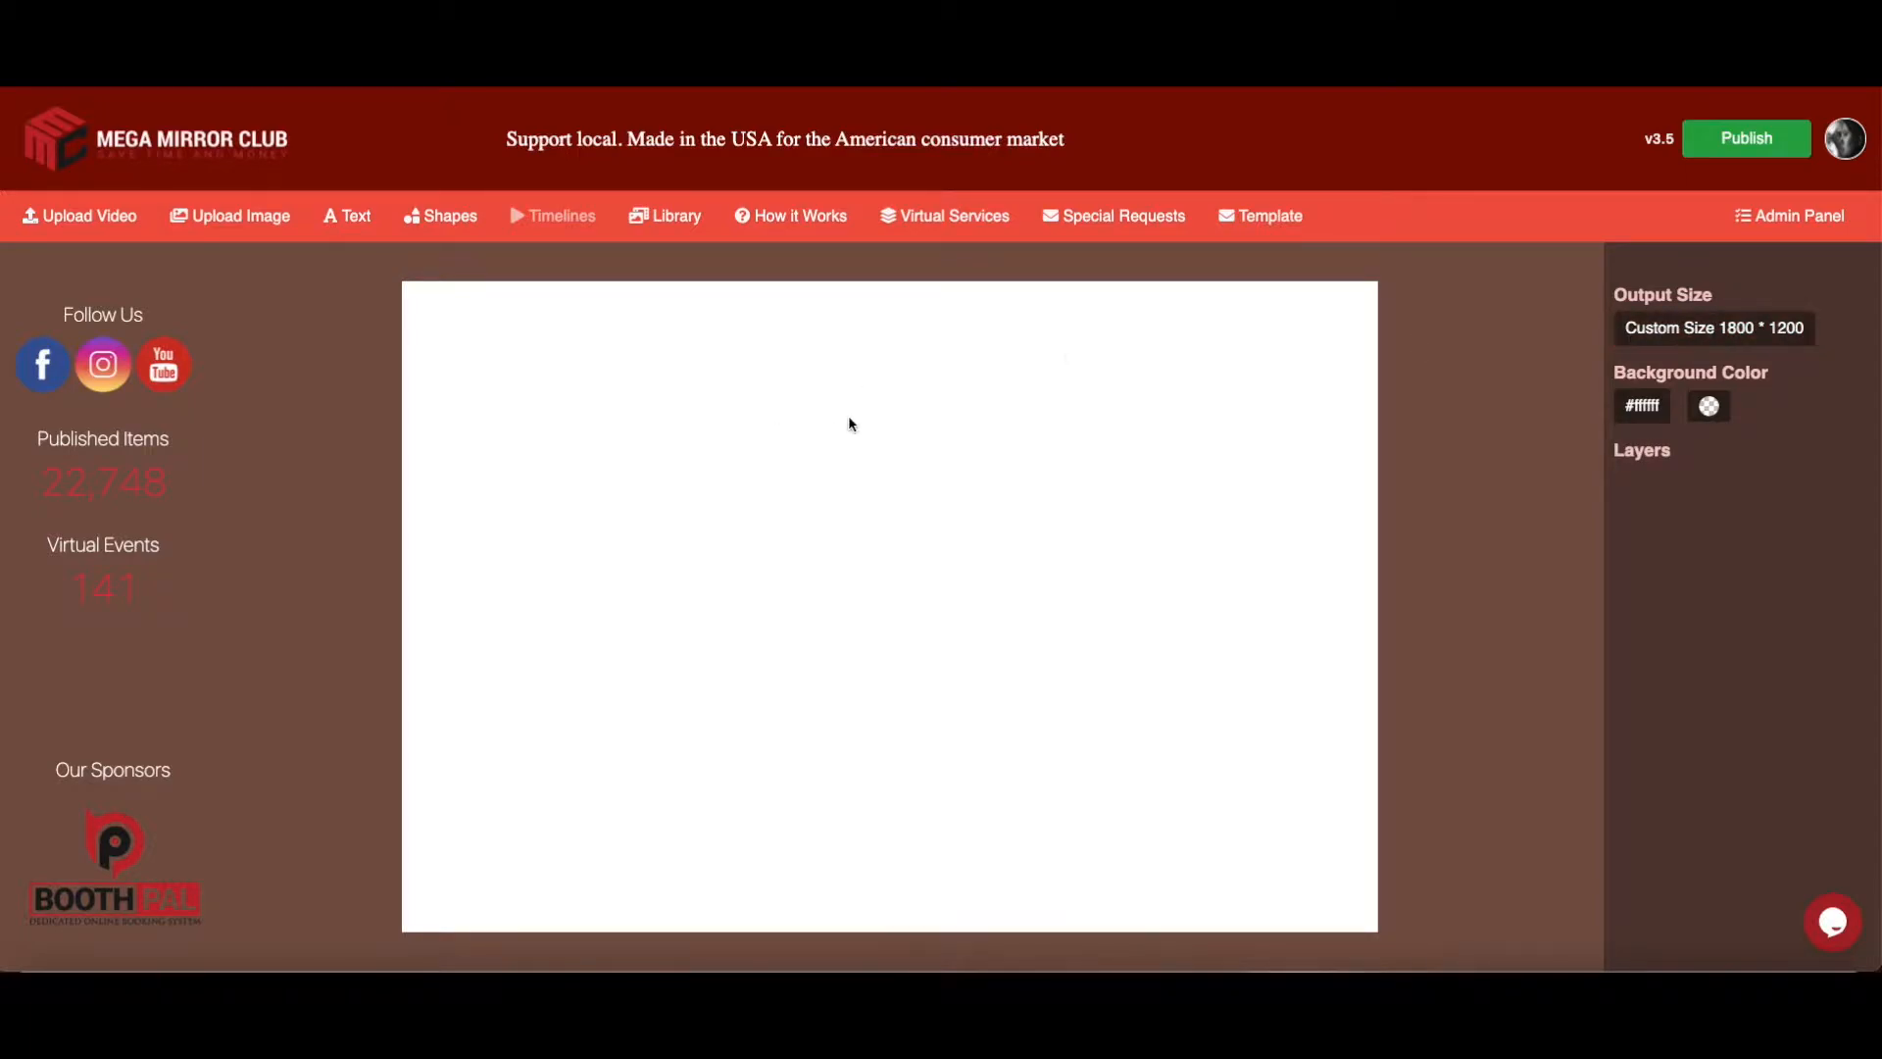
Set the custom output size to 1200 by 1800 for a portrait canvas
{"action": "left_click", "coordinate": [1703, 334]}
{"action": "left_click_drag", "start_coordinate": [753, 233], "coordinate": [710, 235]}
{"action": "type", "text": "1200"}
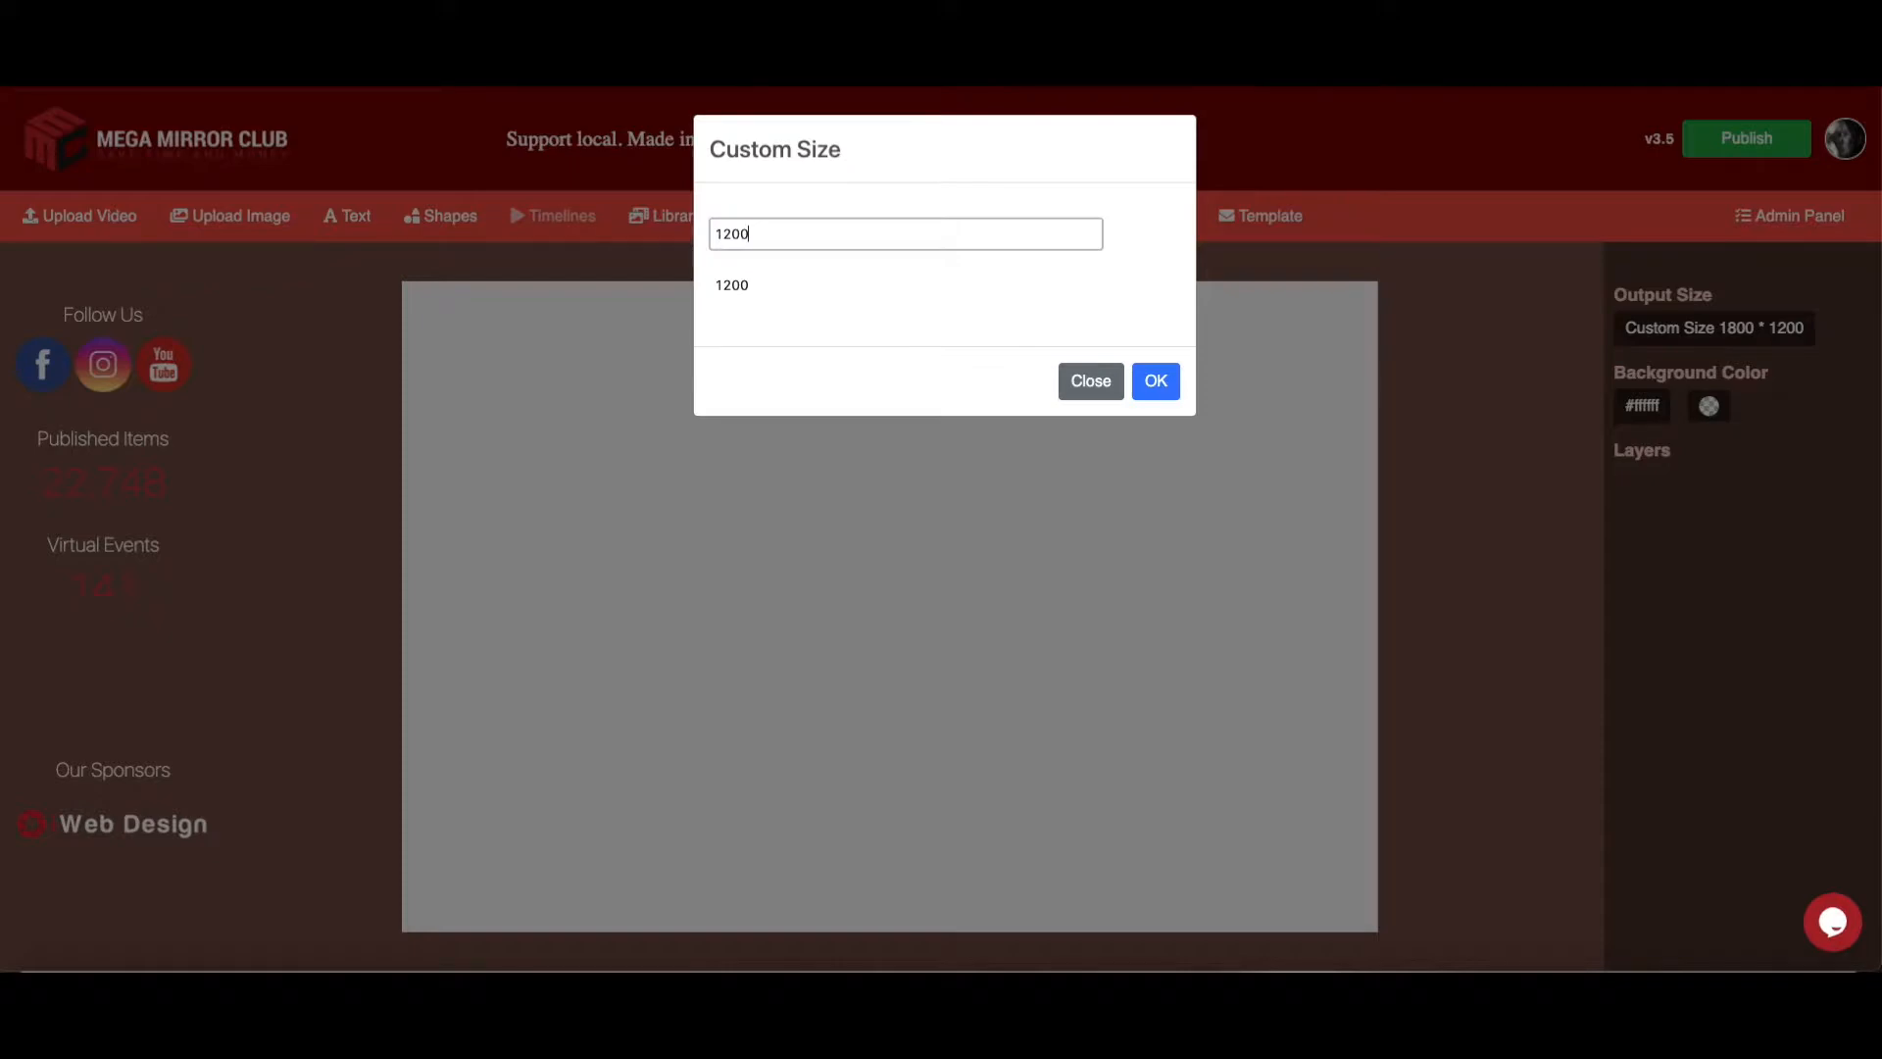
{"action": "key", "text": "Tab"}
{"action": "type", "text": "1"}
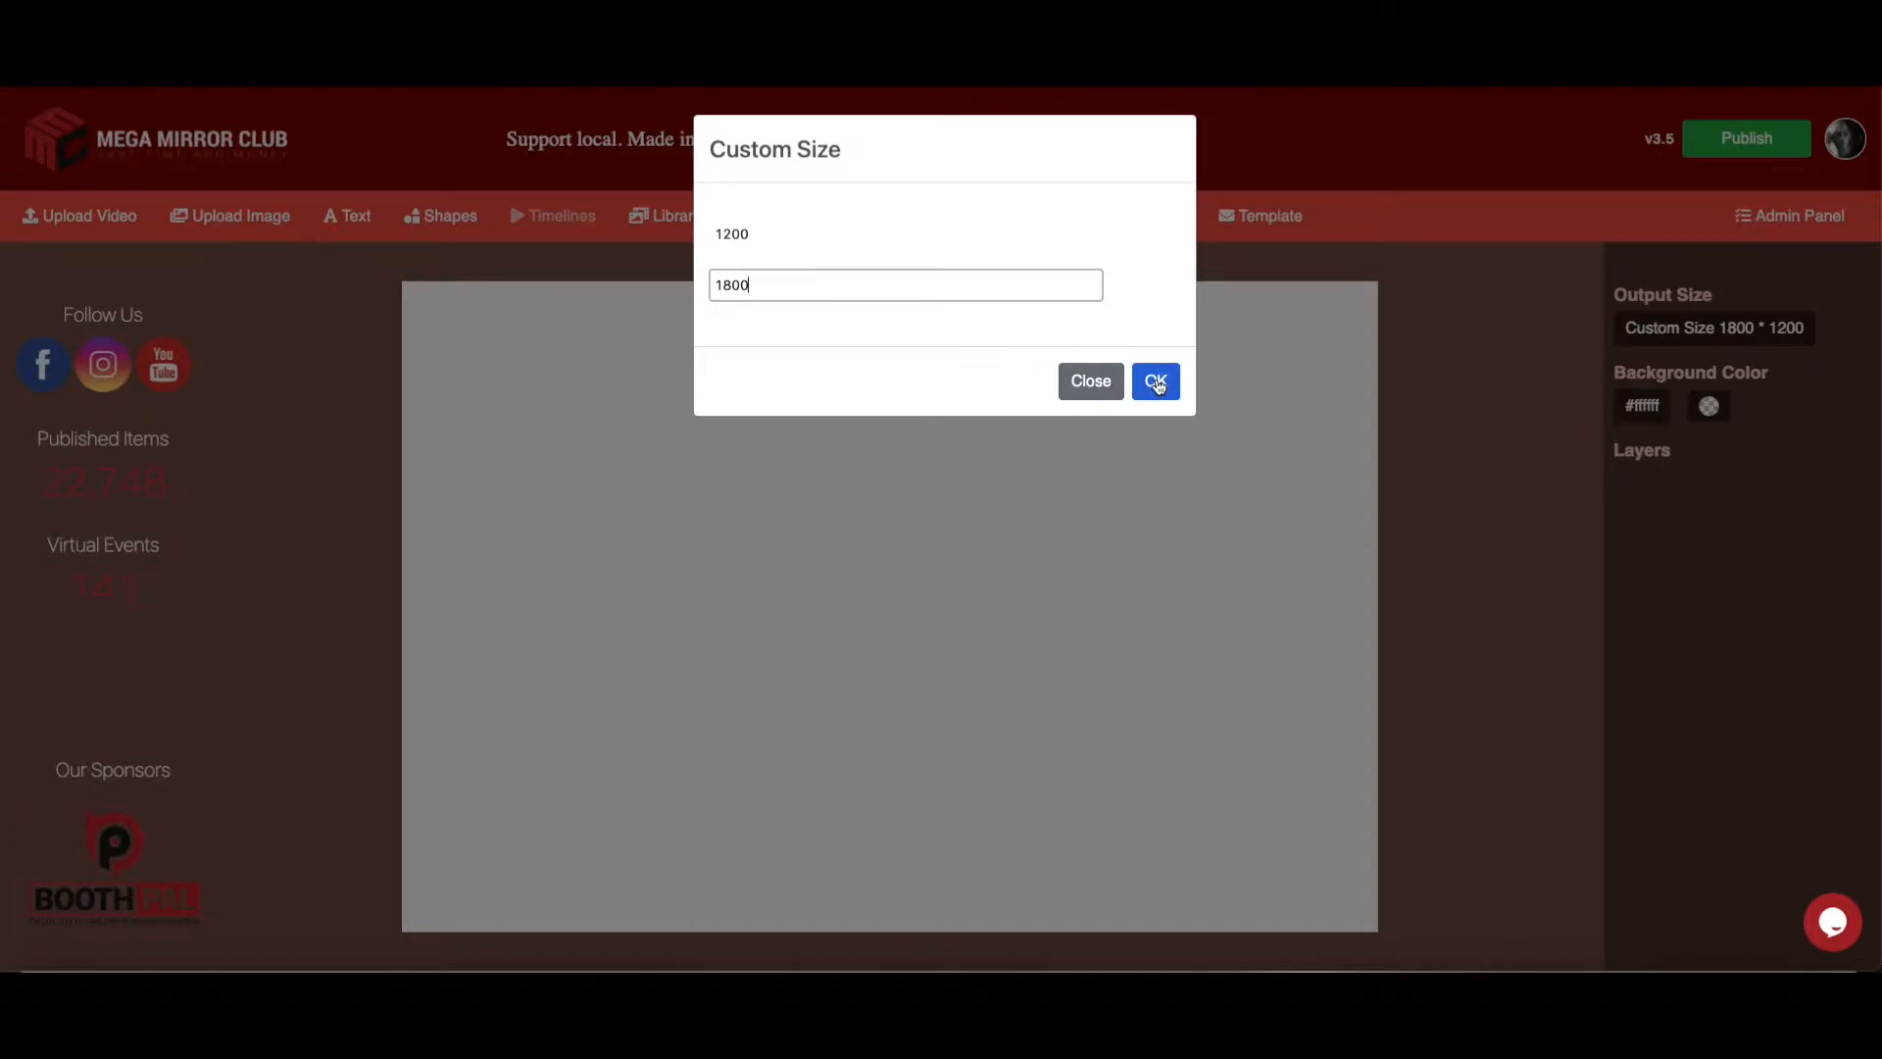
{"action": "left_click", "coordinate": [1156, 383]}
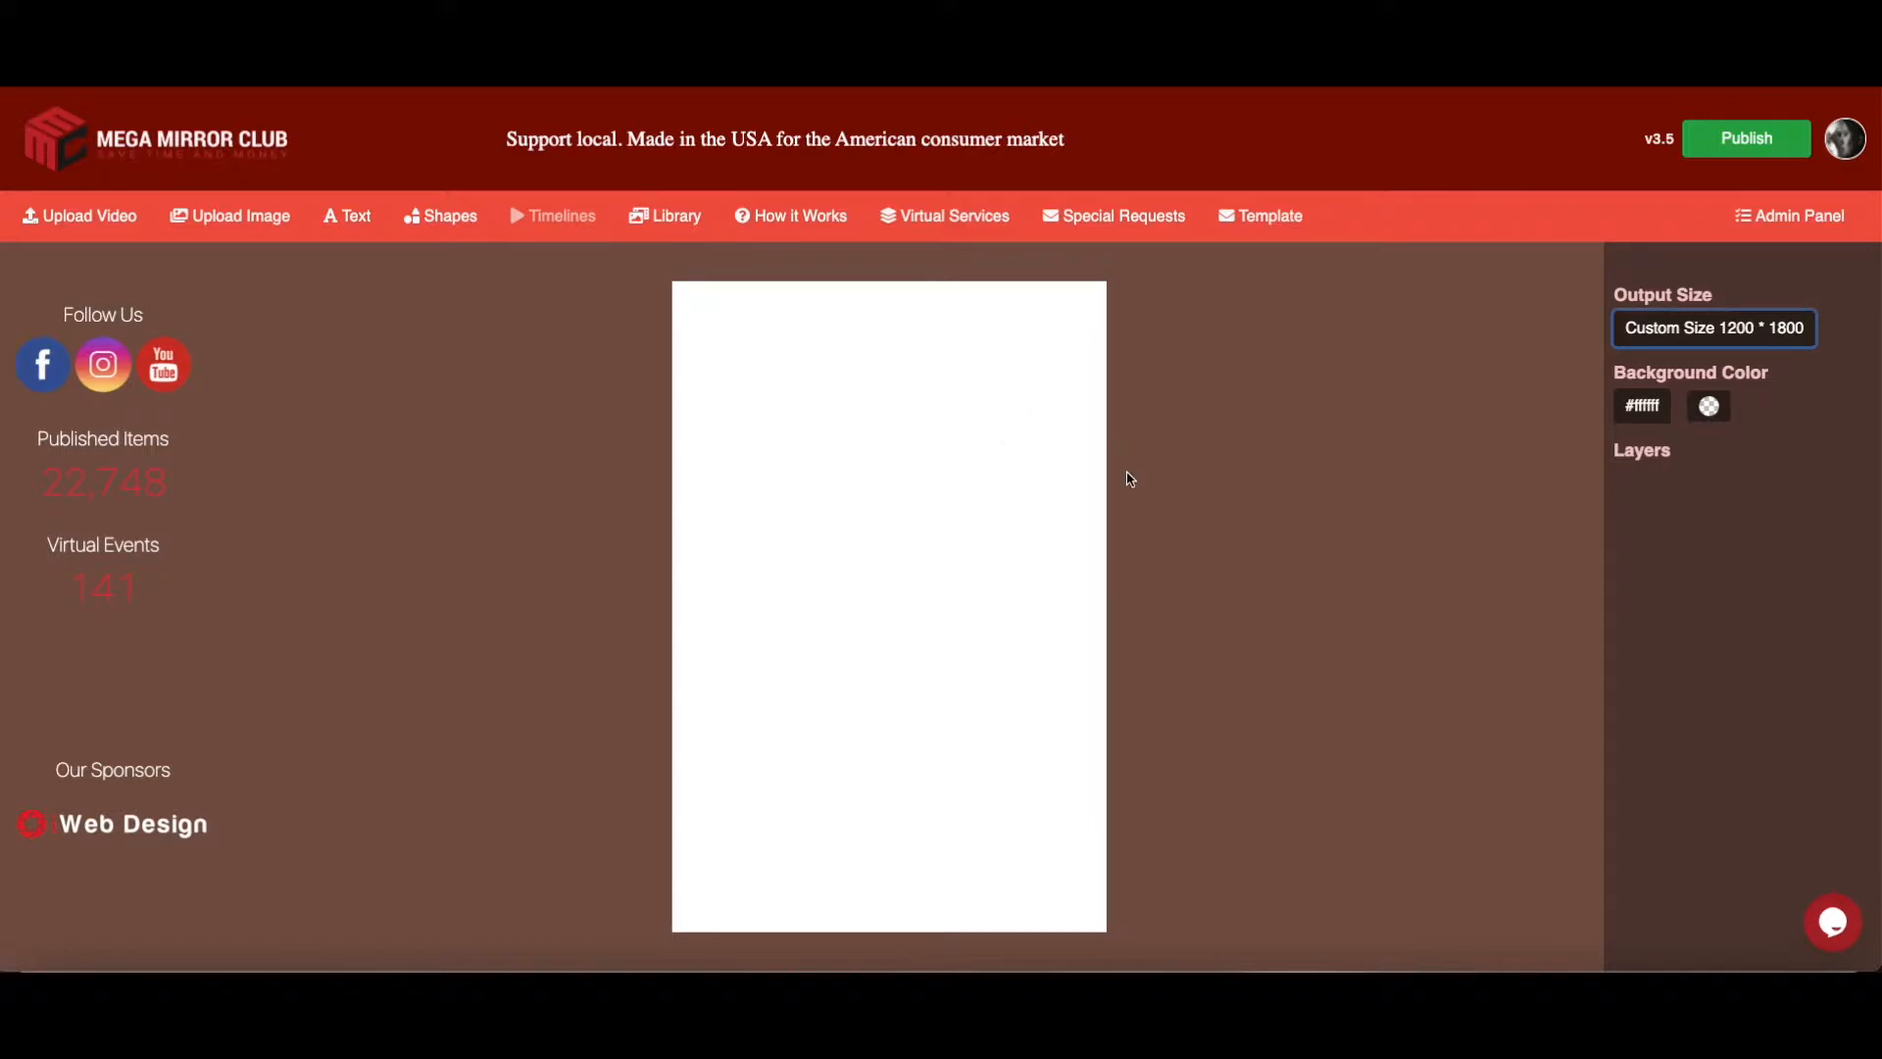
Set the canvas background to the near-black color #070000
{"action": "left_click", "coordinate": [1639, 414]}
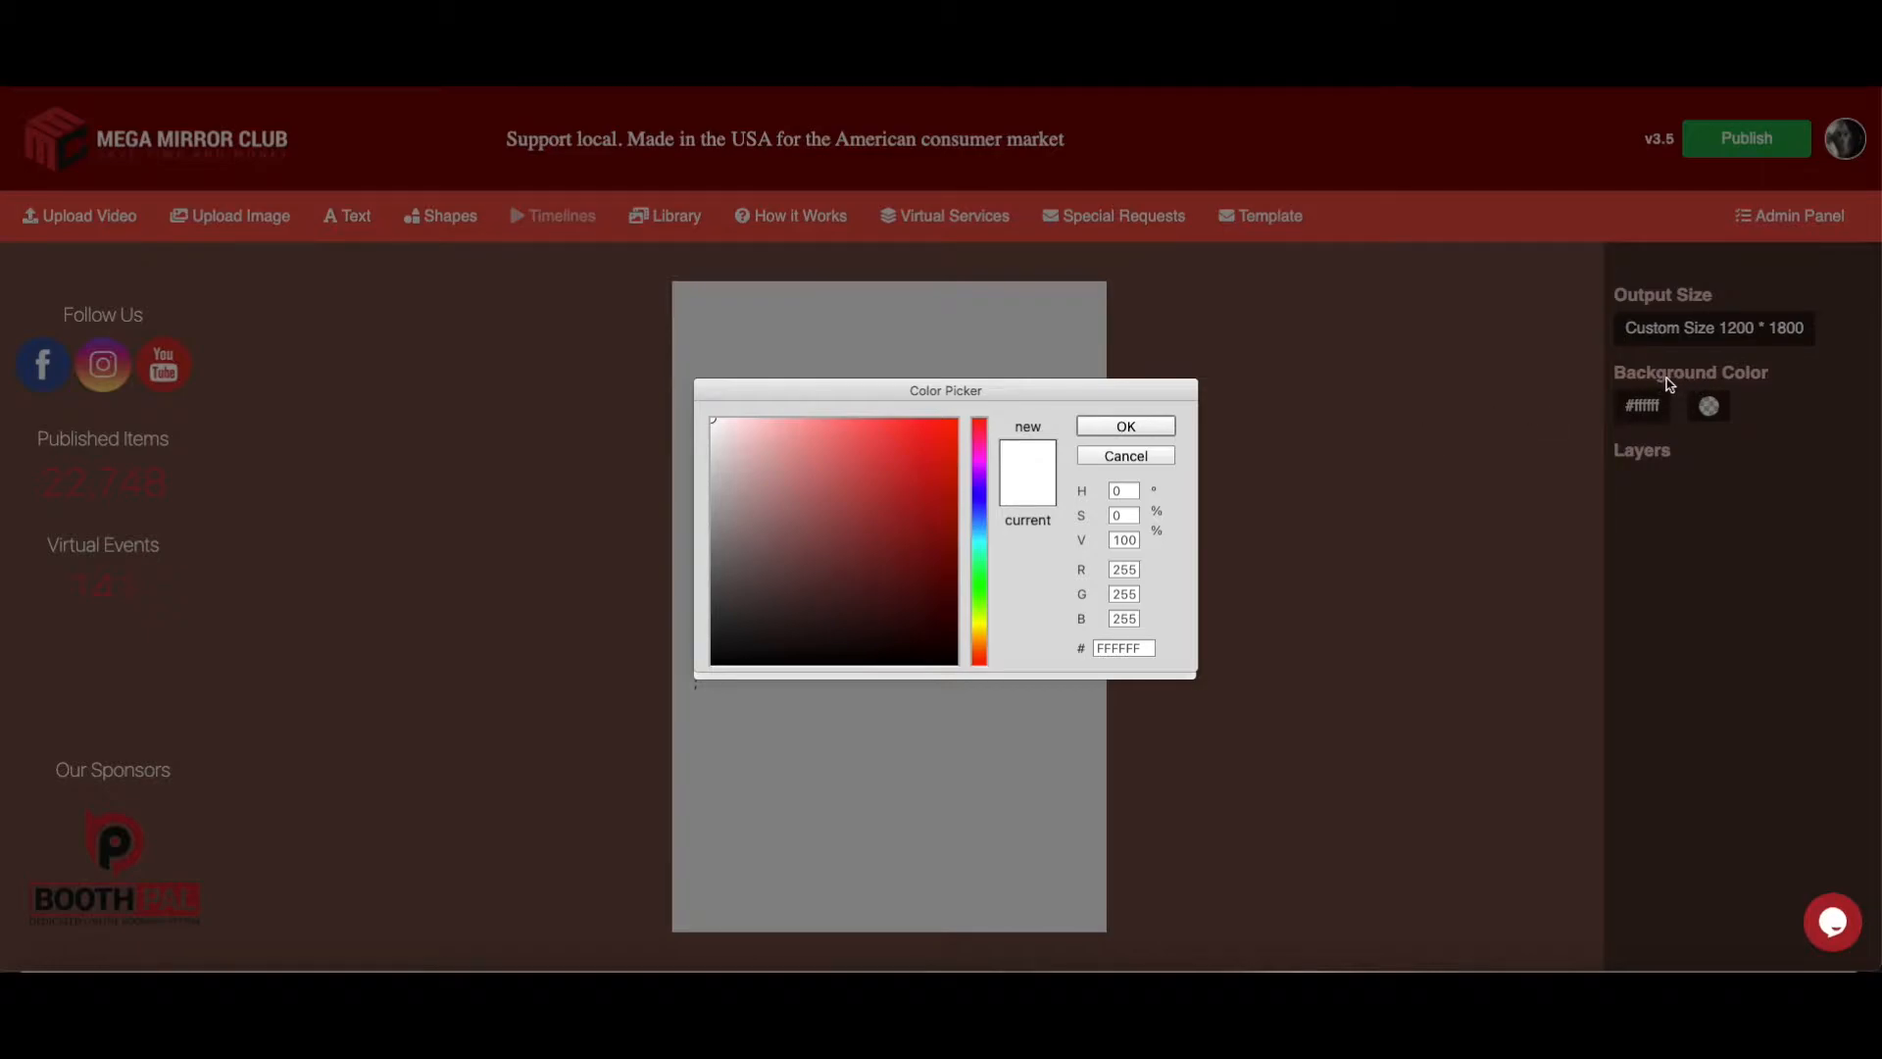
{"action": "left_click", "coordinate": [950, 657]}
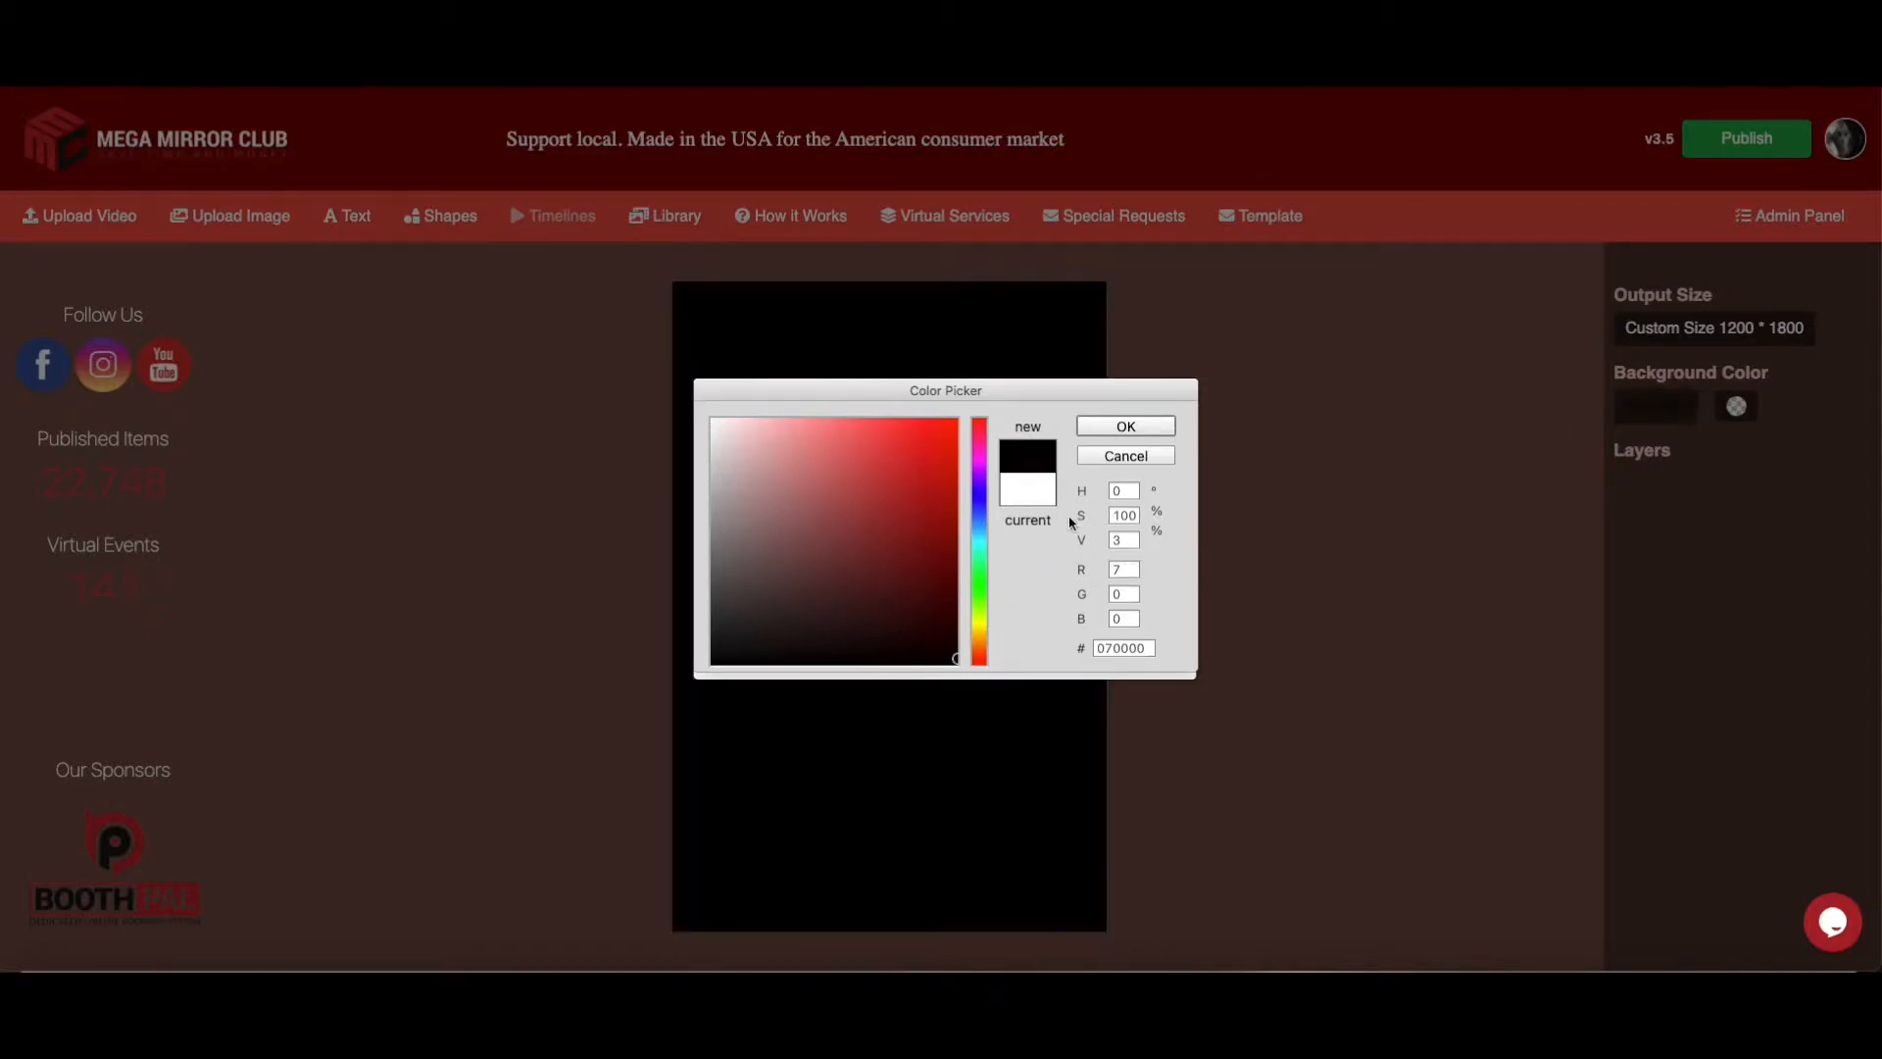
{"action": "left_click", "coordinate": [1129, 431]}
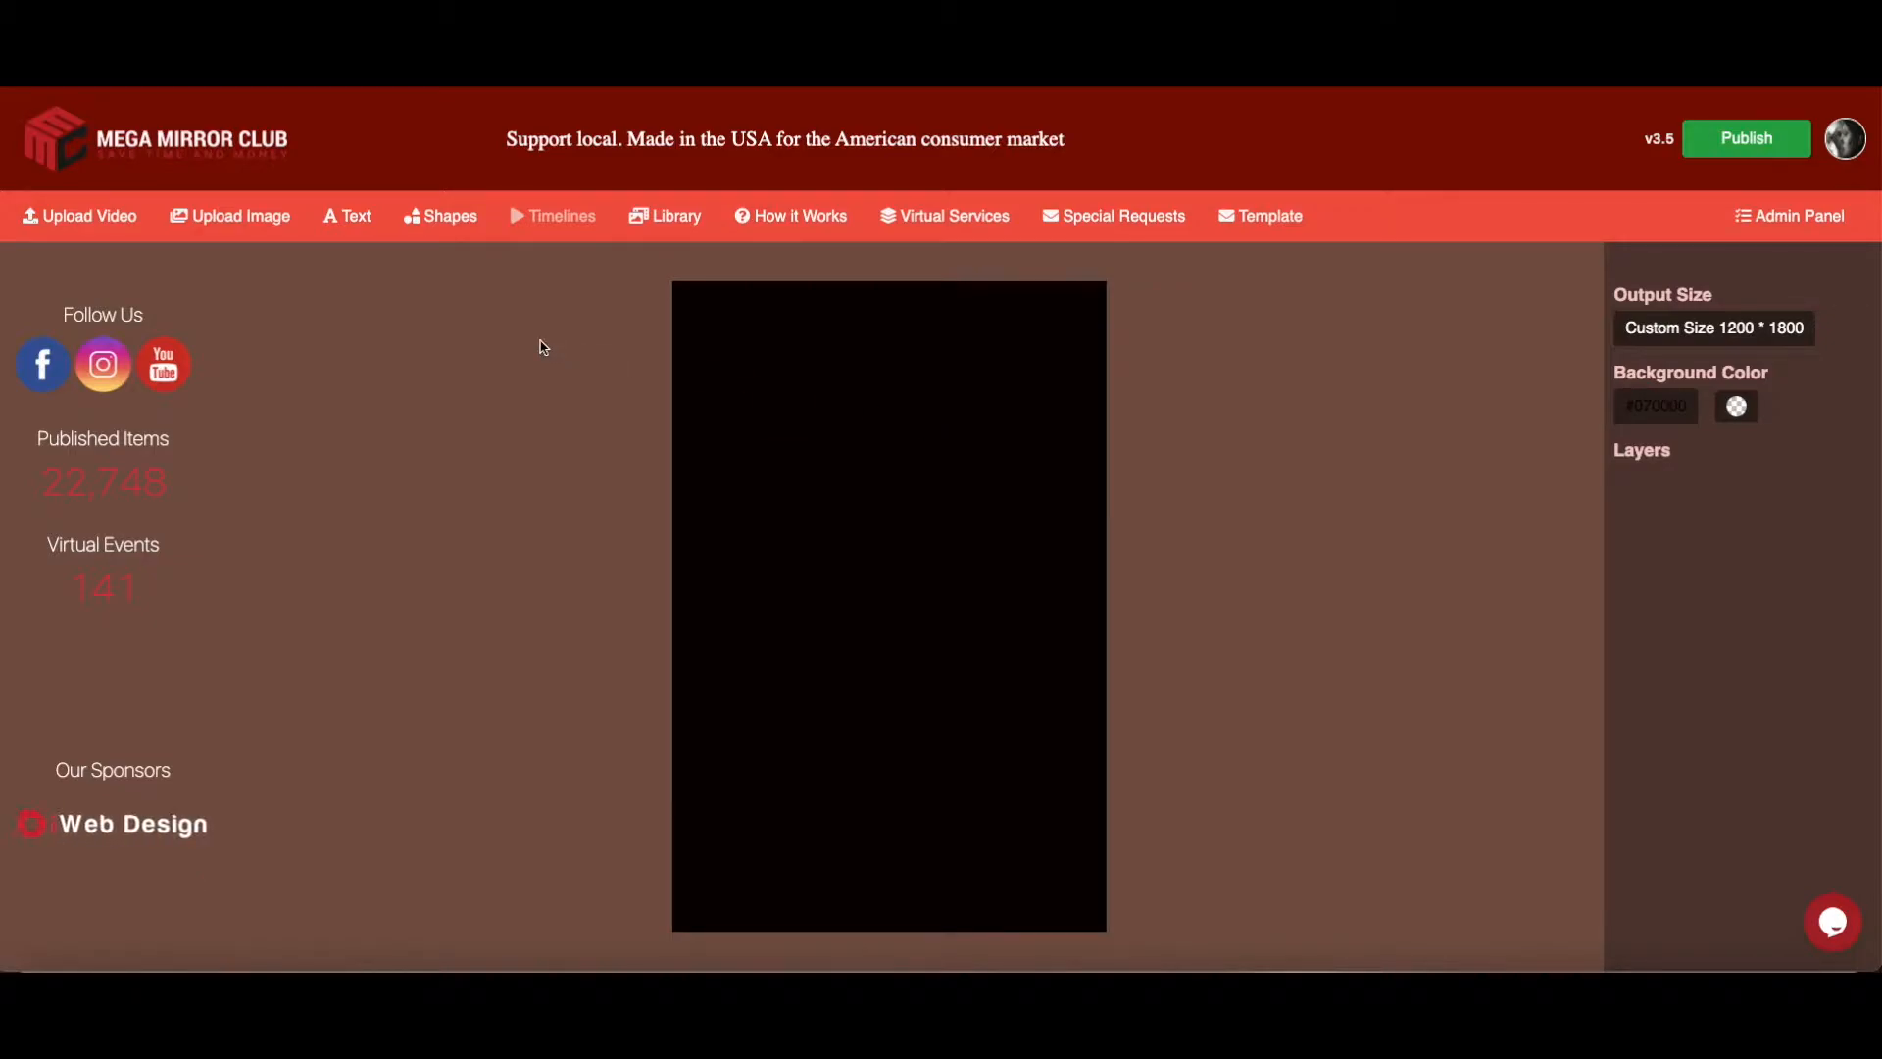
Add a text object to the canvas and replace its sample text with "OUR WEDDING"
{"action": "left_click", "coordinate": [349, 222]}
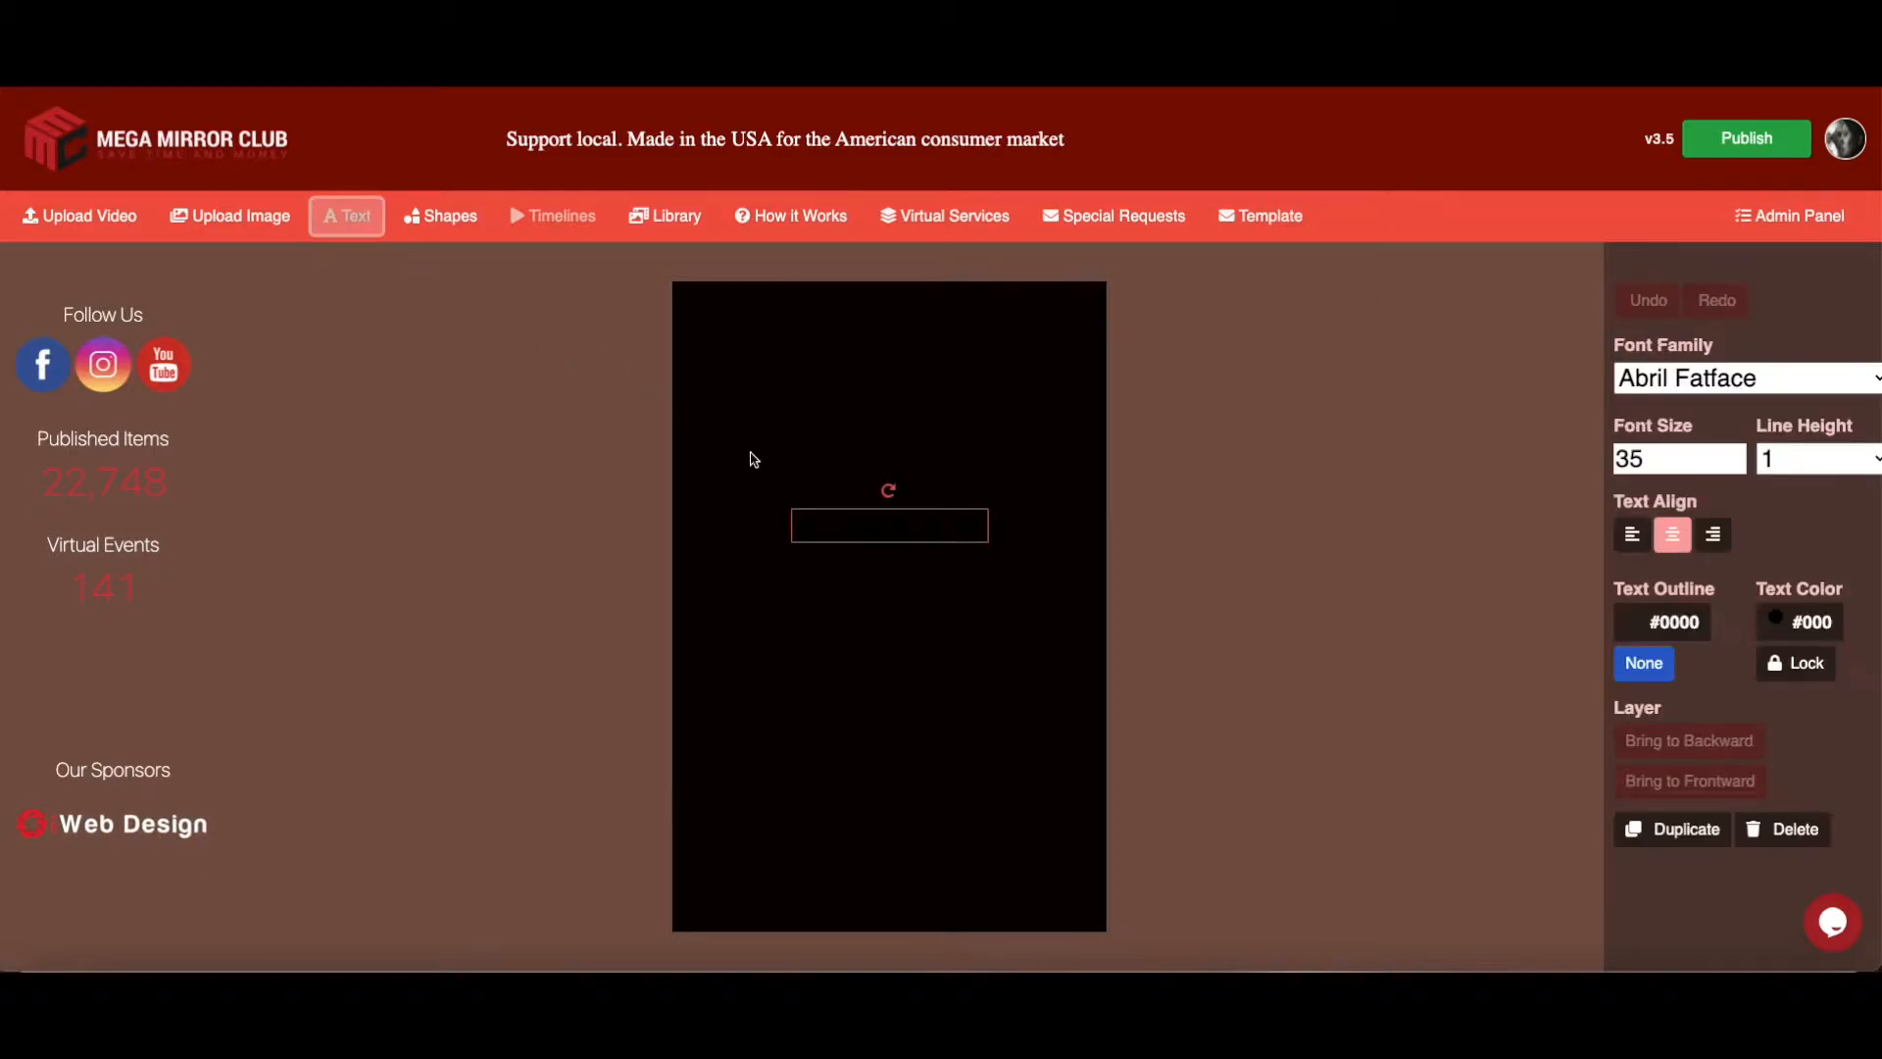
{"action": "left_click_drag", "start_coordinate": [796, 527], "coordinate": [988, 527]}
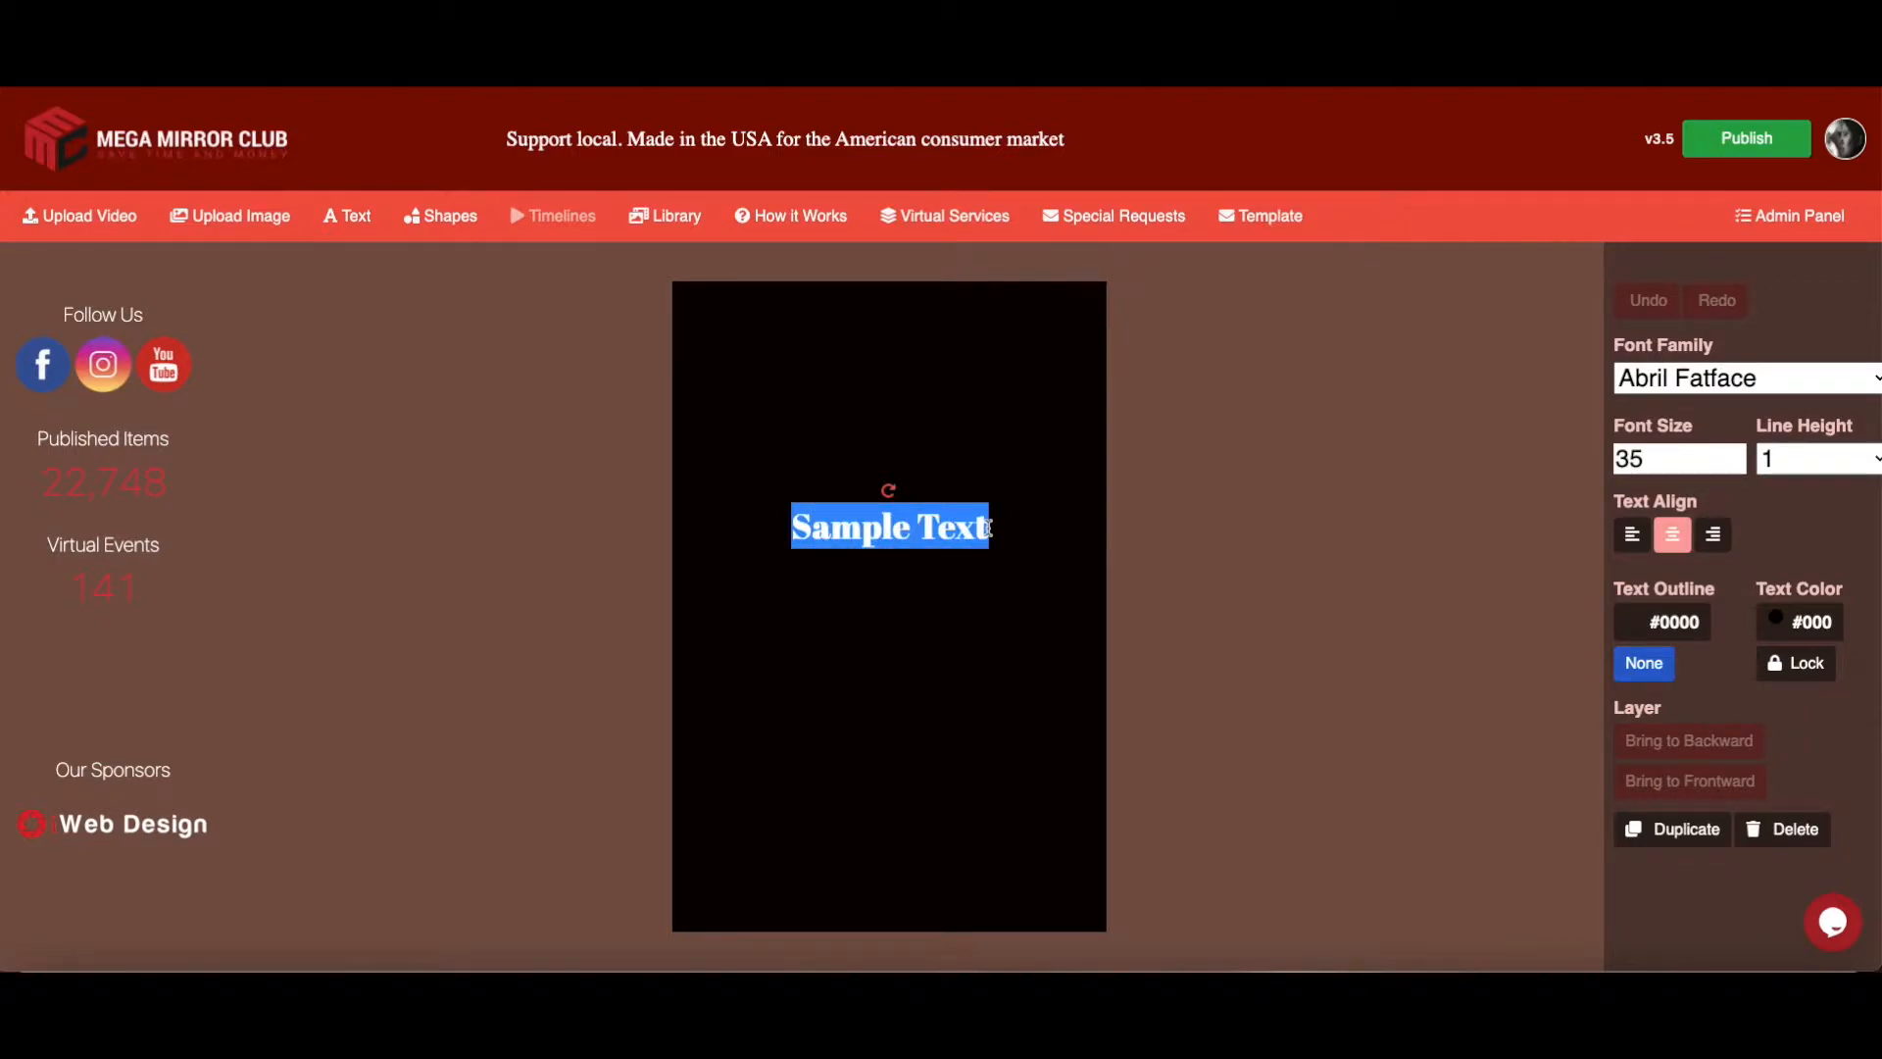
{"action": "key", "text": "BackSpace"}
{"action": "type", "text": "Happy Birthday"}
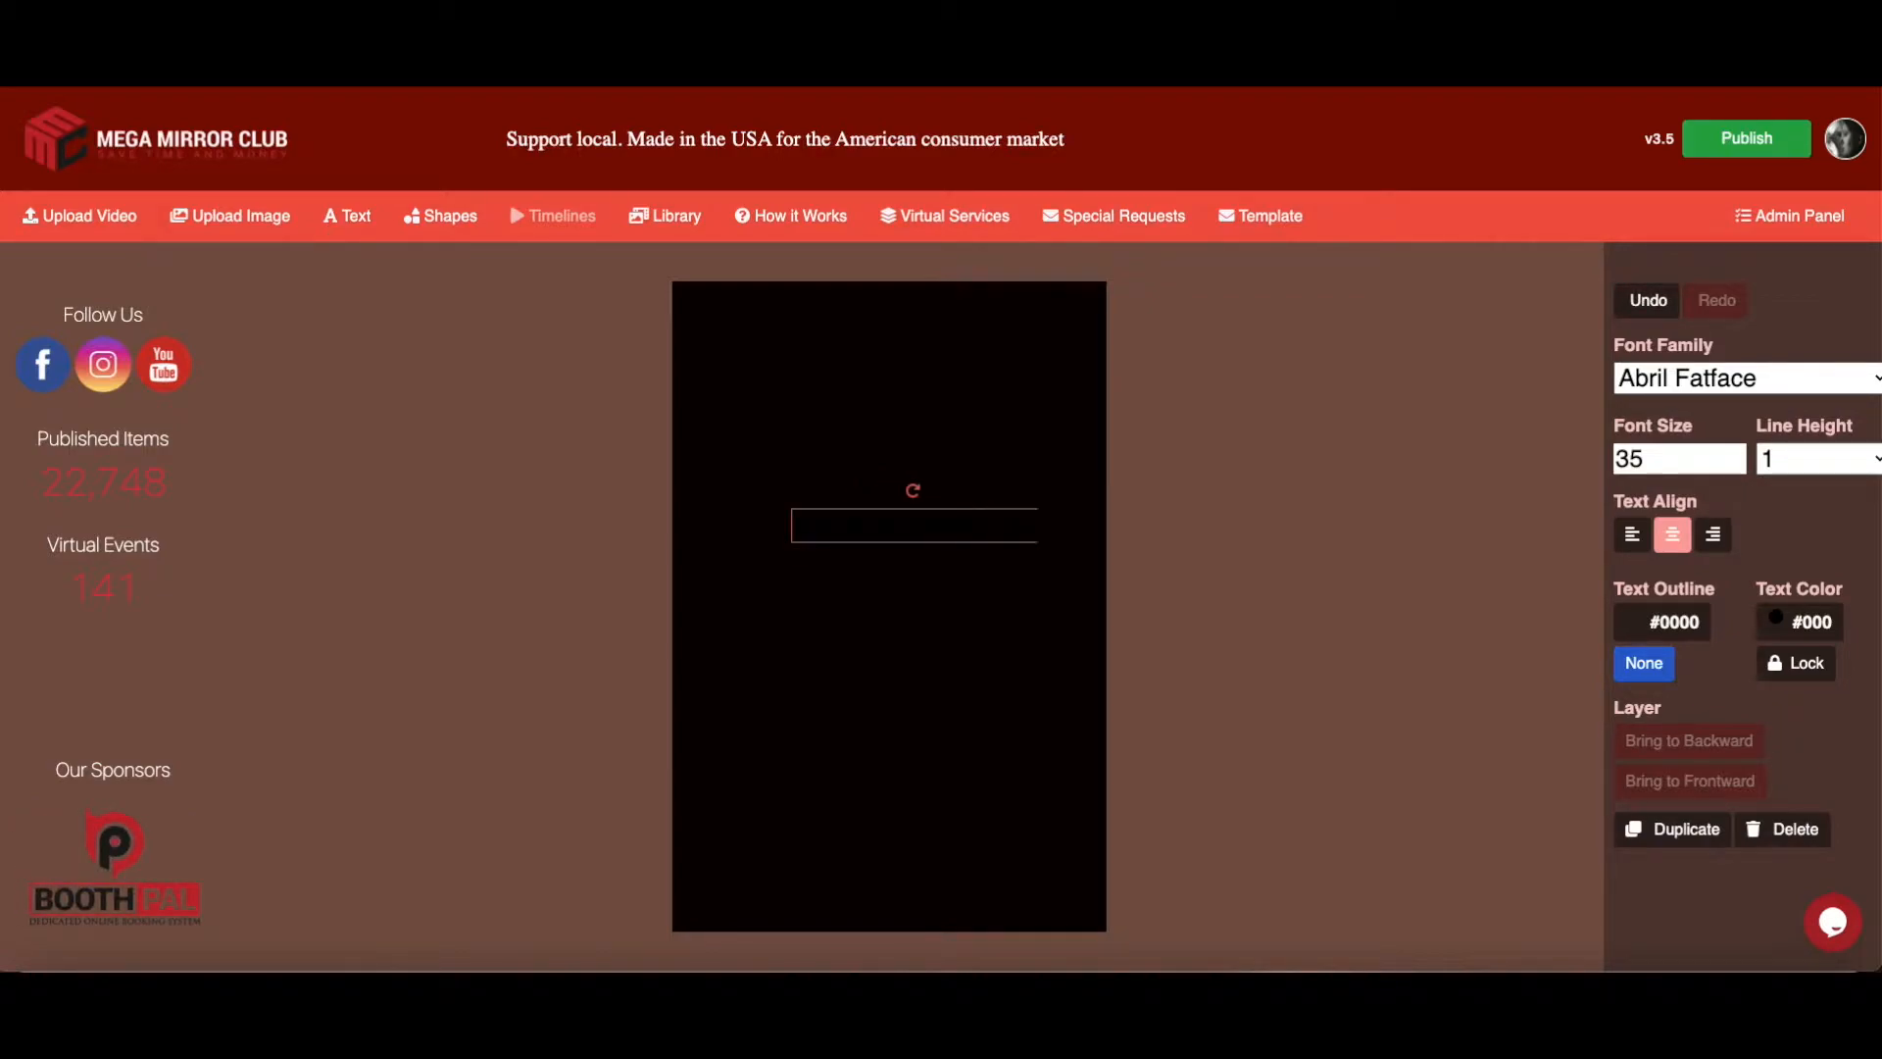
Change the "OUR WEDDING" text color to the near-white #fcf9f9
{"action": "left_click", "coordinate": [1793, 632]}
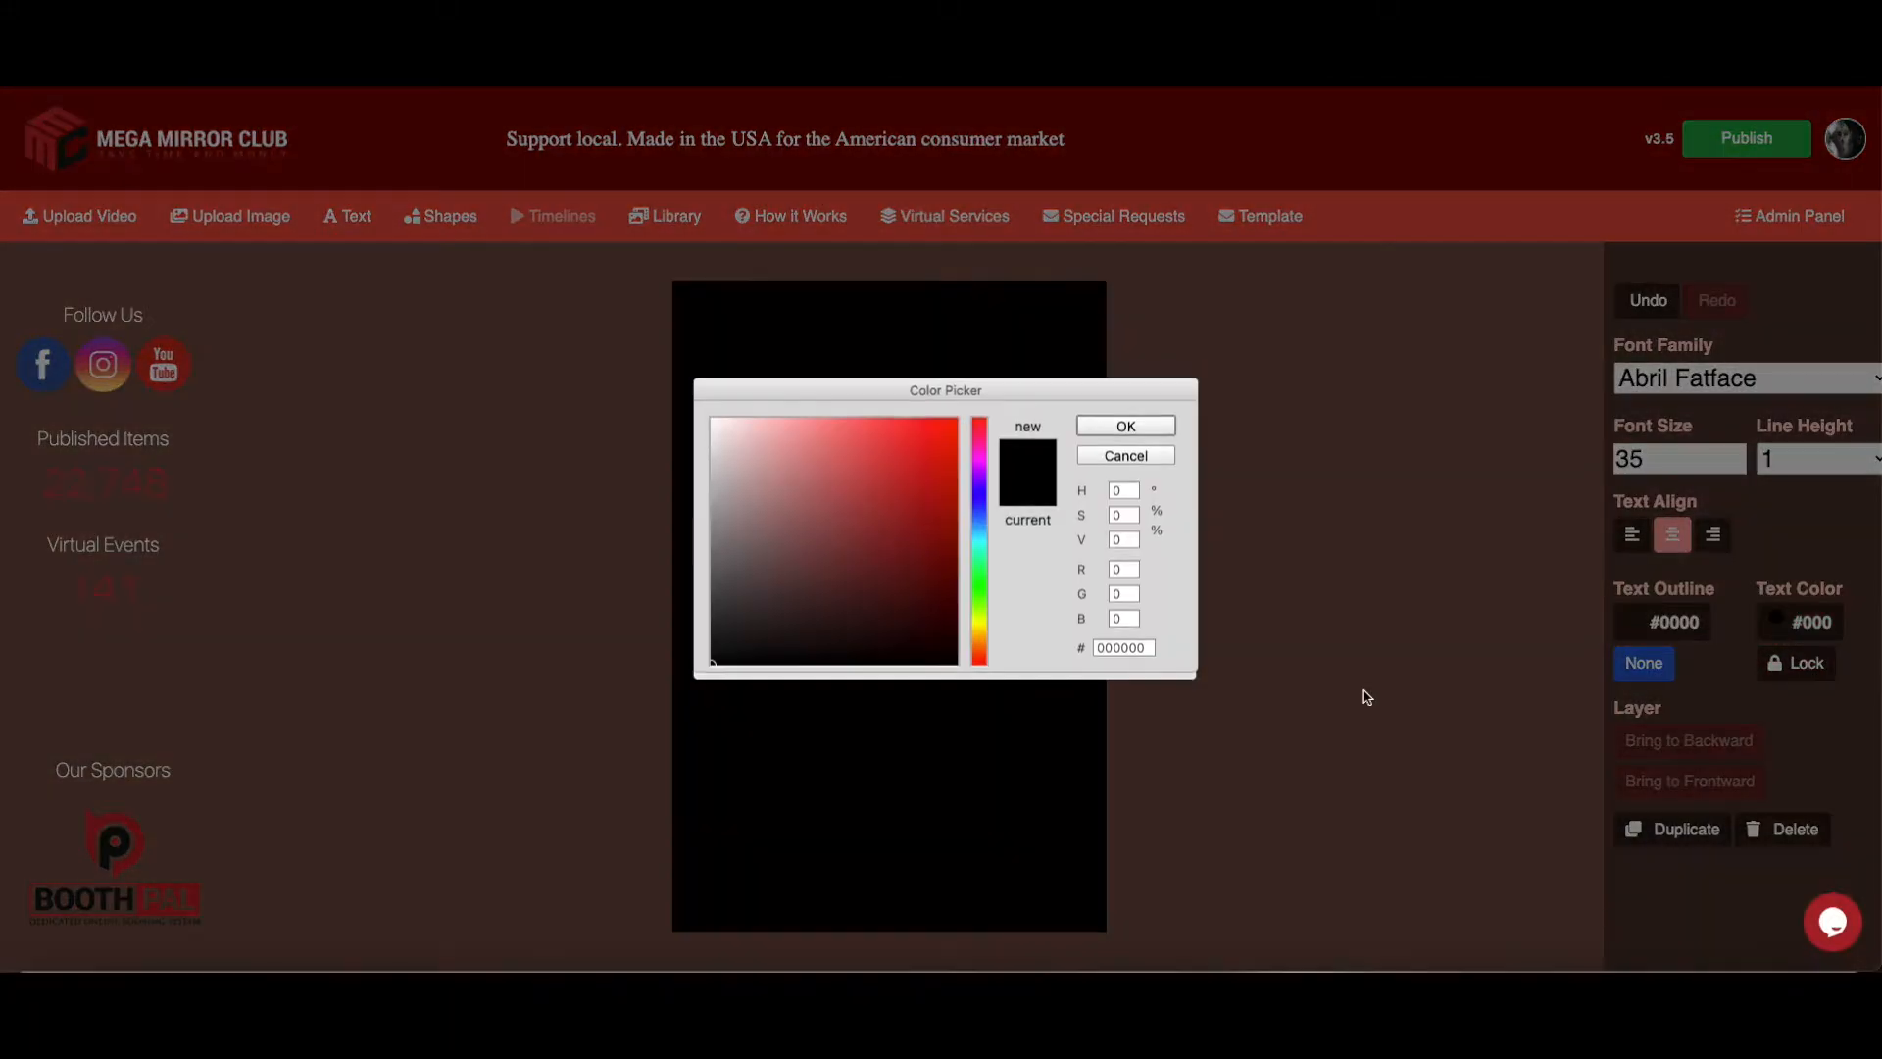
{"action": "left_click", "coordinate": [714, 422]}
{"action": "left_click", "coordinate": [1125, 425]}
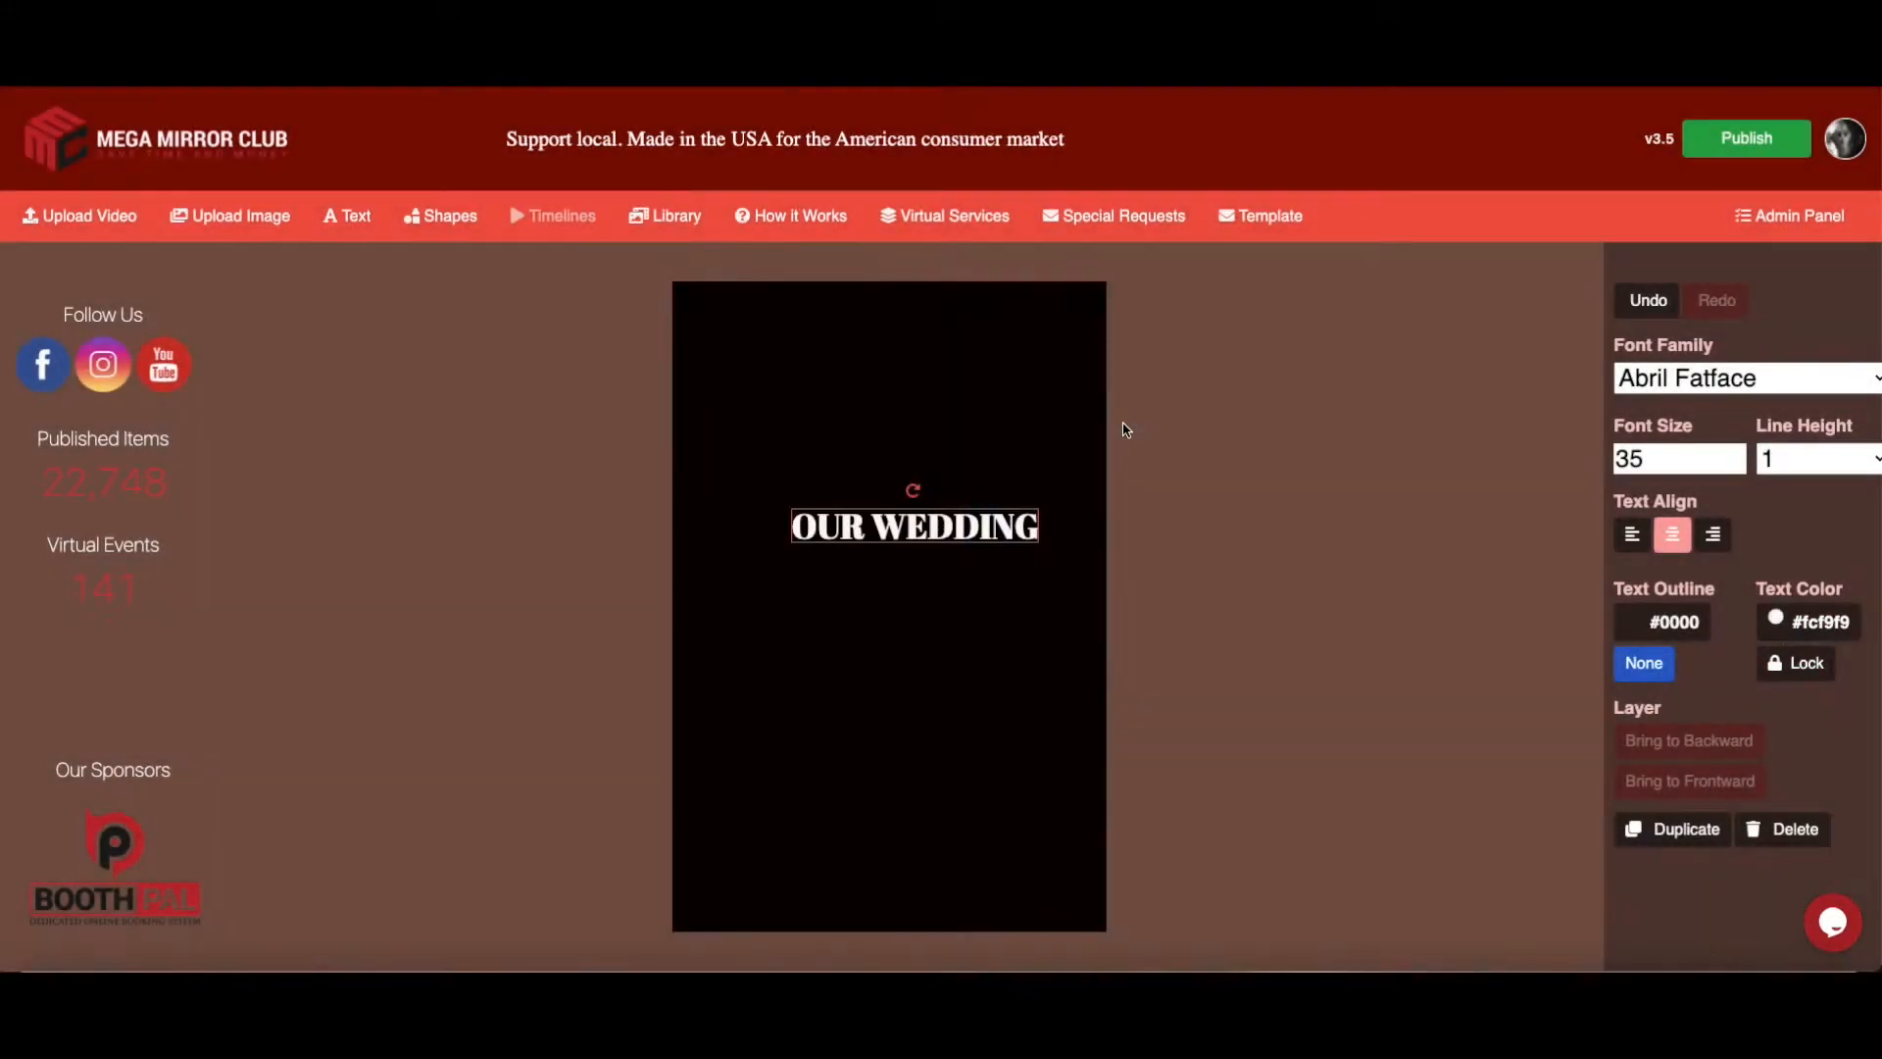
Move the "OUR WEDDING" heading to the top of the canvas, enlarge it to font size 47 and center it horizontally
{"action": "left_click_drag", "start_coordinate": [967, 542], "coordinate": [918, 338]}
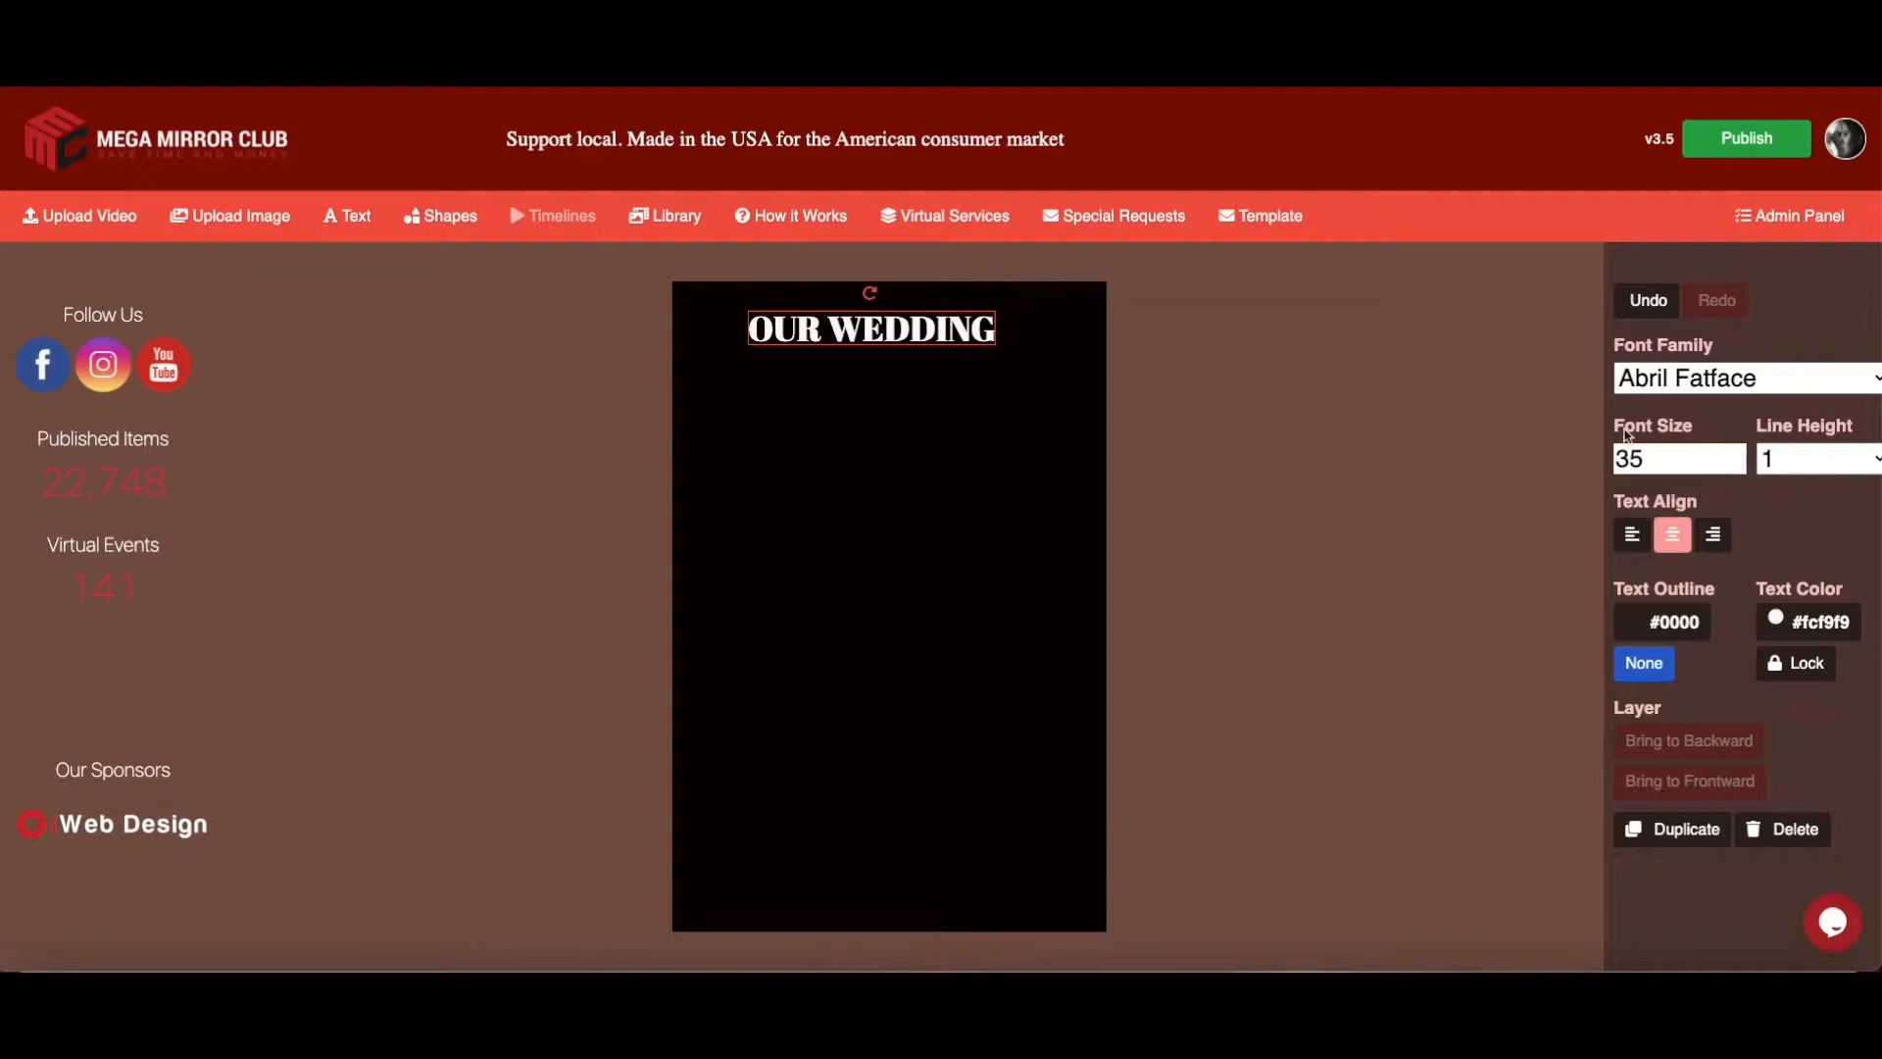
{"action": "left_click_drag", "start_coordinate": [1739, 453], "coordinate": [1739, 453]}
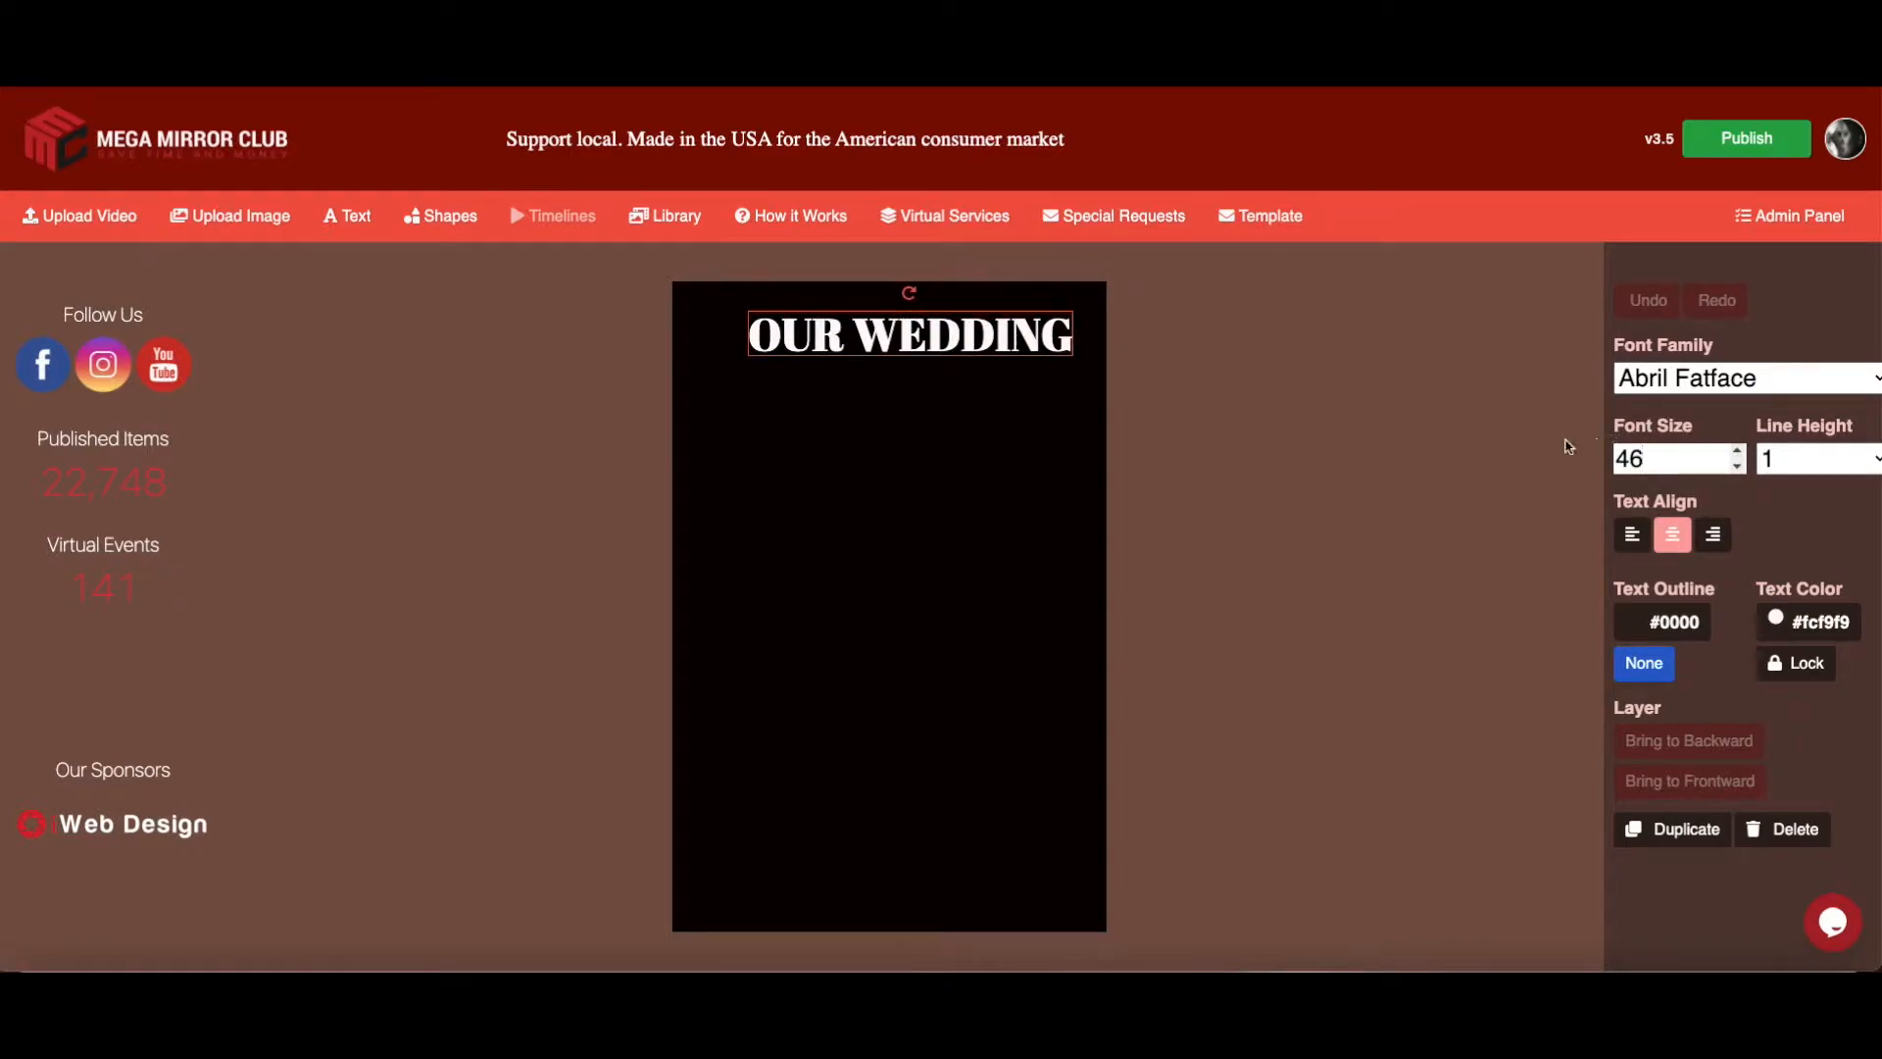
{"action": "left_click", "coordinate": [1738, 453]}
{"action": "left_click_drag", "start_coordinate": [972, 339], "coordinate": [948, 323]}
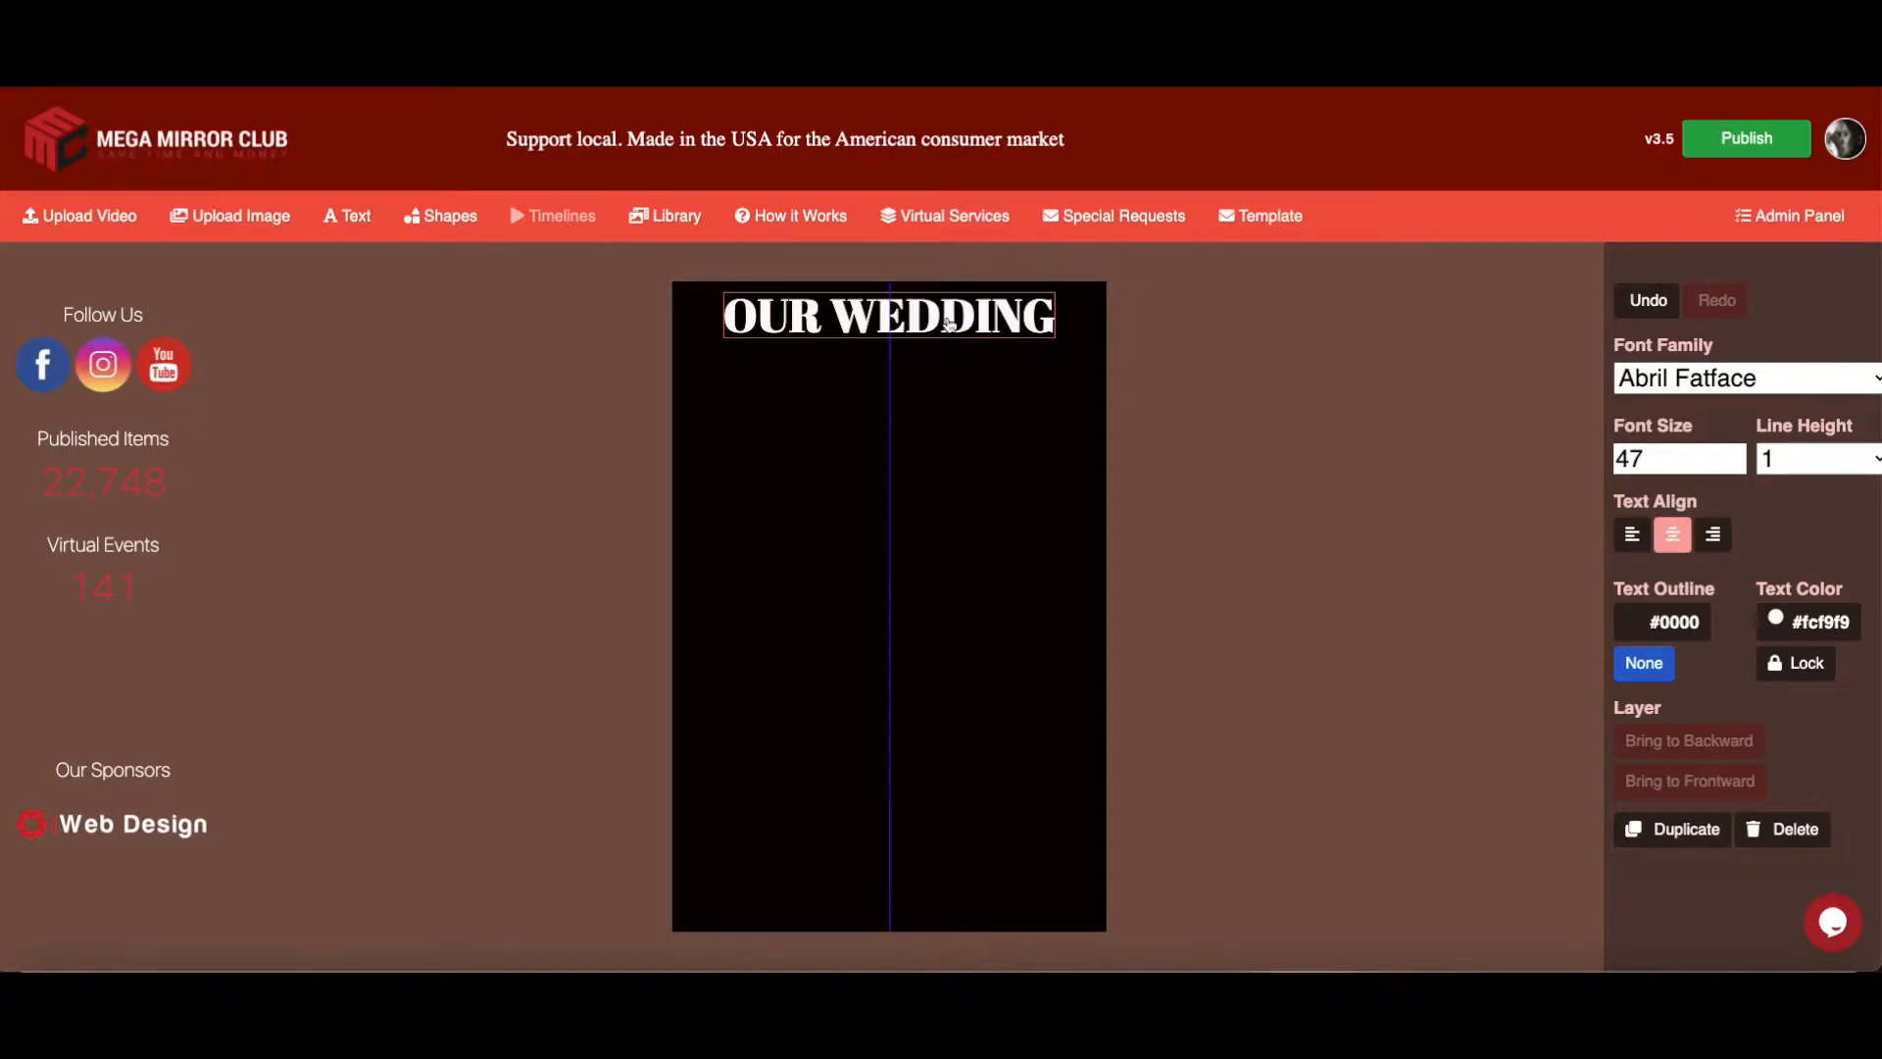
{"action": "left_click_drag", "start_coordinate": [949, 324], "coordinate": [949, 323]}
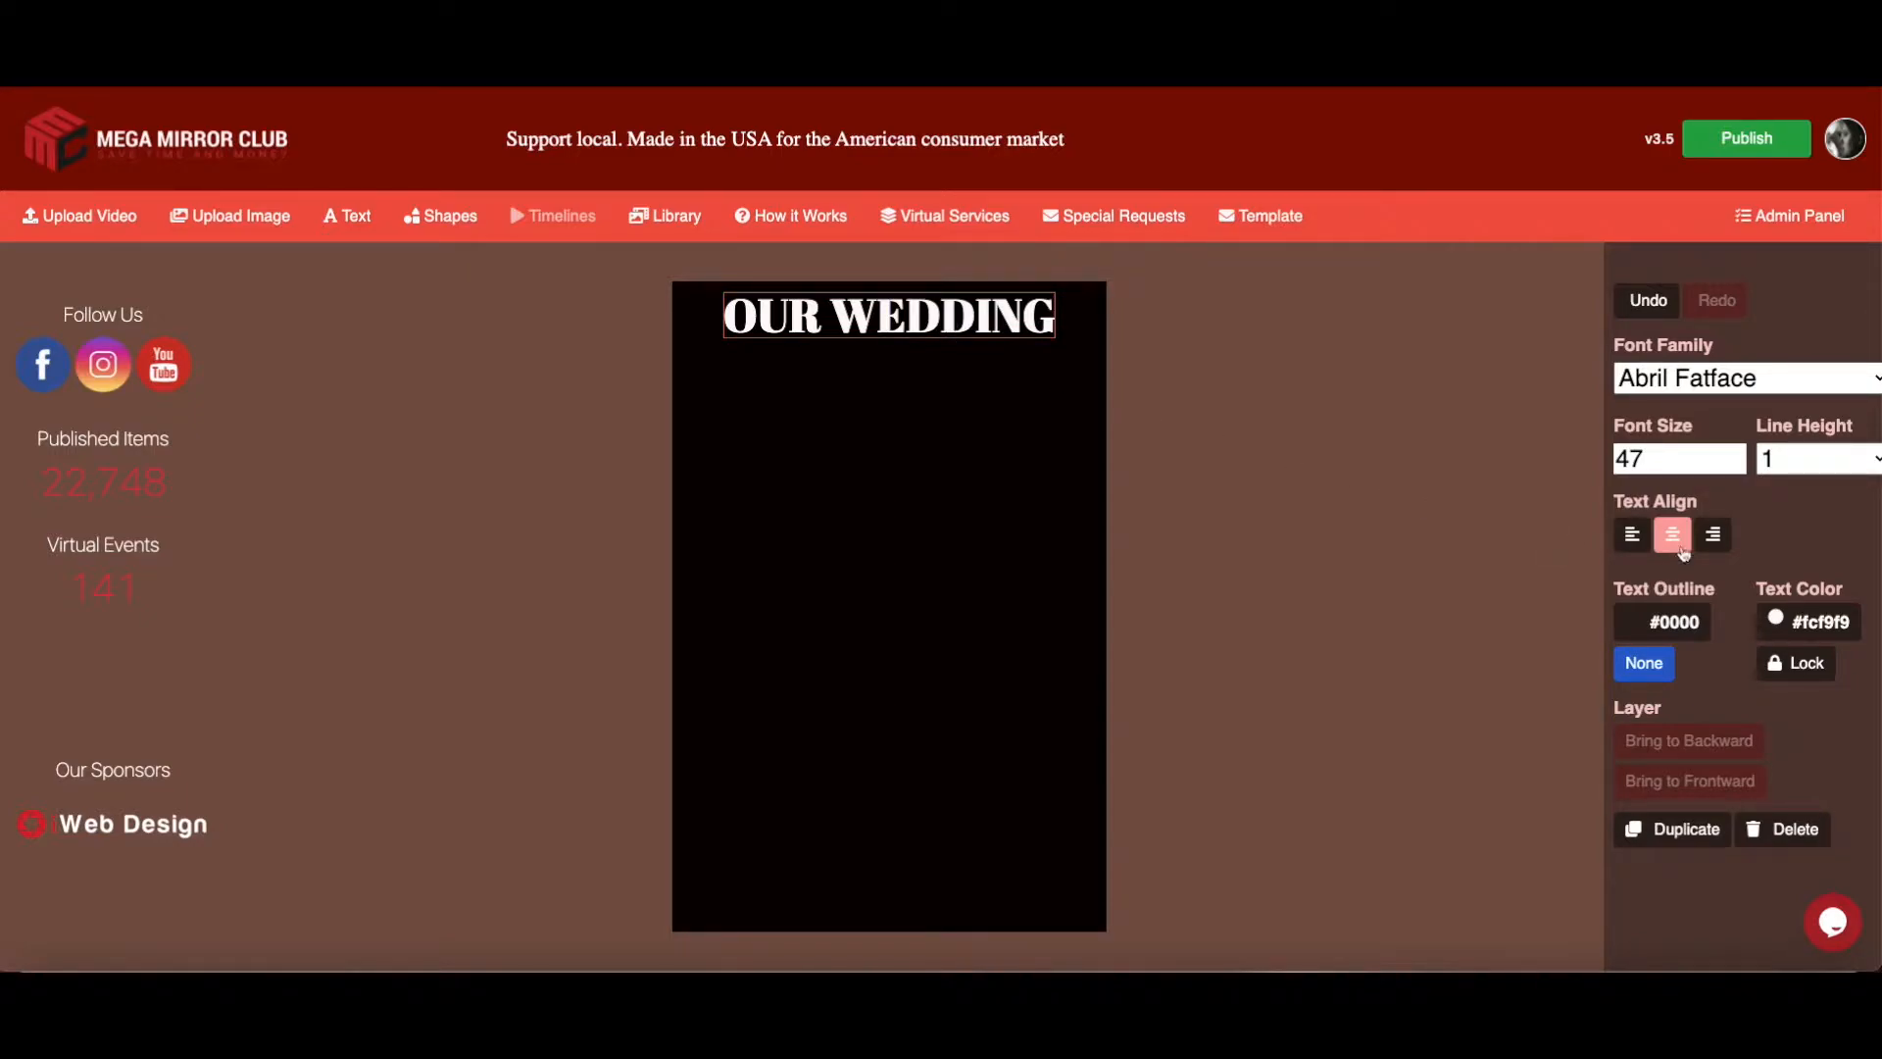
Enlarge the "OUR WEDDING" heading to font size 52 and recenter it horizontally at the top of the canvas
{"action": "left_click", "coordinate": [1738, 453]}
{"action": "left_click", "coordinate": [1738, 453]}
{"action": "left_click", "coordinate": [1737, 452]}
{"action": "left_click", "coordinate": [1738, 453]}
{"action": "left_click", "coordinate": [1738, 453]}
{"action": "left_click_drag", "start_coordinate": [1024, 329], "coordinate": [1001, 327]}
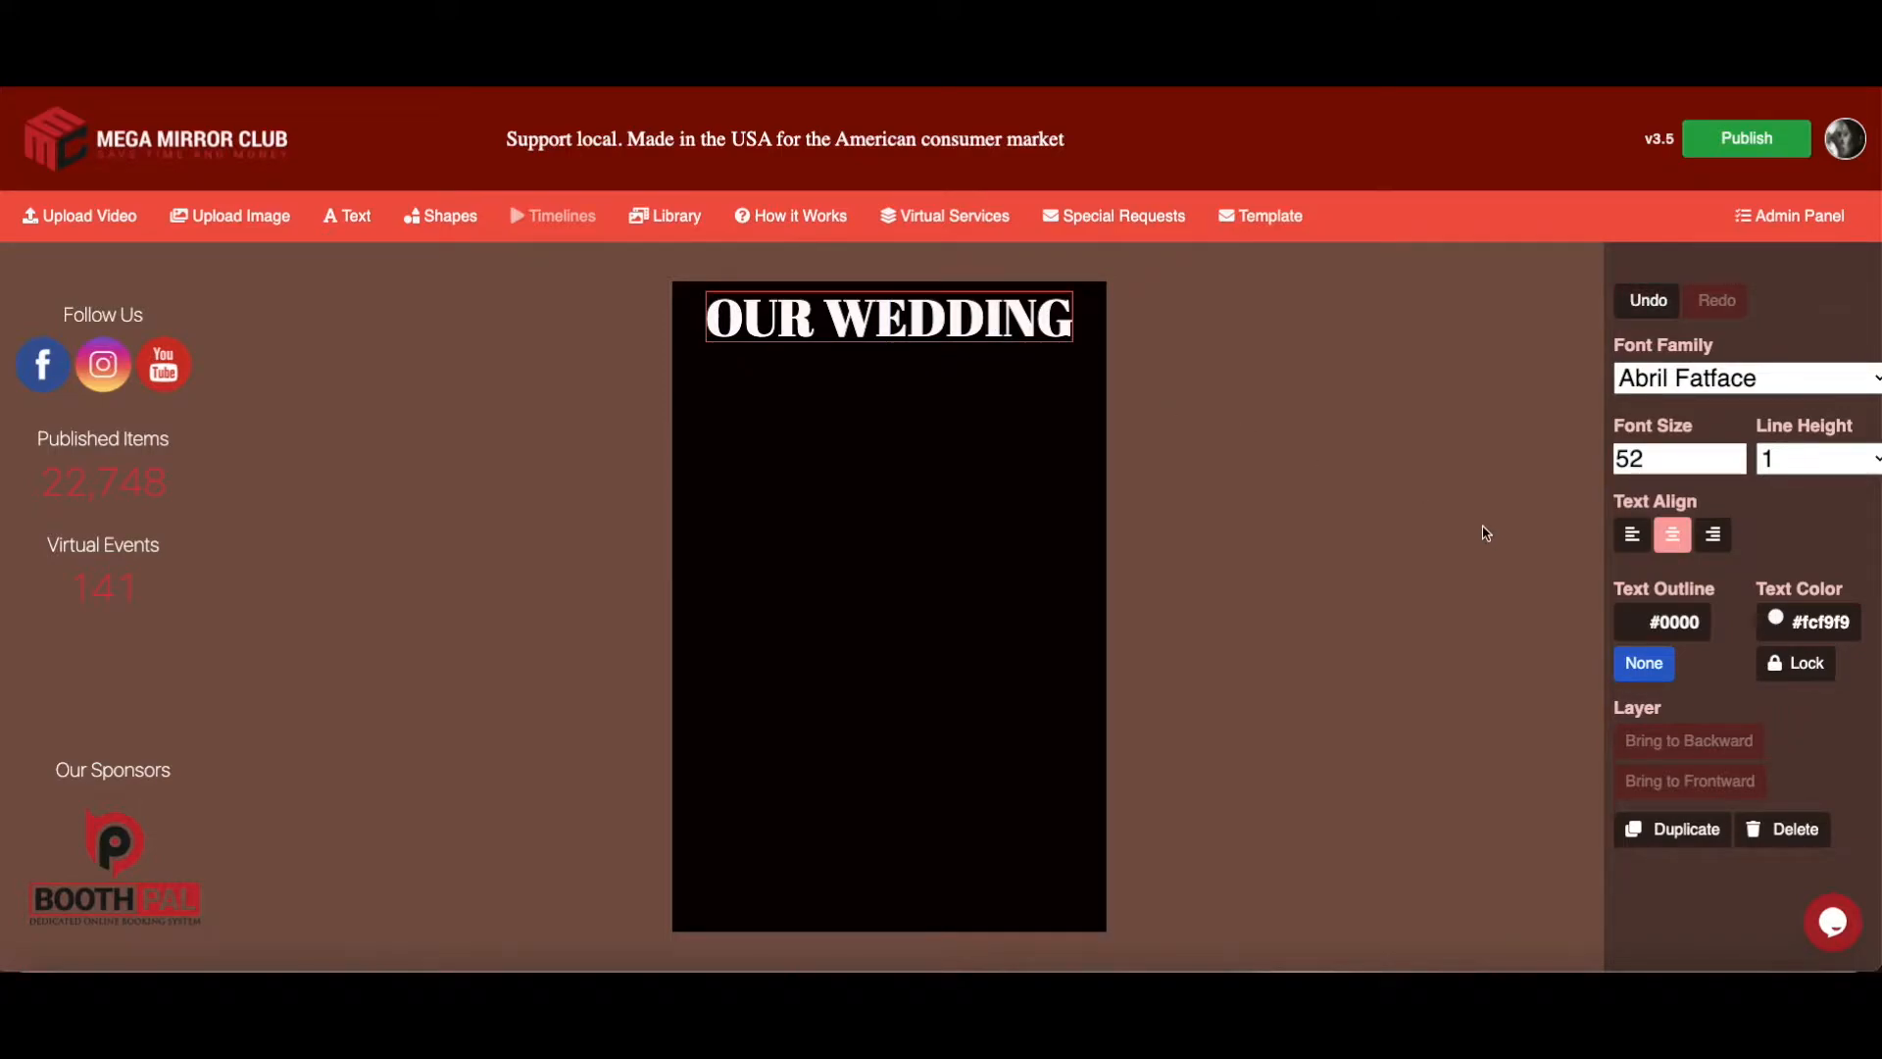
Give the "OUR WEDDING" heading a near-black text outline, #050000
{"action": "left_click", "coordinate": [1674, 622]}
{"action": "left_click", "coordinate": [957, 660]}
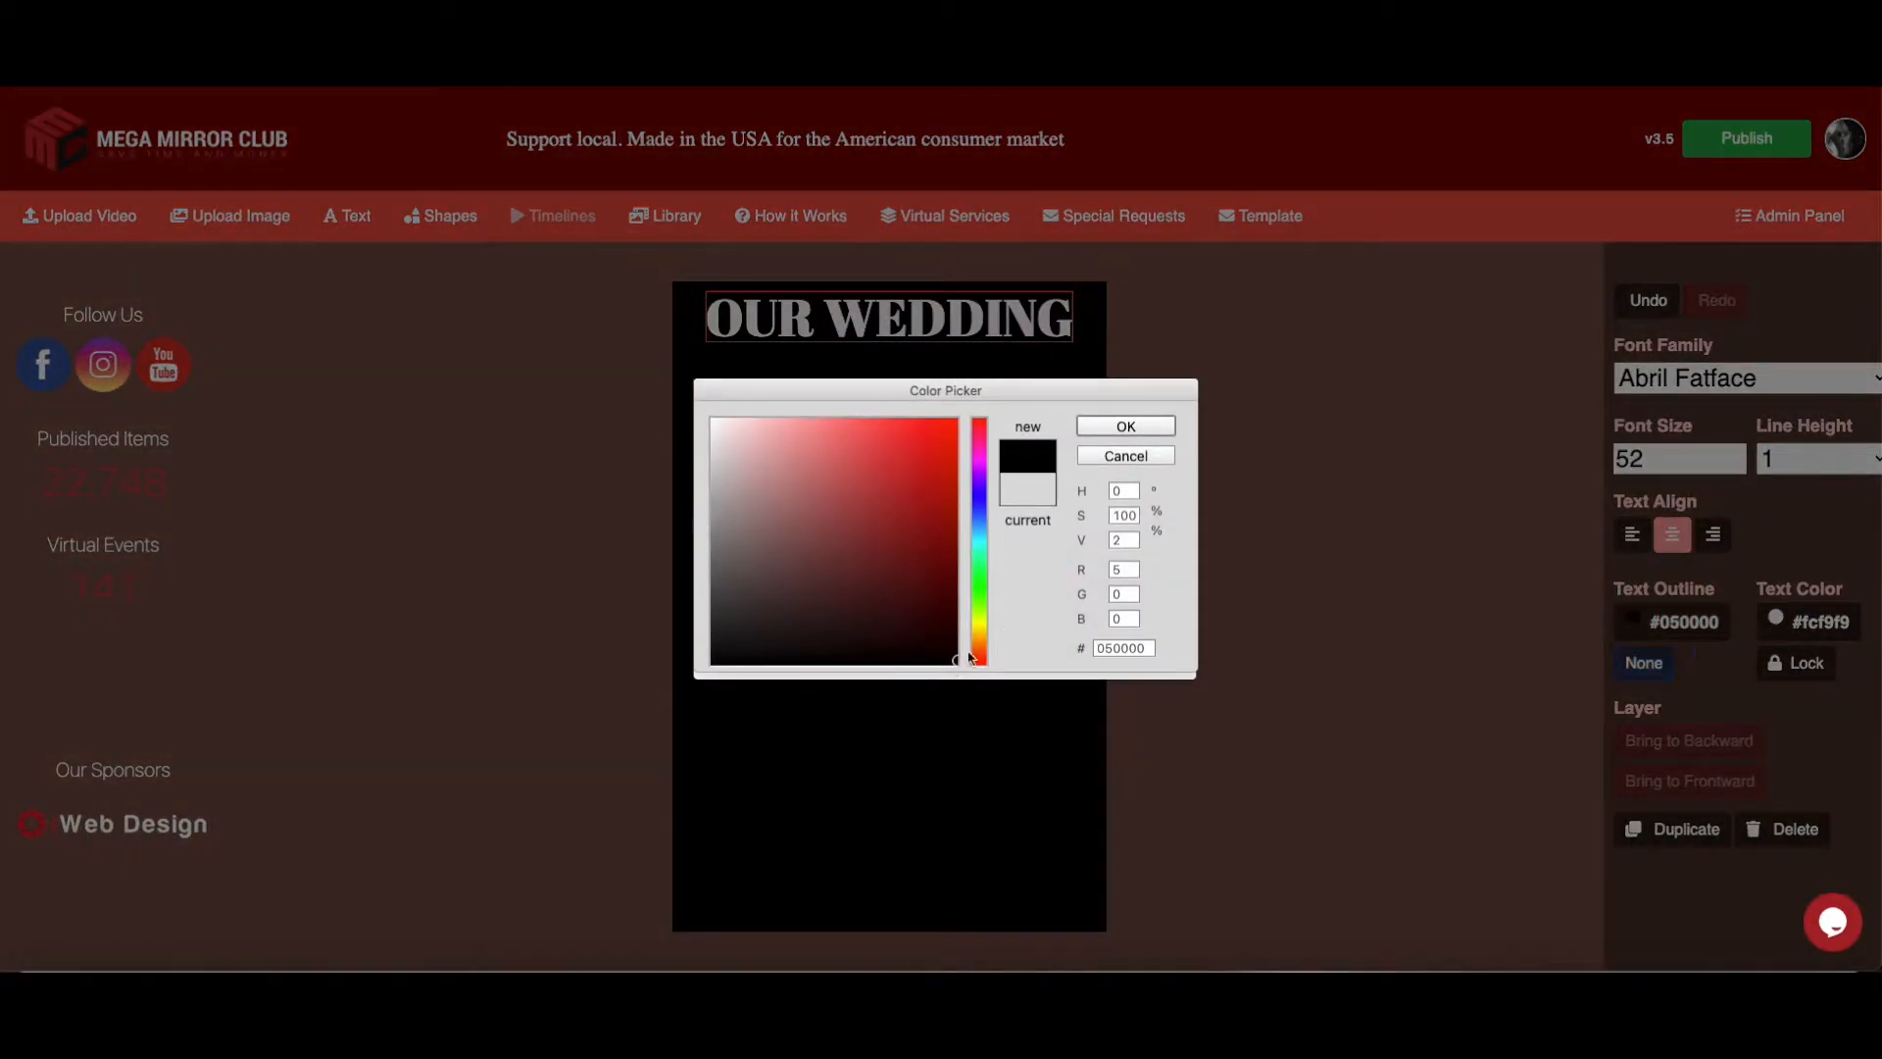
{"action": "left_click", "coordinate": [1126, 426]}
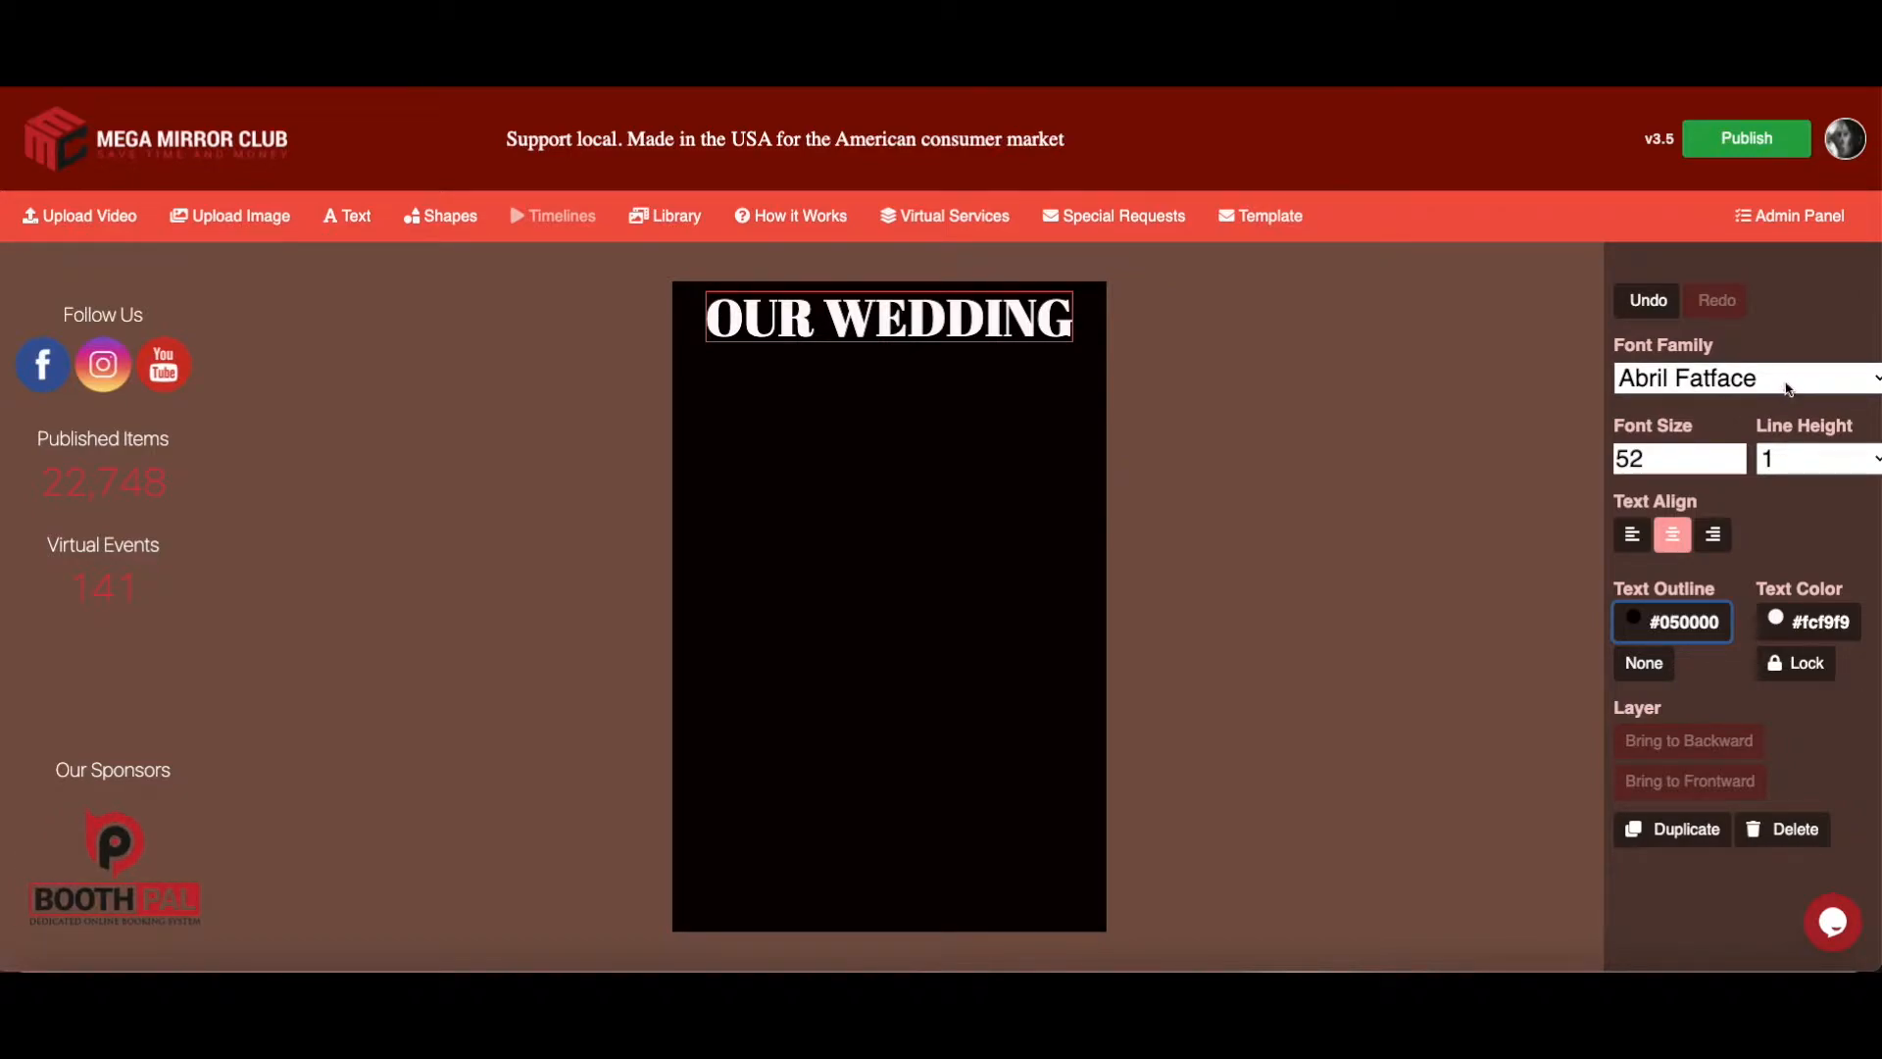
Deselect the heading, switch the canvas background to transparent to check the outline, and set it back to near-black #080000
{"action": "left_click", "coordinate": [1460, 483]}
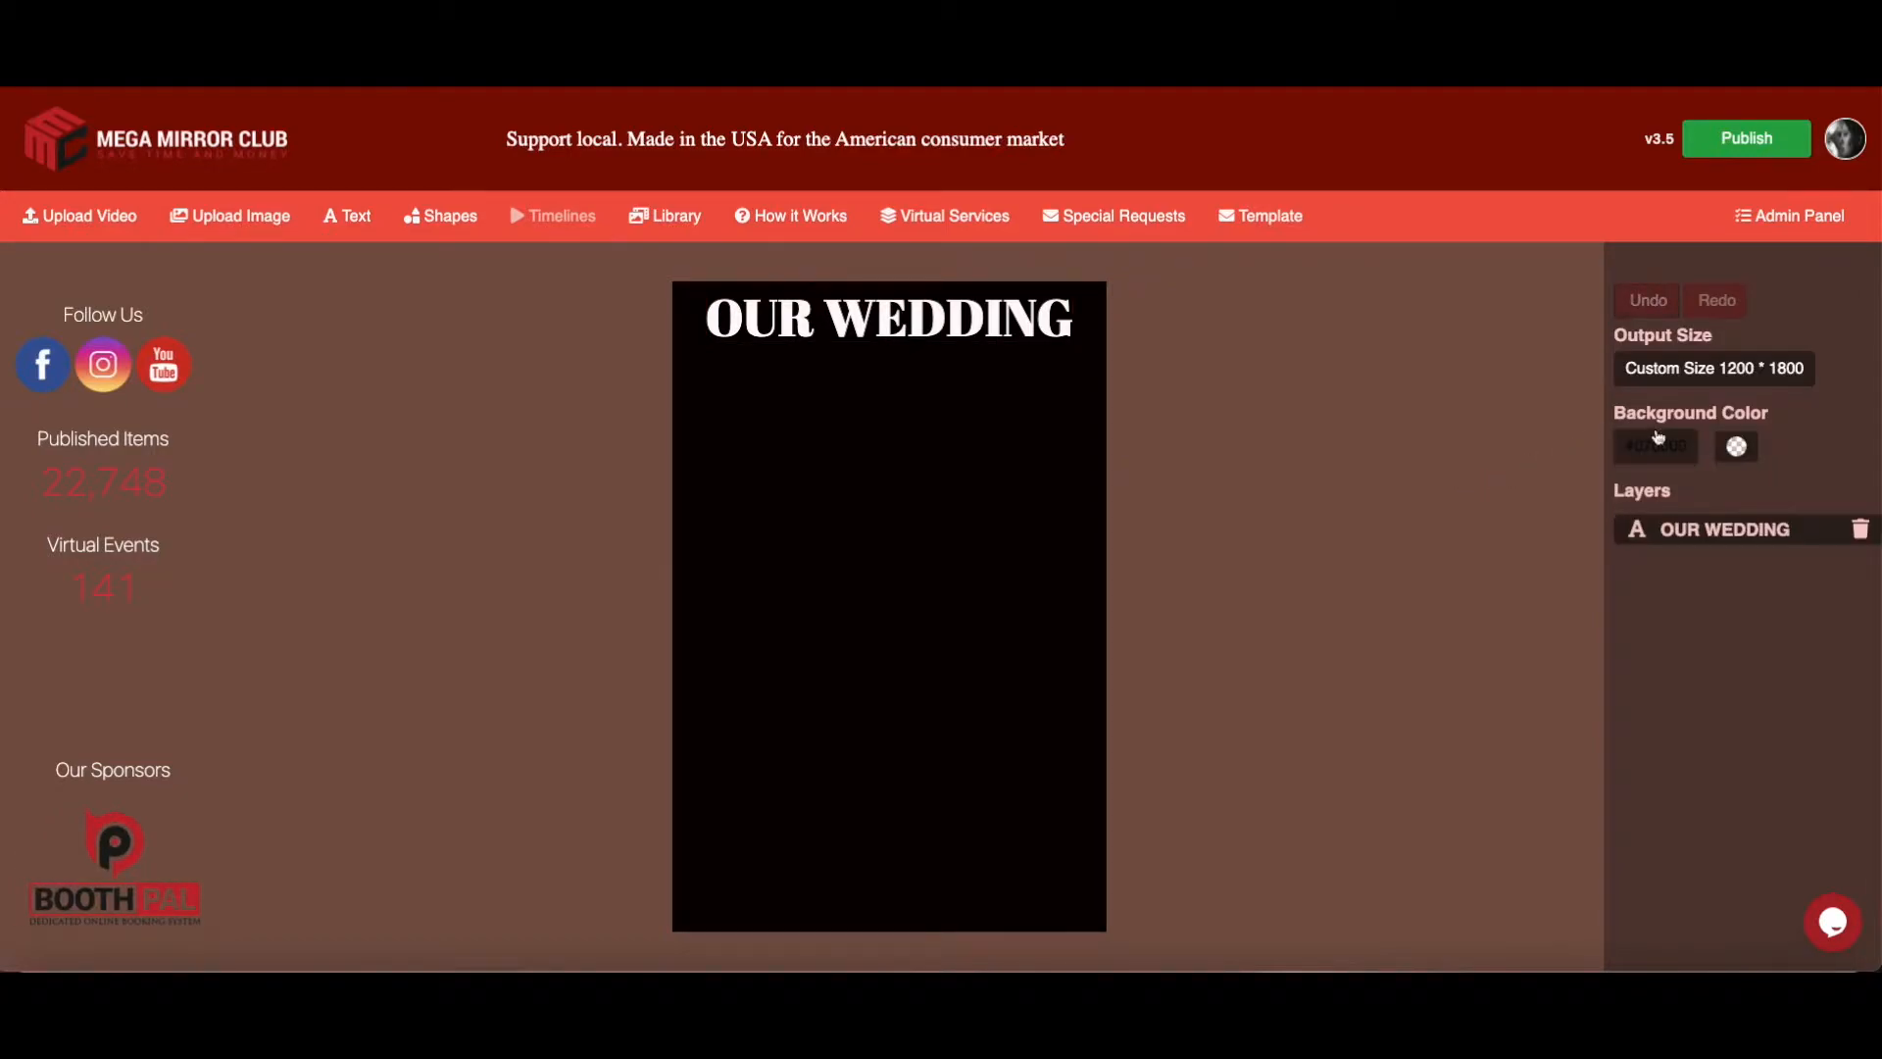
{"action": "left_click", "coordinate": [1736, 446]}
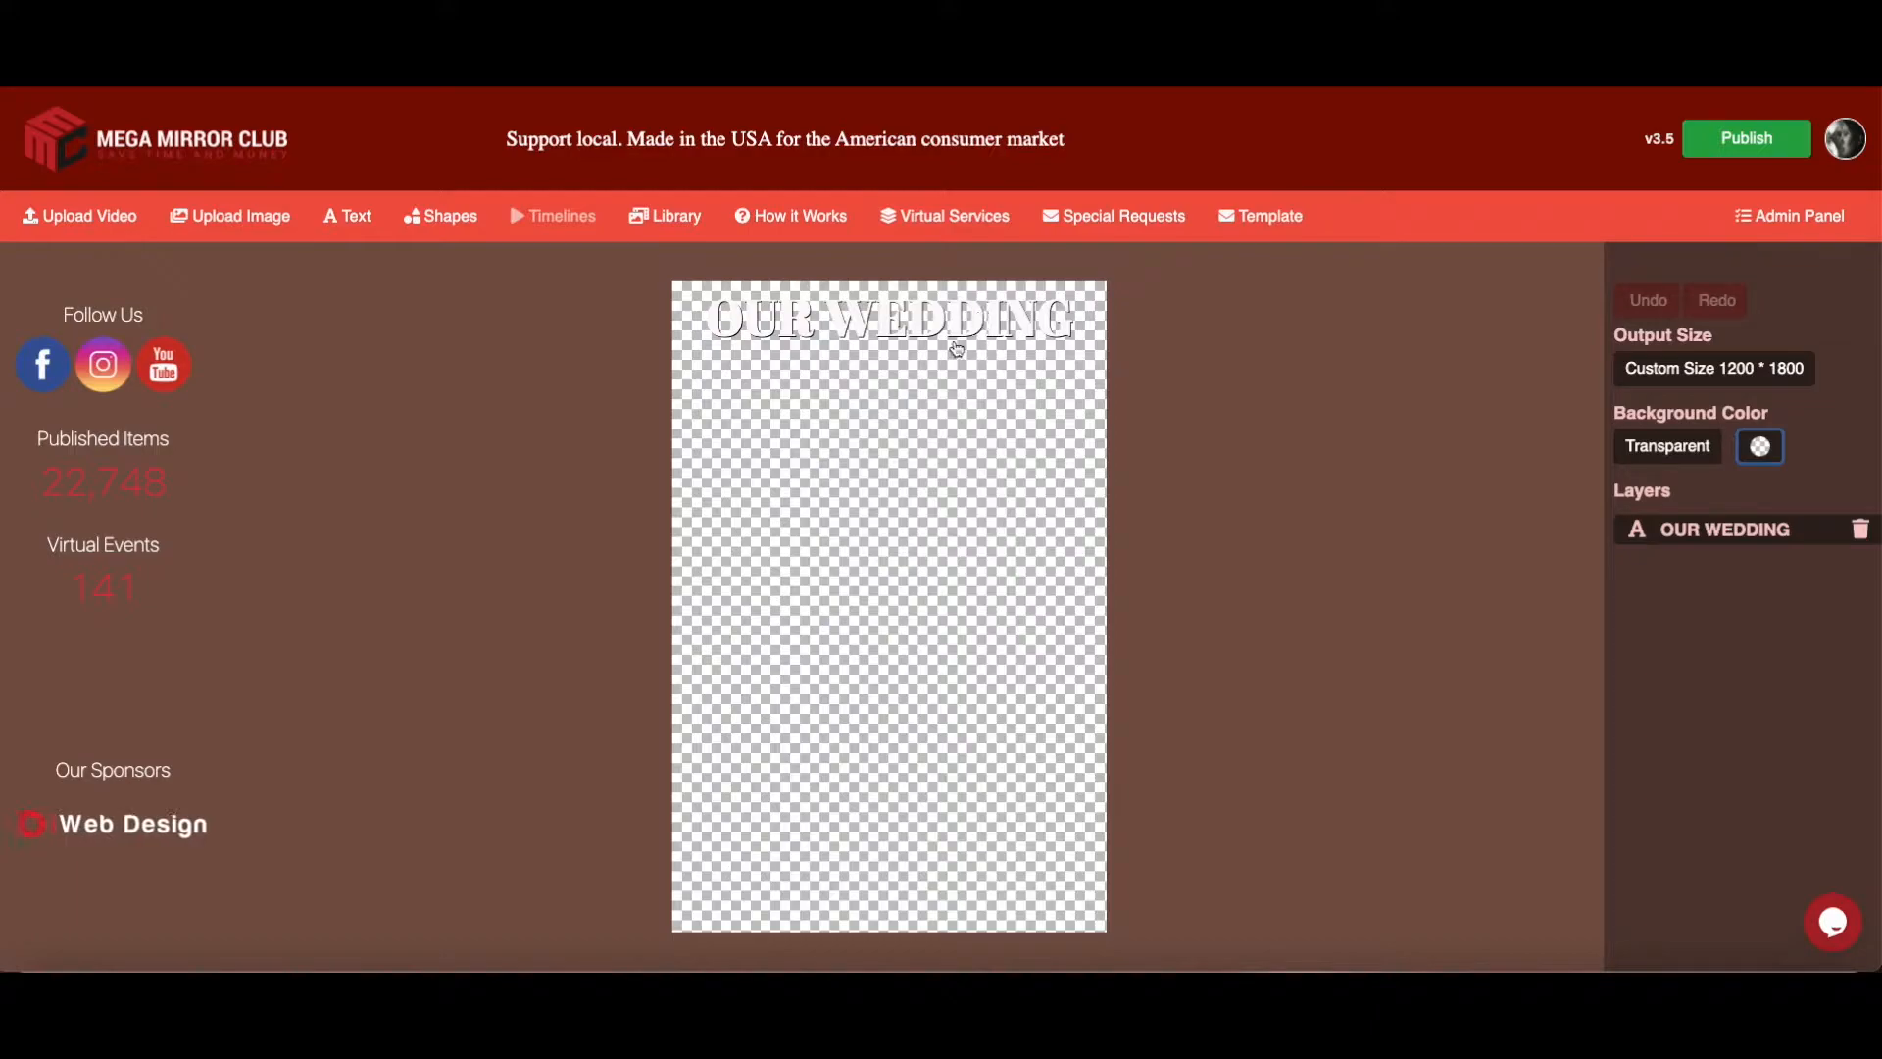
{"action": "left_click", "coordinate": [1656, 454]}
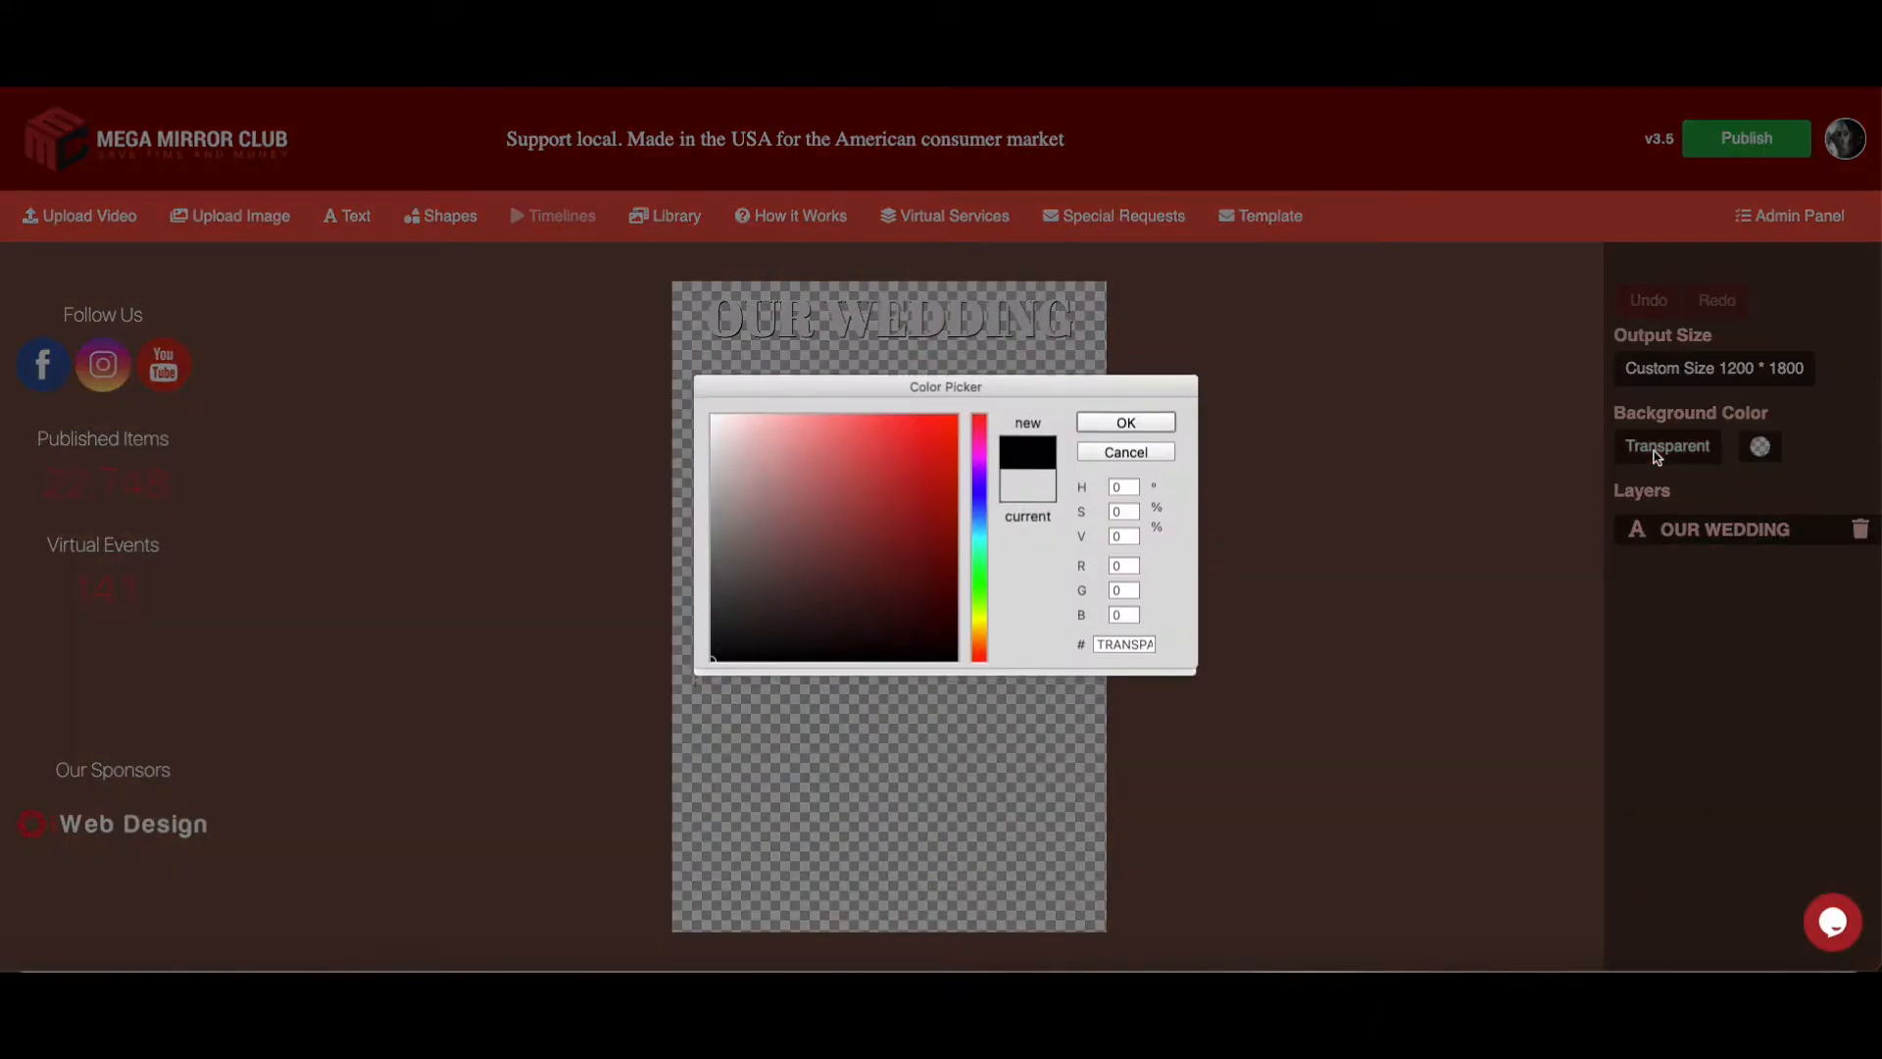
{"action": "left_click", "coordinate": [955, 658]}
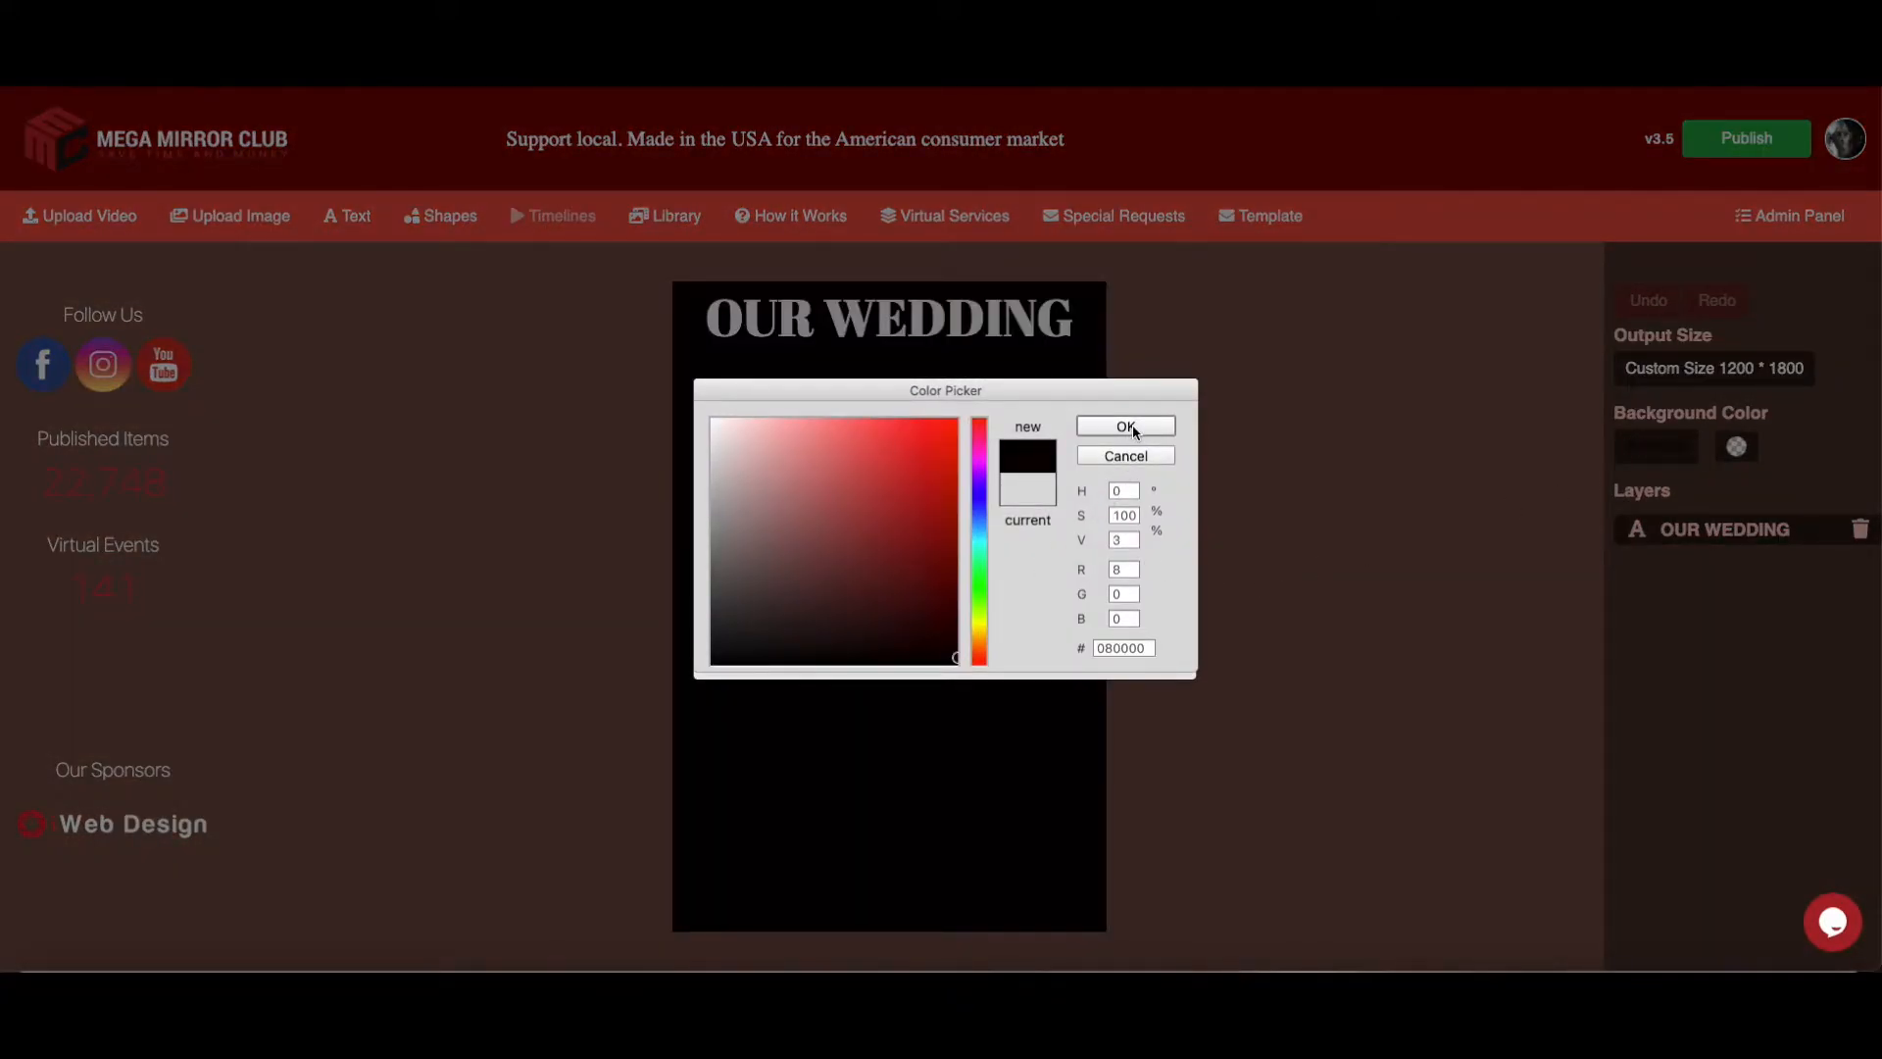
{"action": "left_click", "coordinate": [1126, 425]}
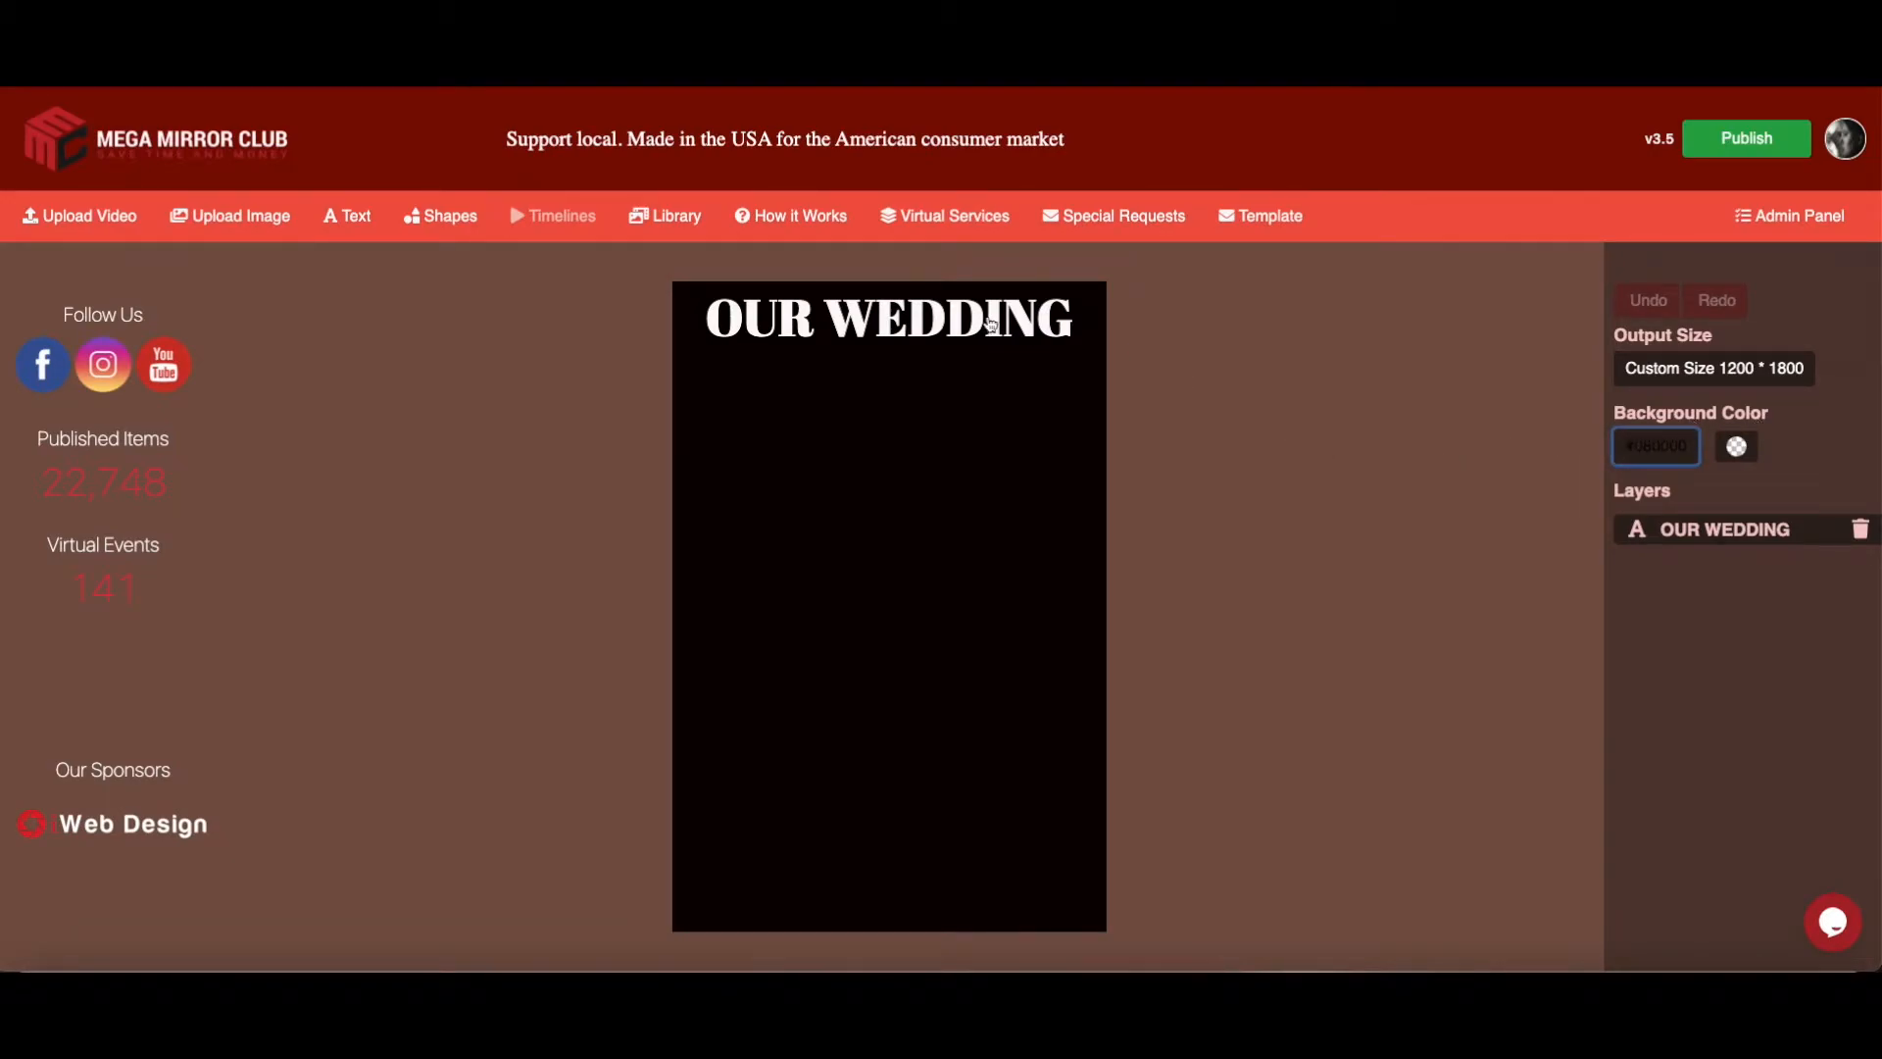
Add a second text object to the canvas and set its text color to the near-white #f7f3f3
{"action": "left_click", "coordinate": [347, 216]}
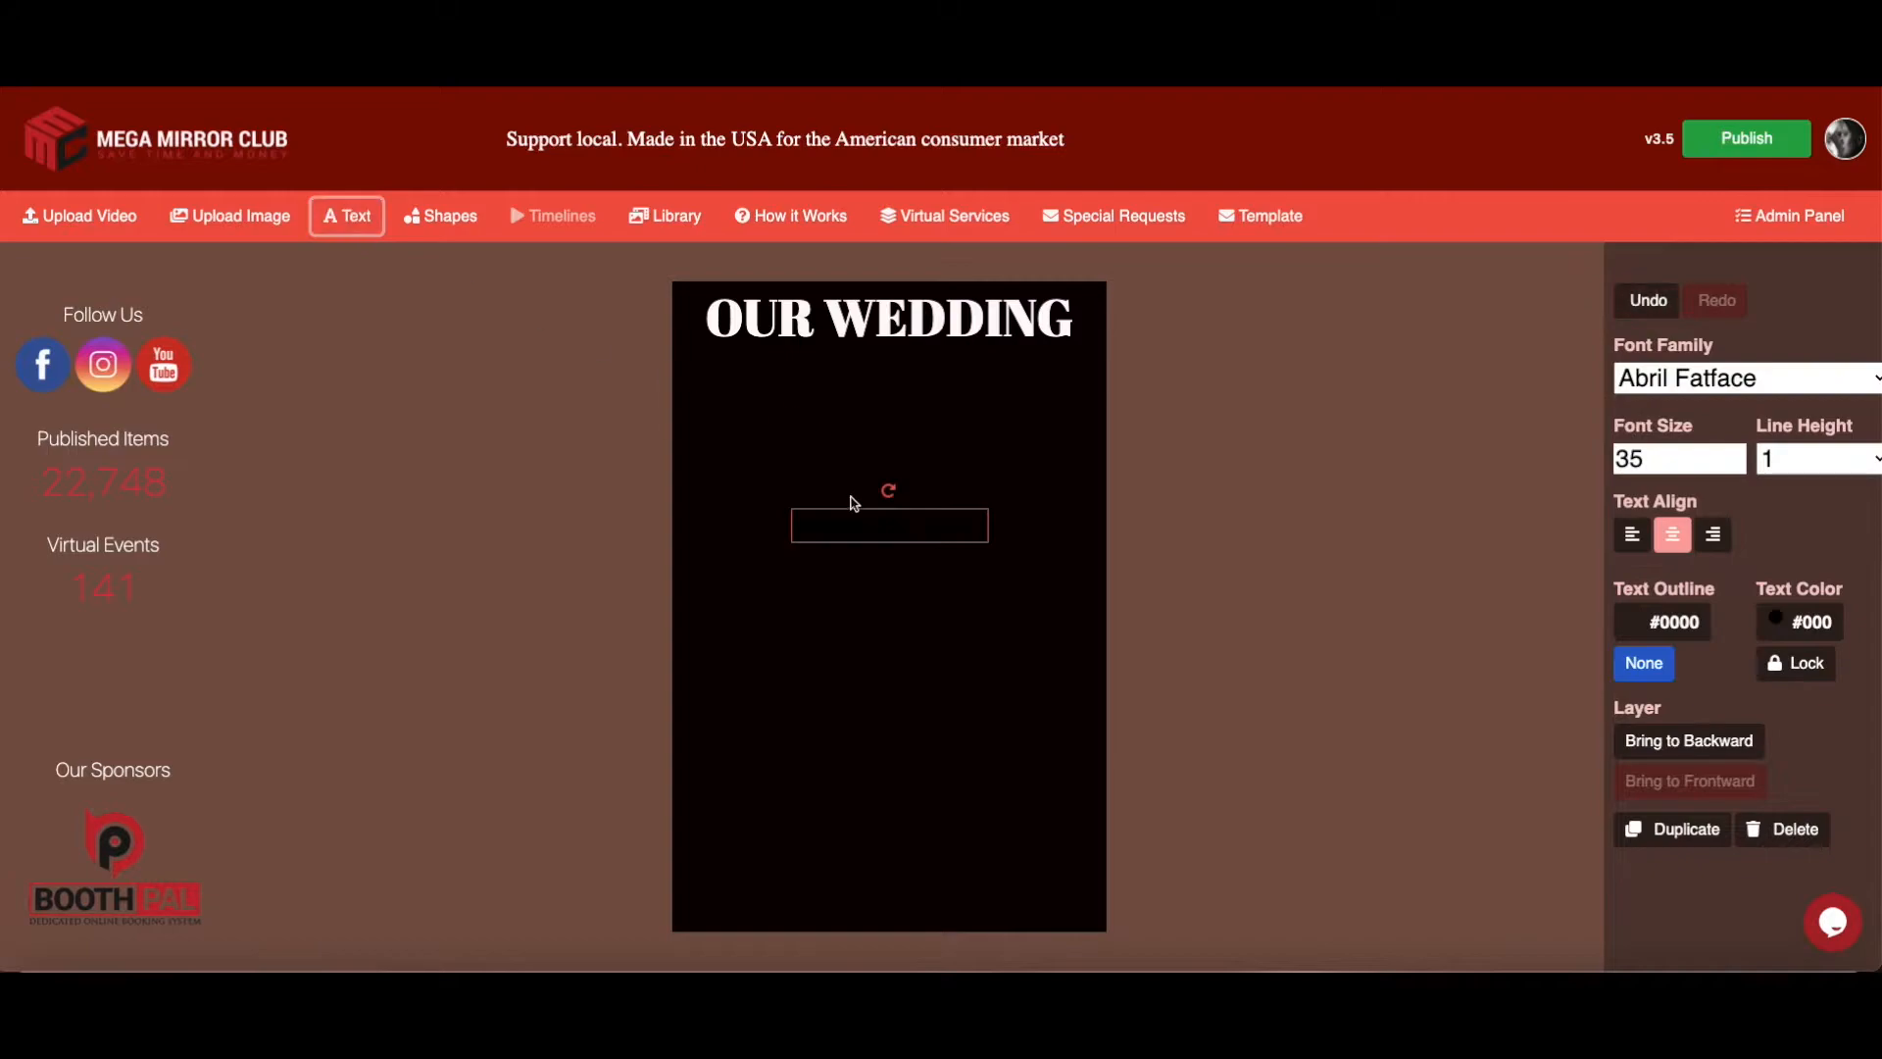
{"action": "left_click", "coordinate": [804, 527]}
{"action": "left_click_drag", "start_coordinate": [797, 526], "coordinate": [994, 537]}
{"action": "left_click", "coordinate": [936, 534]}
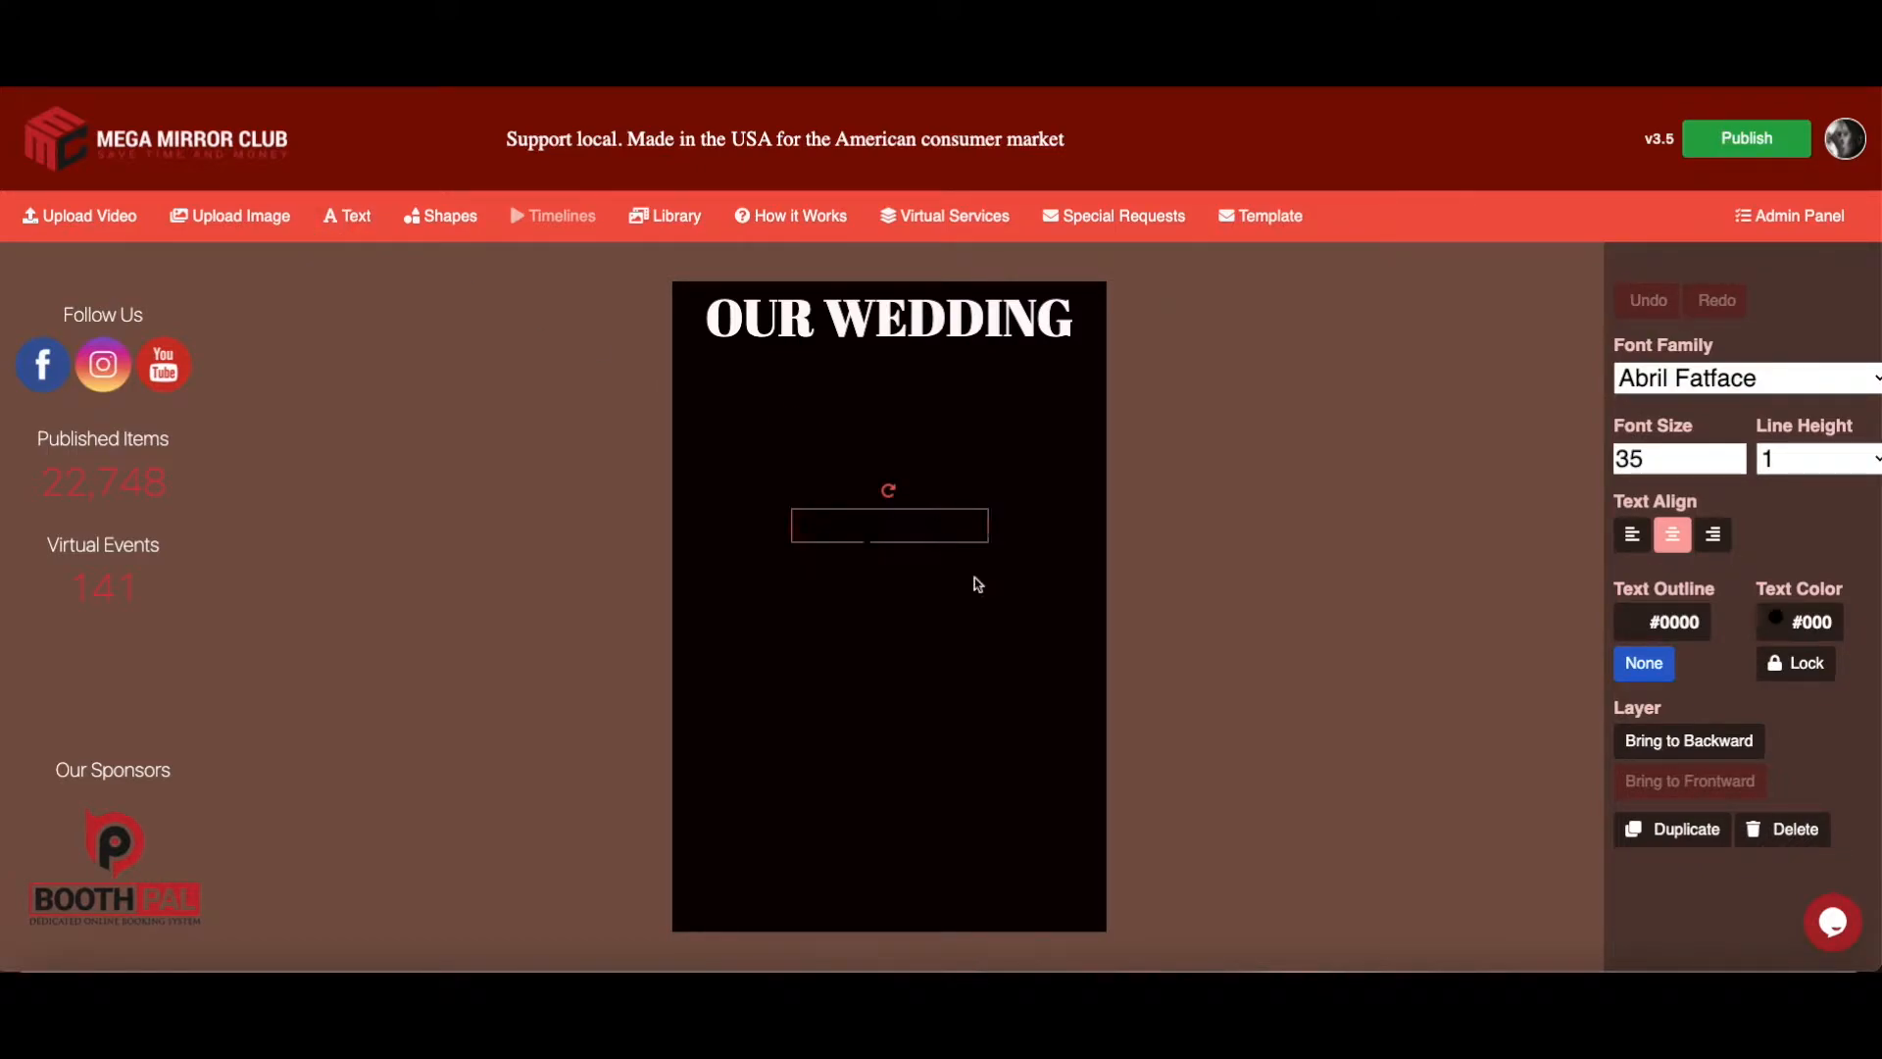
{"action": "left_click", "coordinate": [1812, 633]}
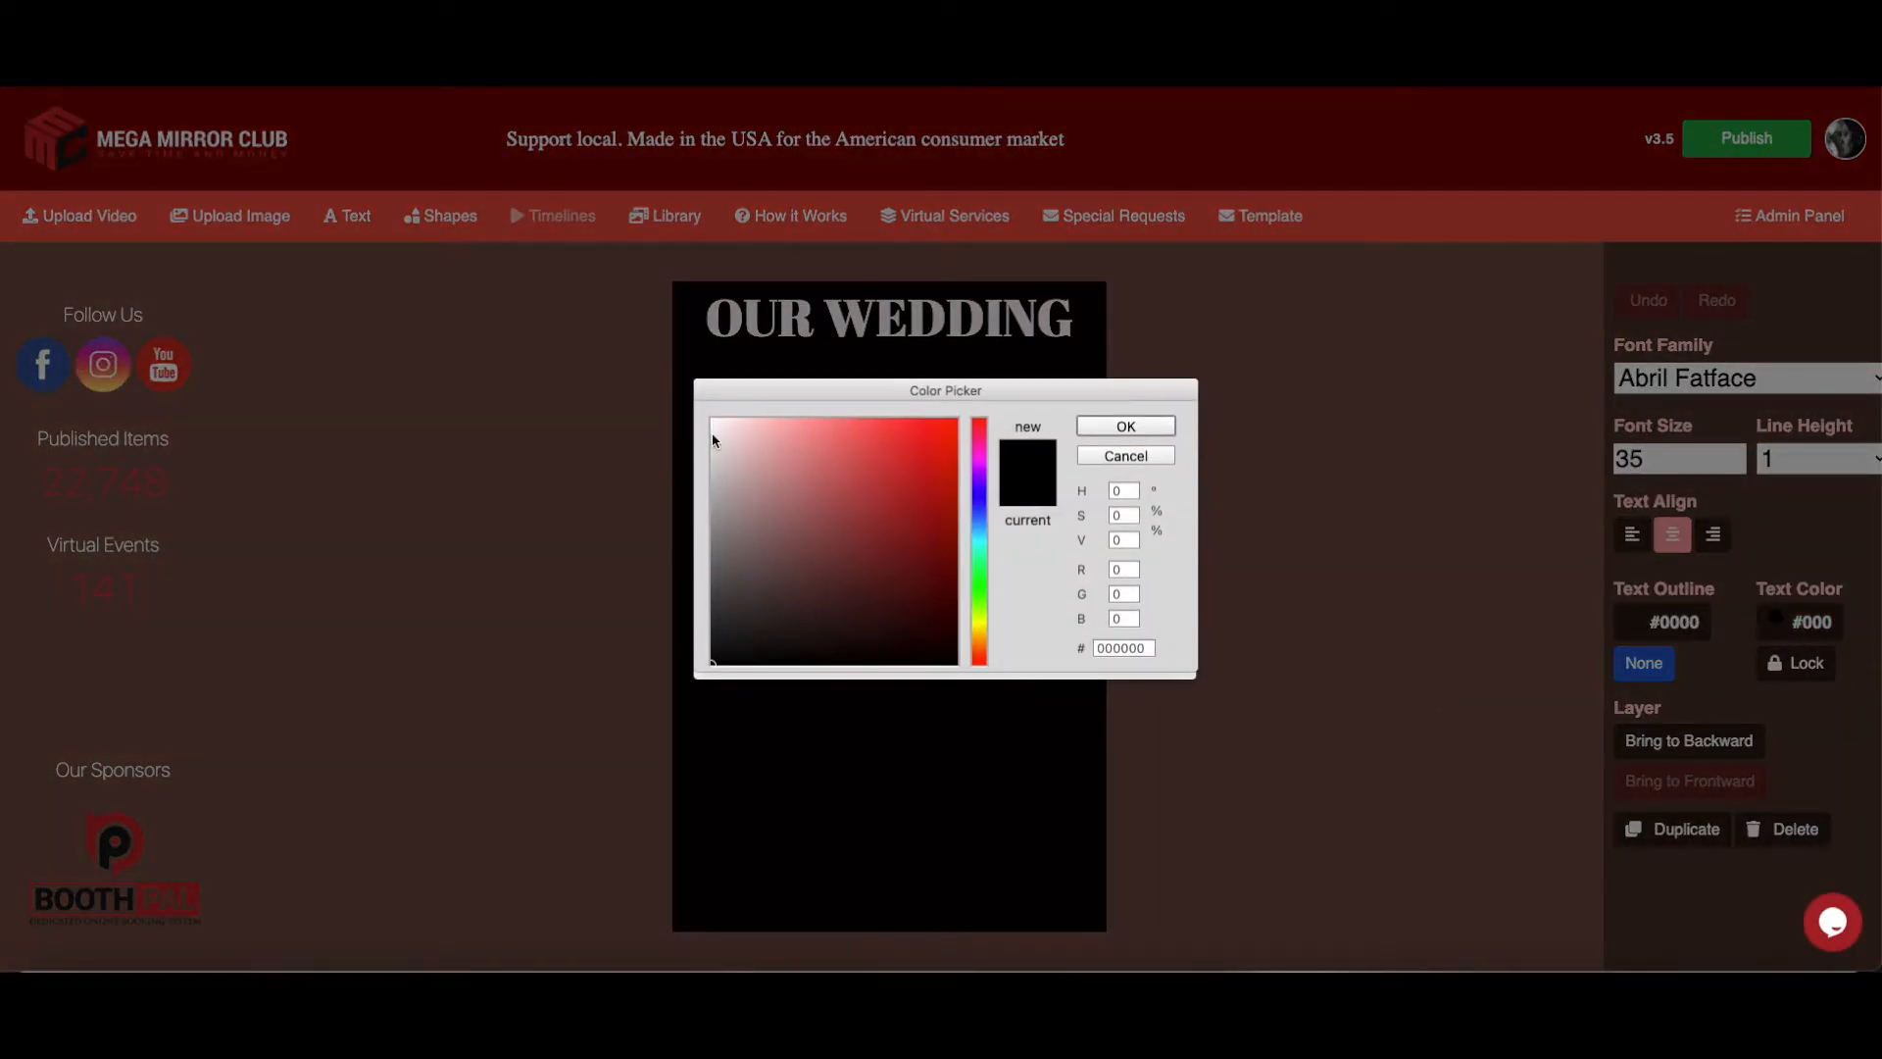
{"action": "left_click", "coordinate": [715, 425]}
{"action": "left_click", "coordinate": [1125, 426]}
Replace the second text object's sample text with "MAGAZINE"
{"action": "double_click", "coordinate": [854, 535]}
{"action": "left_click", "coordinate": [796, 528]}
{"action": "left_click", "coordinate": [796, 527]}
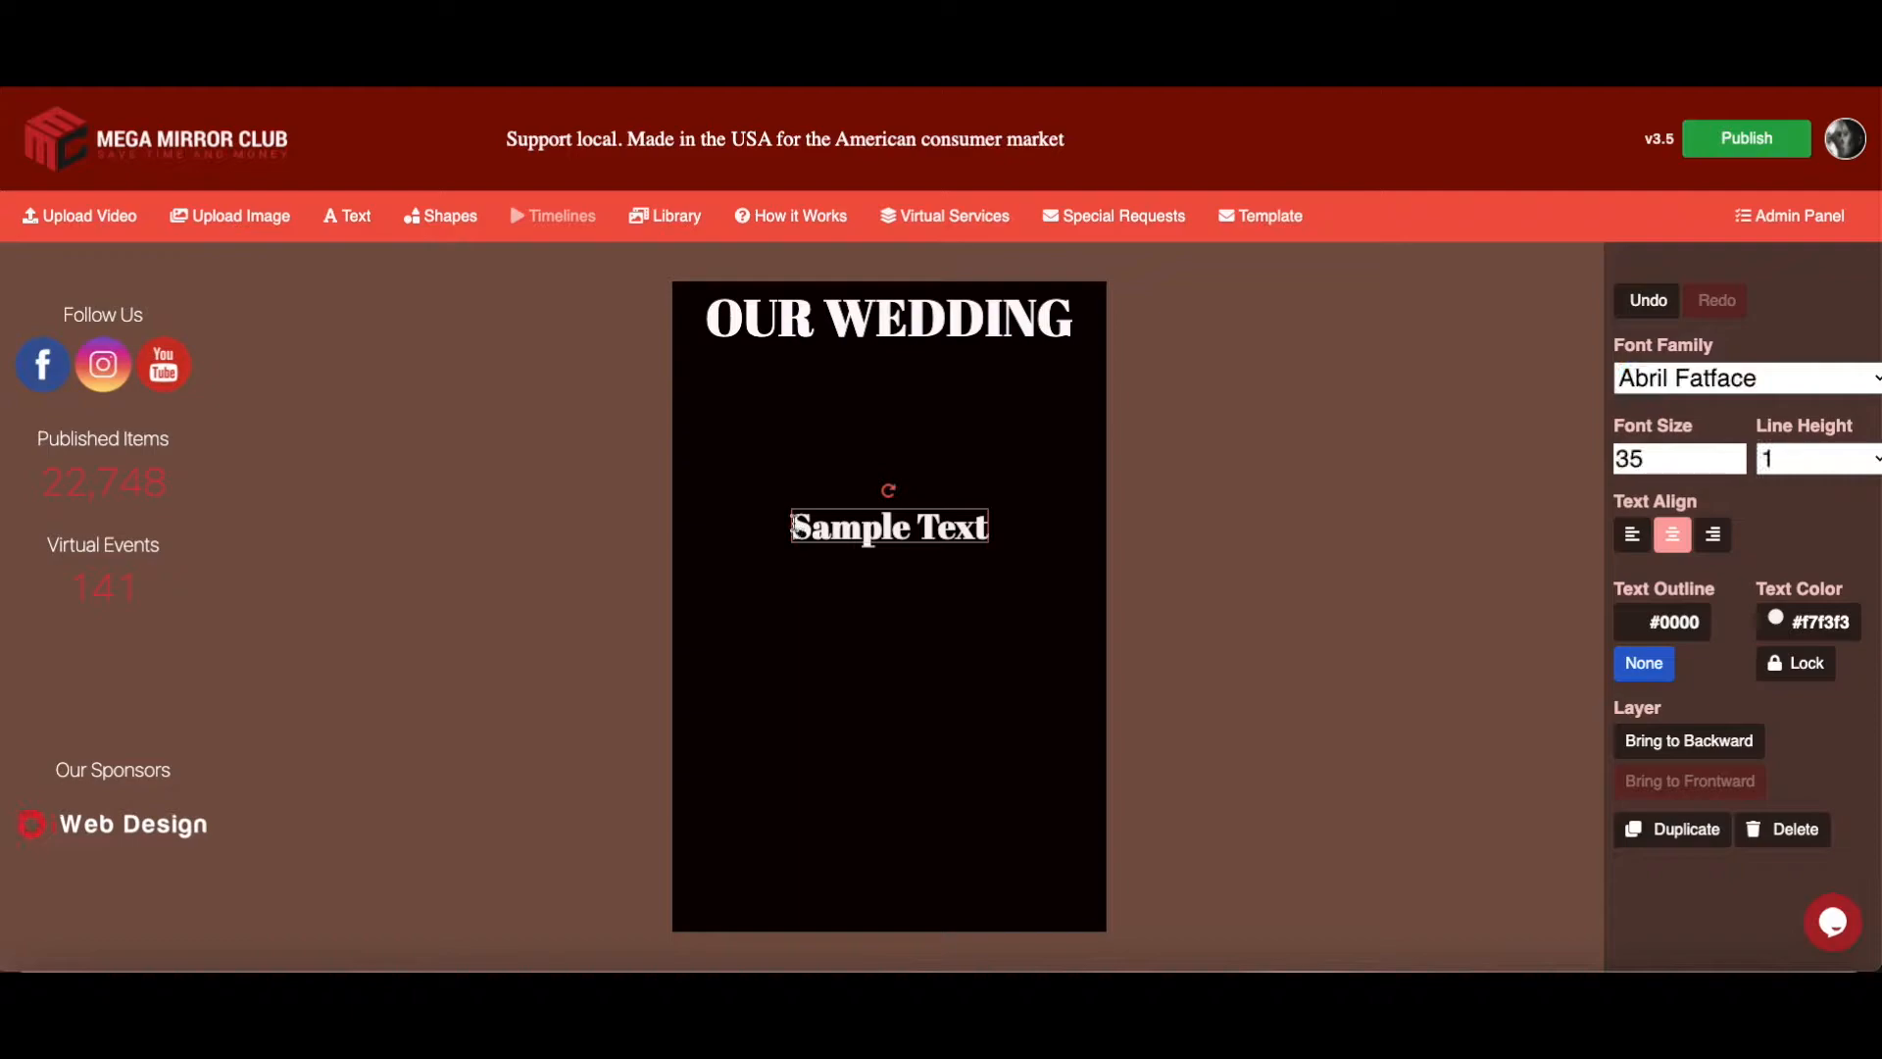
{"action": "left_click_drag", "start_coordinate": [795, 527], "coordinate": [996, 534]}
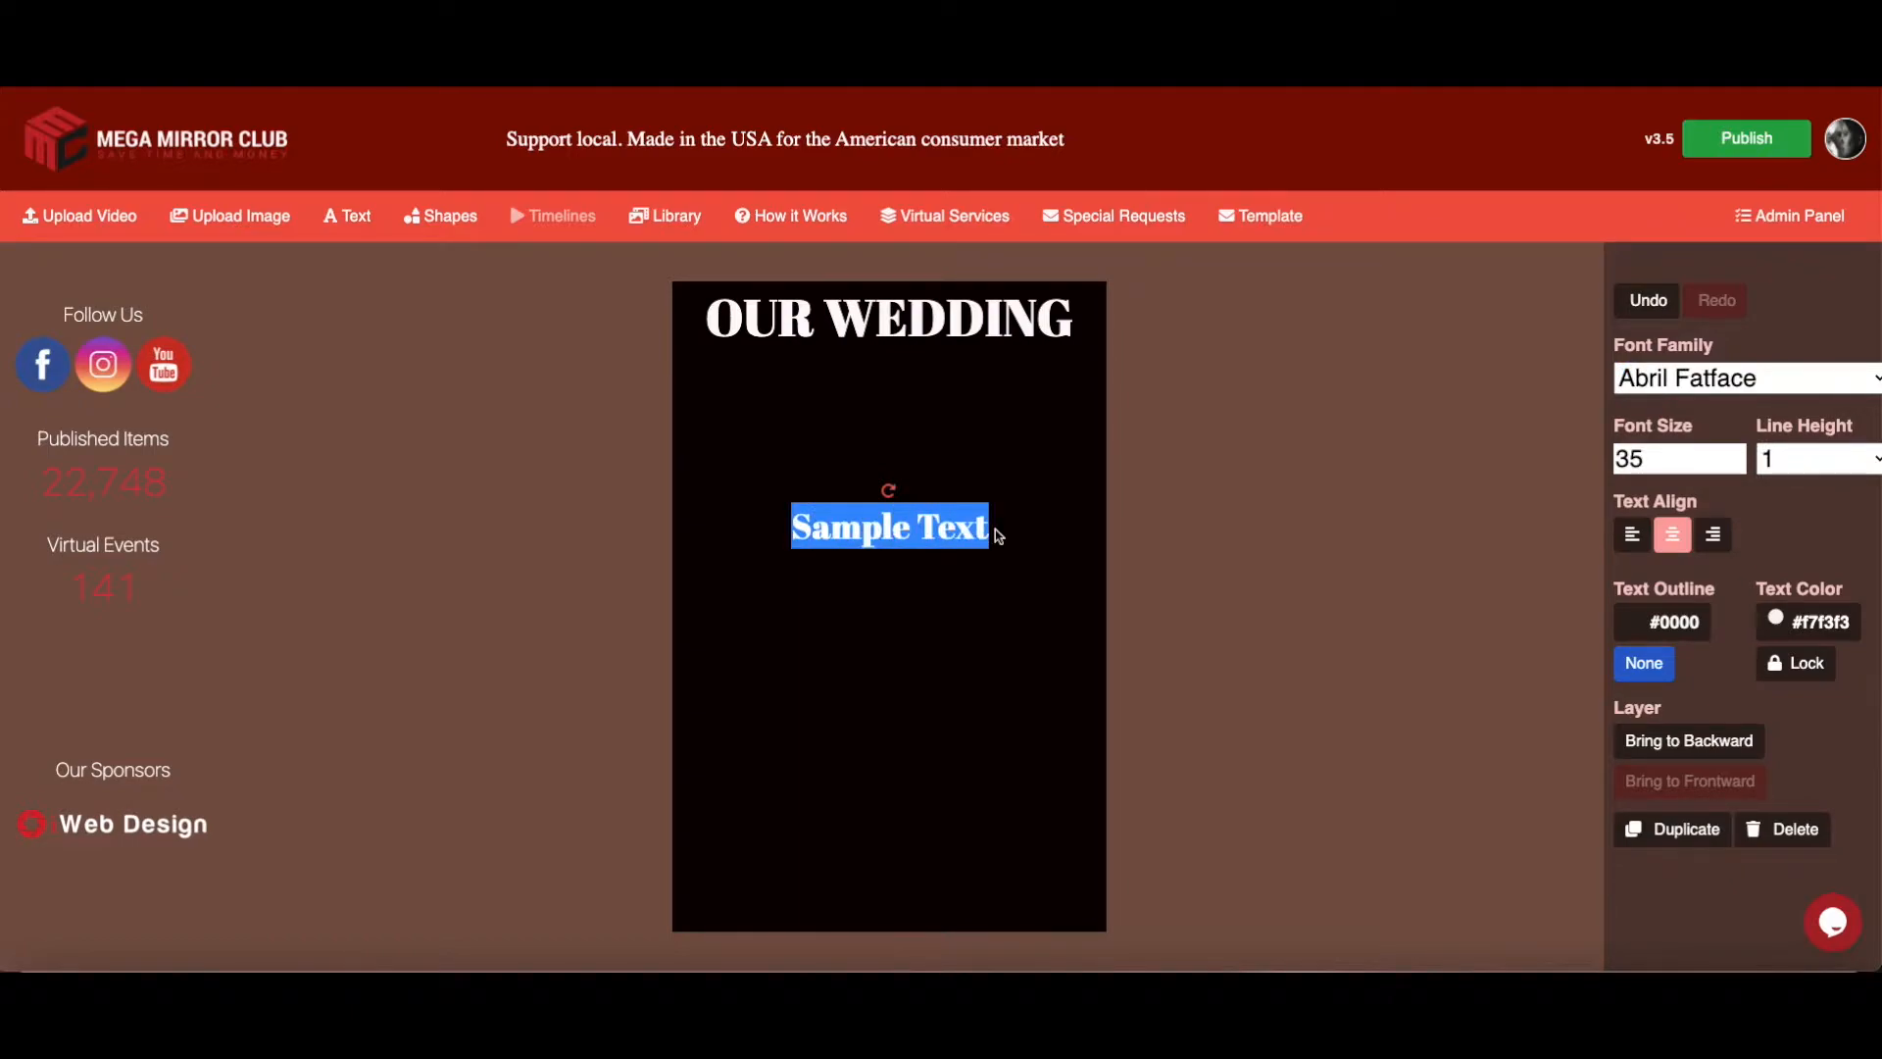
{"action": "type", "text": "MA"}
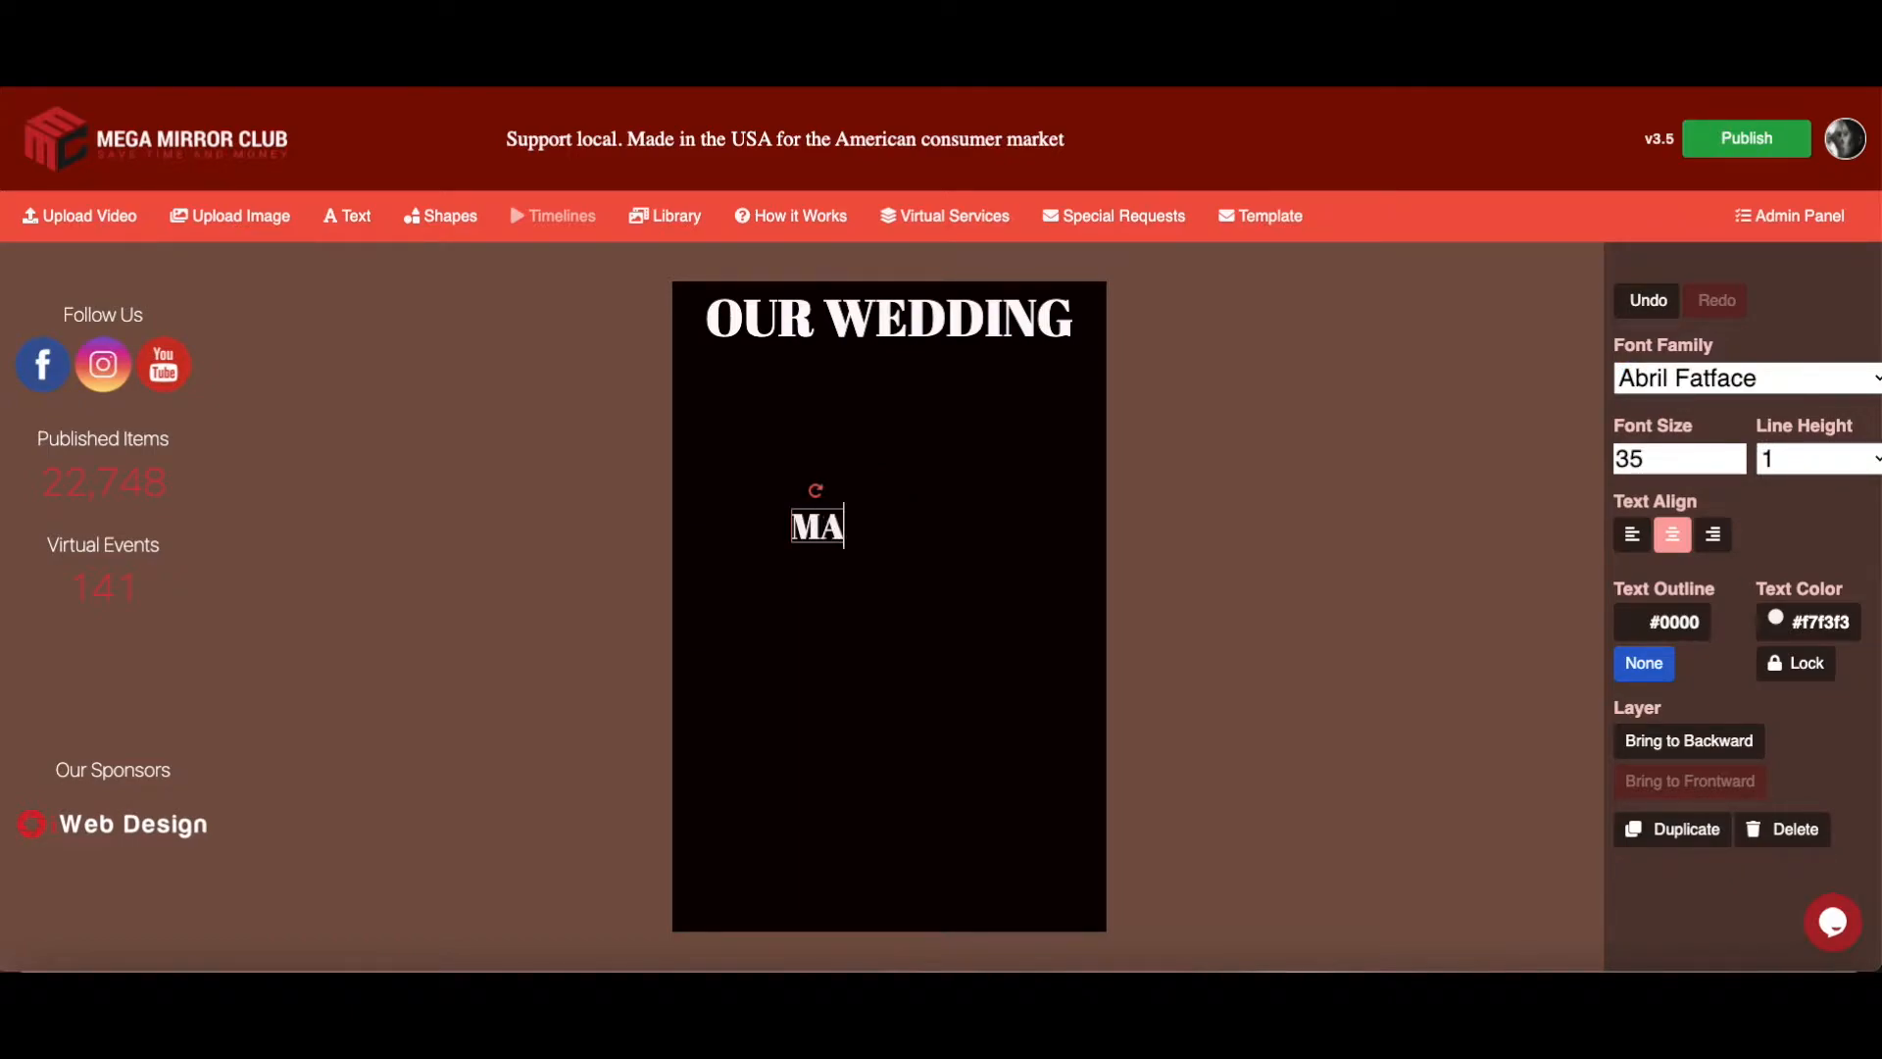
{"action": "type", "text": "GAZINE"}
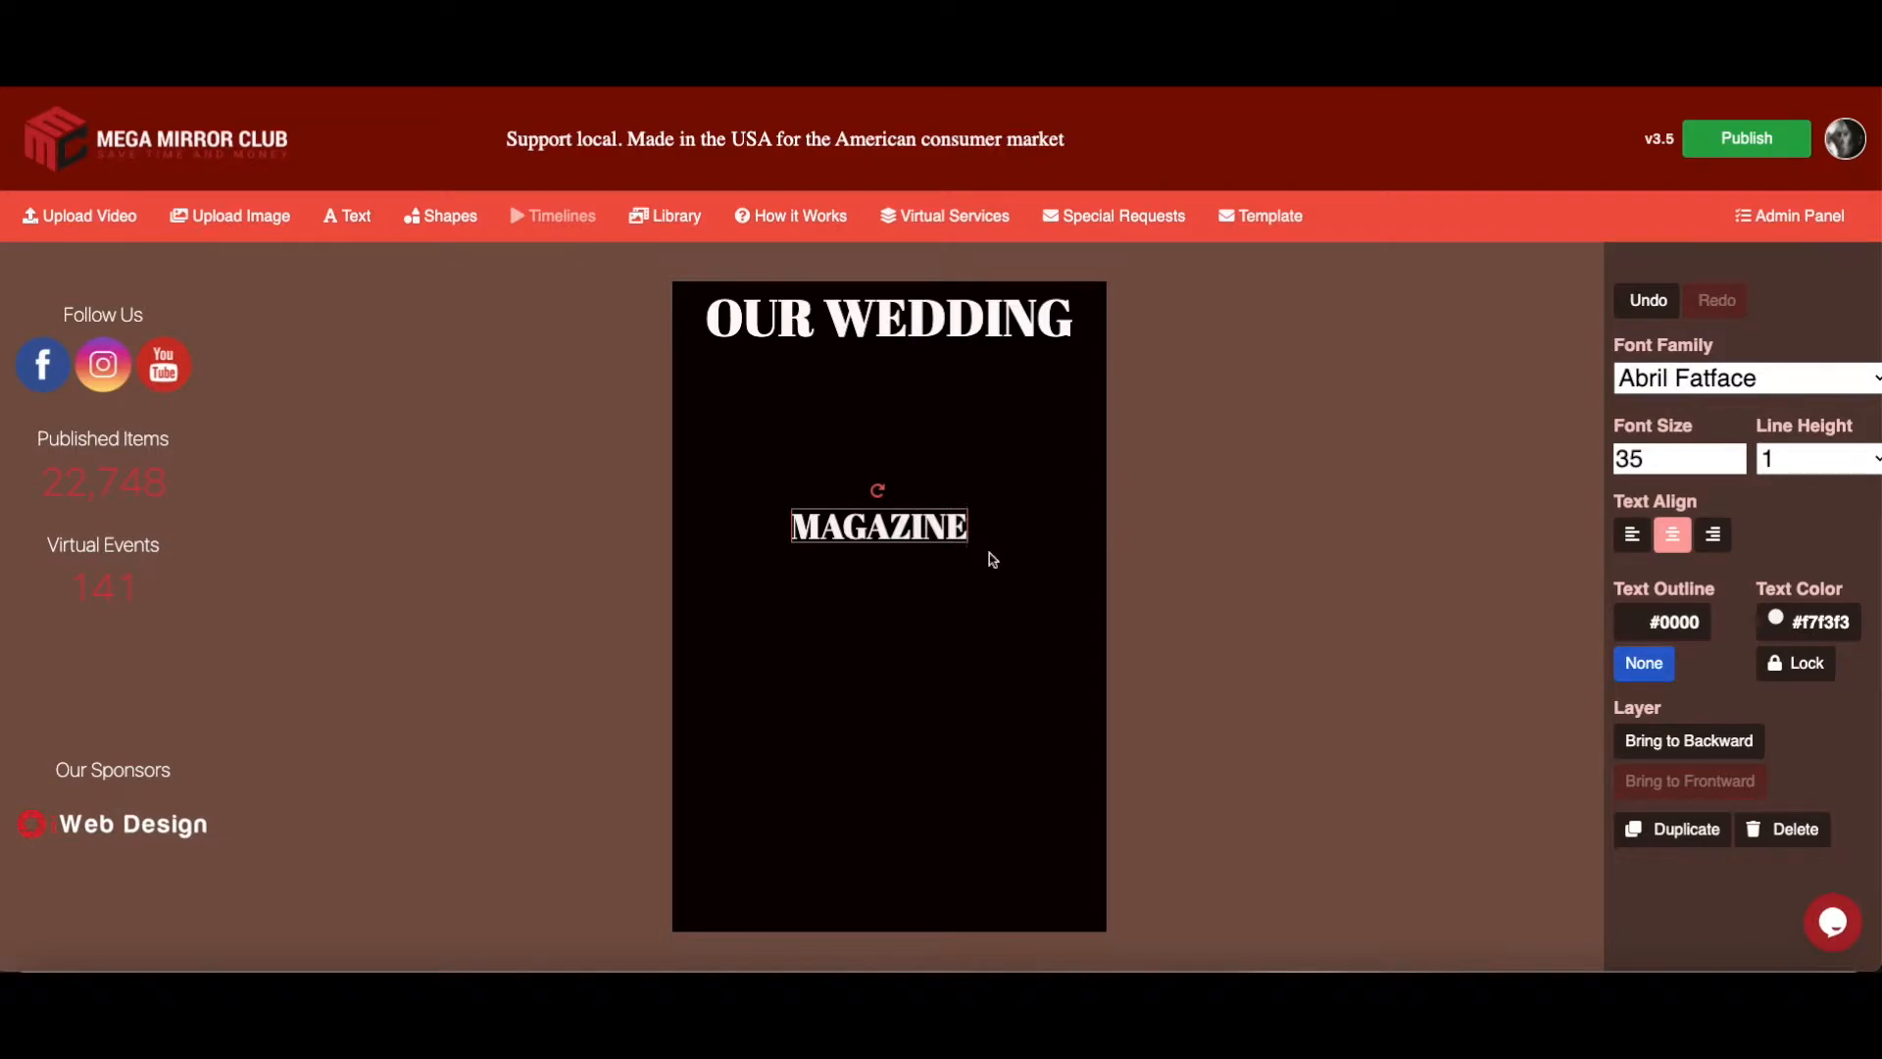
Change the font family of the "MAGAZINE" text to Acme
{"action": "left_click", "coordinate": [1753, 387]}
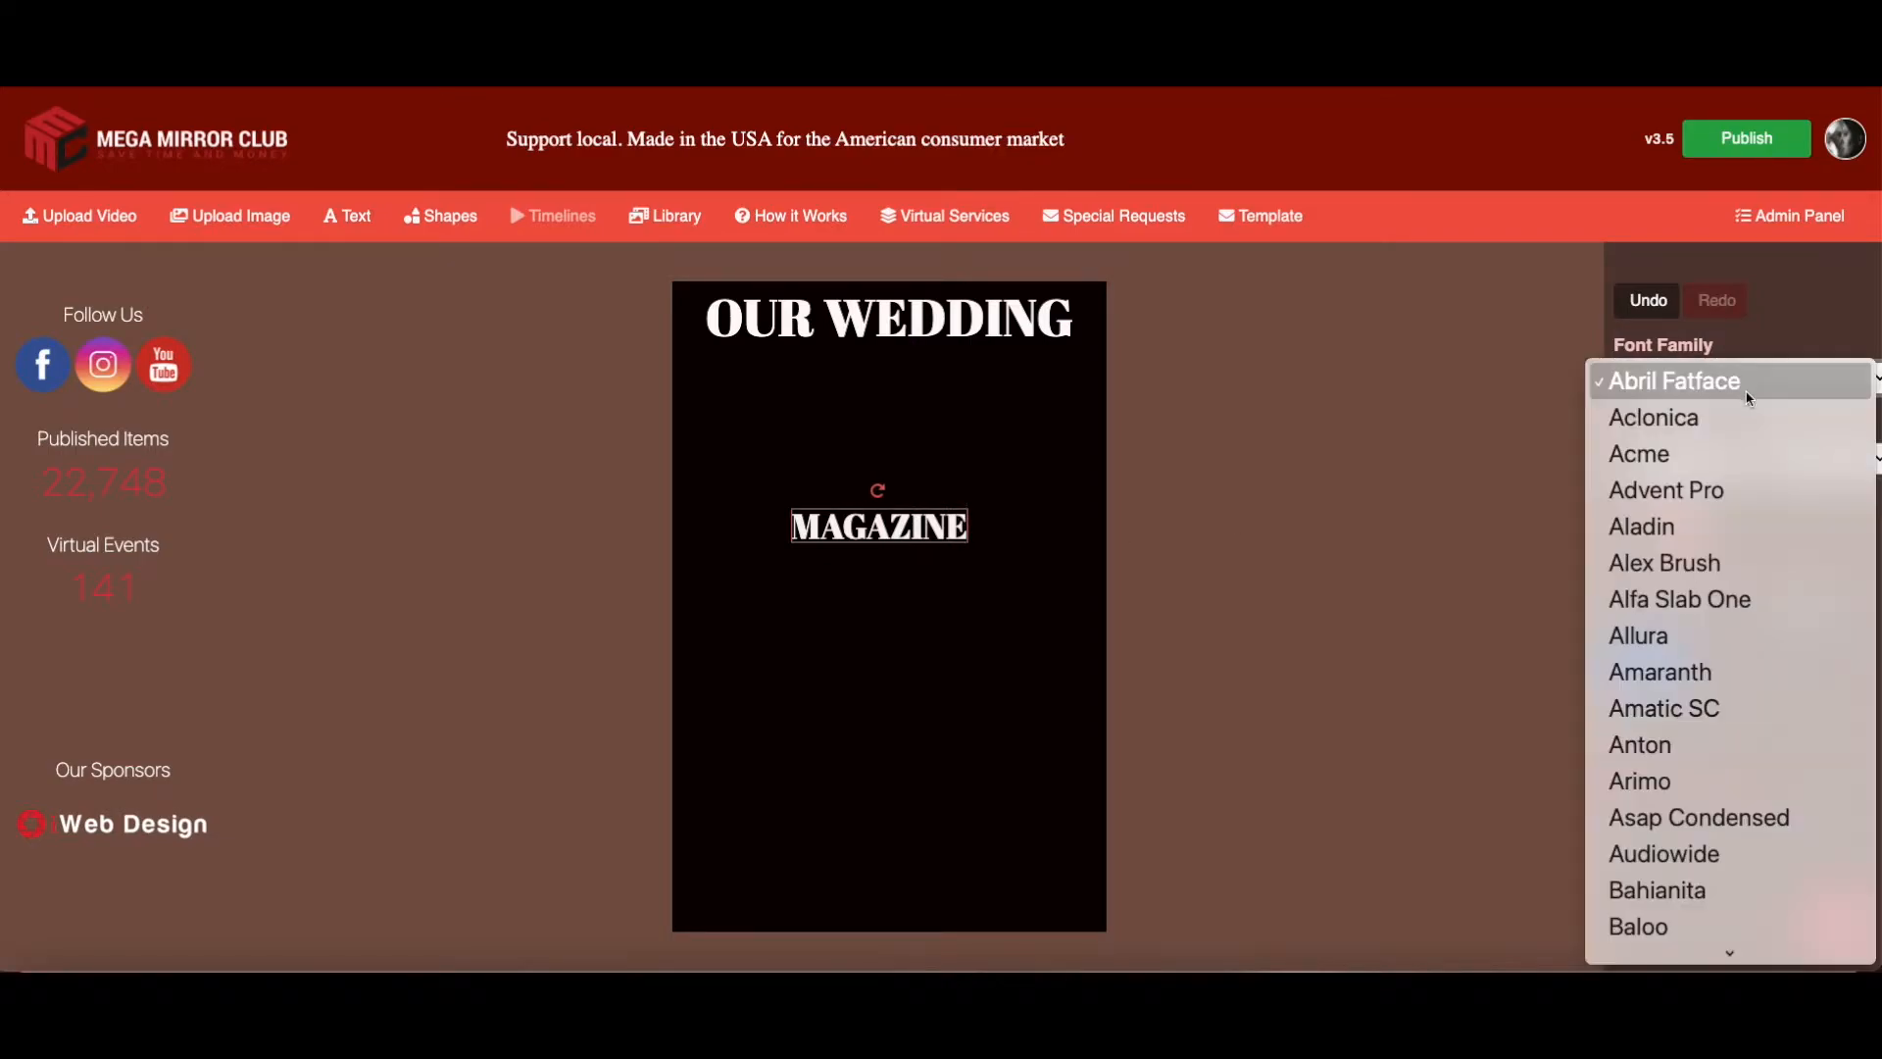
{"action": "left_click", "coordinate": [1742, 419]}
{"action": "left_click", "coordinate": [1749, 381]}
{"action": "left_click", "coordinate": [1749, 418]}
Move the "MAGAZINE" text just below the "OUR WEDDING" heading, flush with the heading's right end
{"action": "left_click", "coordinate": [934, 533]}
{"action": "left_click", "coordinate": [906, 550]}
{"action": "left_click_drag", "start_coordinate": [900, 531], "coordinate": [1020, 367]}
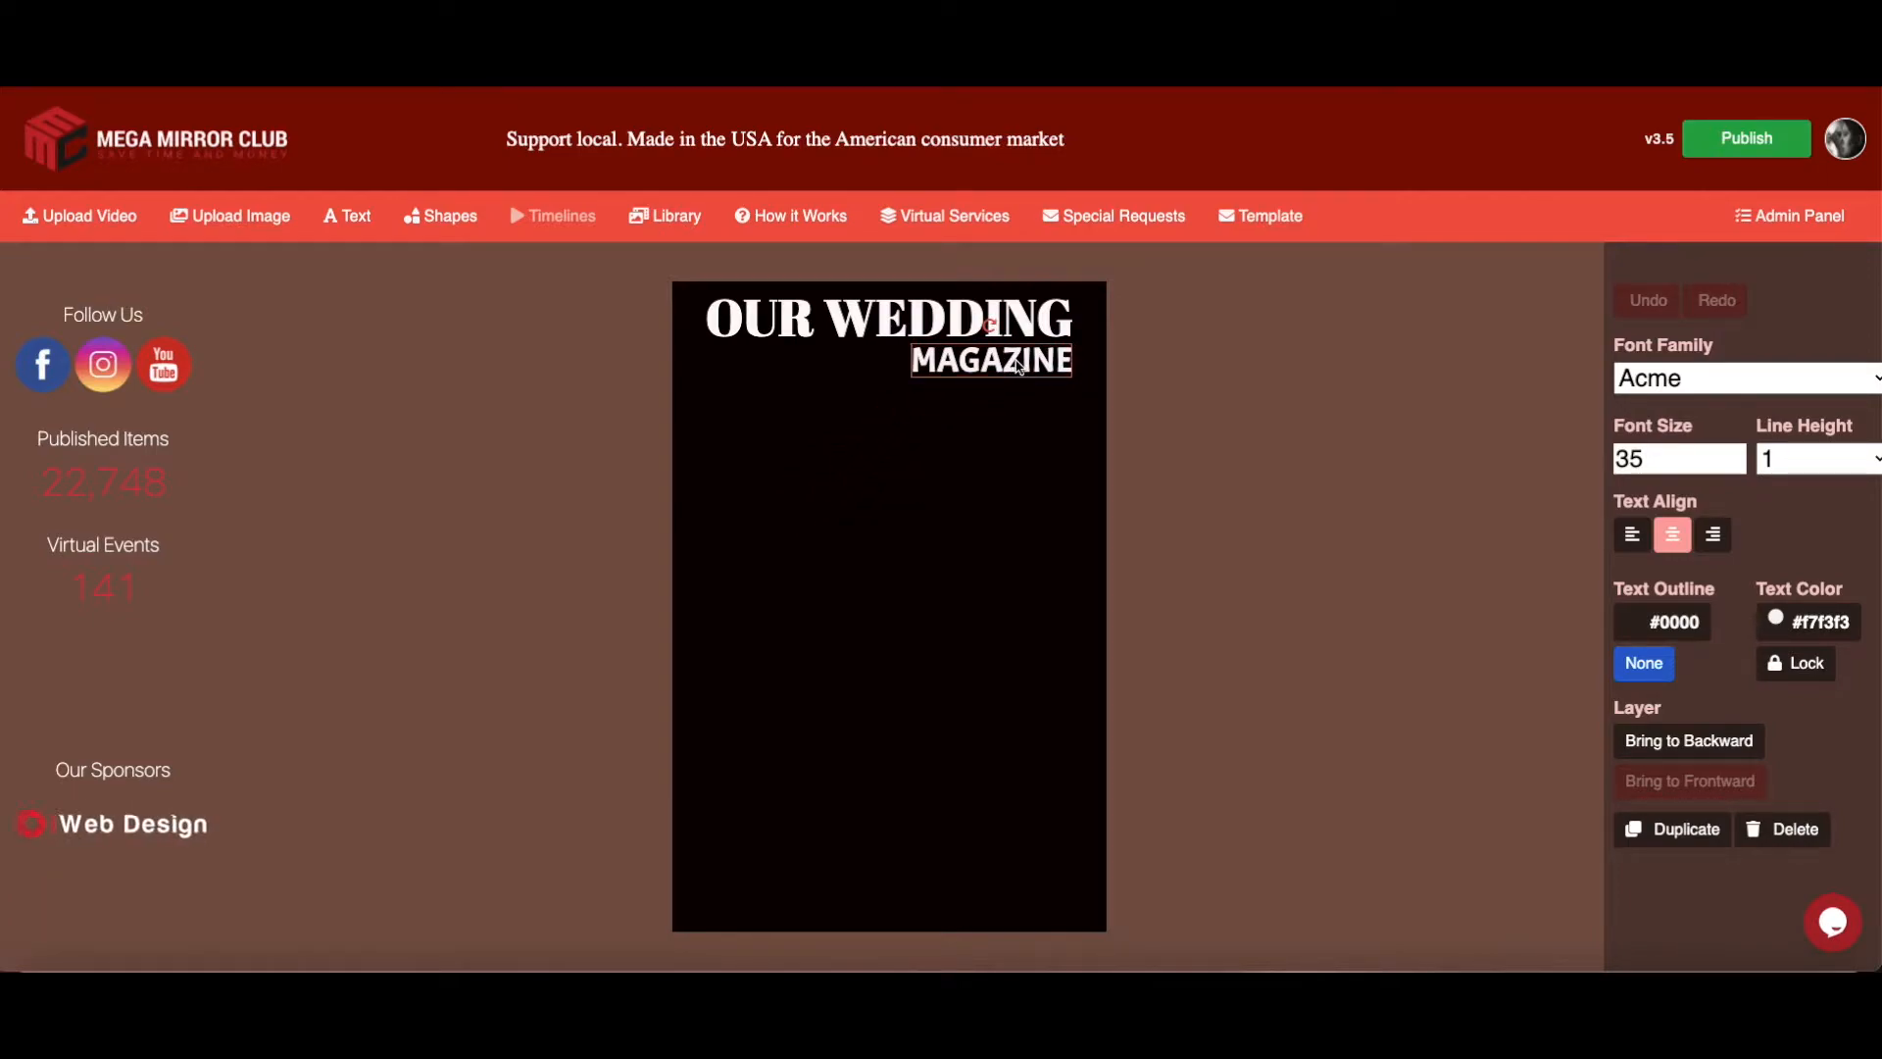
{"action": "left_click_drag", "start_coordinate": [1019, 367], "coordinate": [1019, 380]}
Increase the "OUR WEDDING" heading's font size to 55
{"action": "left_click", "coordinate": [1063, 333]}
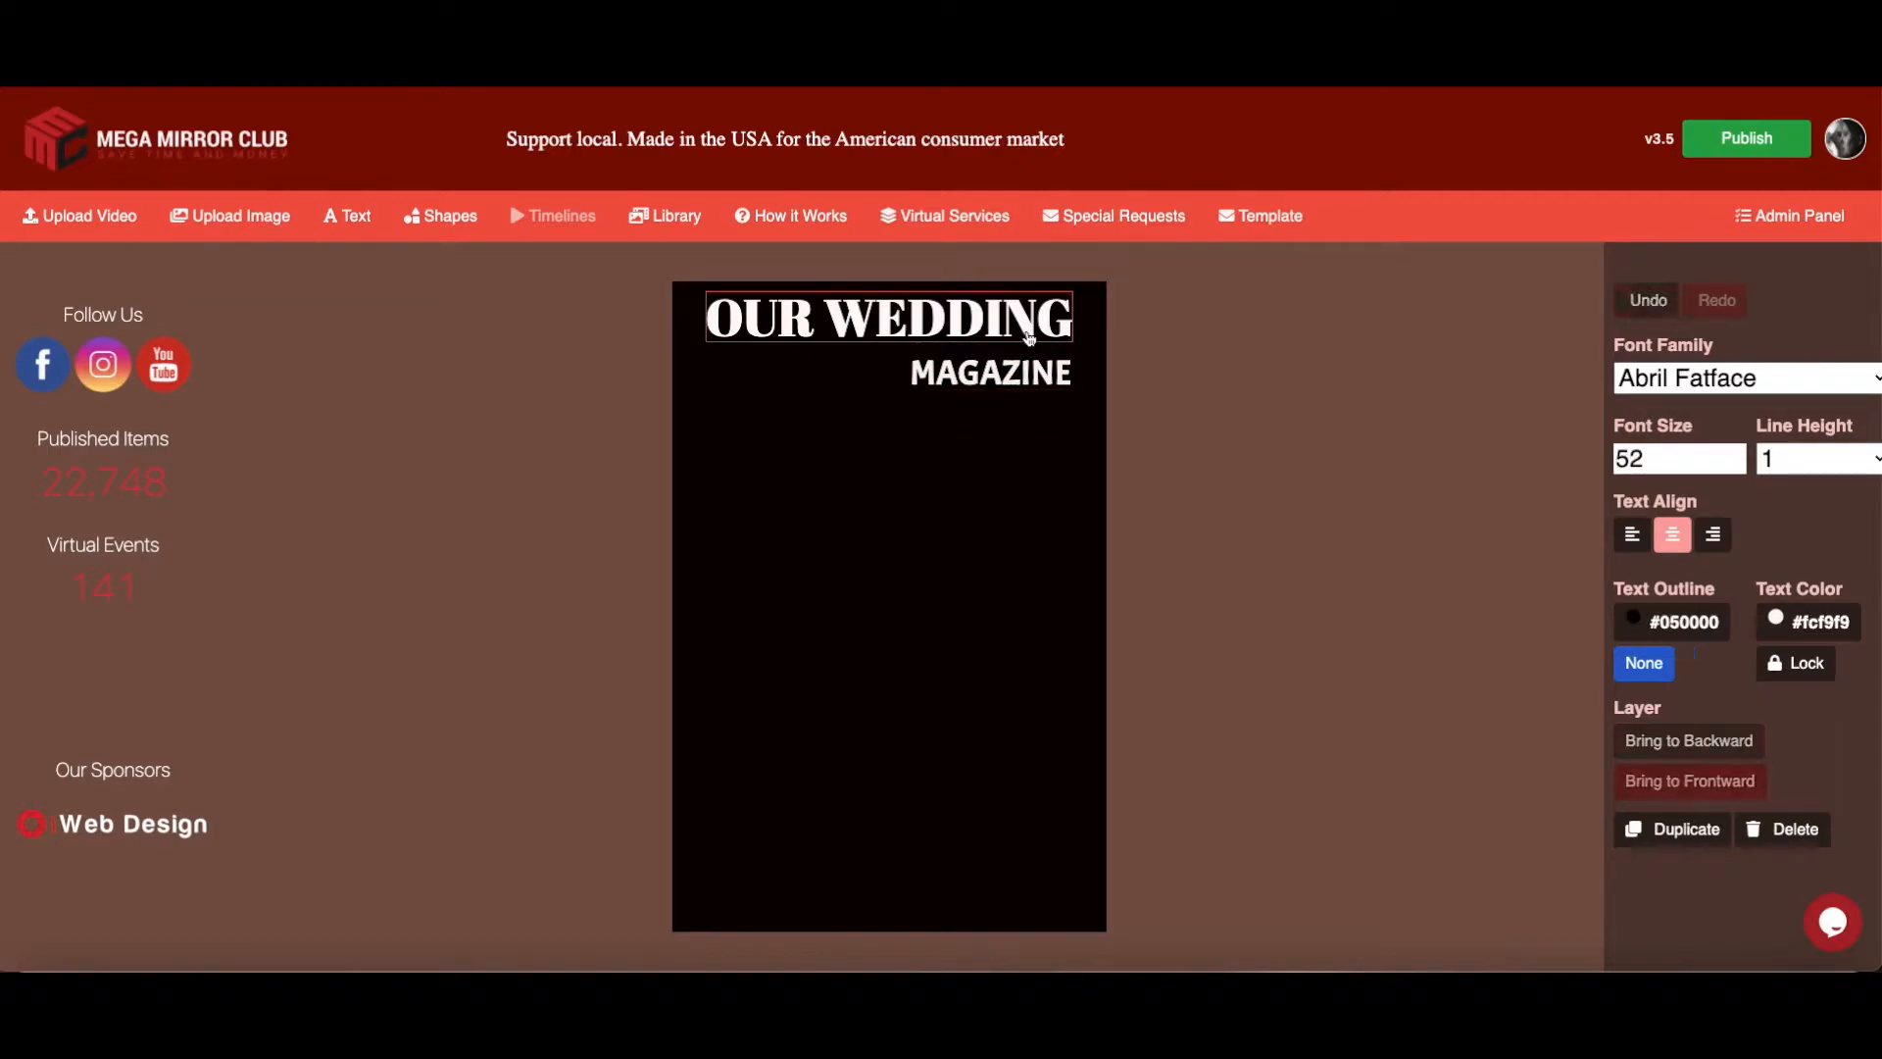
{"action": "left_click", "coordinate": [1738, 453]}
{"action": "left_click", "coordinate": [1738, 453]}
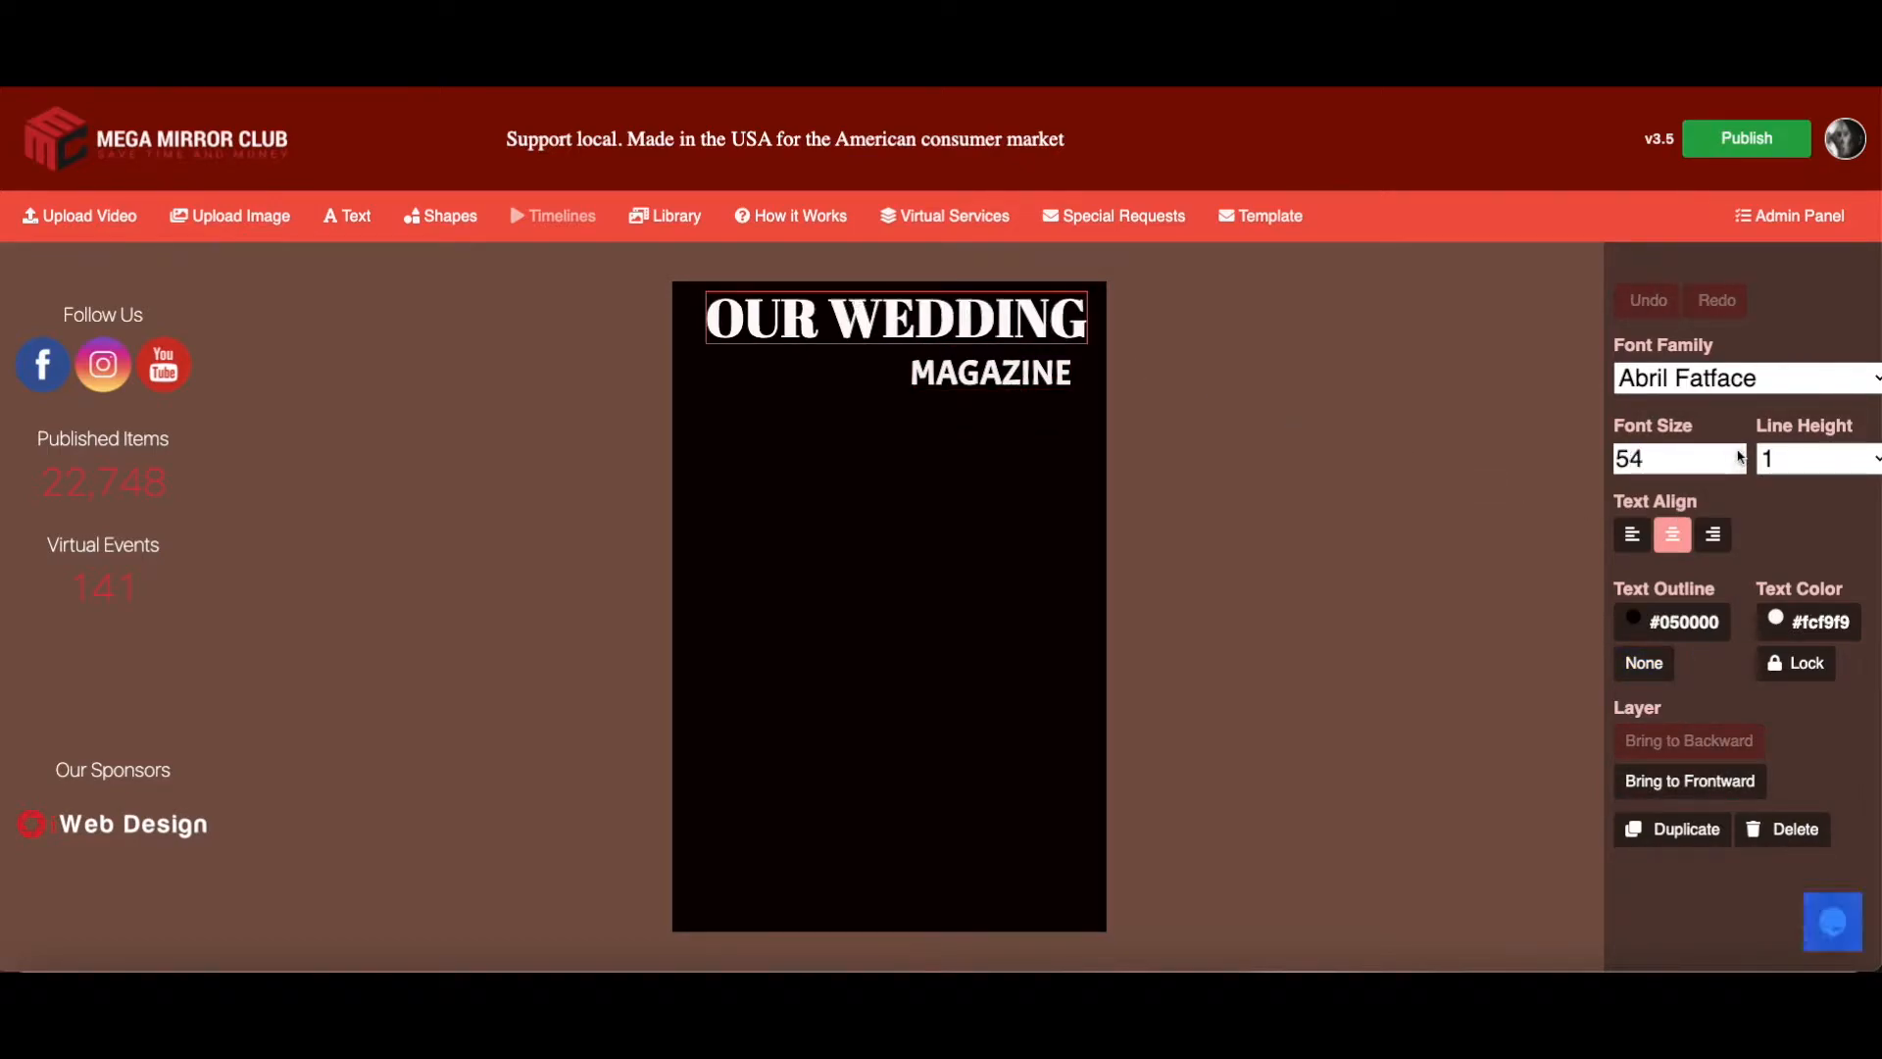
{"action": "left_click", "coordinate": [1737, 452]}
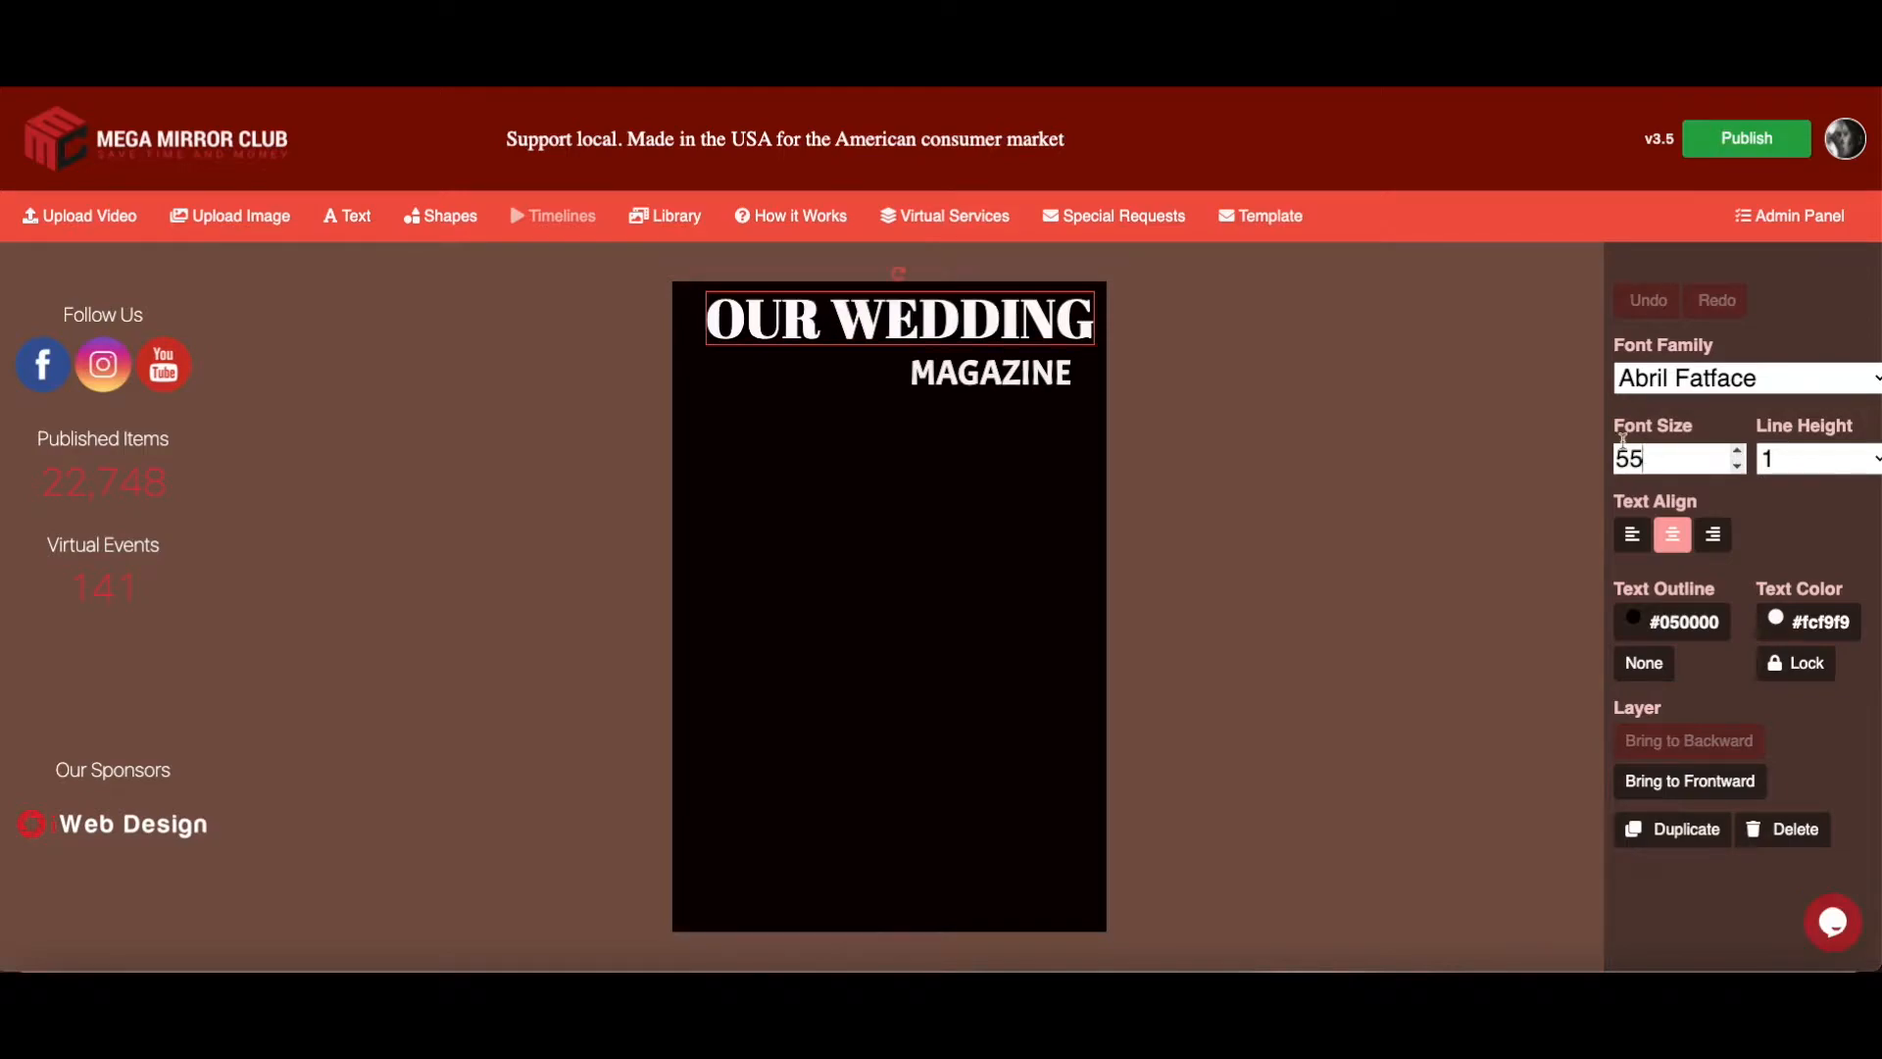
Reposition the "OUR WEDDING" heading slightly inward from the cover's edge and fit "MAGAZINE" directly beneath it, flush with its right end
{"action": "left_click_drag", "start_coordinate": [1041, 336], "coordinate": [1028, 369]}
{"action": "left_click", "coordinate": [1018, 381]}
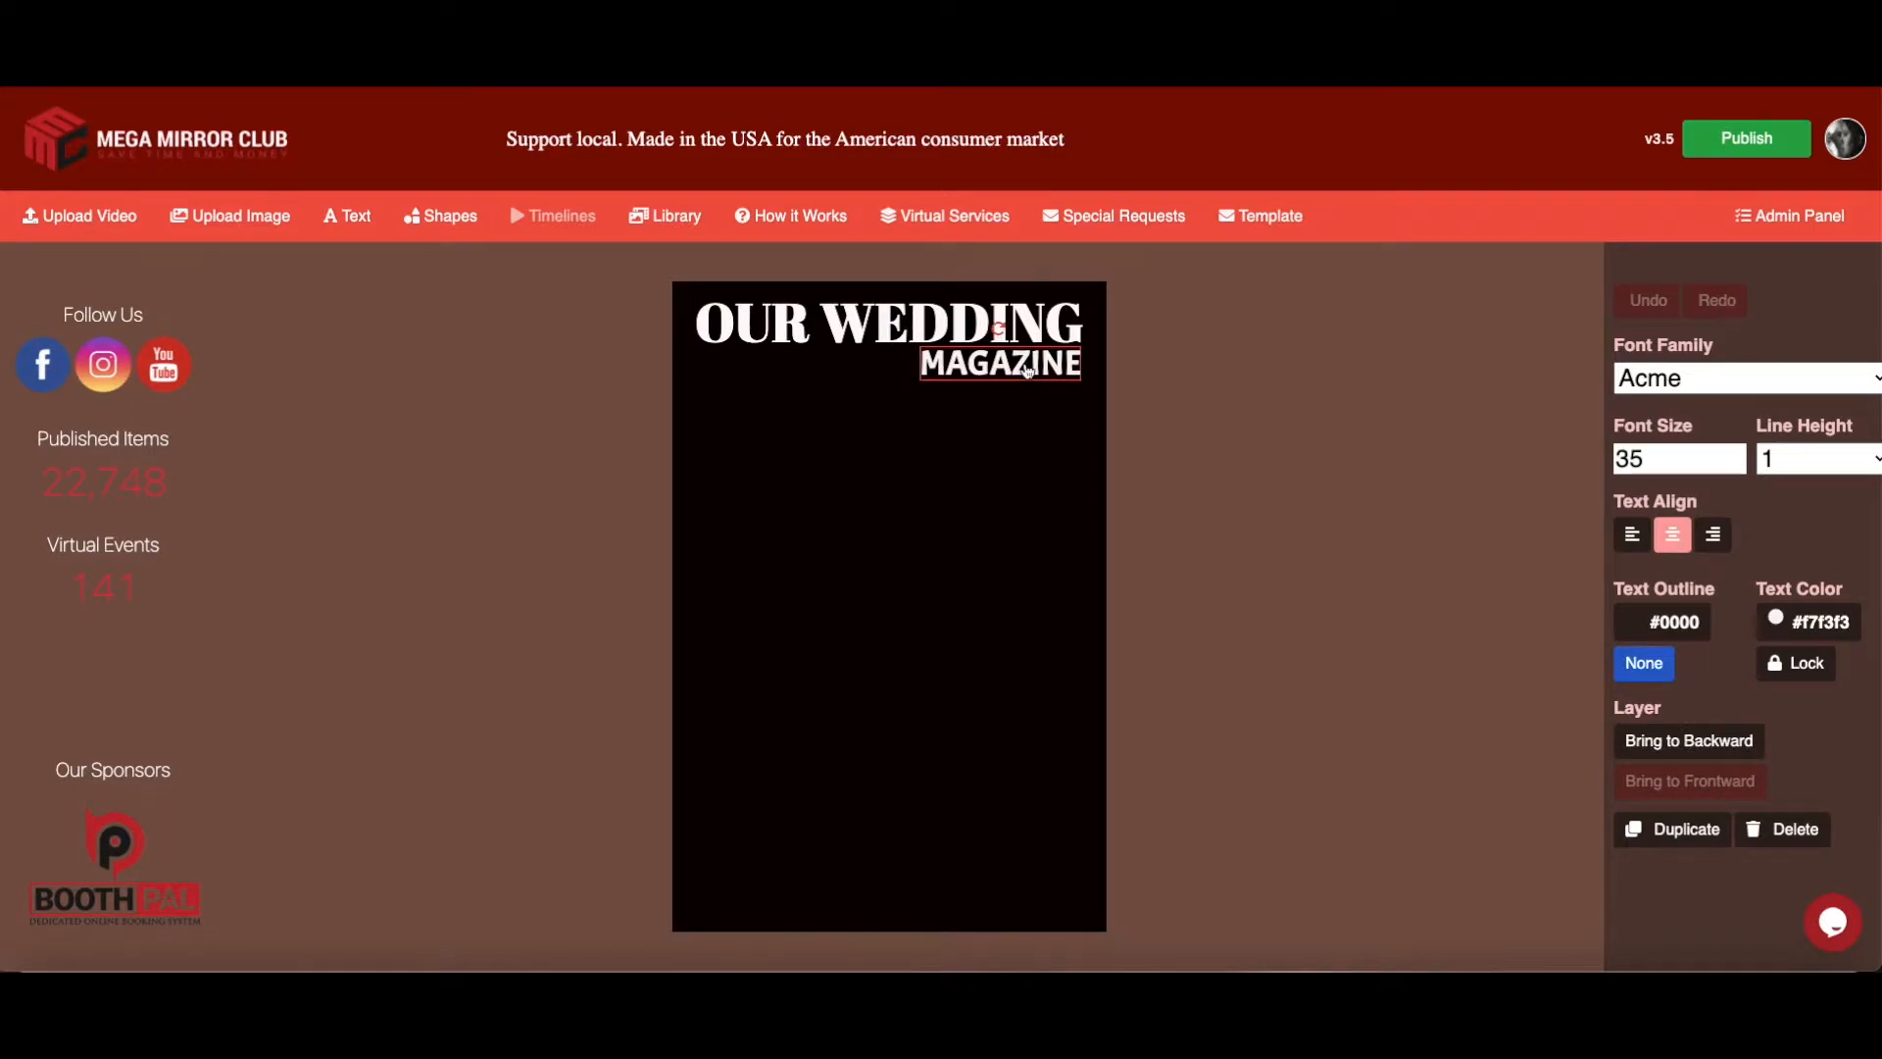
{"action": "left_click", "coordinate": [1215, 405]}
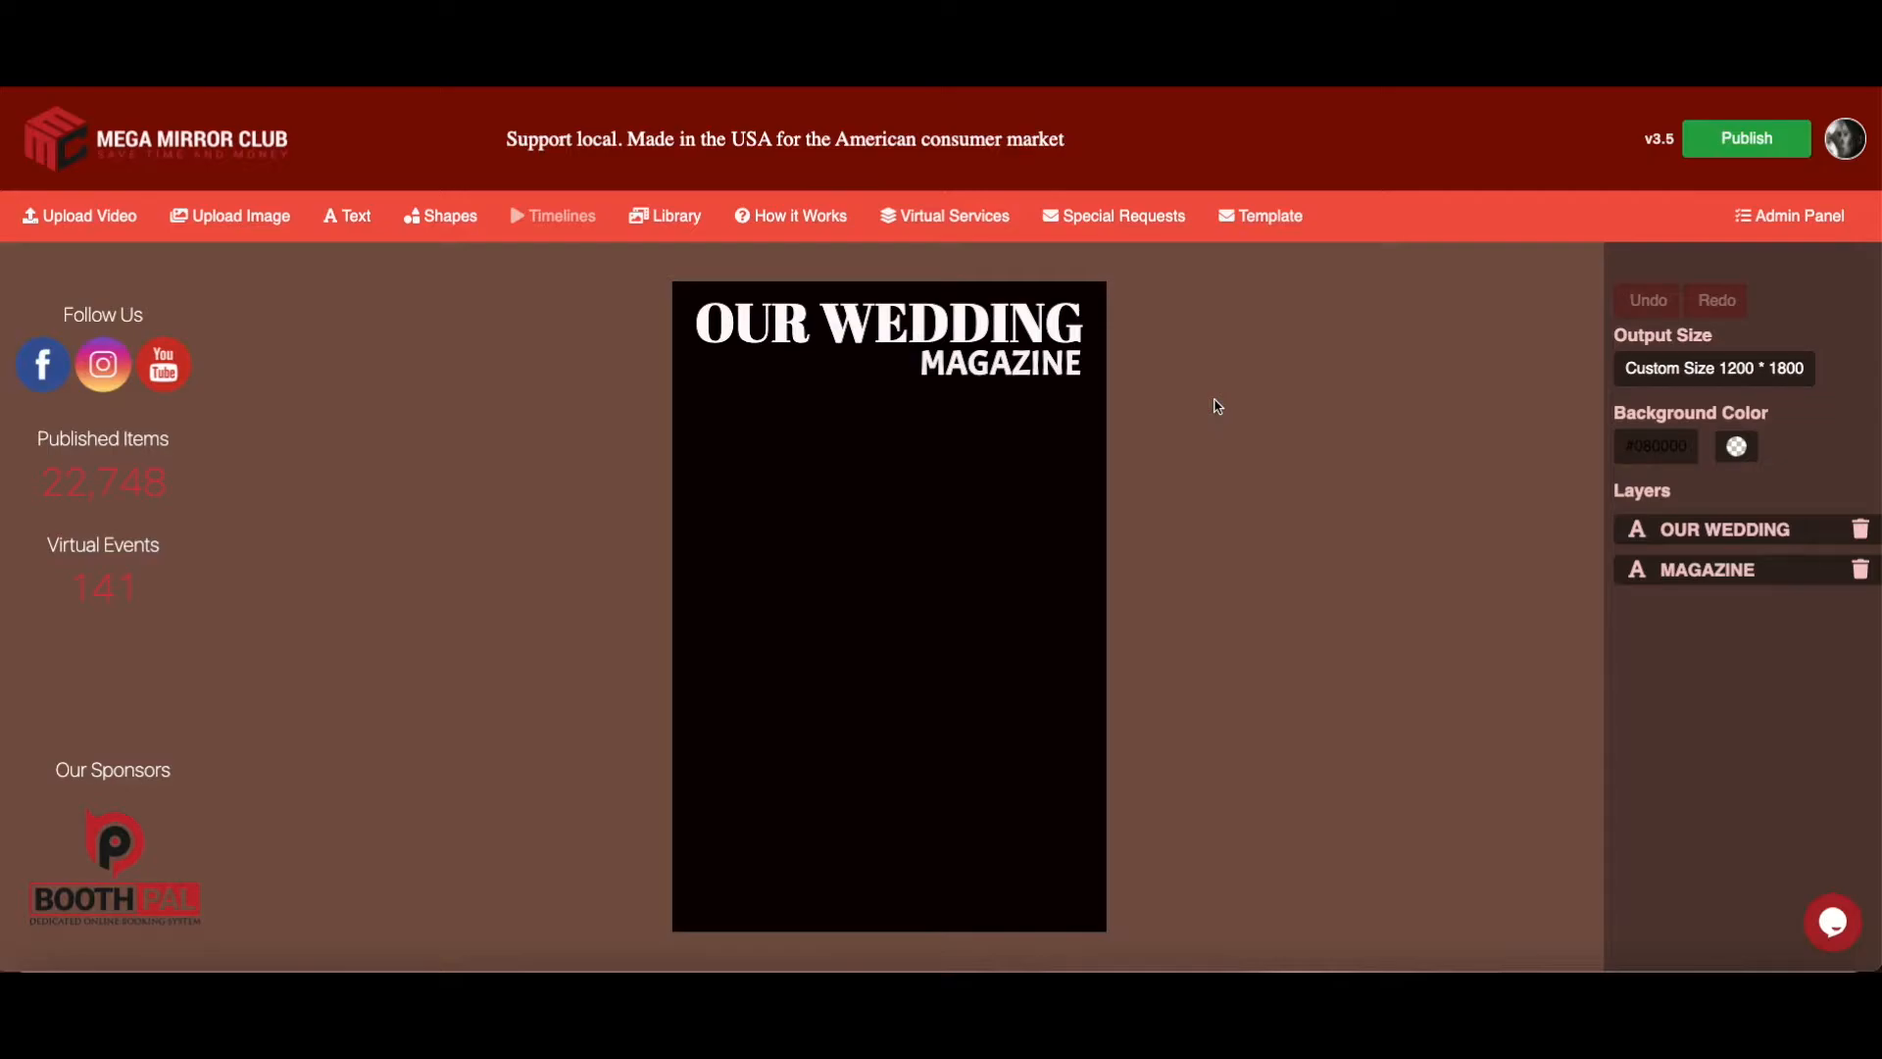
Give the "MAGAZINE" text a near-black outline, #030000
{"action": "left_click", "coordinate": [1023, 364]}
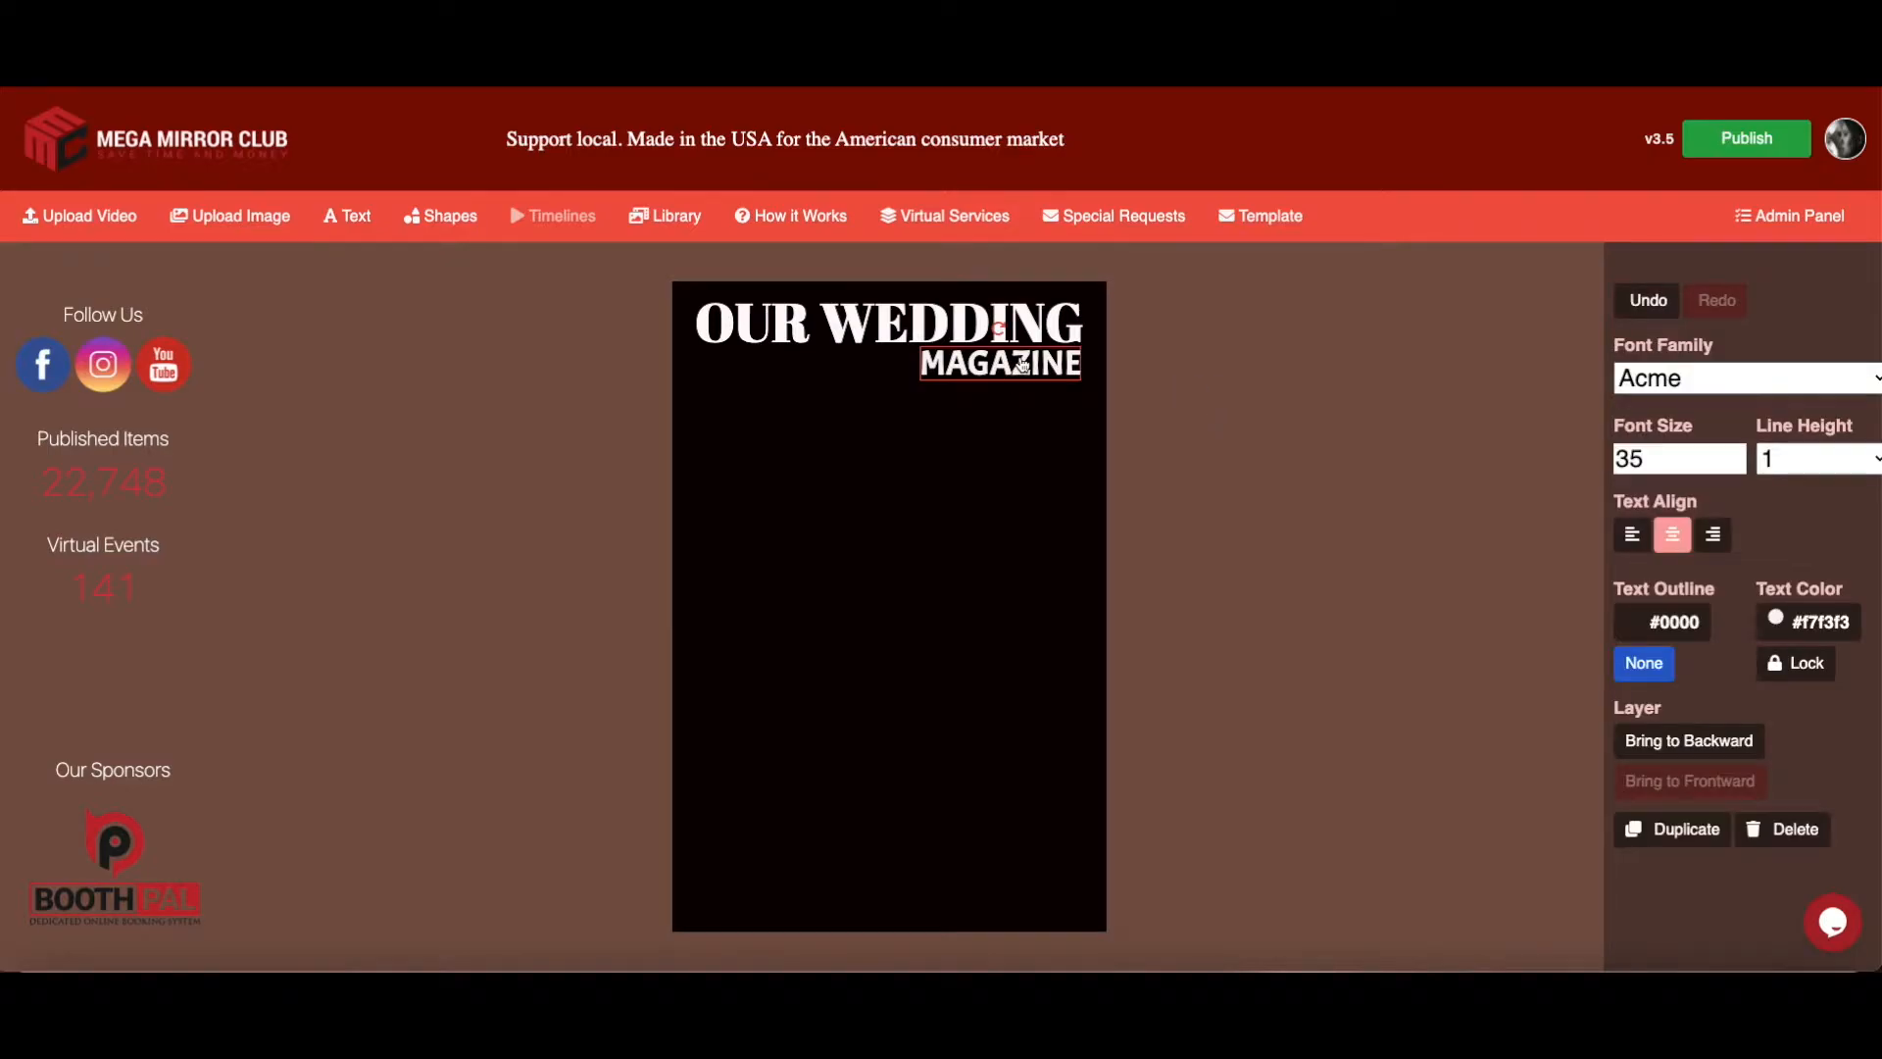
{"action": "left_click", "coordinate": [1667, 621]}
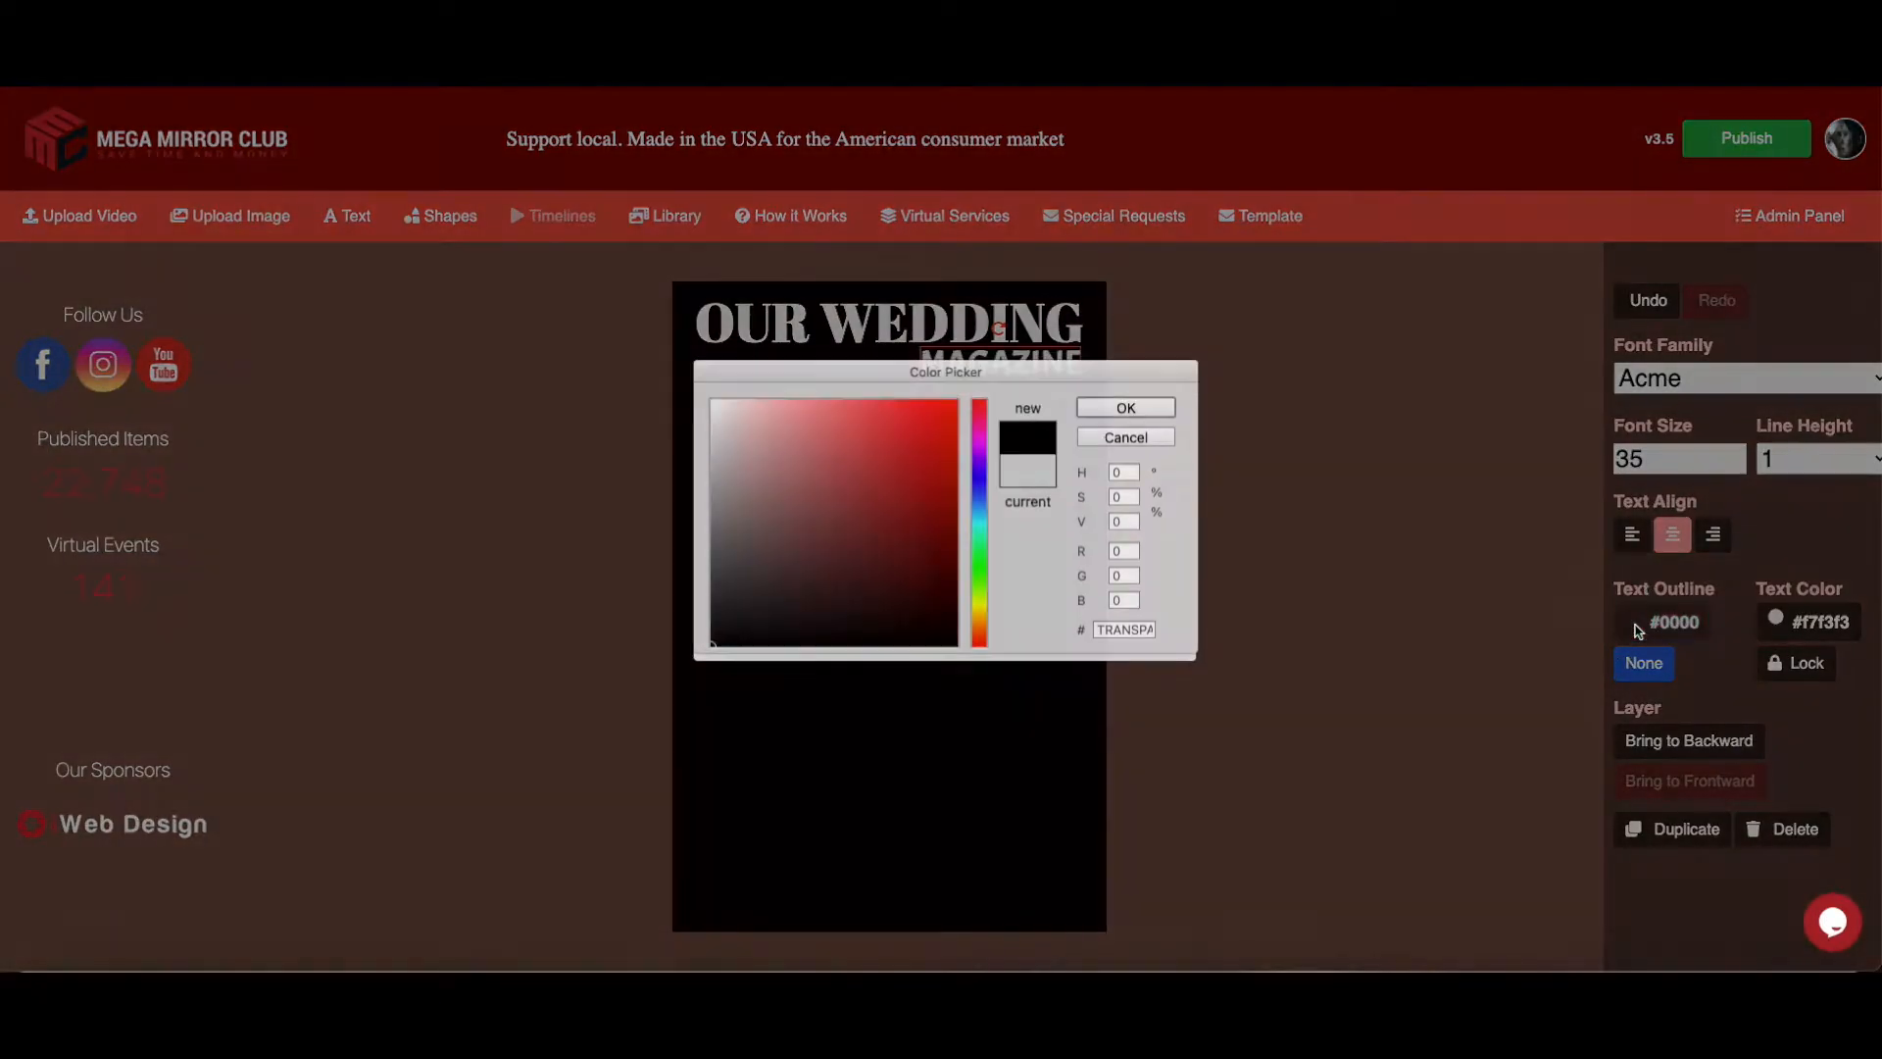
{"action": "left_click", "coordinate": [947, 667]}
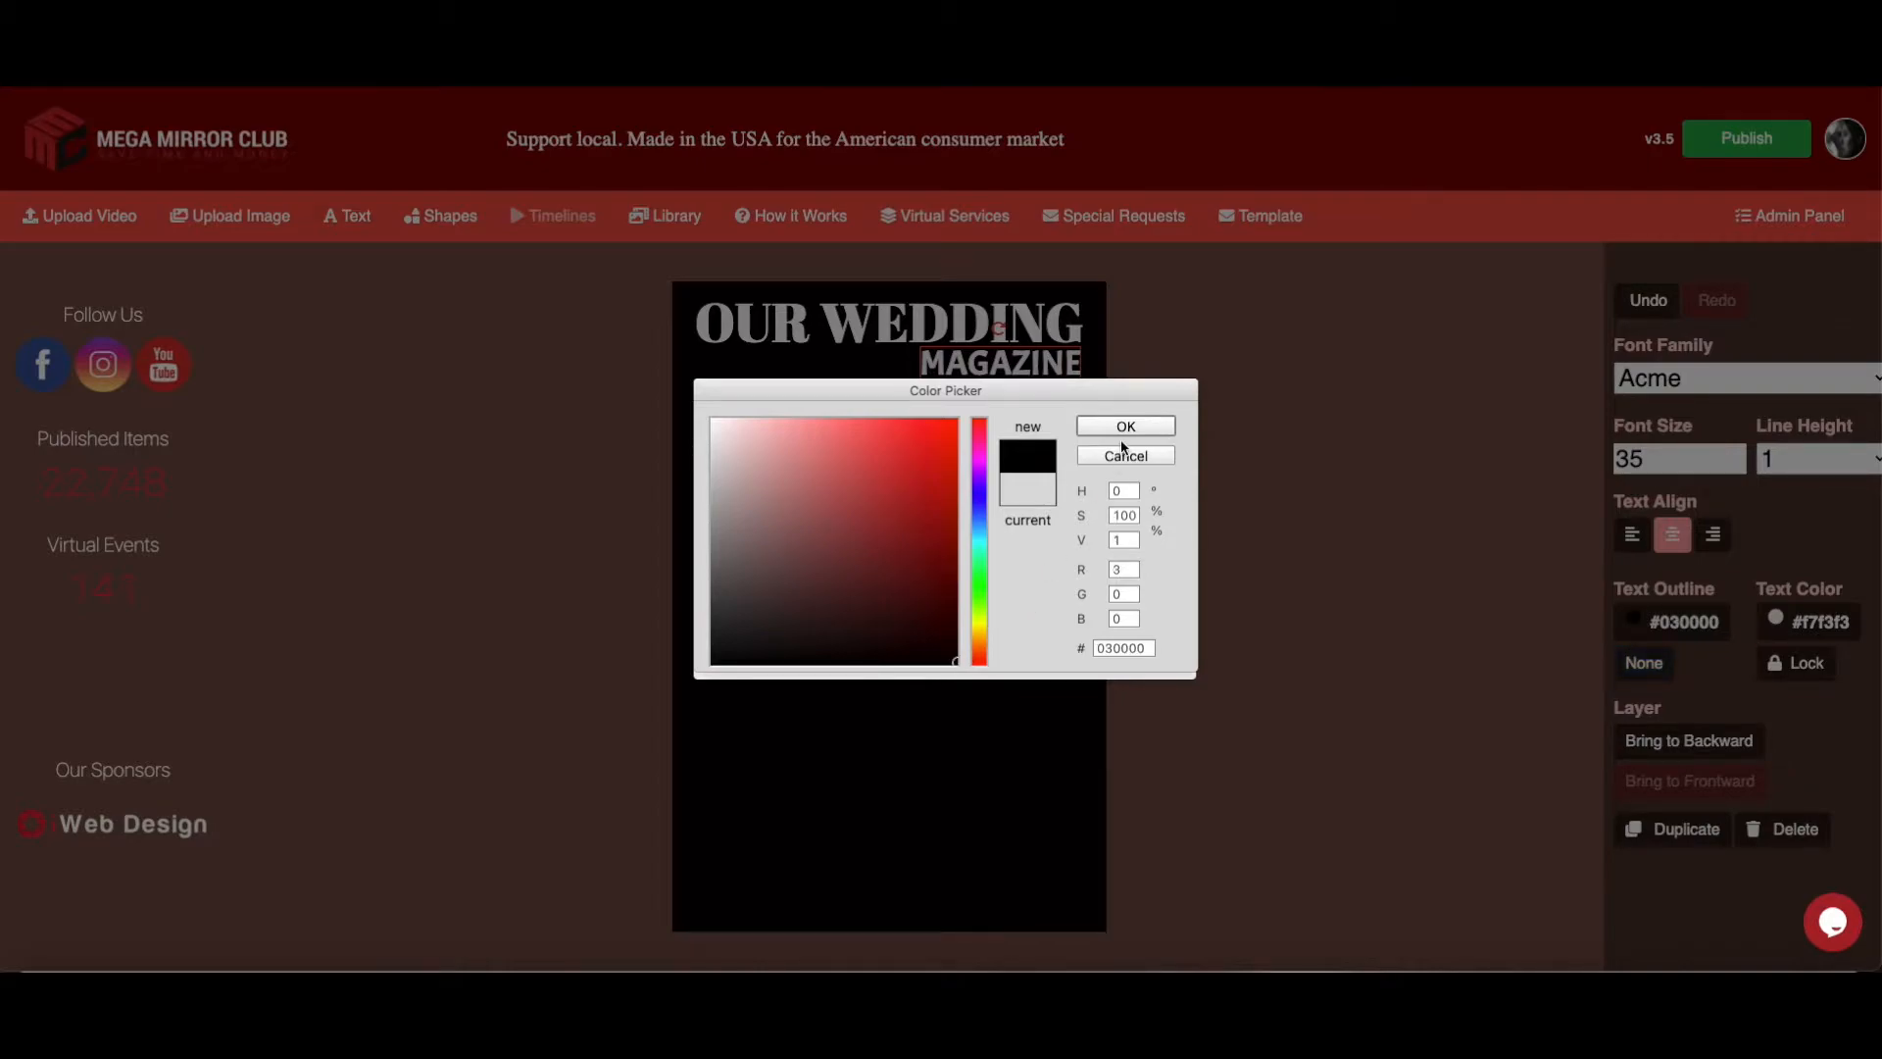
{"action": "left_click", "coordinate": [1127, 429]}
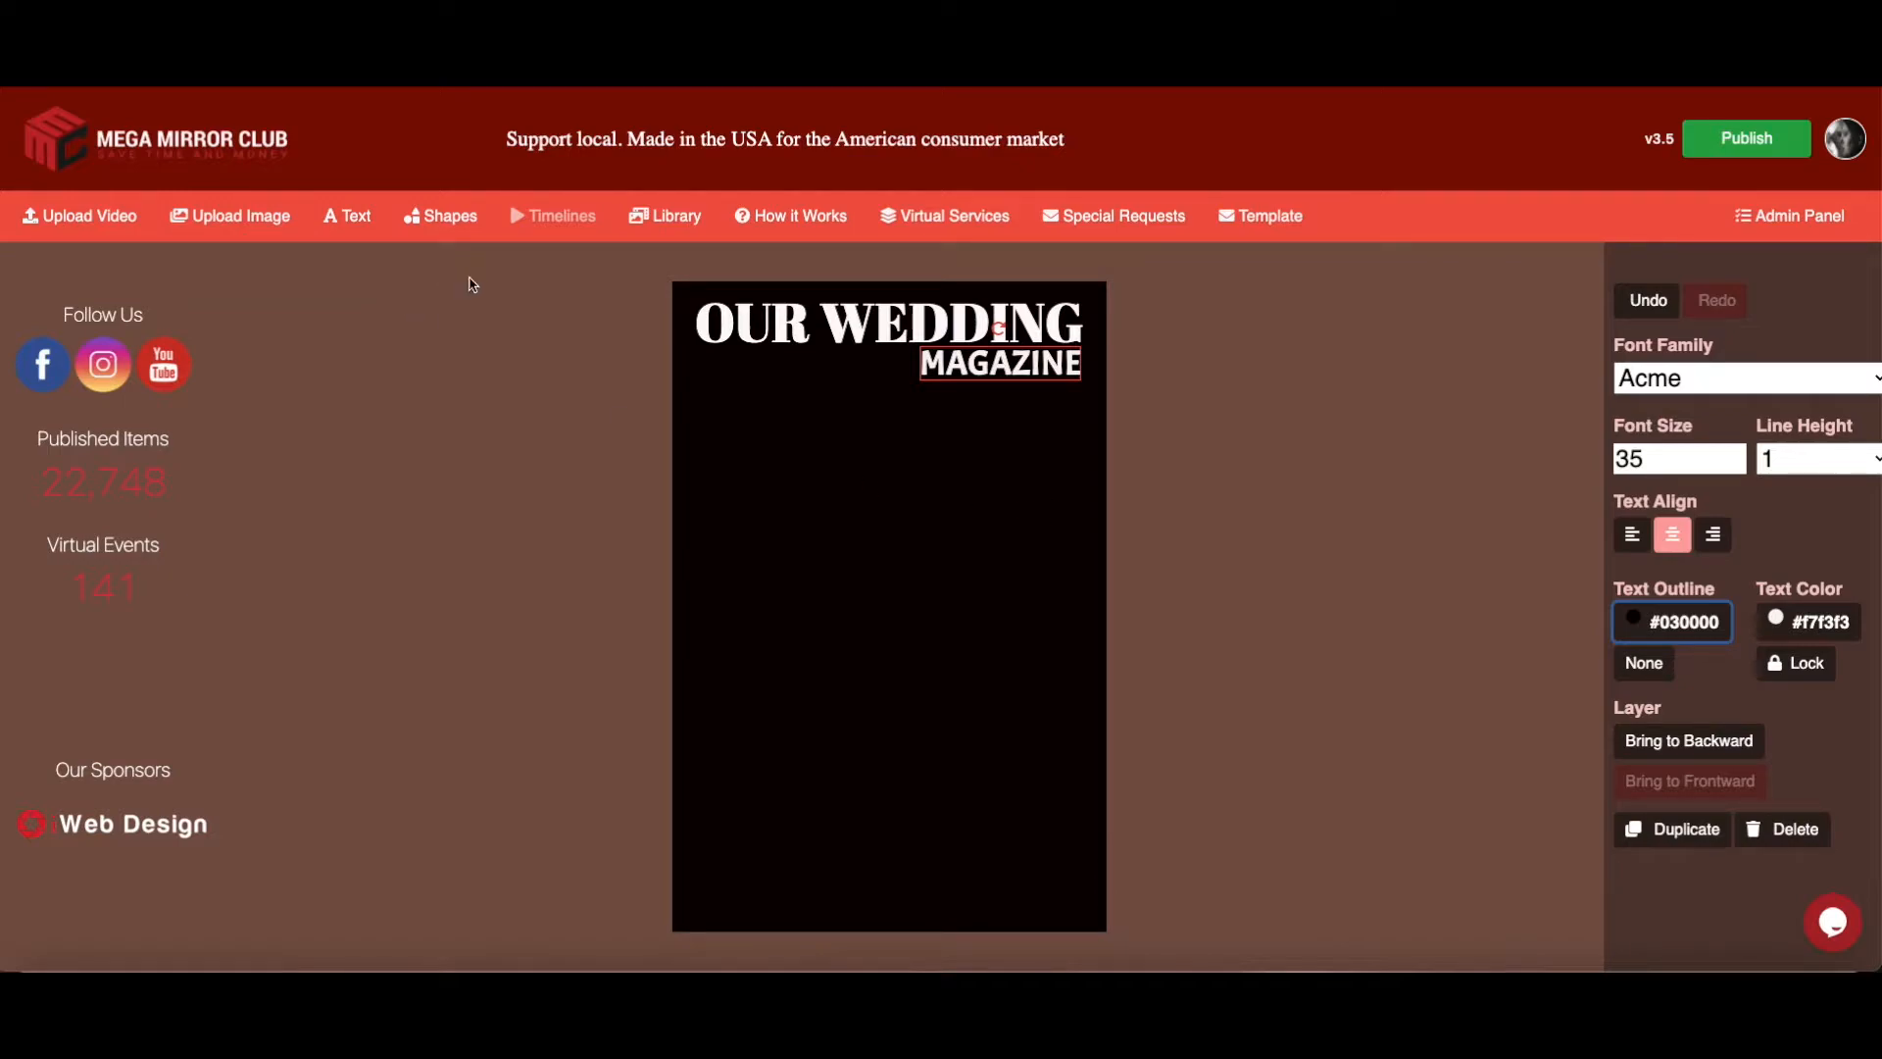
Add a third text object to the cover
{"action": "left_click", "coordinate": [348, 218]}
{"action": "left_click", "coordinate": [892, 530]}
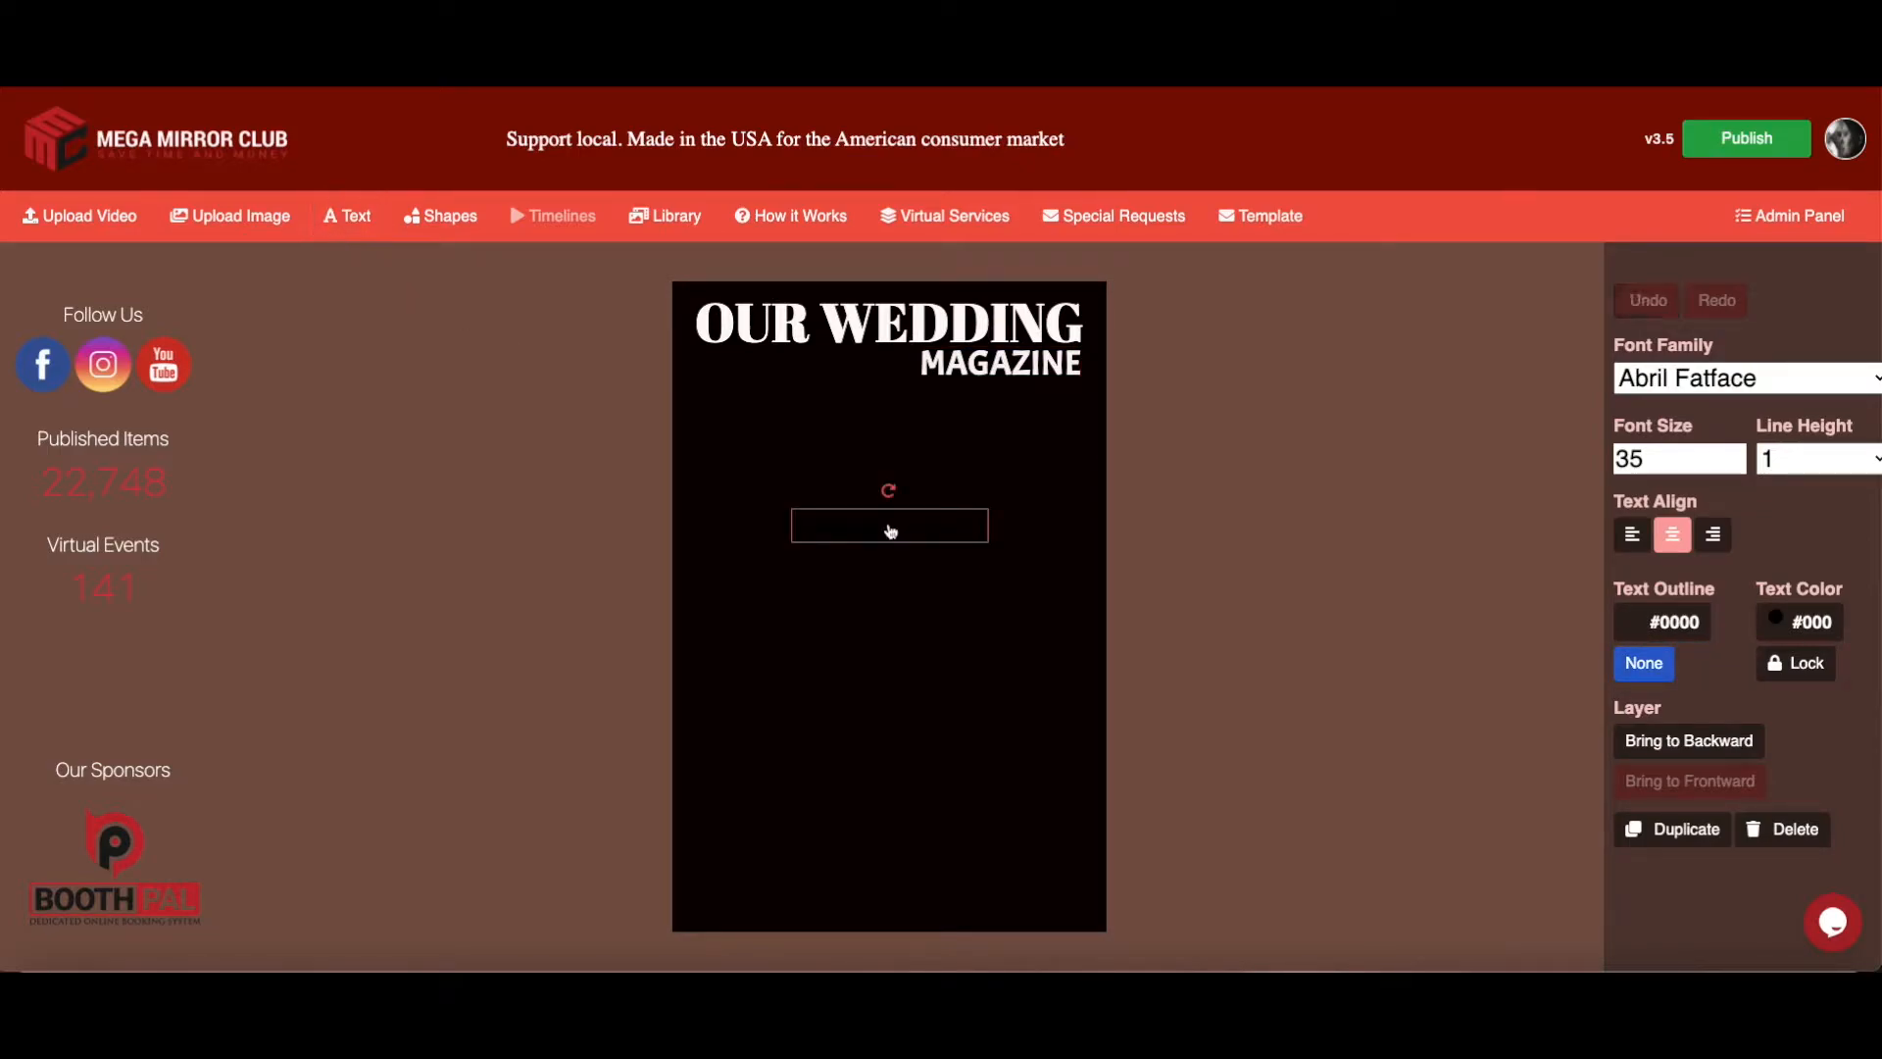
{"action": "left_click", "coordinate": [1091, 554]}
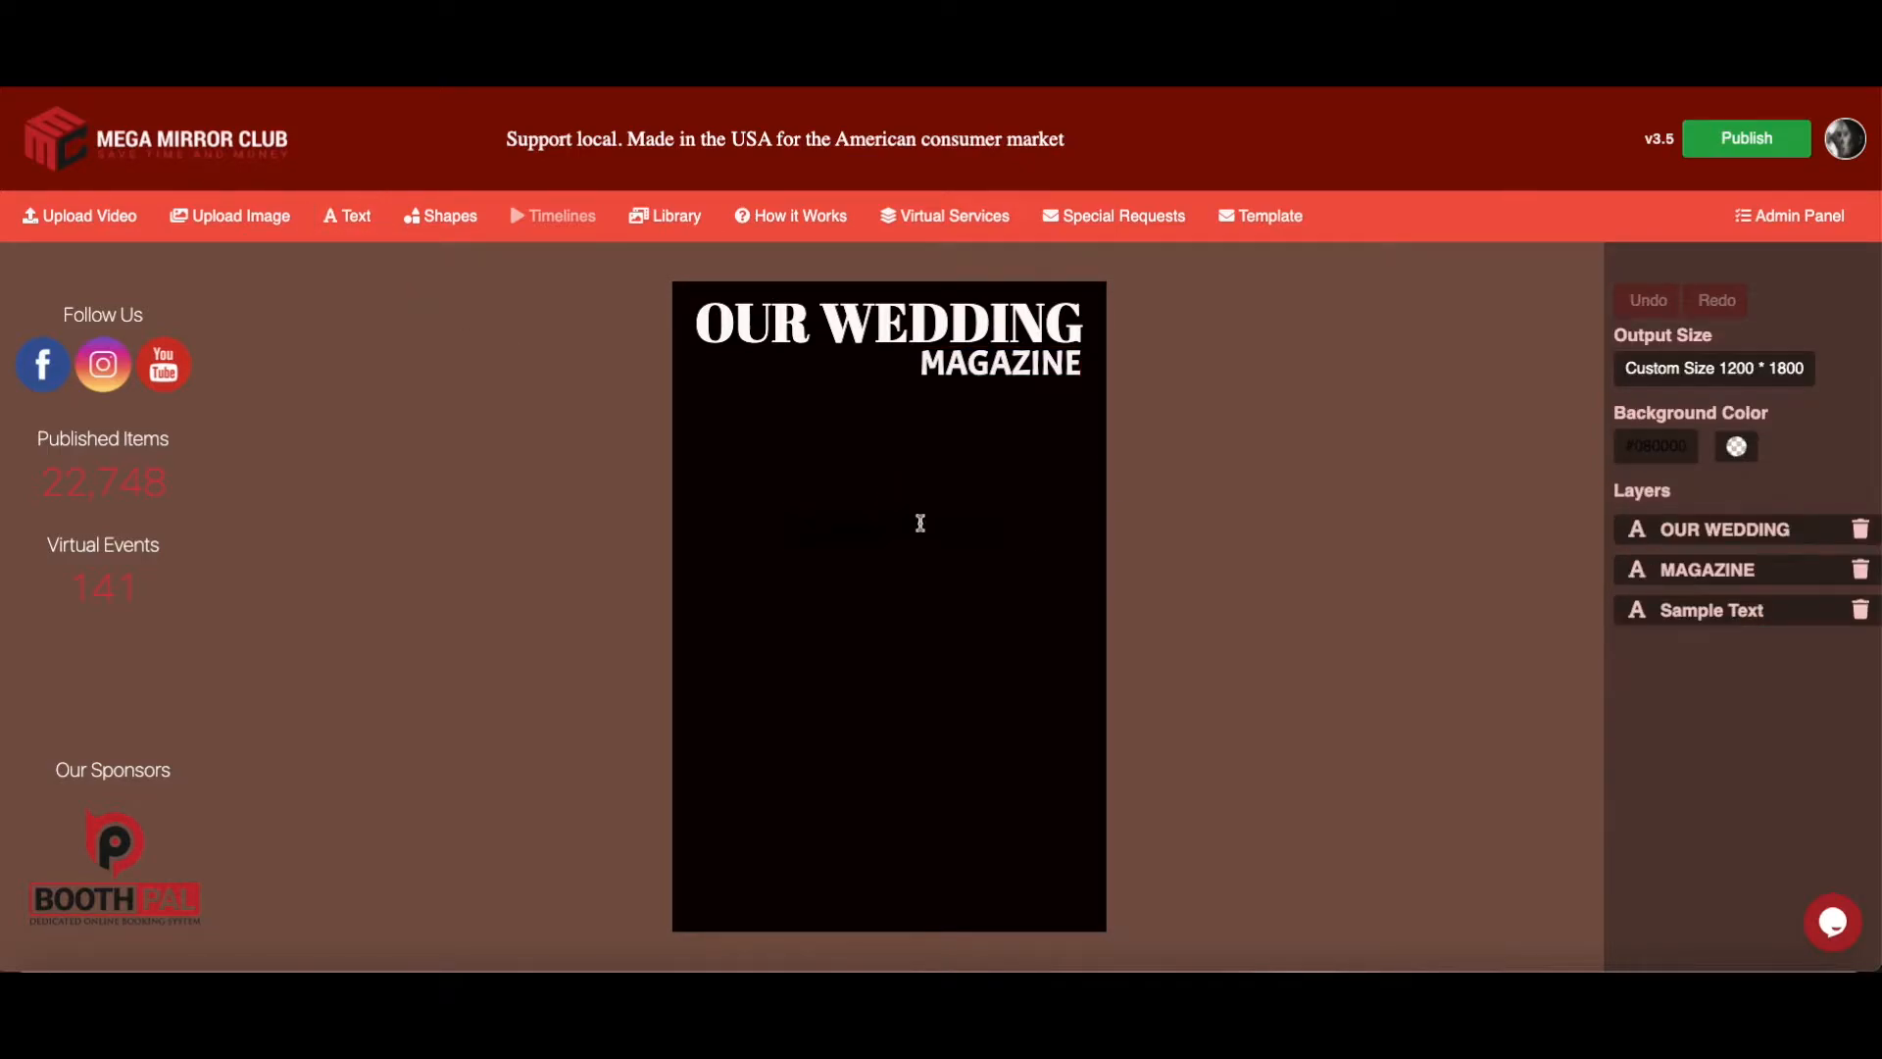
Set the text color of the new "Sample Text" layer to near-white #fcf9f9
{"action": "left_click", "coordinate": [1679, 612]}
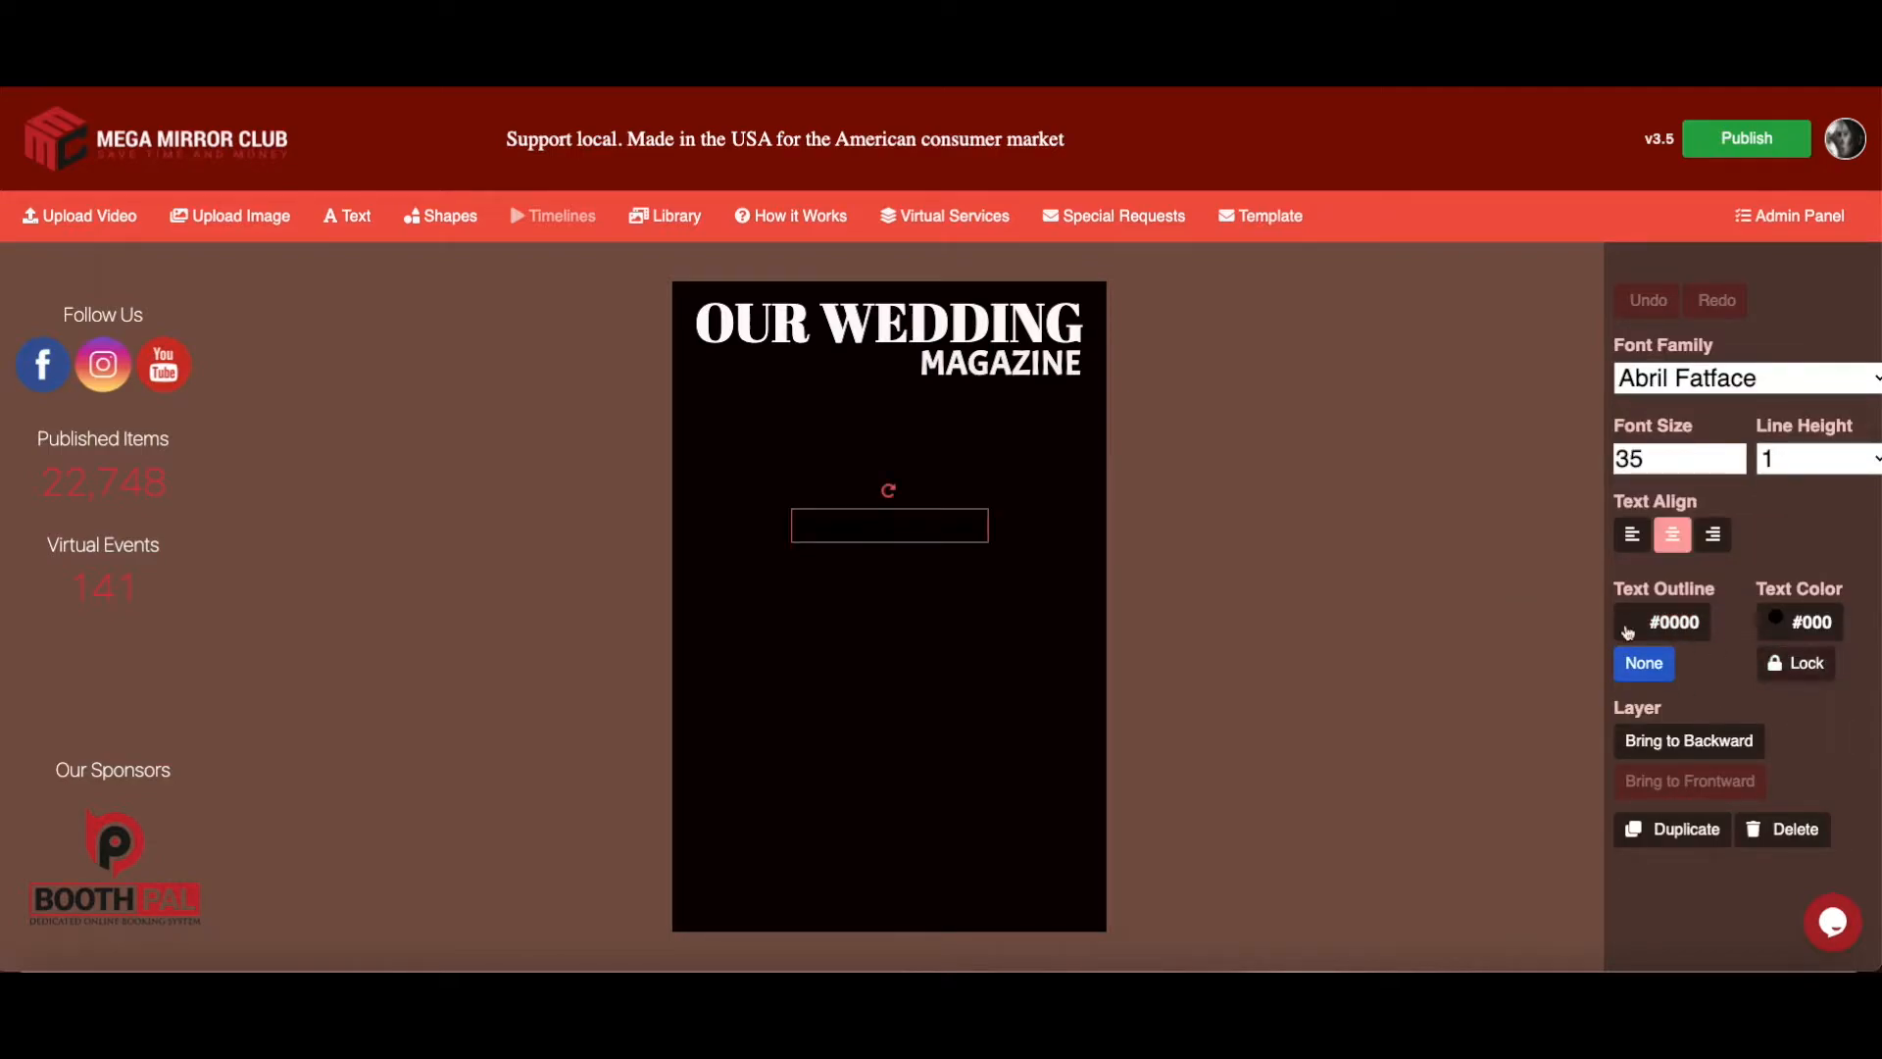
{"action": "left_click", "coordinate": [1490, 594]}
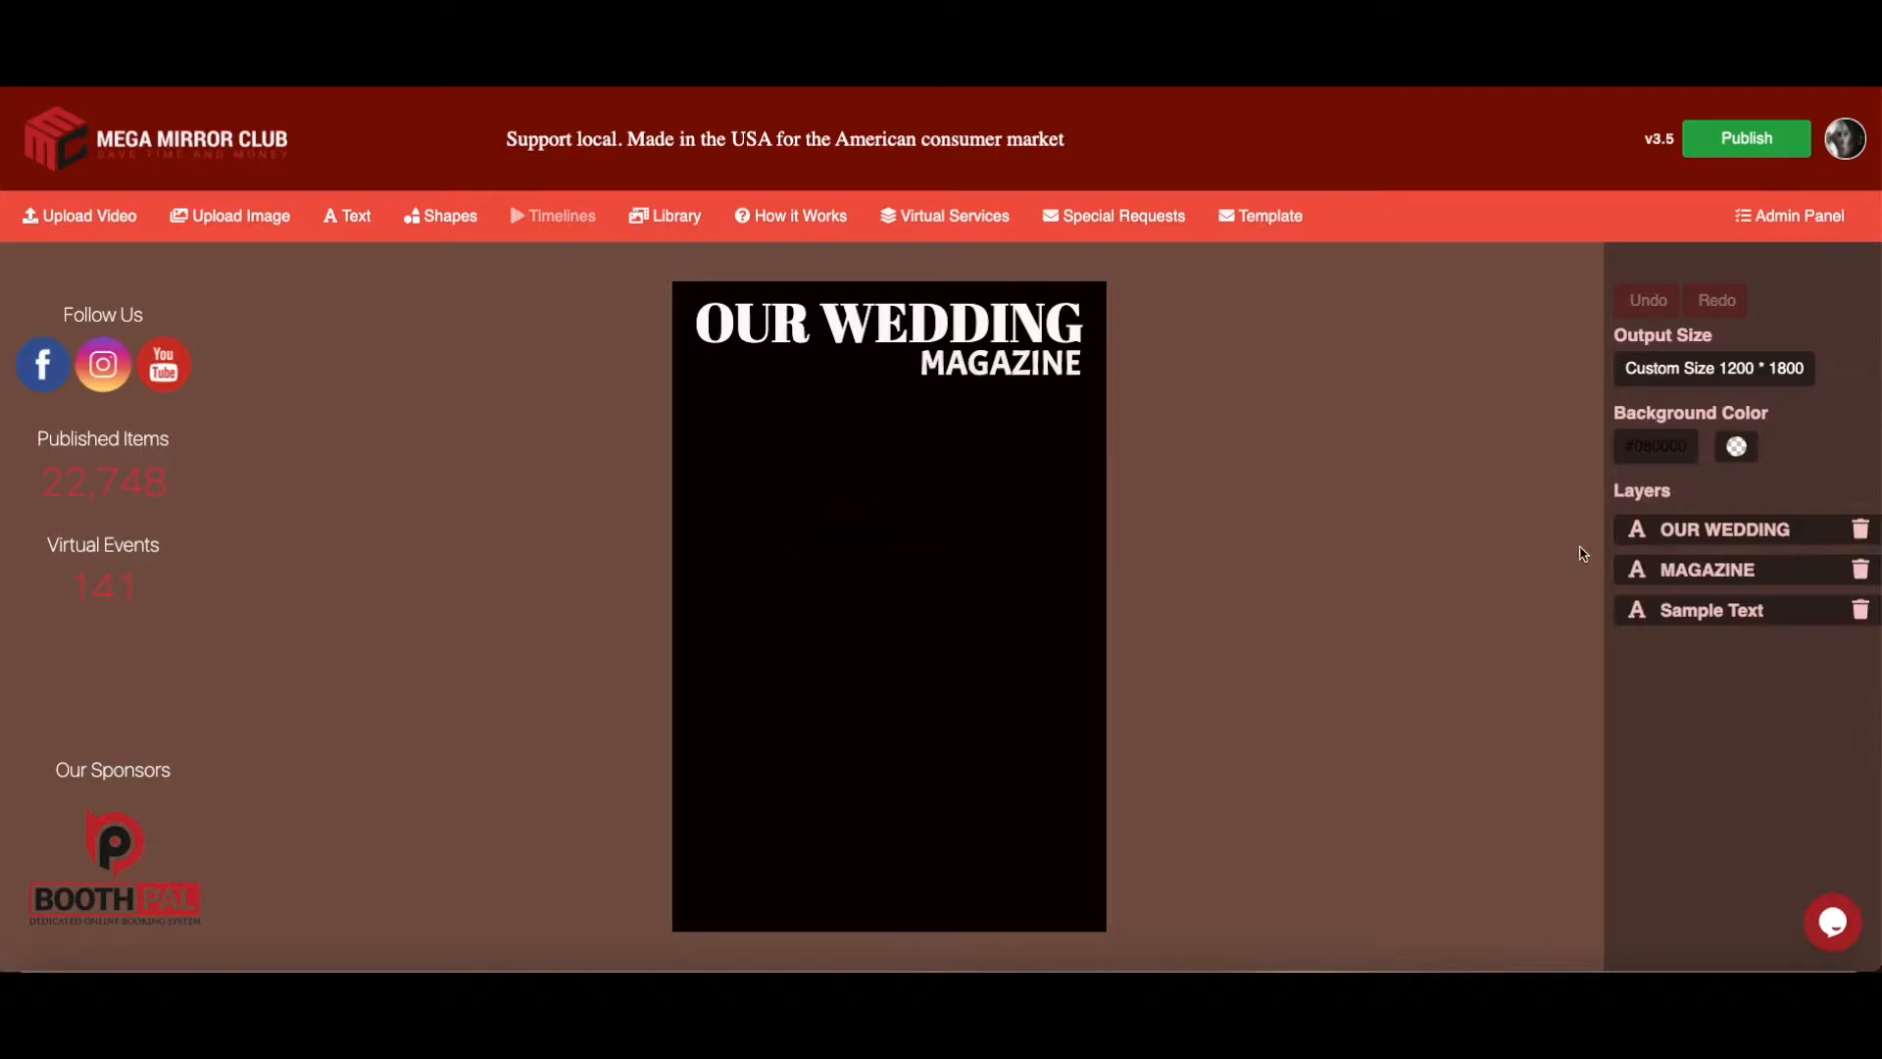
{"action": "left_click", "coordinate": [1705, 610]}
{"action": "left_click", "coordinate": [1762, 629]}
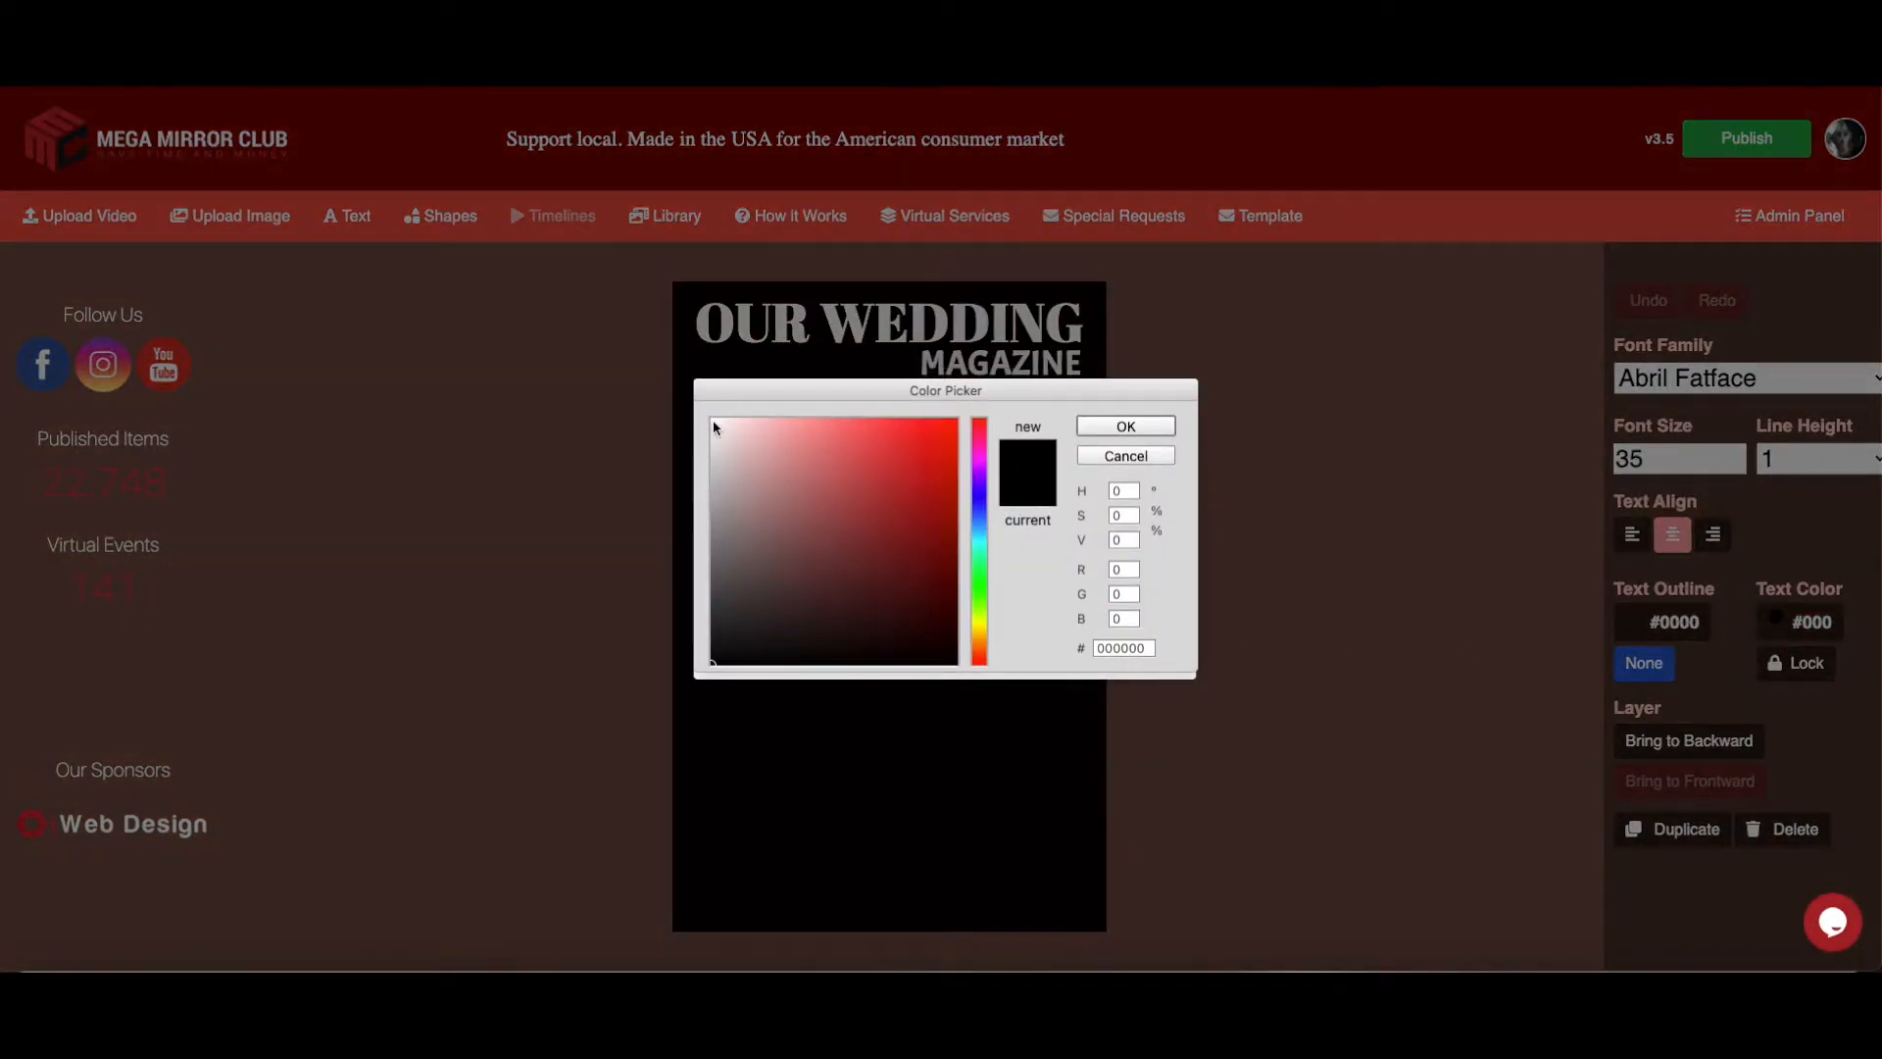
{"action": "left_click", "coordinate": [713, 420]}
{"action": "left_click", "coordinate": [1126, 427]}
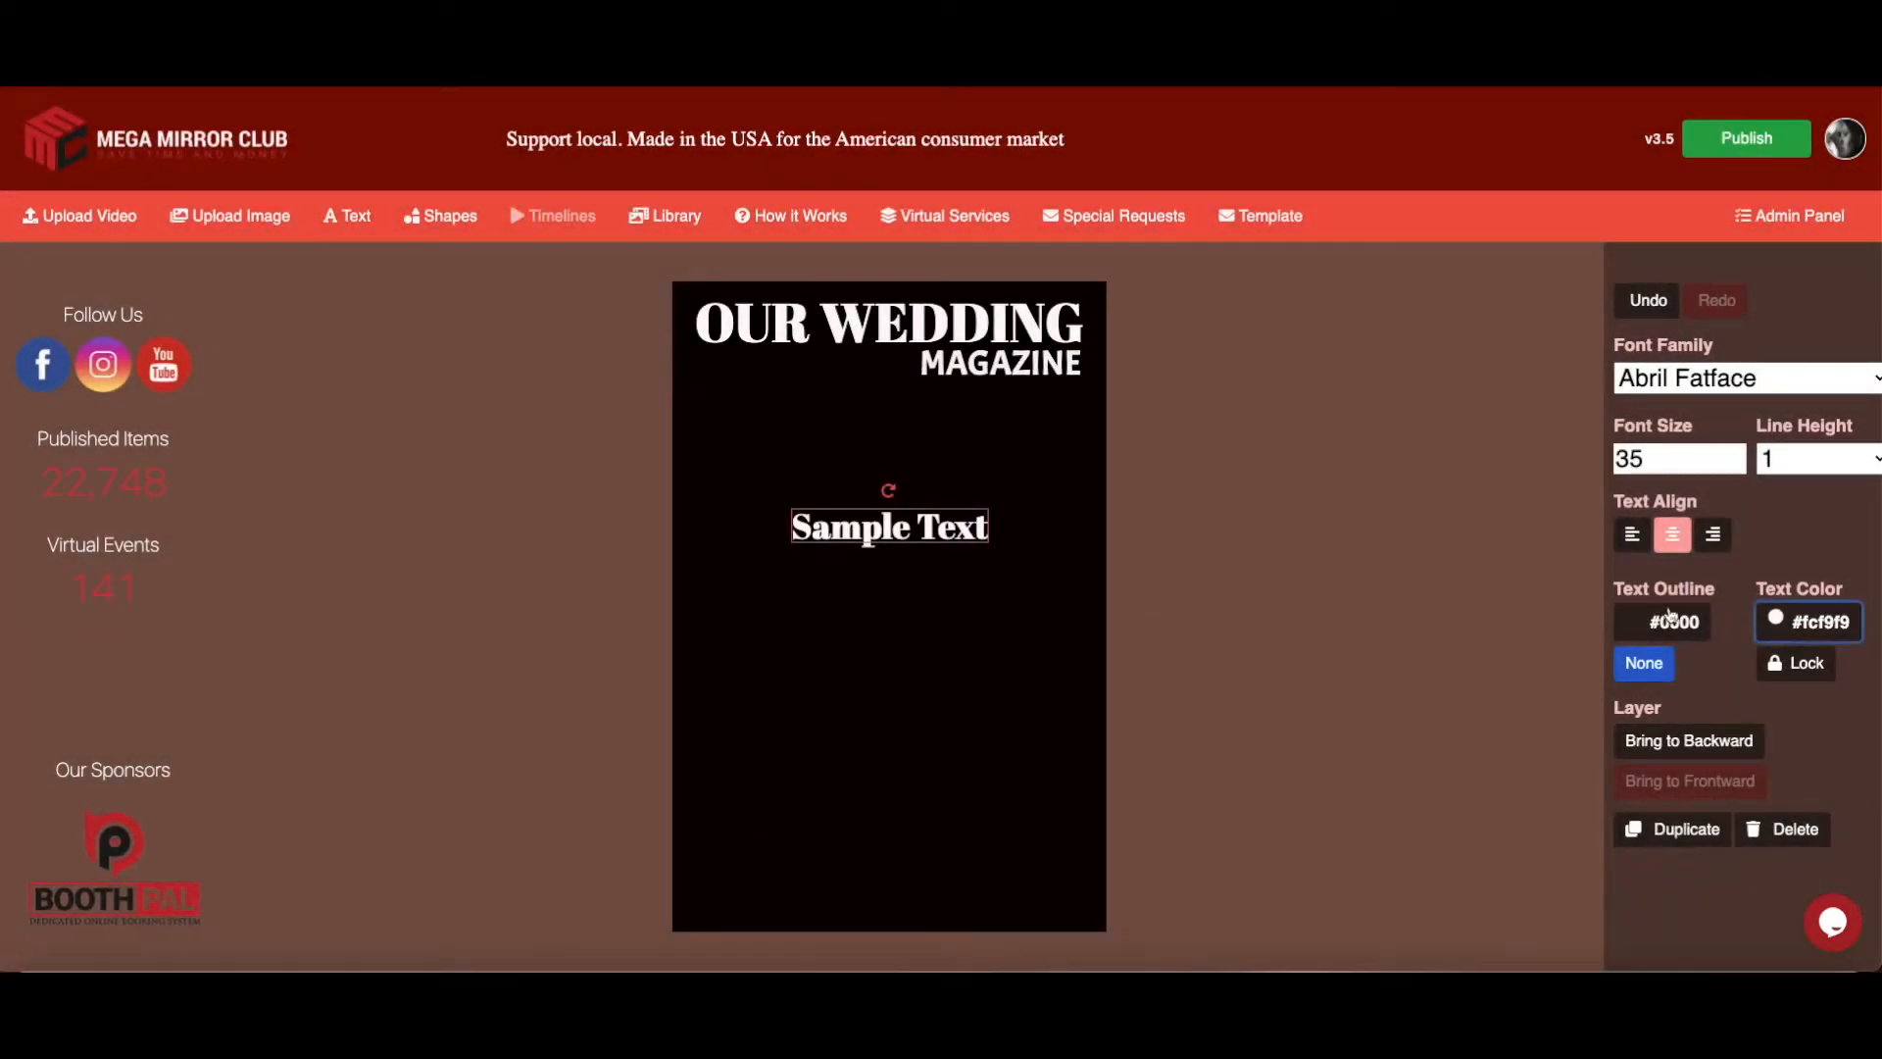
Set the outline color of the "Sample Text" object to near-black #050000
{"action": "left_click", "coordinate": [1670, 618]}
{"action": "left_click", "coordinate": [953, 663]}
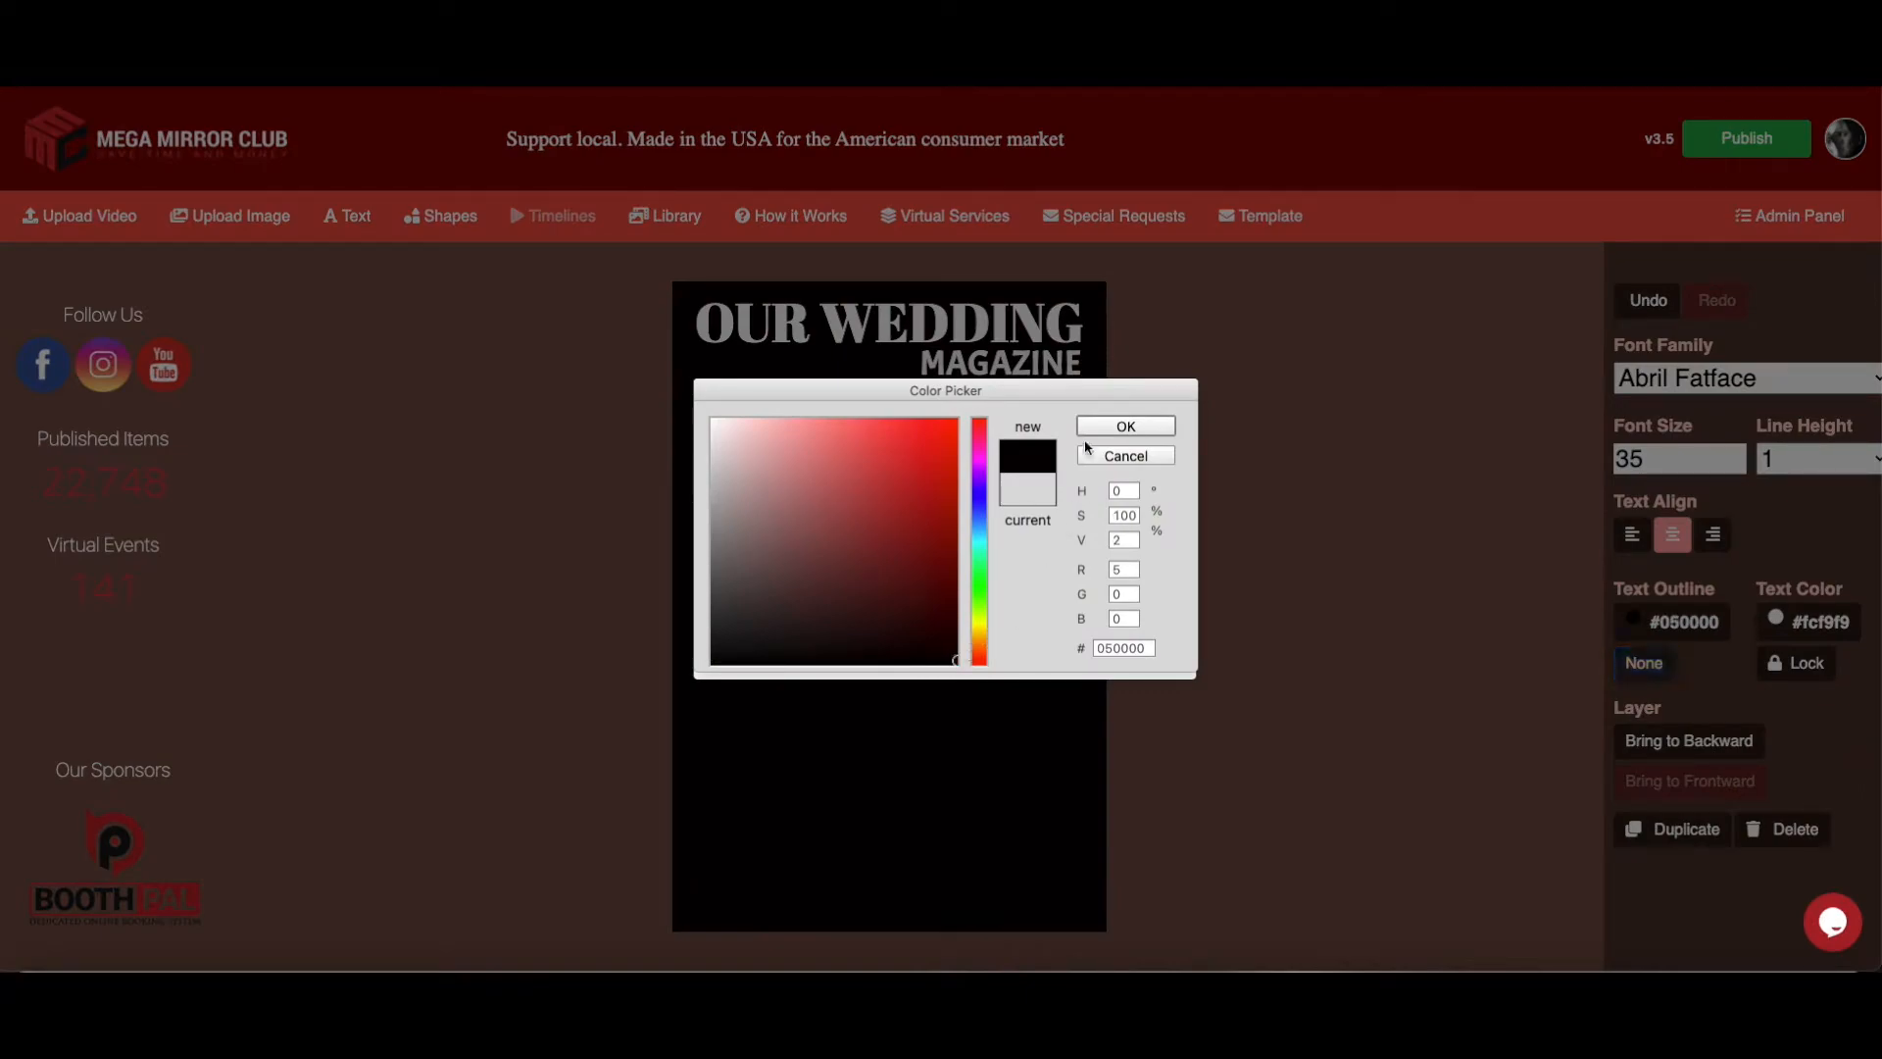
{"action": "left_click", "coordinate": [1122, 429]}
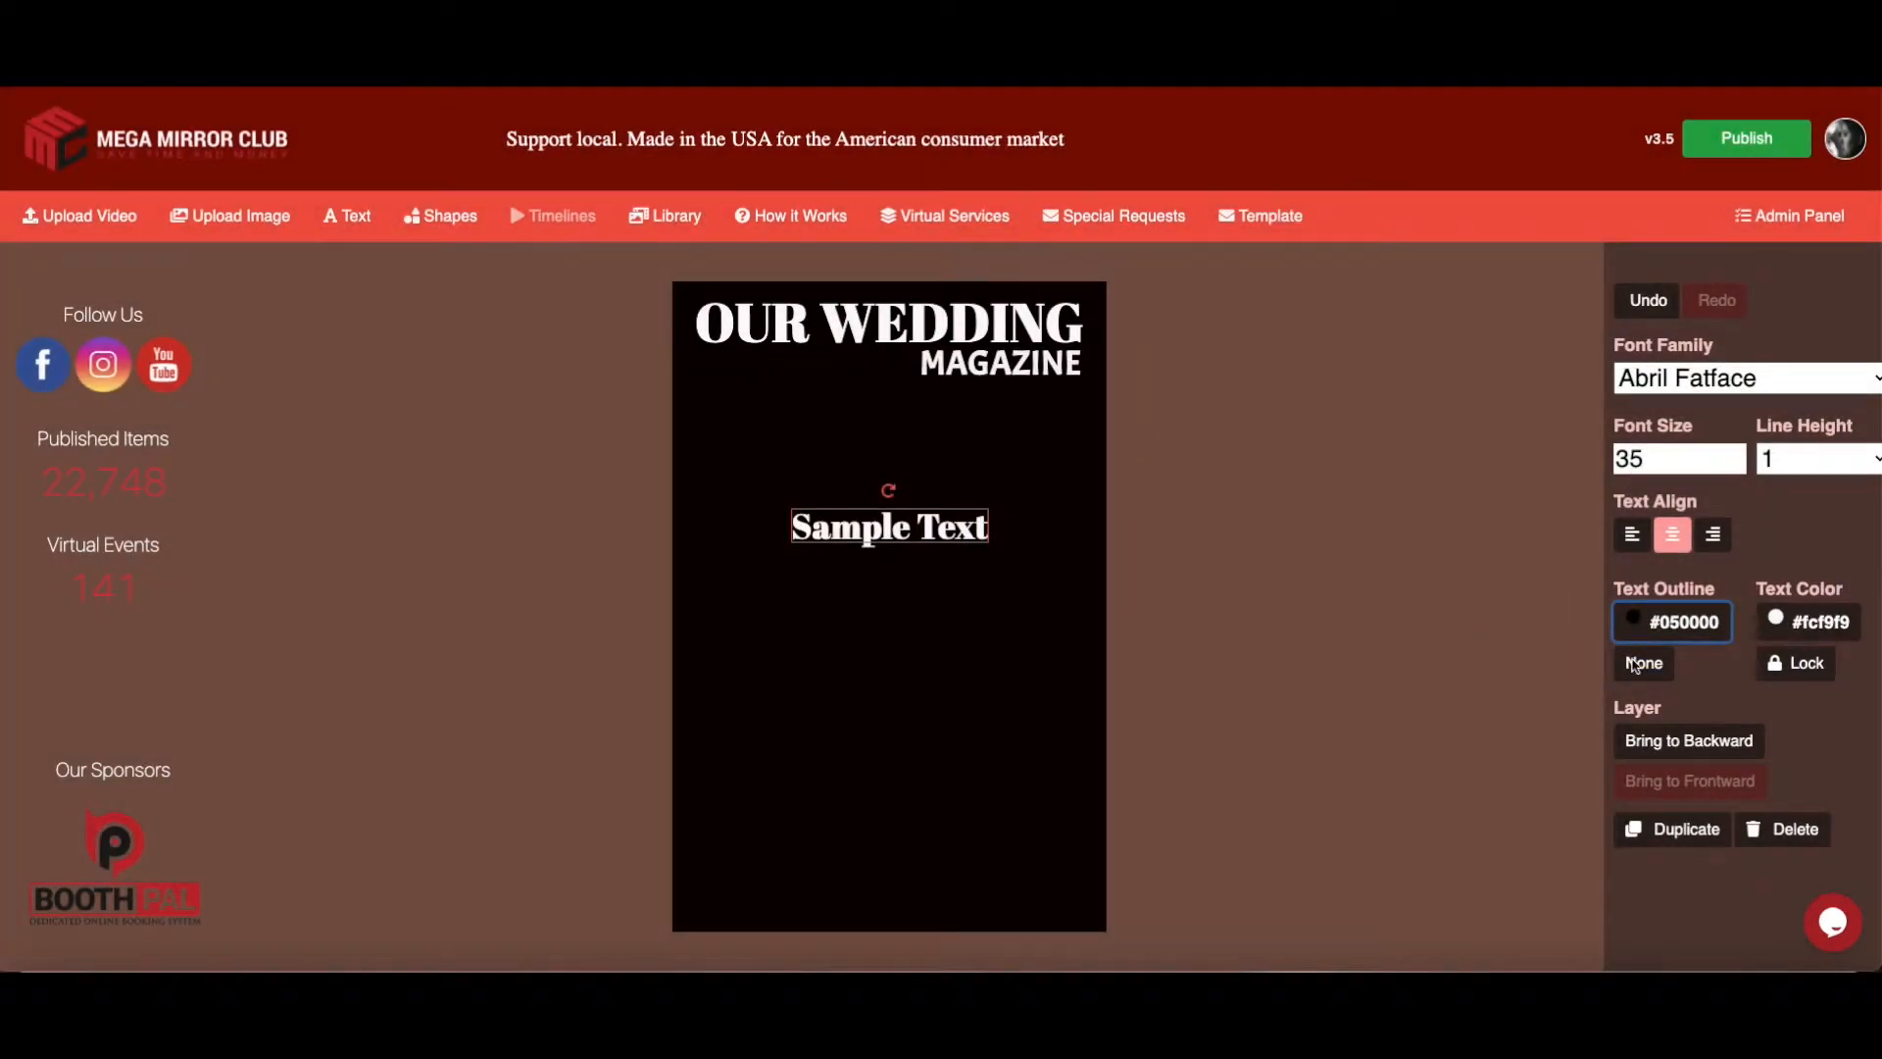
Replace the sample text with "Beautiful Wedding", split over two lines
{"action": "left_click", "coordinate": [856, 534]}
{"action": "left_click_drag", "start_coordinate": [793, 527], "coordinate": [1003, 536]}
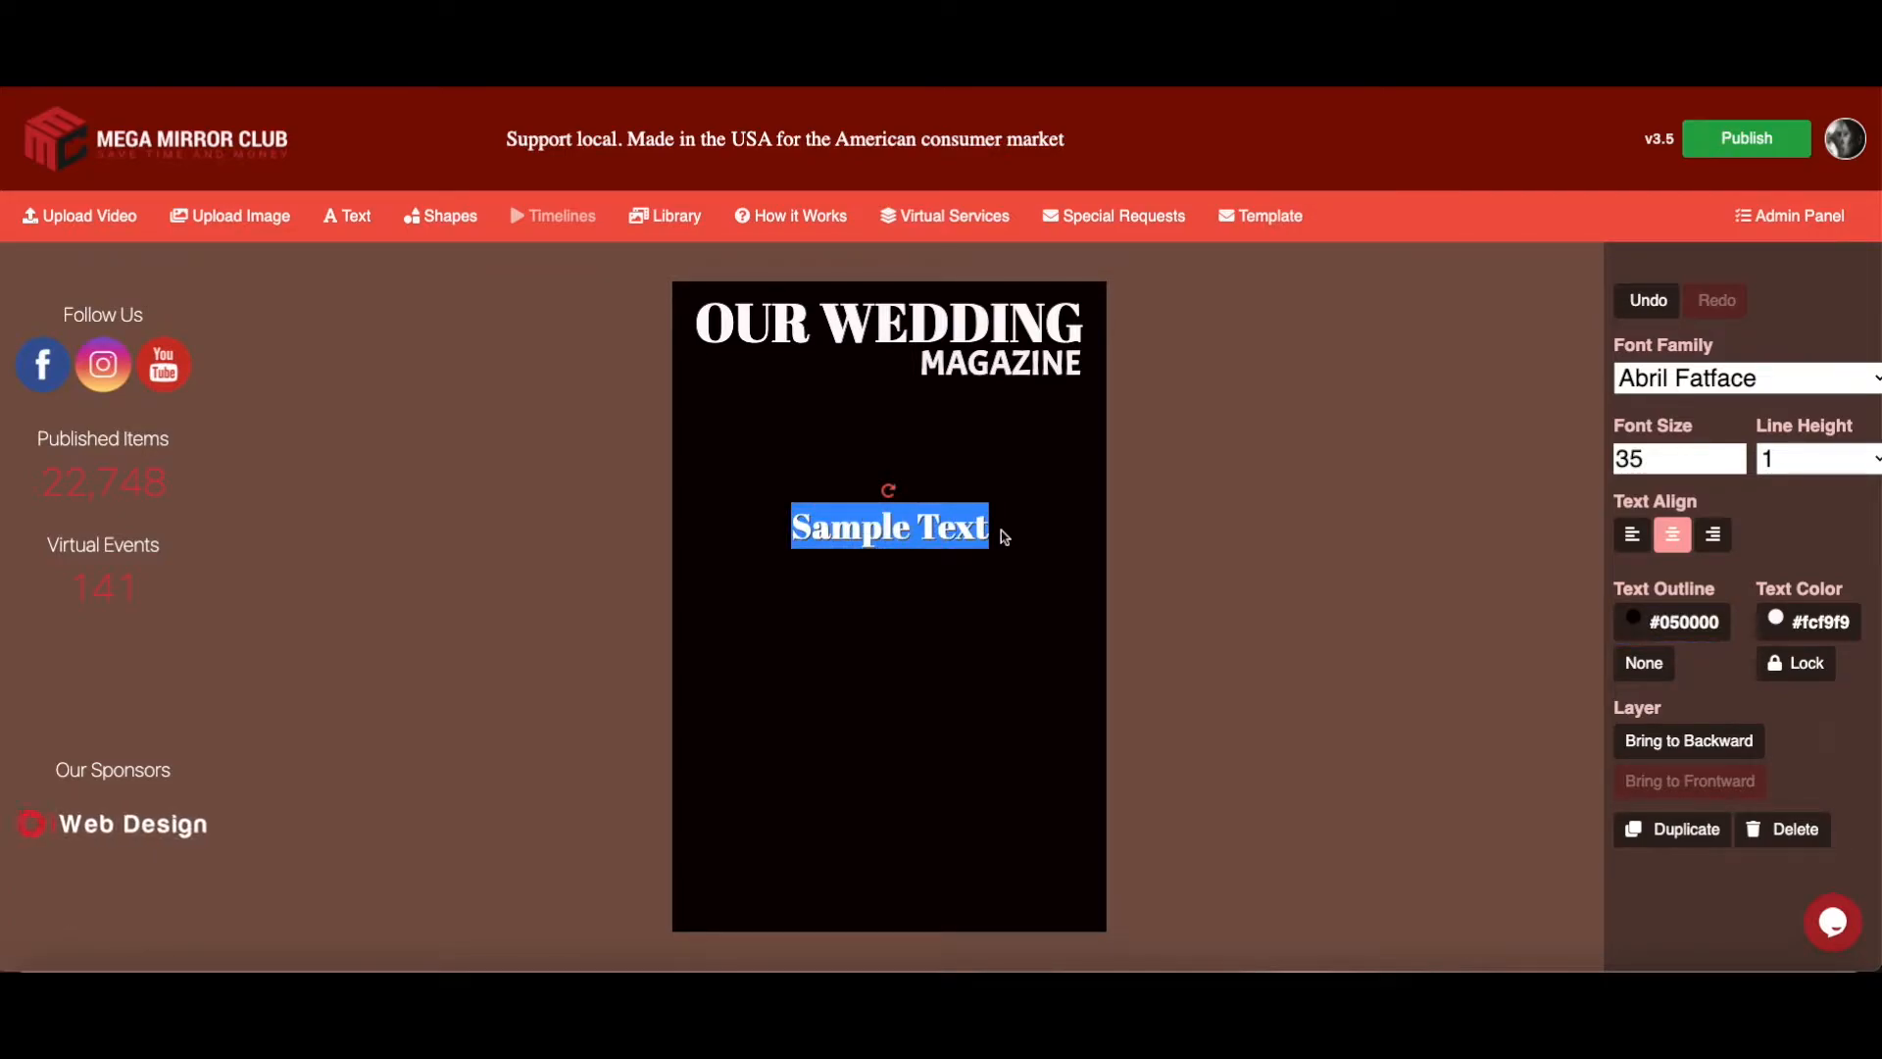
{"action": "type", "text": "BE"}
{"action": "key", "text": "ctrl+z"}
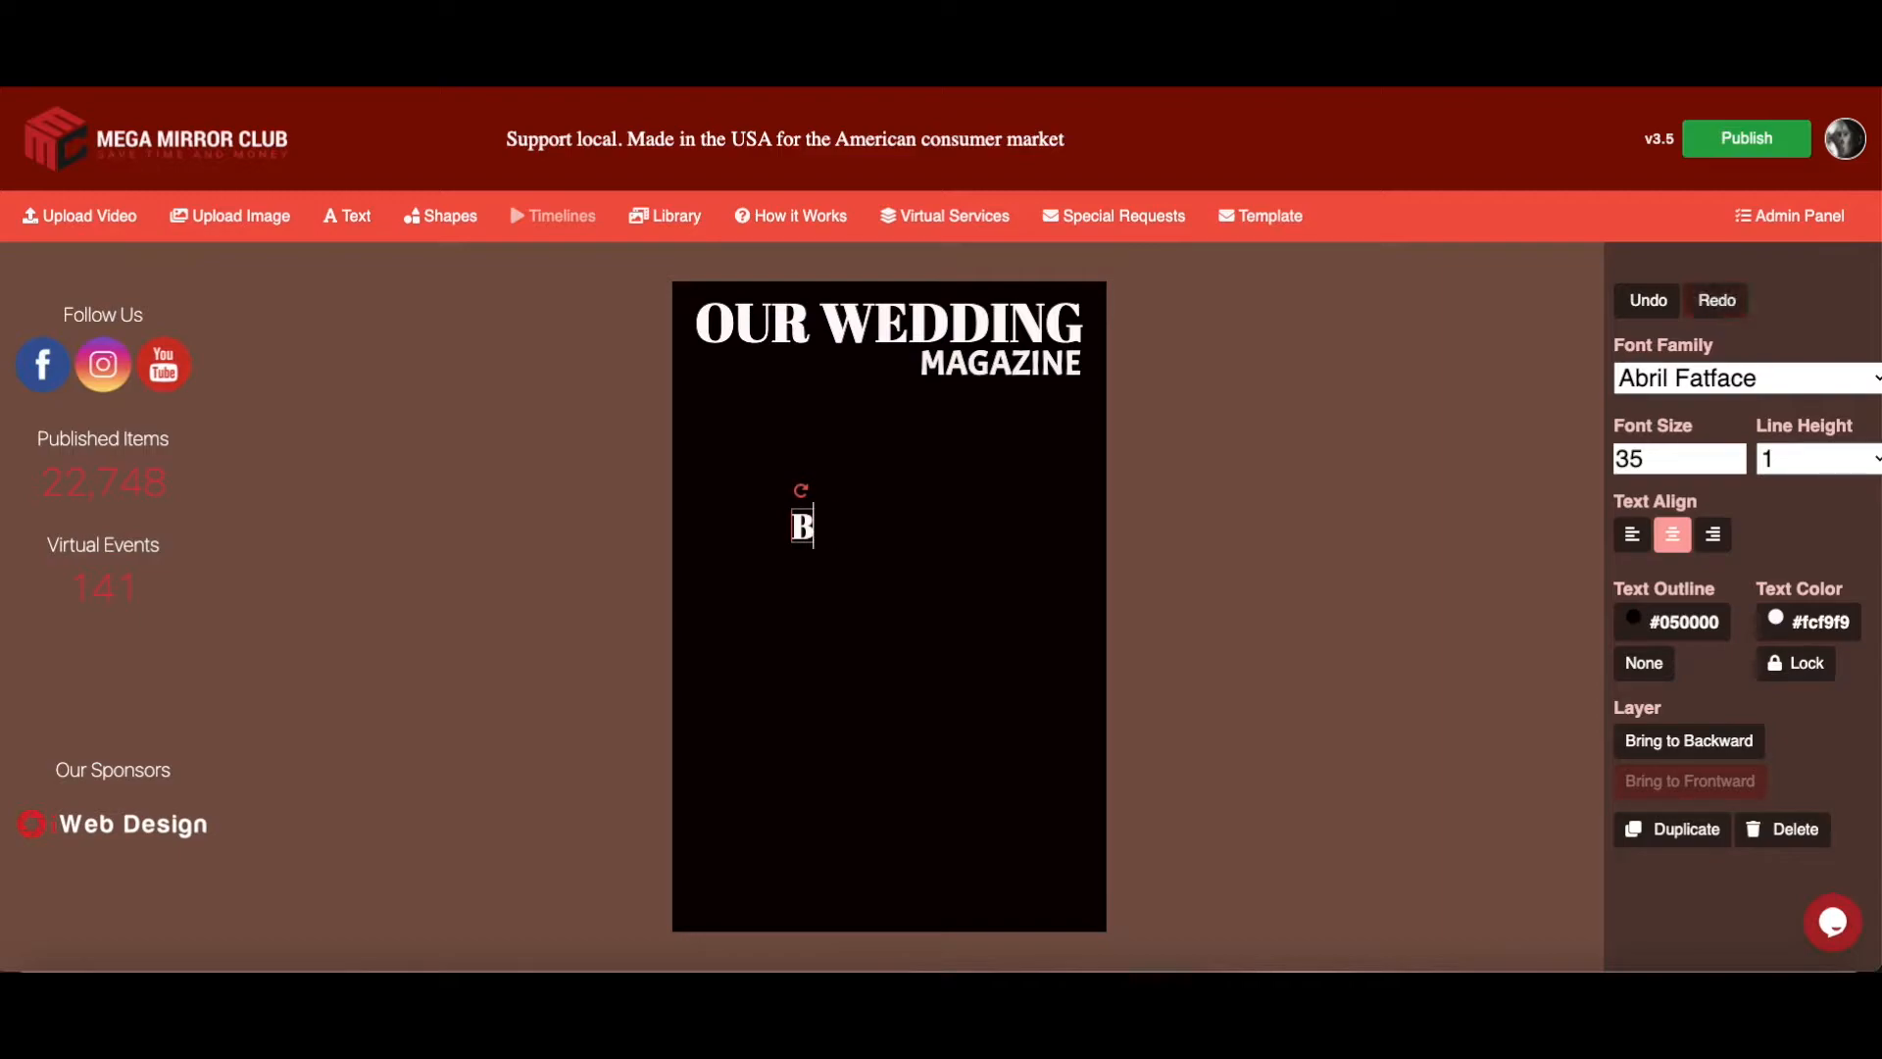
{"action": "type", "text": "eautiful"}
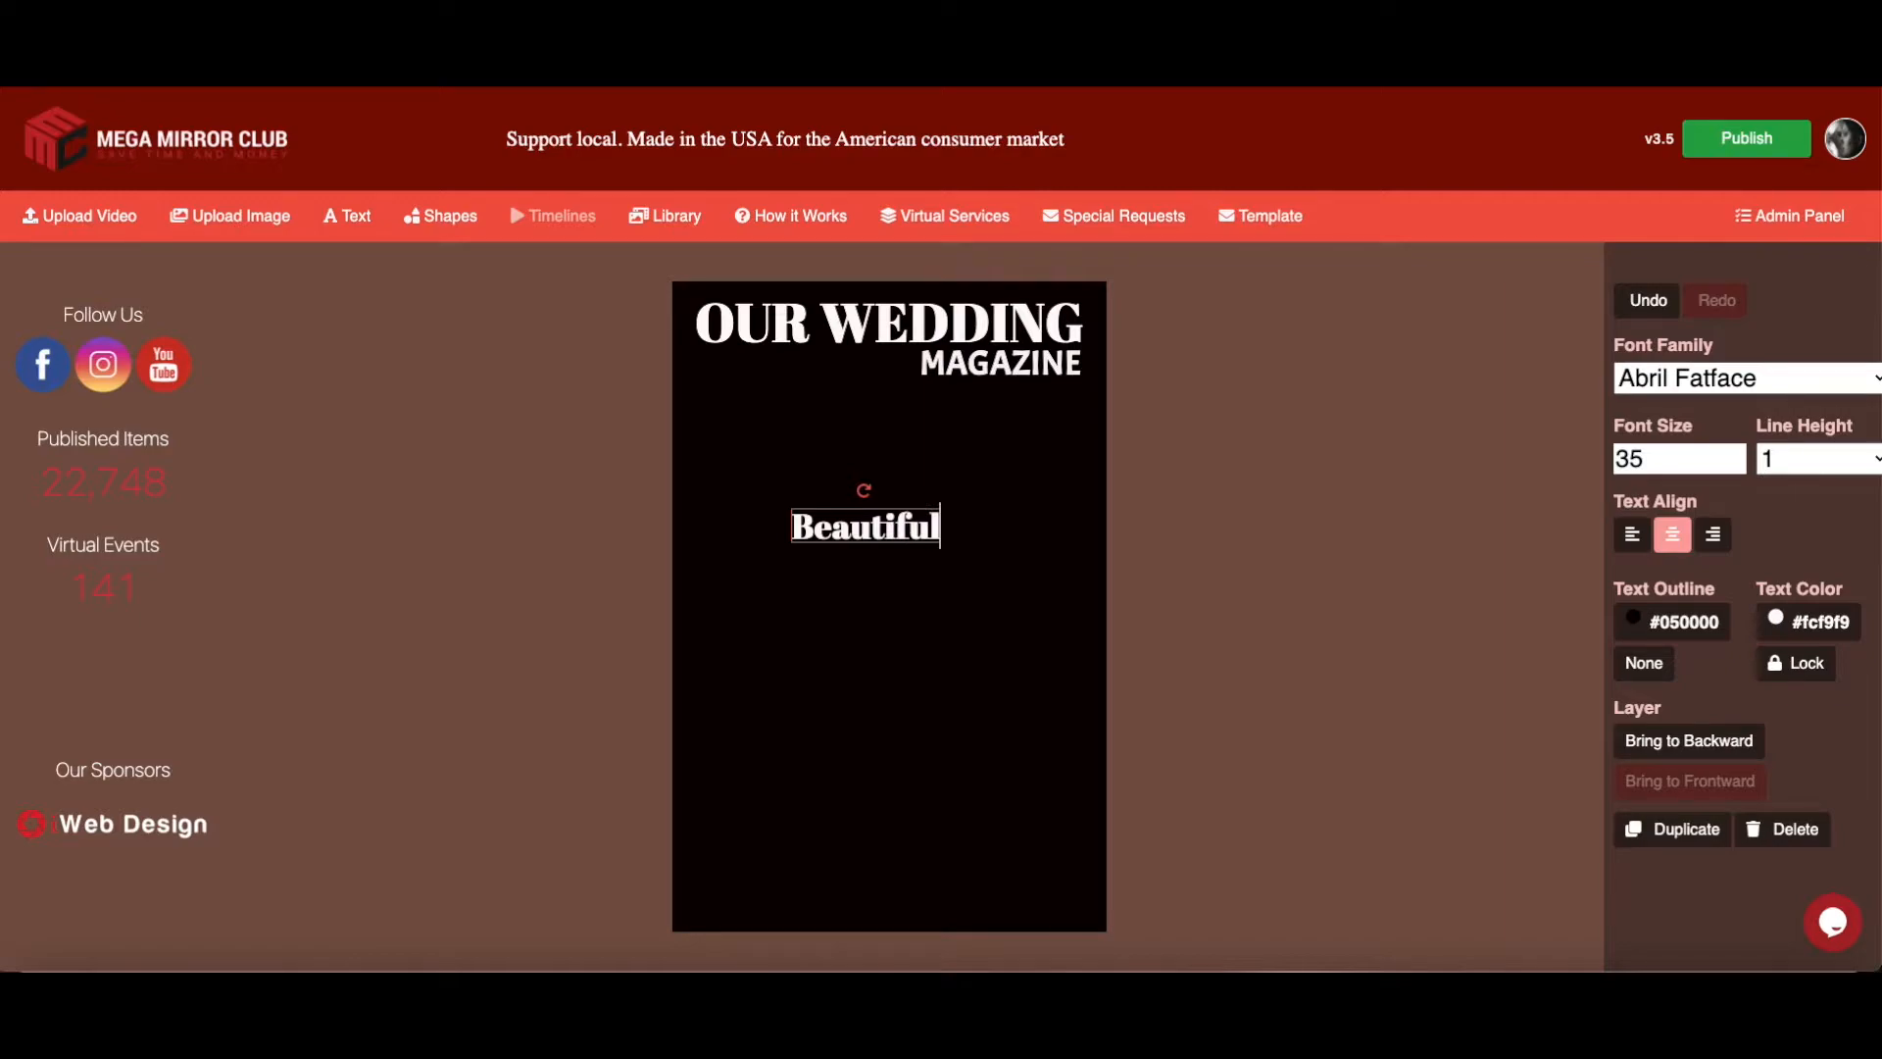
{"action": "key", "text": "Return"}
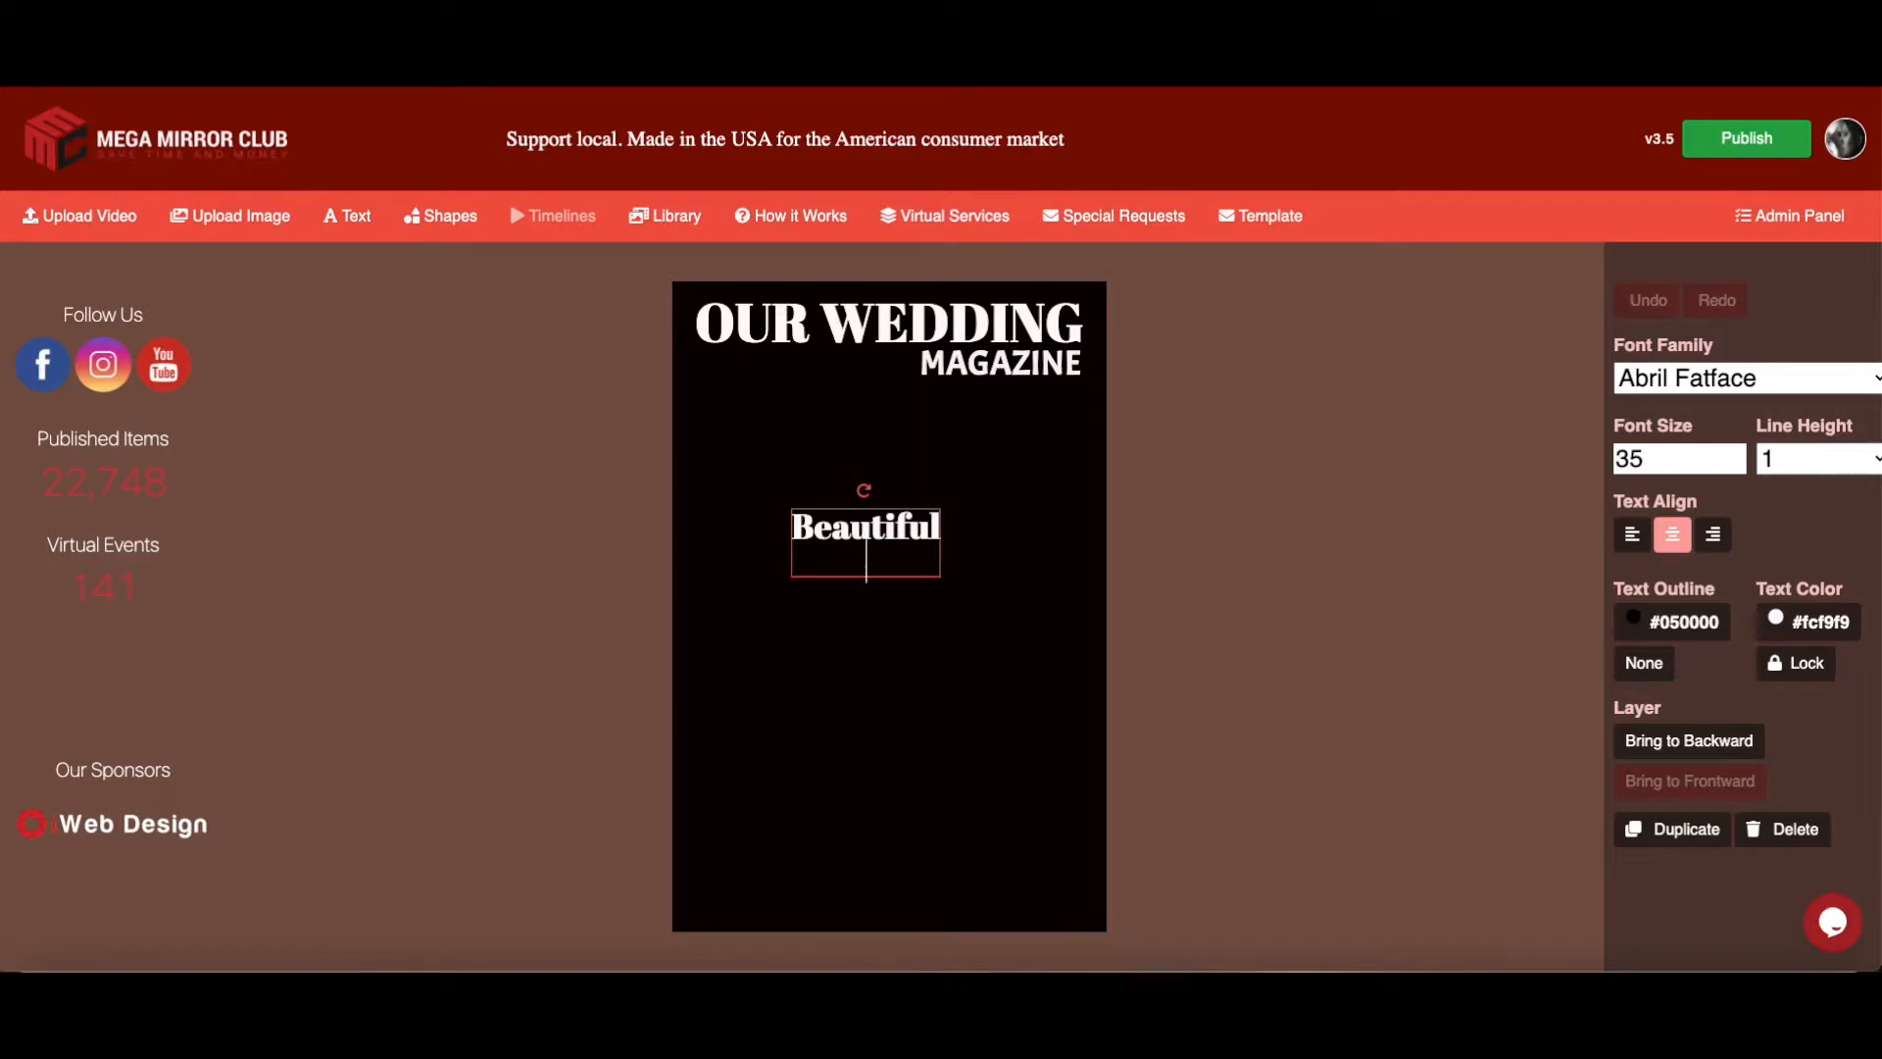
{"action": "type", "text": "Wedding"}
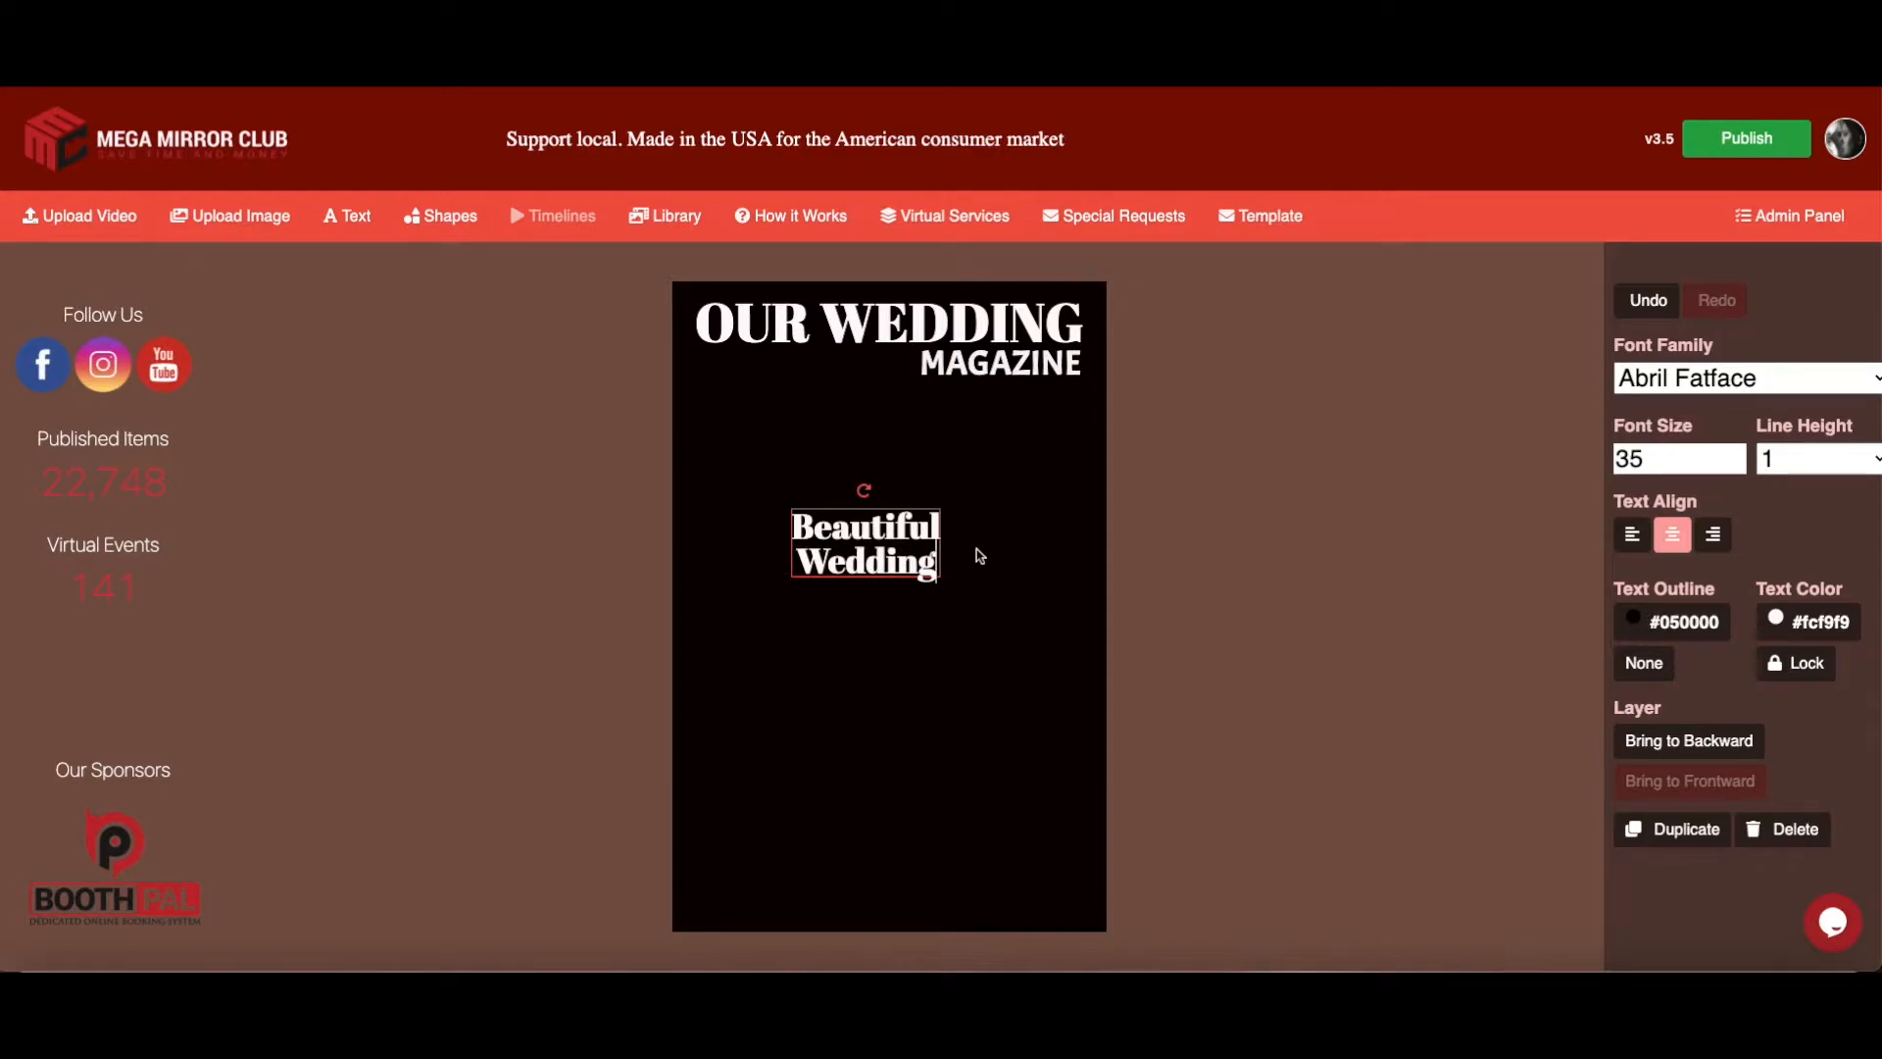
Right-align the two lines of "Beautiful Wedding" and move the text toward the cover's right side
{"action": "left_click", "coordinate": [1716, 537]}
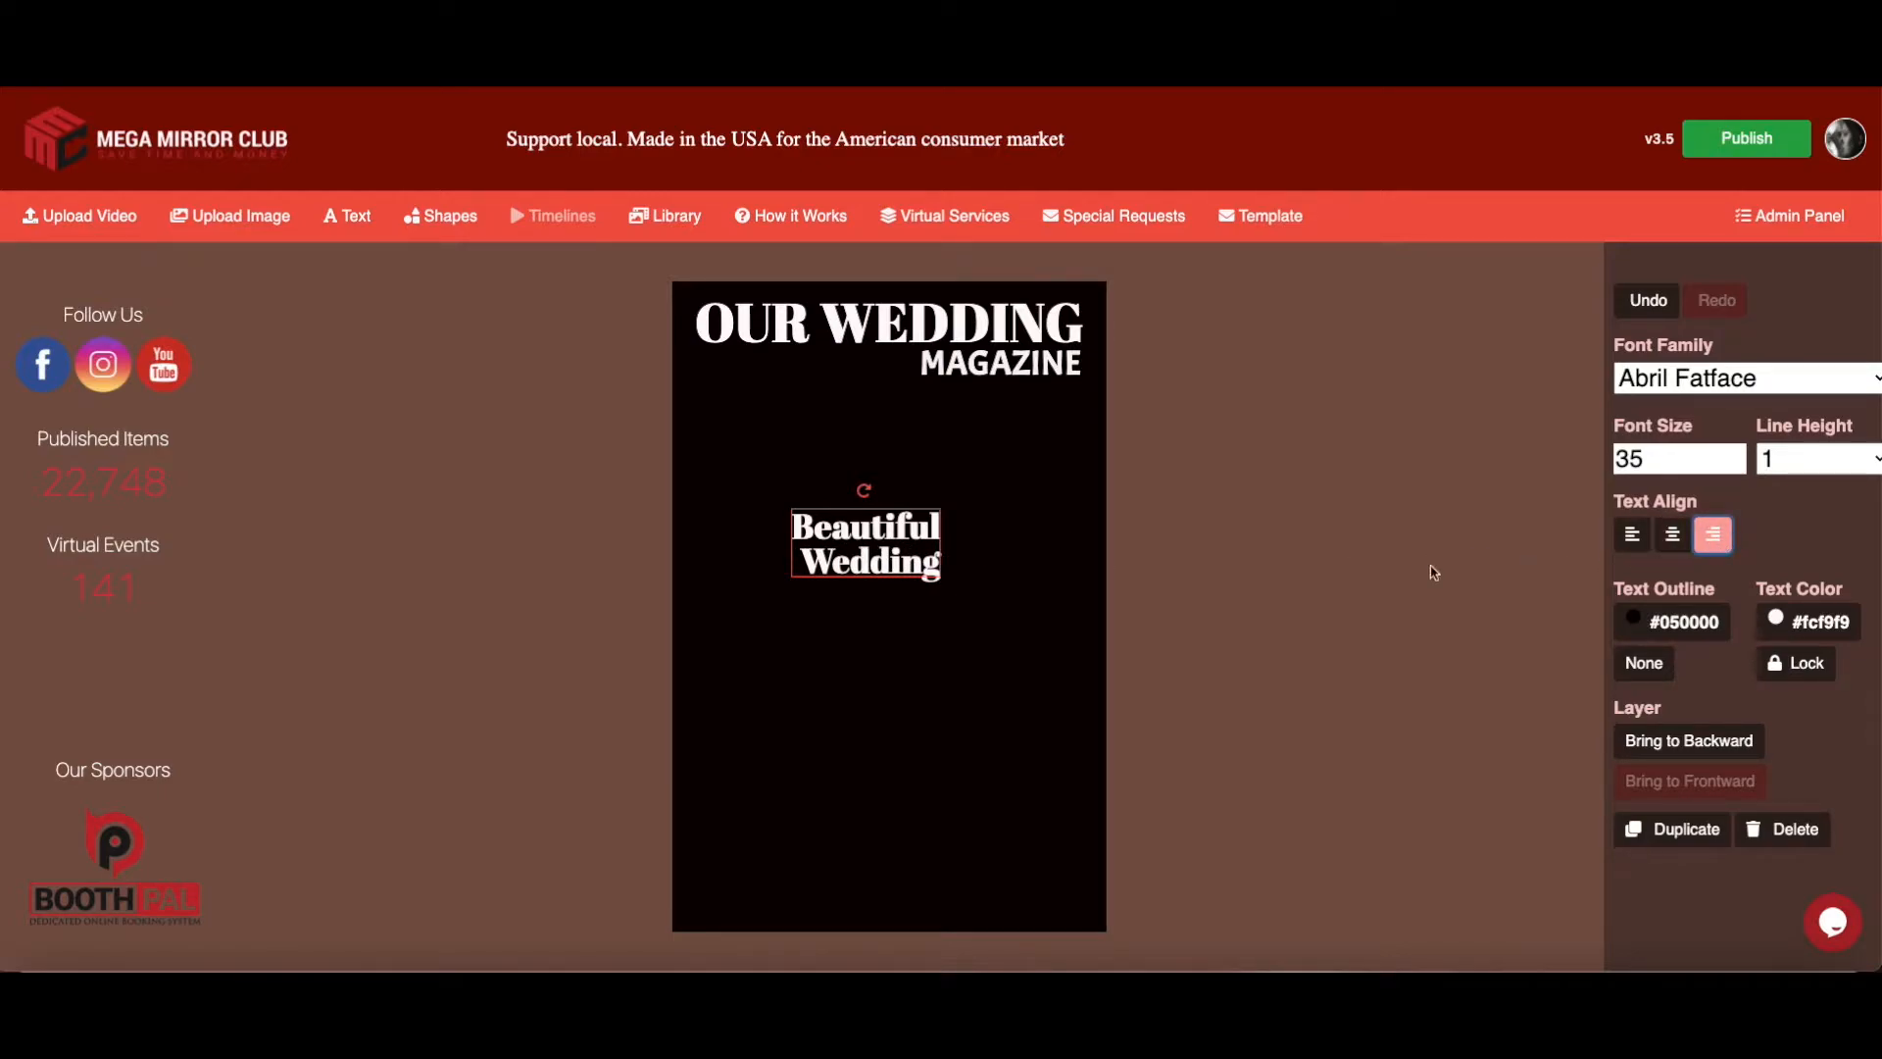
{"action": "left_click_drag", "start_coordinate": [861, 515], "coordinate": [1009, 509]}
Reduce the "Beautiful Wedding" text's font size to 23
{"action": "left_click", "coordinate": [1736, 468]}
{"action": "left_click", "coordinate": [1735, 468]}
{"action": "left_click", "coordinate": [1736, 469]}
{"action": "left_click", "coordinate": [1735, 468]}
{"action": "left_click", "coordinate": [1736, 468]}
{"action": "left_click", "coordinate": [1736, 468]}
{"action": "left_click", "coordinate": [1736, 468]}
{"action": "left_click", "coordinate": [1736, 469]}
{"action": "left_click", "coordinate": [1736, 469]}
{"action": "left_click", "coordinate": [1736, 468]}
{"action": "left_click", "coordinate": [1735, 468]}
{"action": "left_click", "coordinate": [1736, 469]}
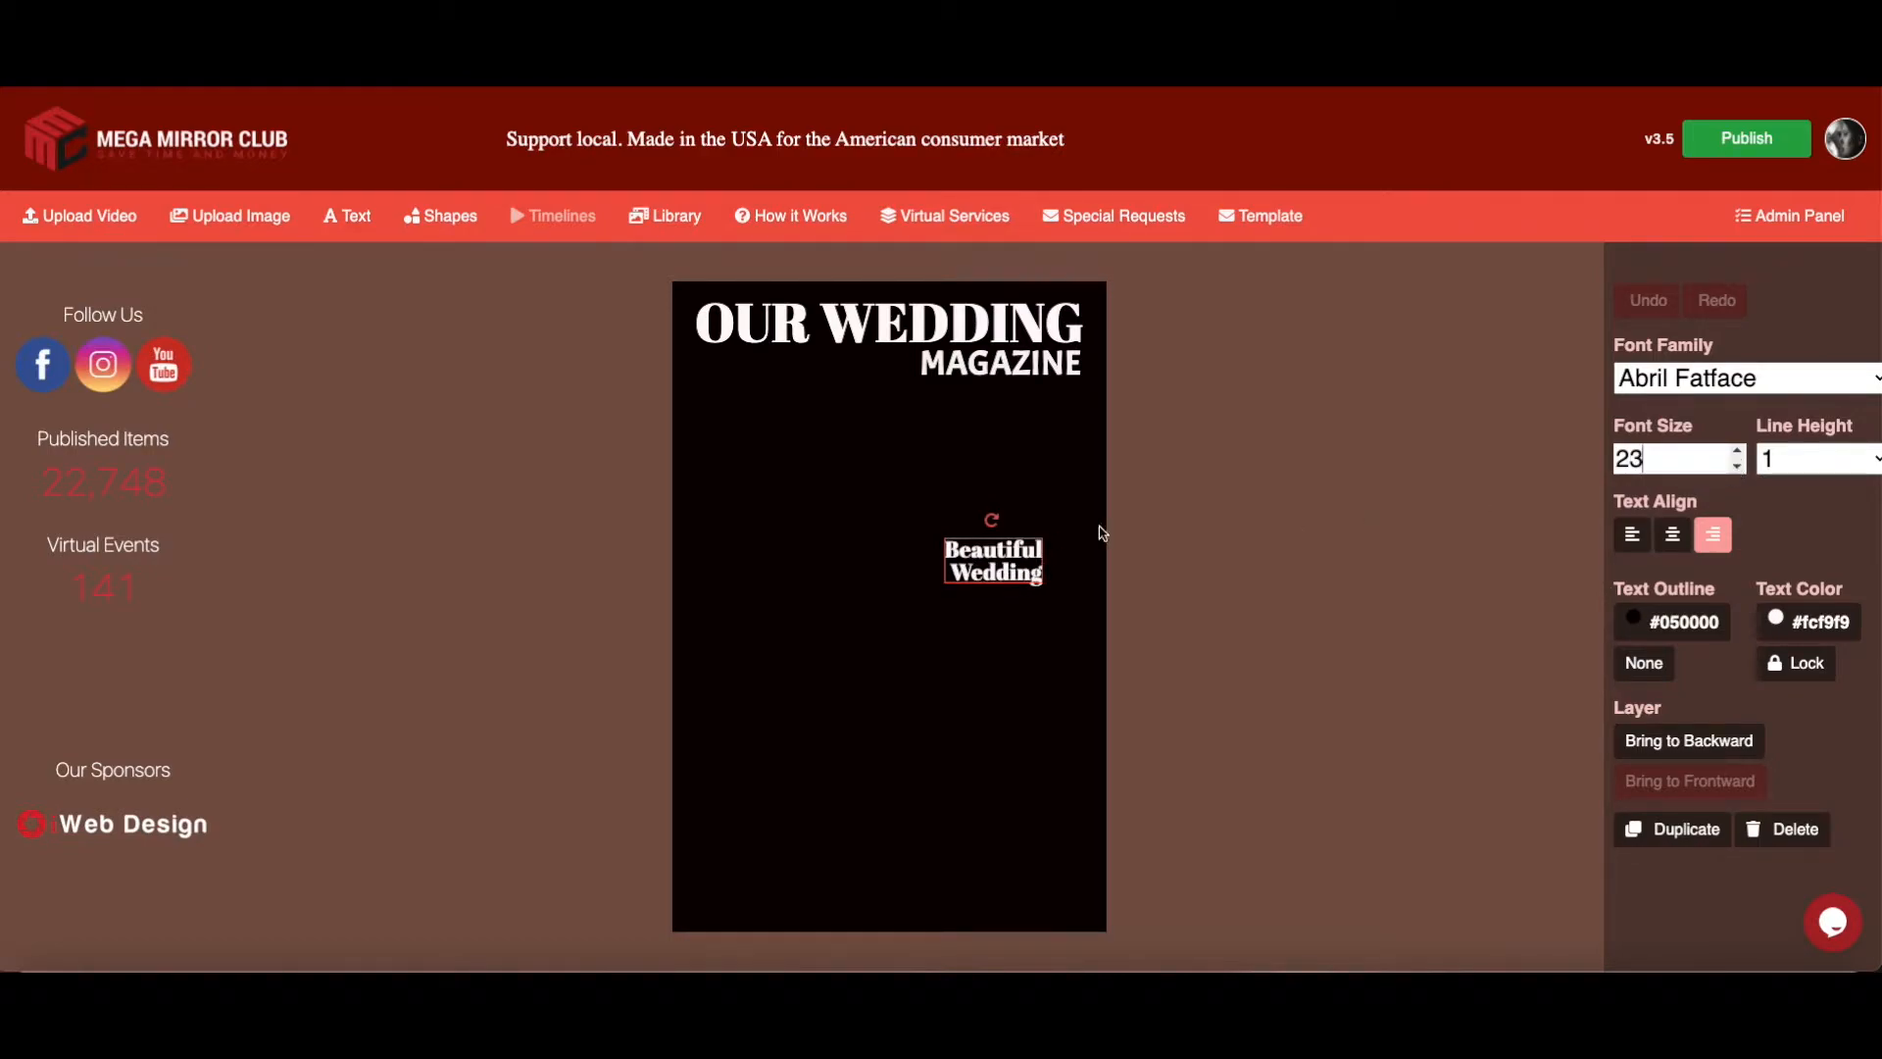
Move "Beautiful Wedding" flush with the right end of "MAGAZINE" and set its font size to 24
{"action": "left_click_drag", "start_coordinate": [998, 559], "coordinate": [1039, 561]}
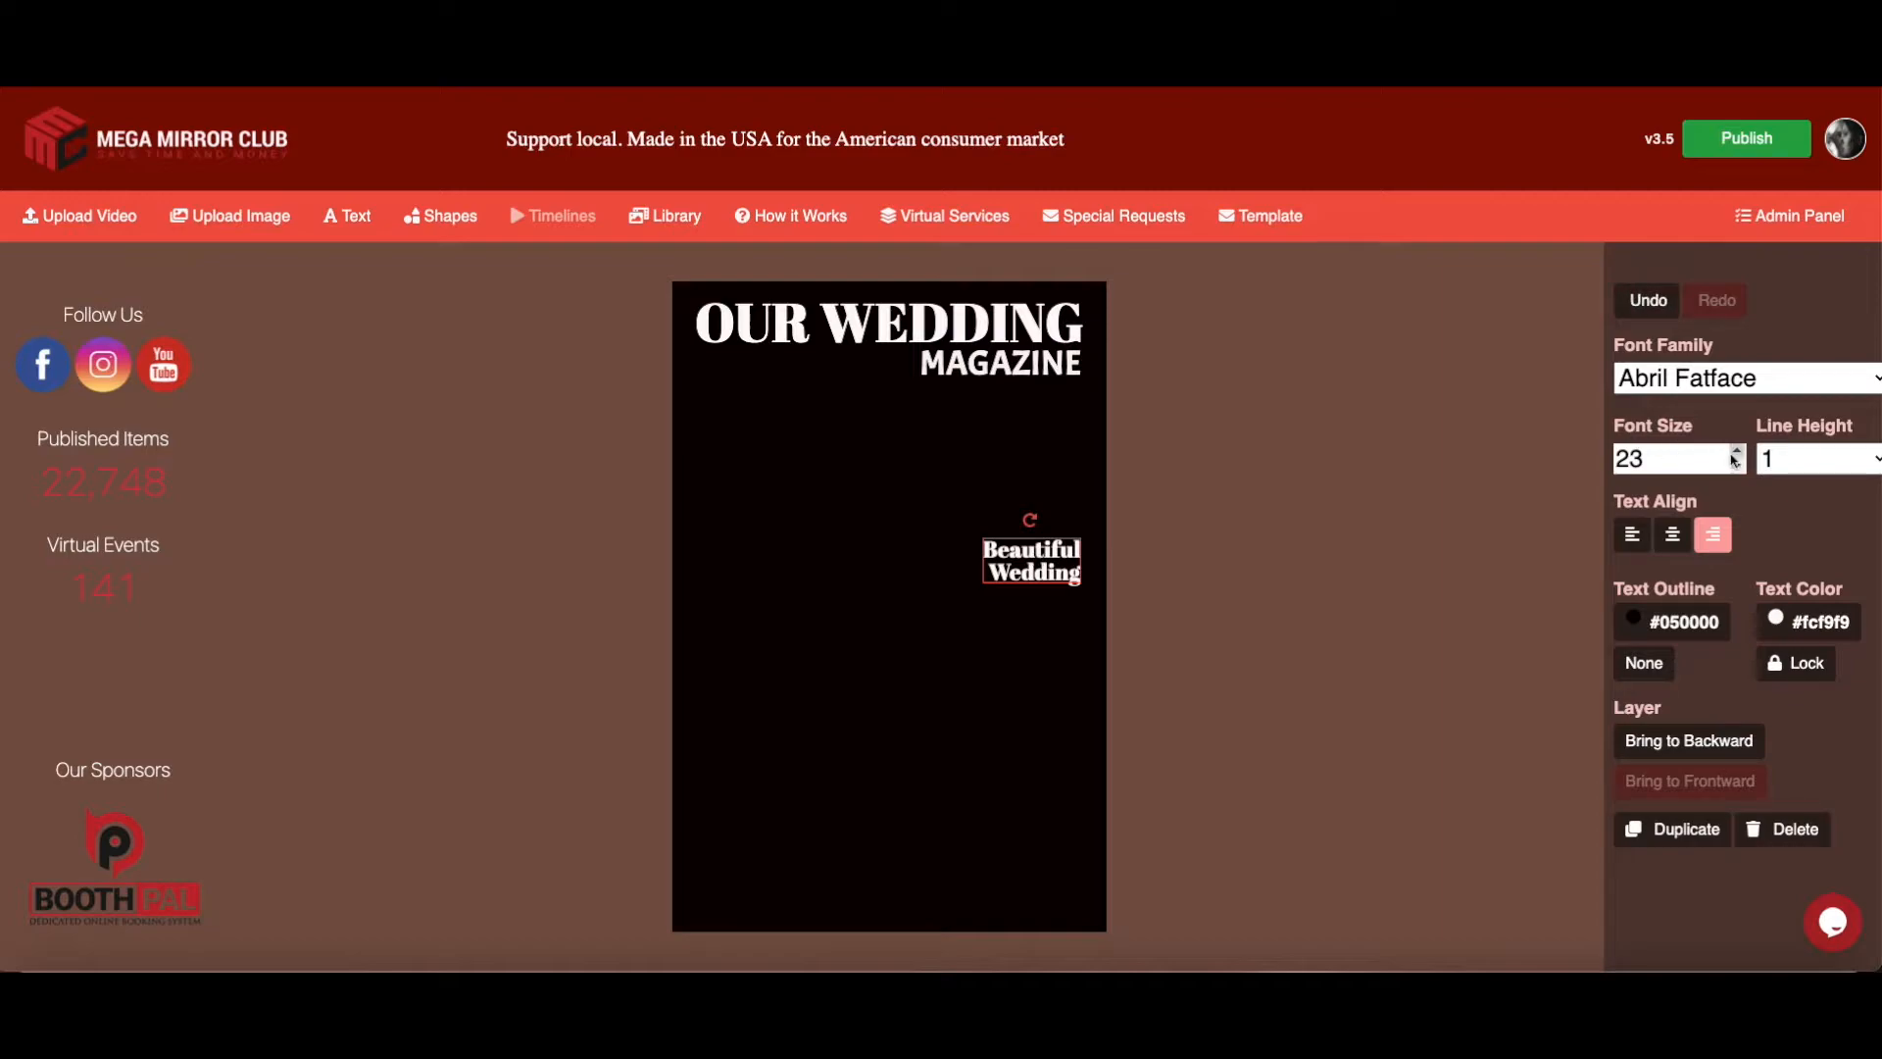
{"action": "left_click", "coordinate": [1735, 454]}
{"action": "left_click_drag", "start_coordinate": [1063, 557], "coordinate": [1061, 556]}
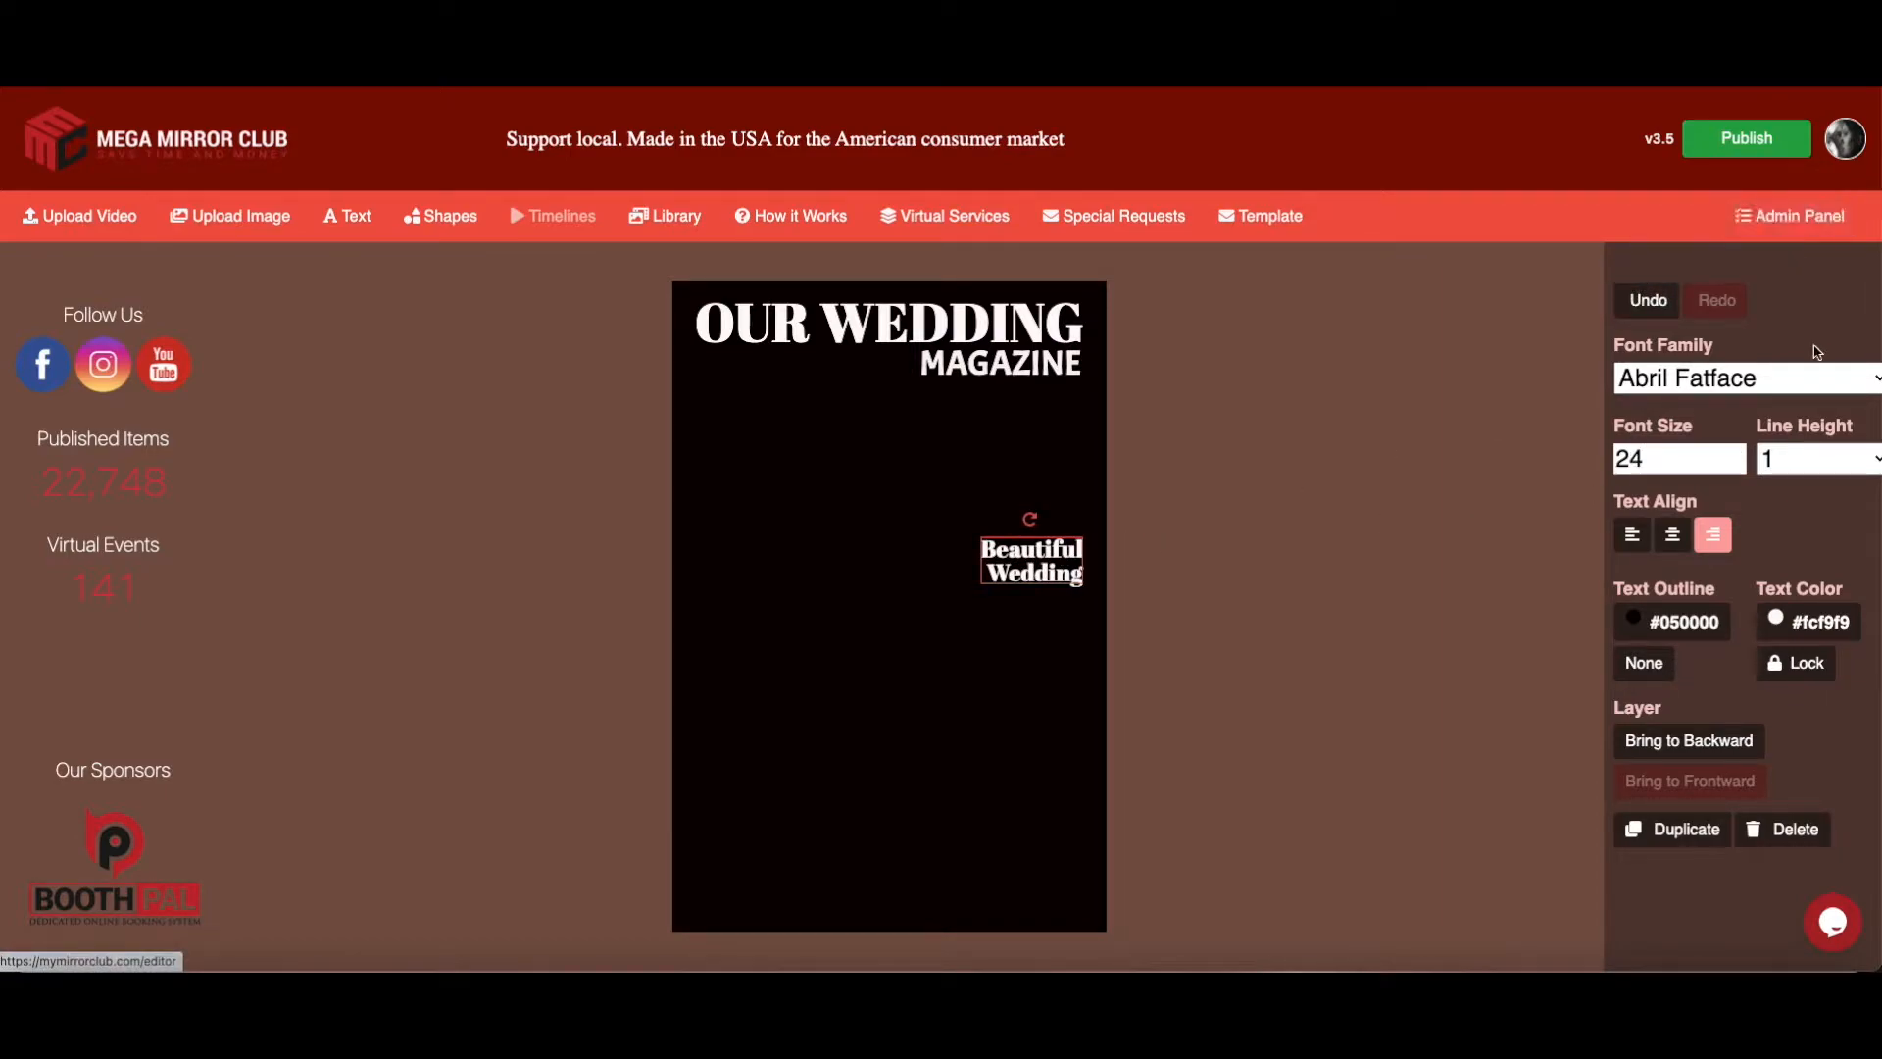
Try the Aclonica, Advent Pro and Aladin font families on the "Beautiful Wedding" text
{"action": "left_click", "coordinate": [1813, 388]}
{"action": "left_click", "coordinate": [1784, 408]}
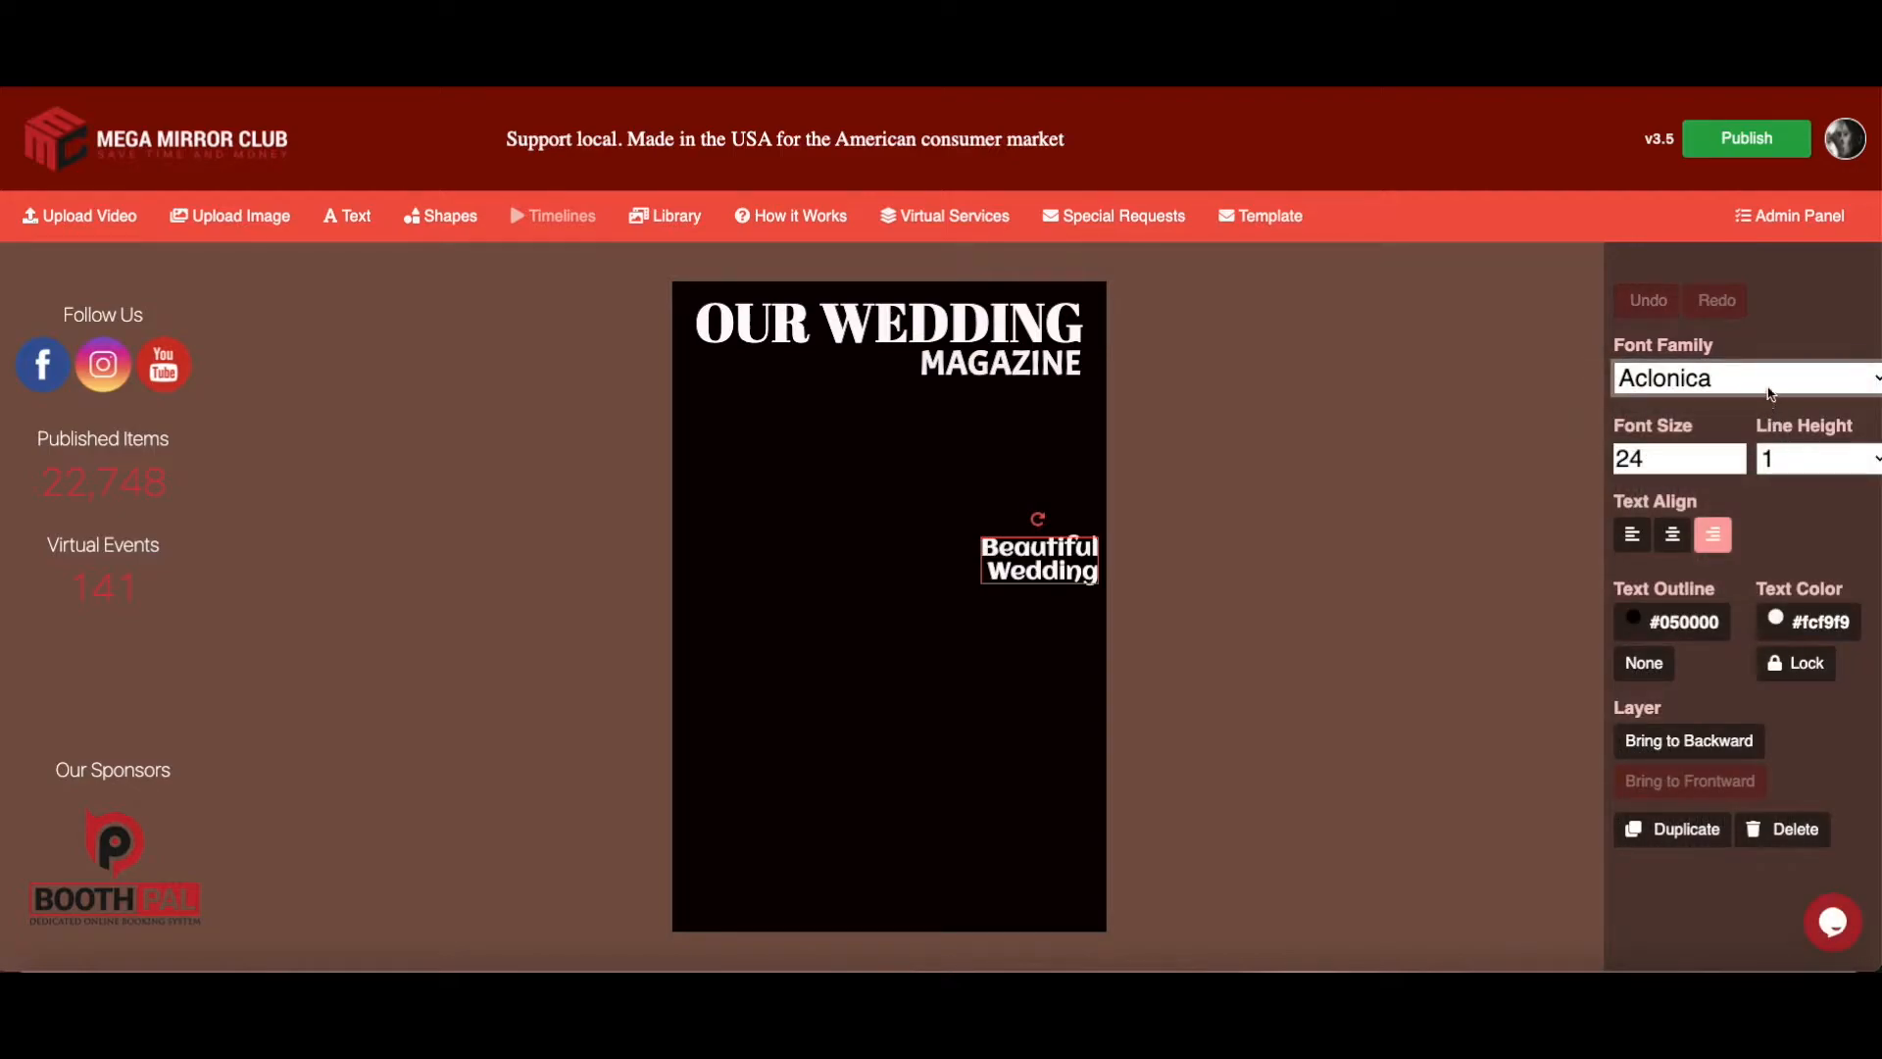
{"action": "left_click", "coordinate": [1769, 388]}
{"action": "left_click", "coordinate": [1761, 452]}
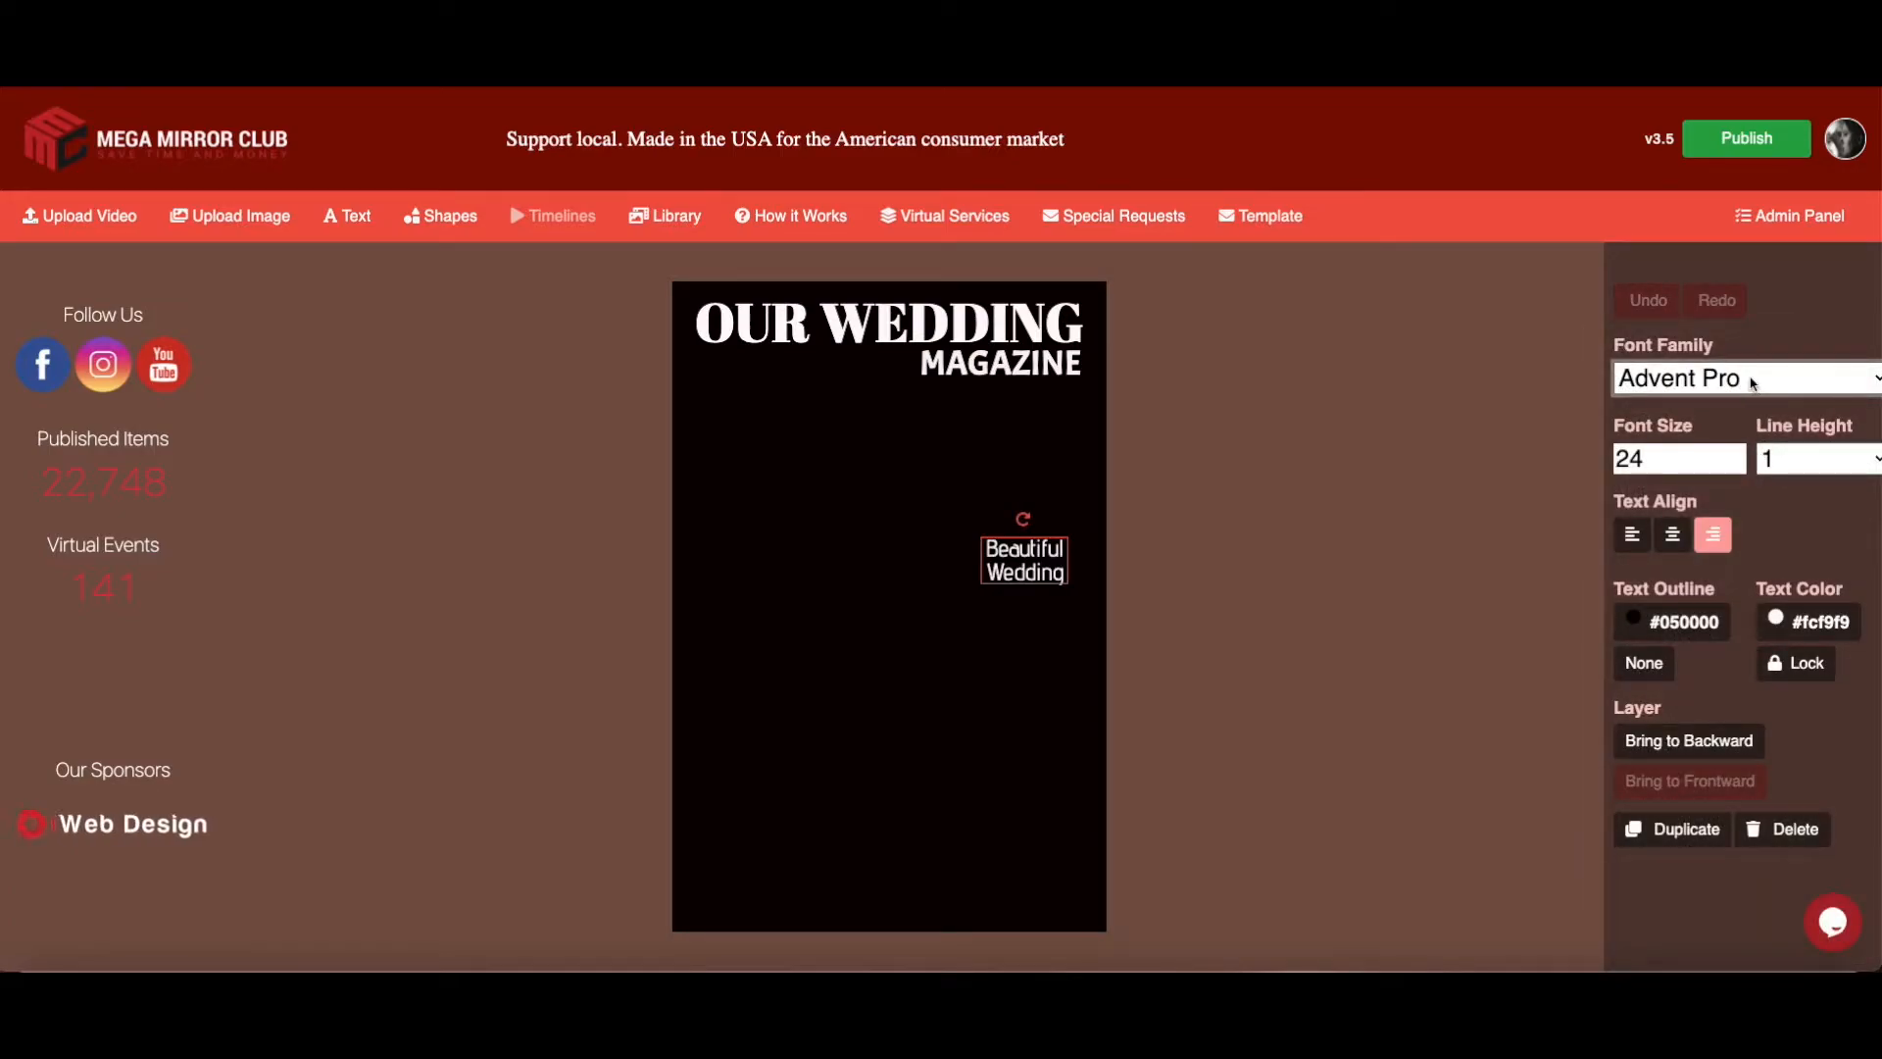
{"action": "left_click", "coordinate": [1751, 383]}
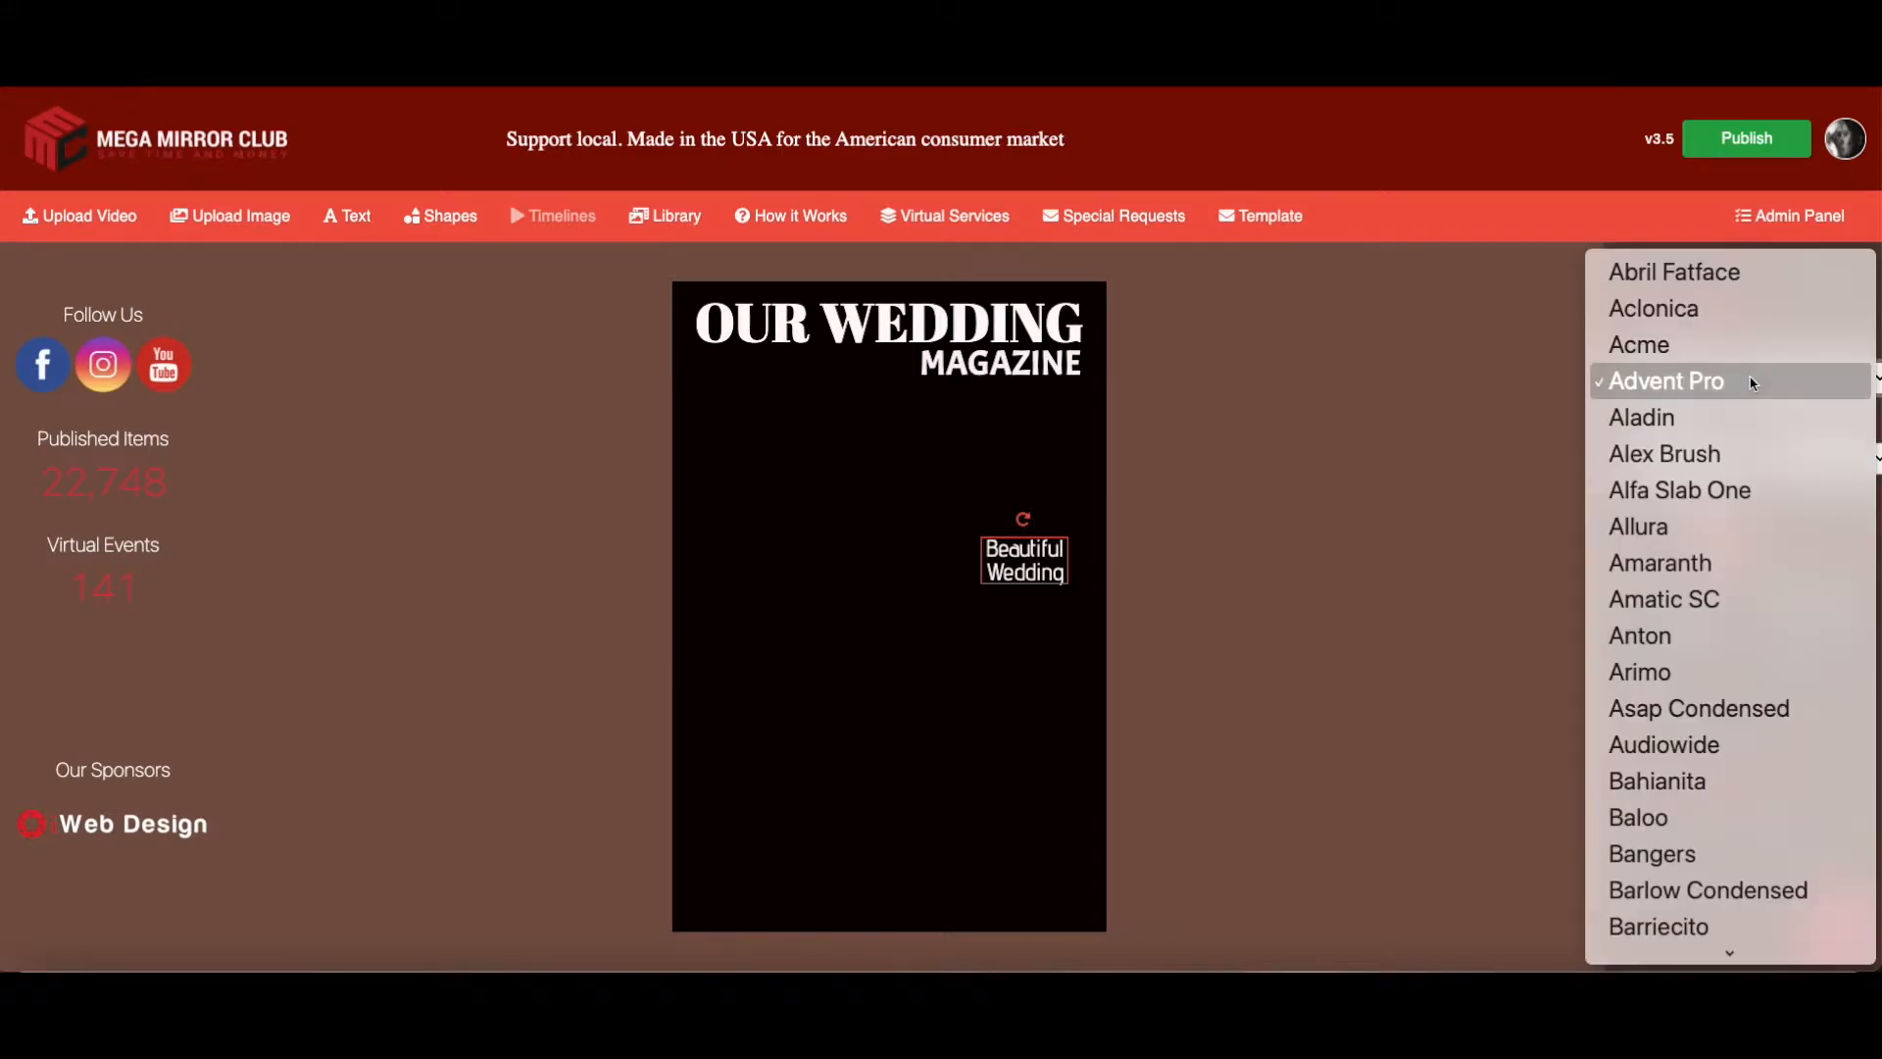
{"action": "left_click", "coordinate": [1741, 416]}
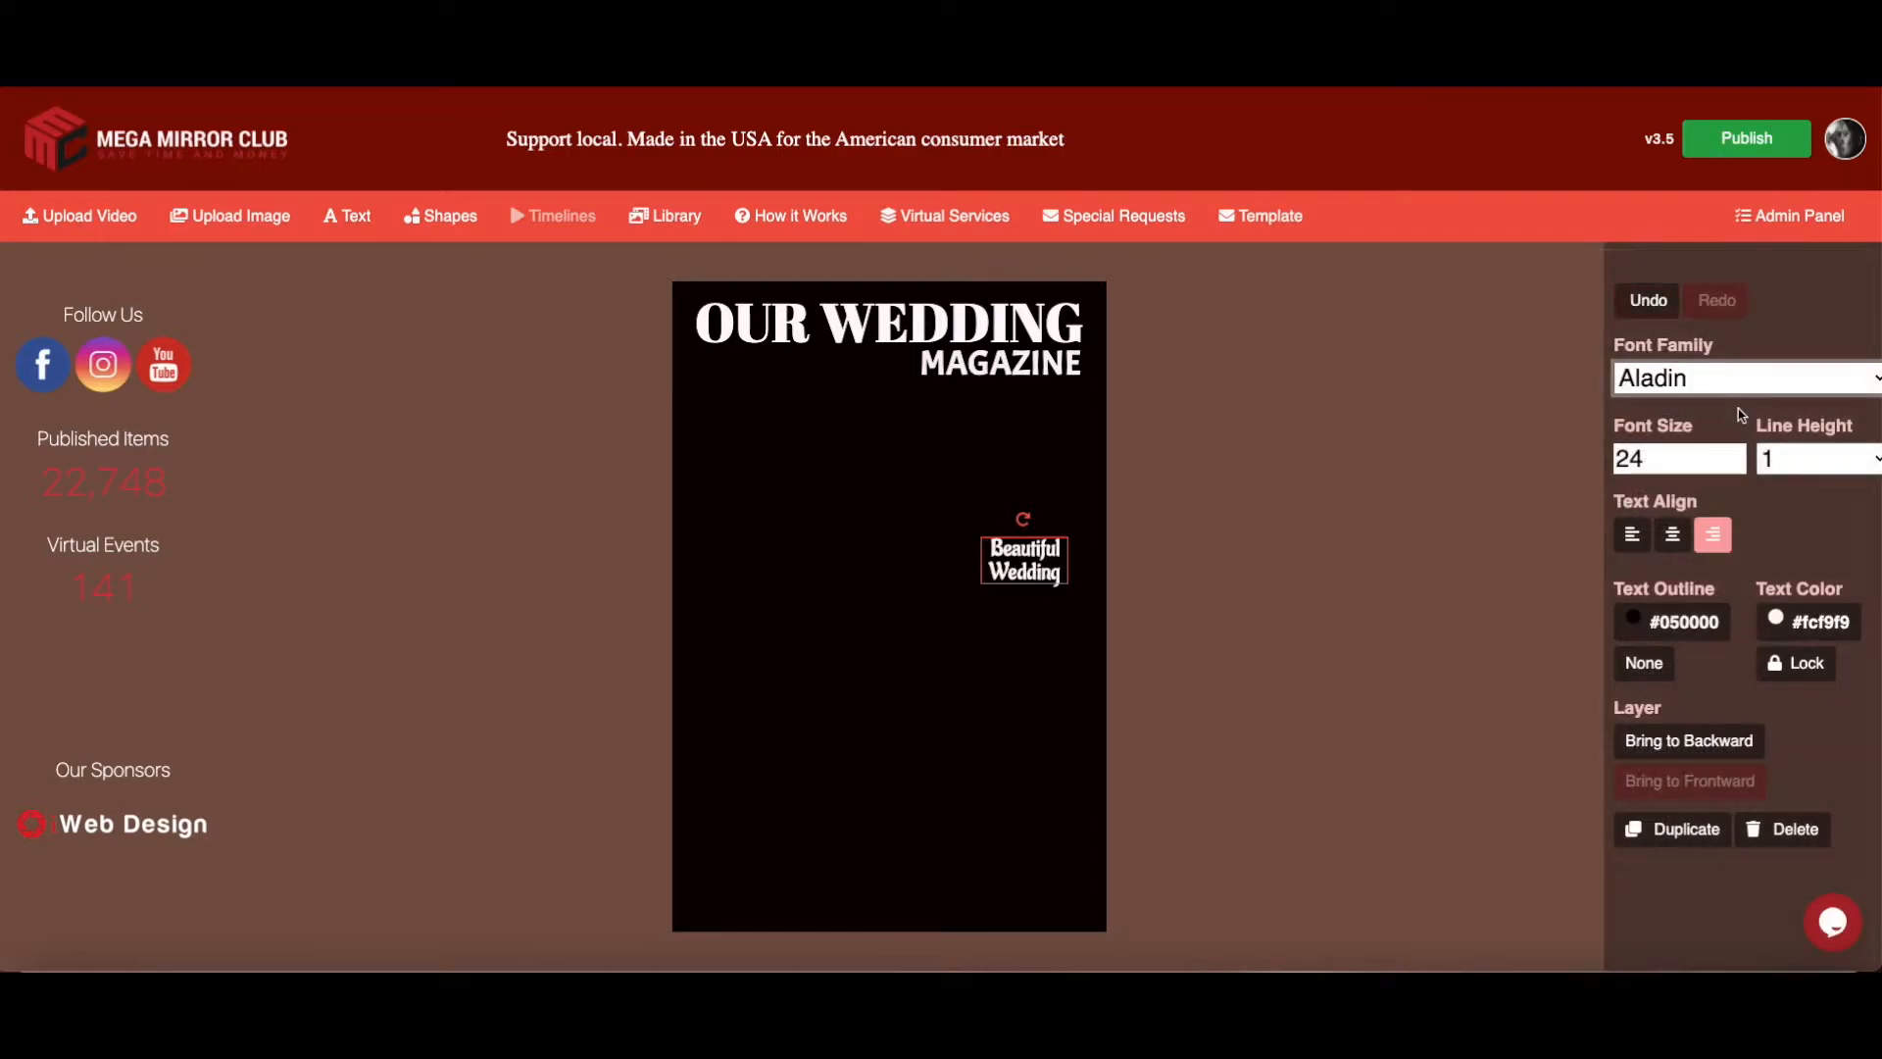
Retype the "Beautiful Wedding" text in capitals as "BEAUTIFUL WEDDING", keeping it on two lines
{"action": "left_click", "coordinate": [1005, 555]}
{"action": "double_click", "coordinate": [985, 551]}
{"action": "left_click", "coordinate": [990, 551]}
{"action": "left_click_drag", "start_coordinate": [992, 551], "coordinate": [1064, 578]}
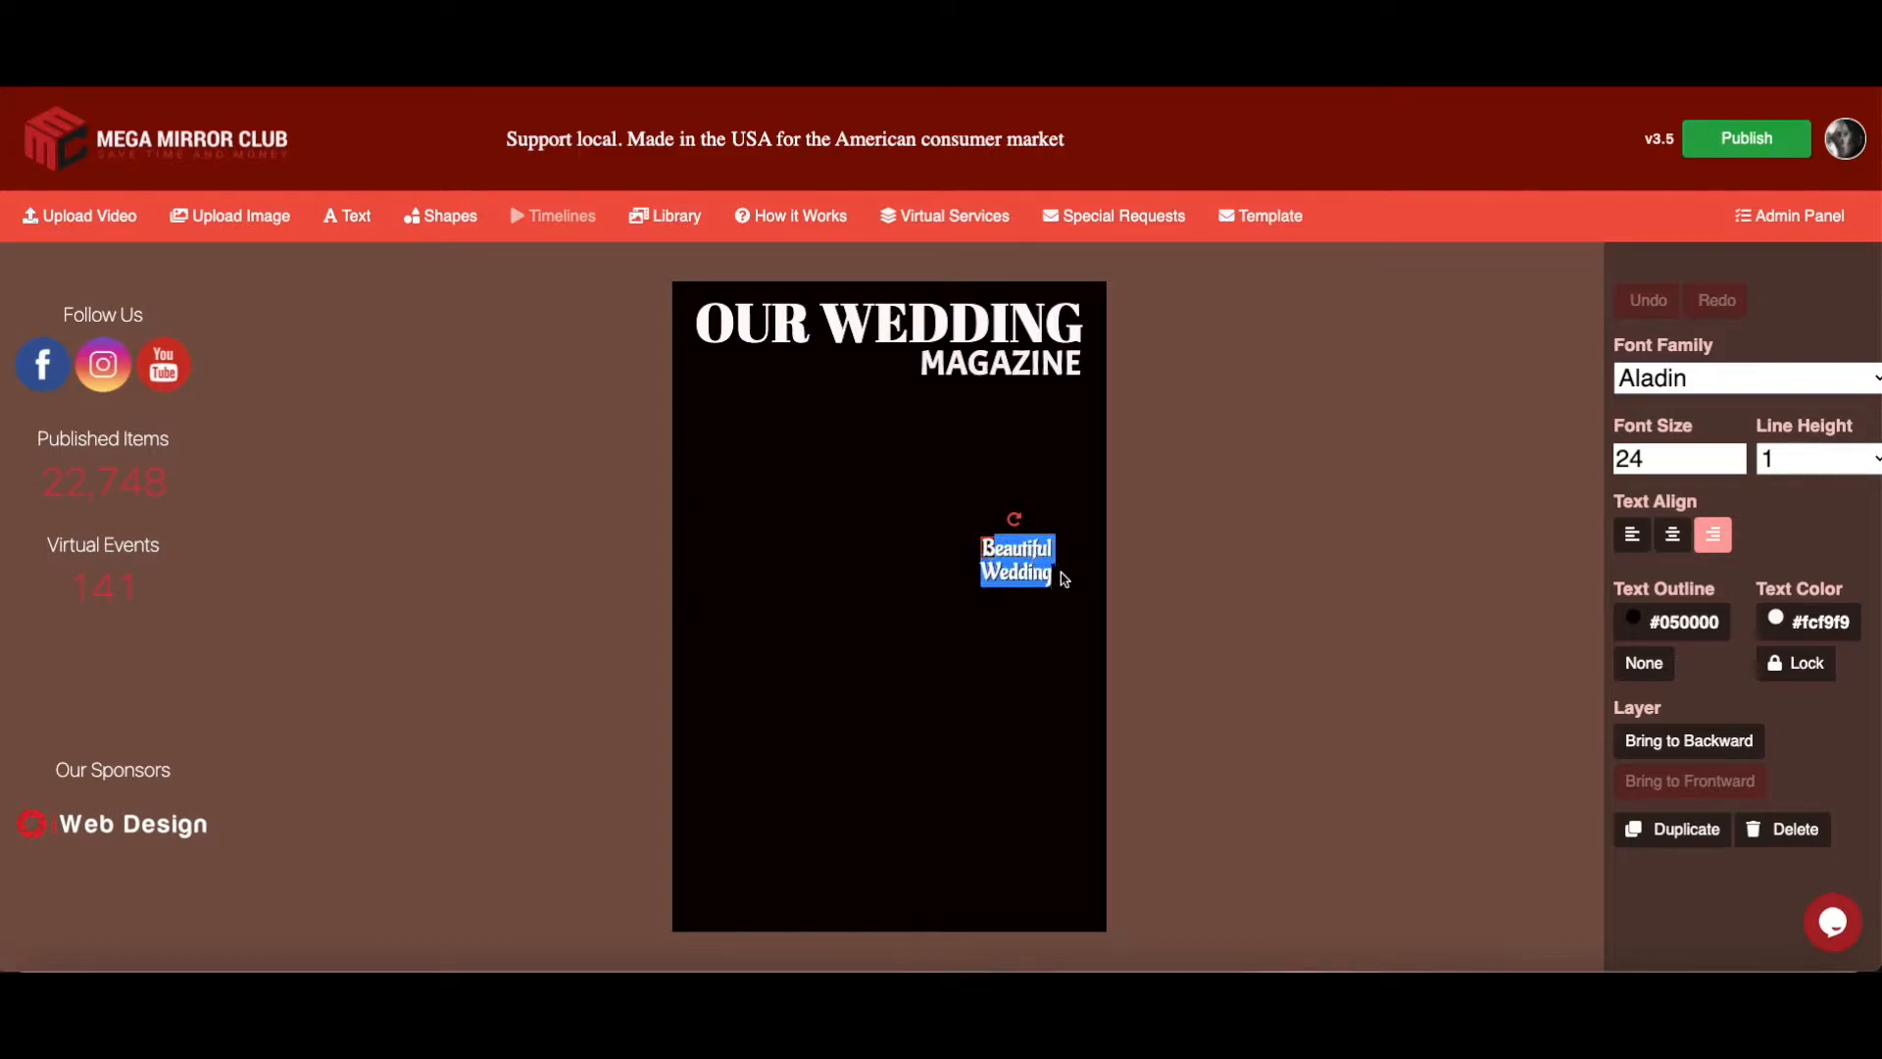
{"action": "type", "text": "EAUT"}
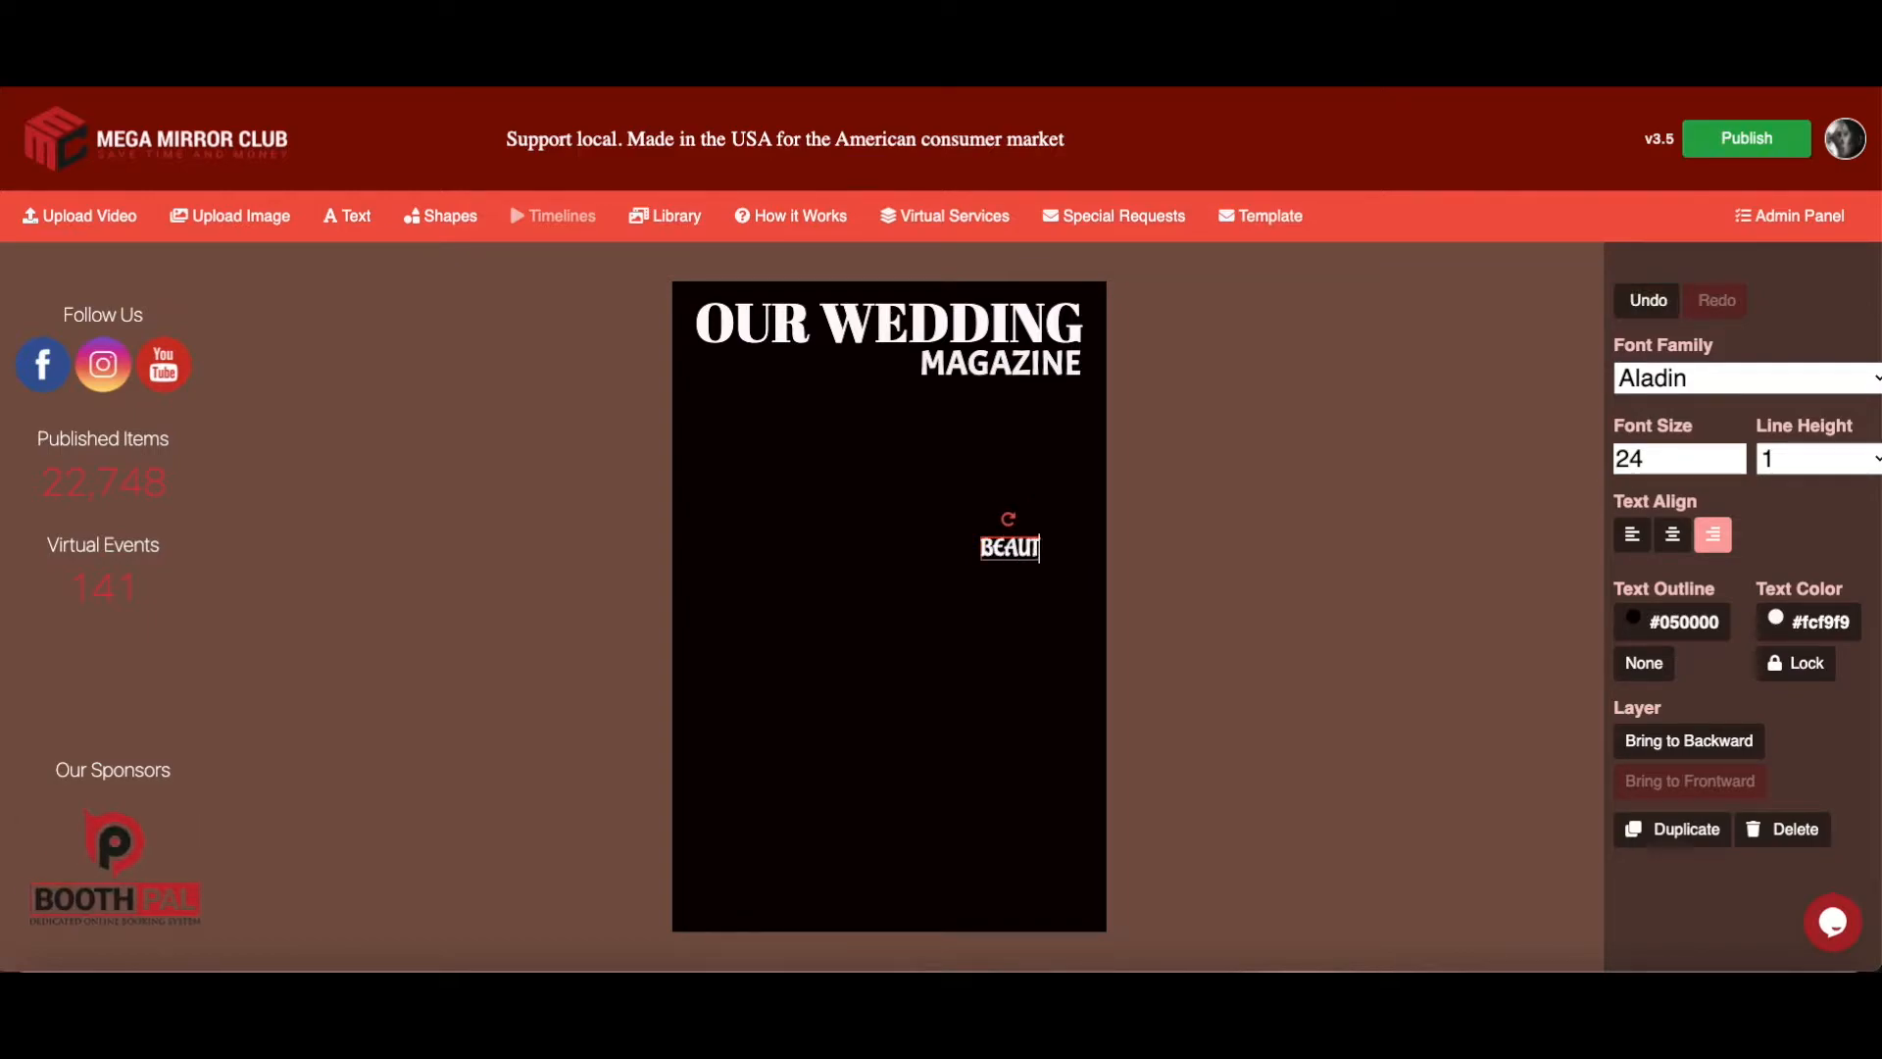
{"action": "type", "text": "IFUL"}
{"action": "key", "text": "Return"}
{"action": "type", "text": "WEDDING"}
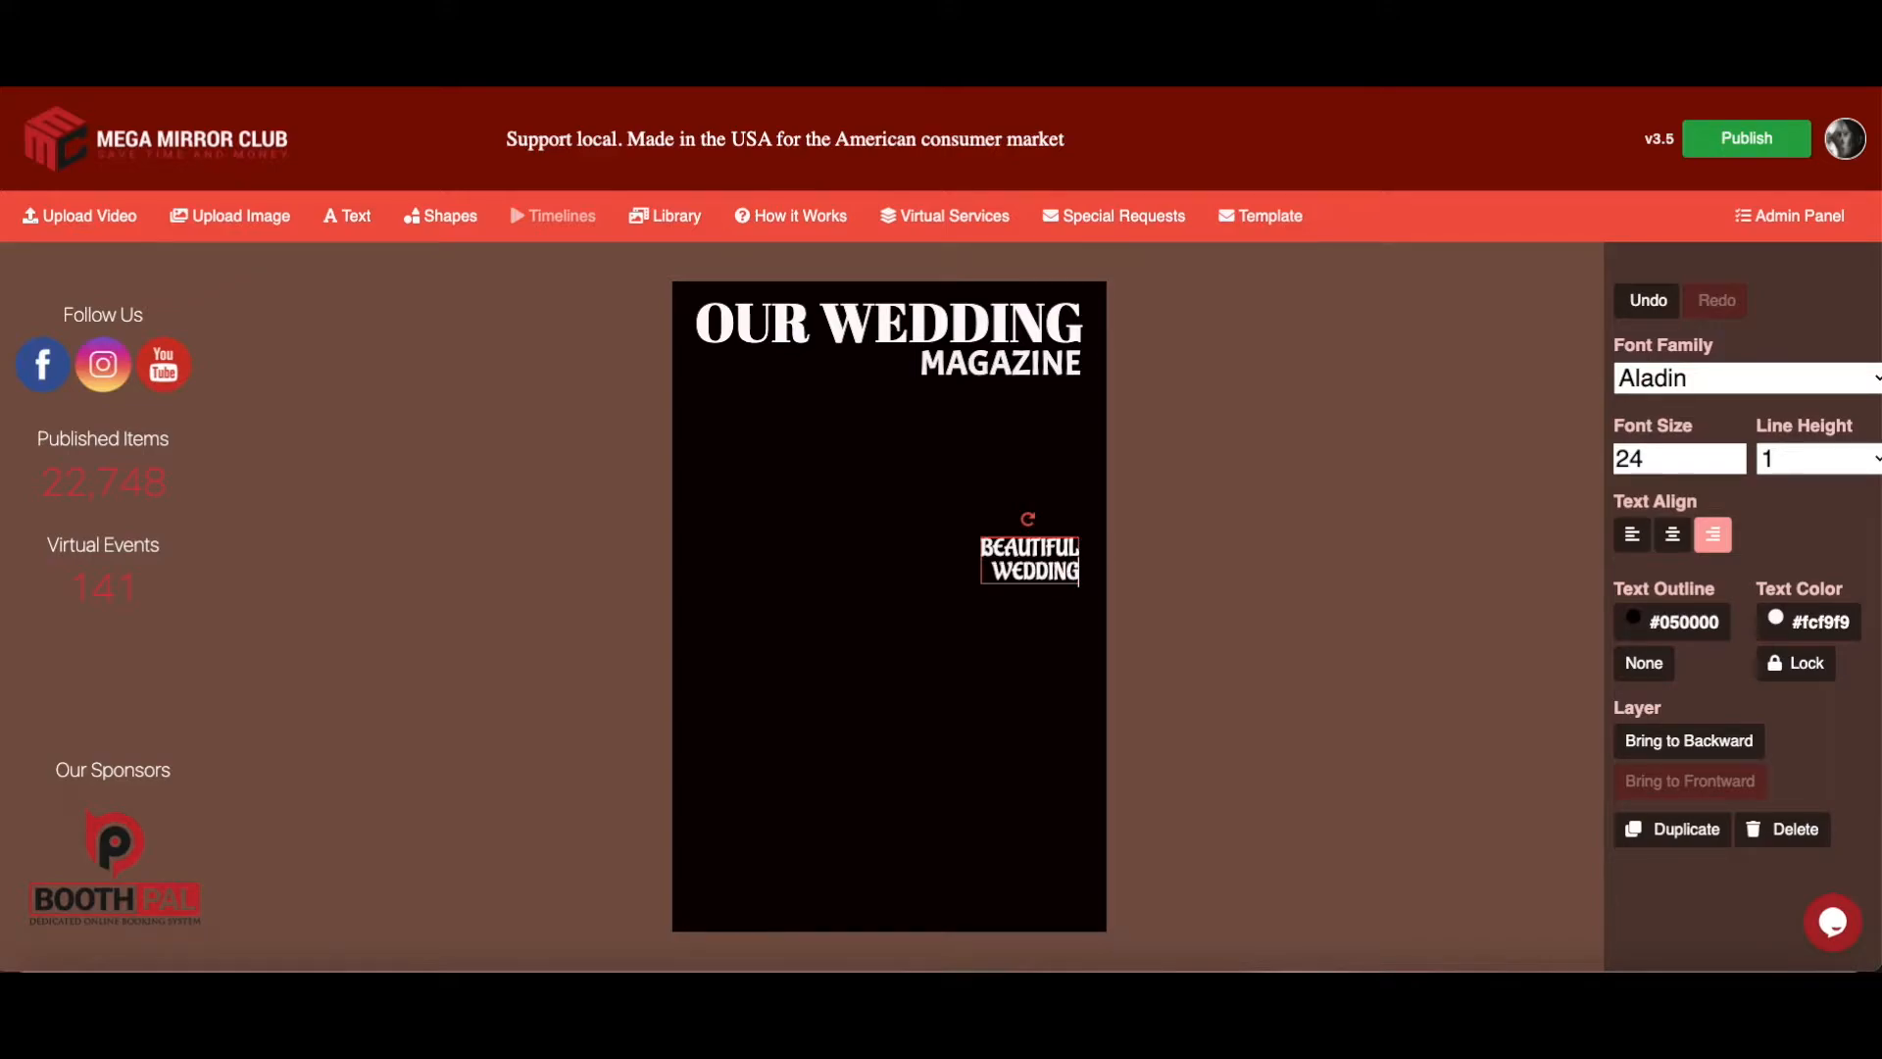
Change the "BEAUTIFUL WEDDING" font family to Abril Fatface and move the text slightly inward from the cover's right edge
{"action": "left_click", "coordinate": [1663, 382]}
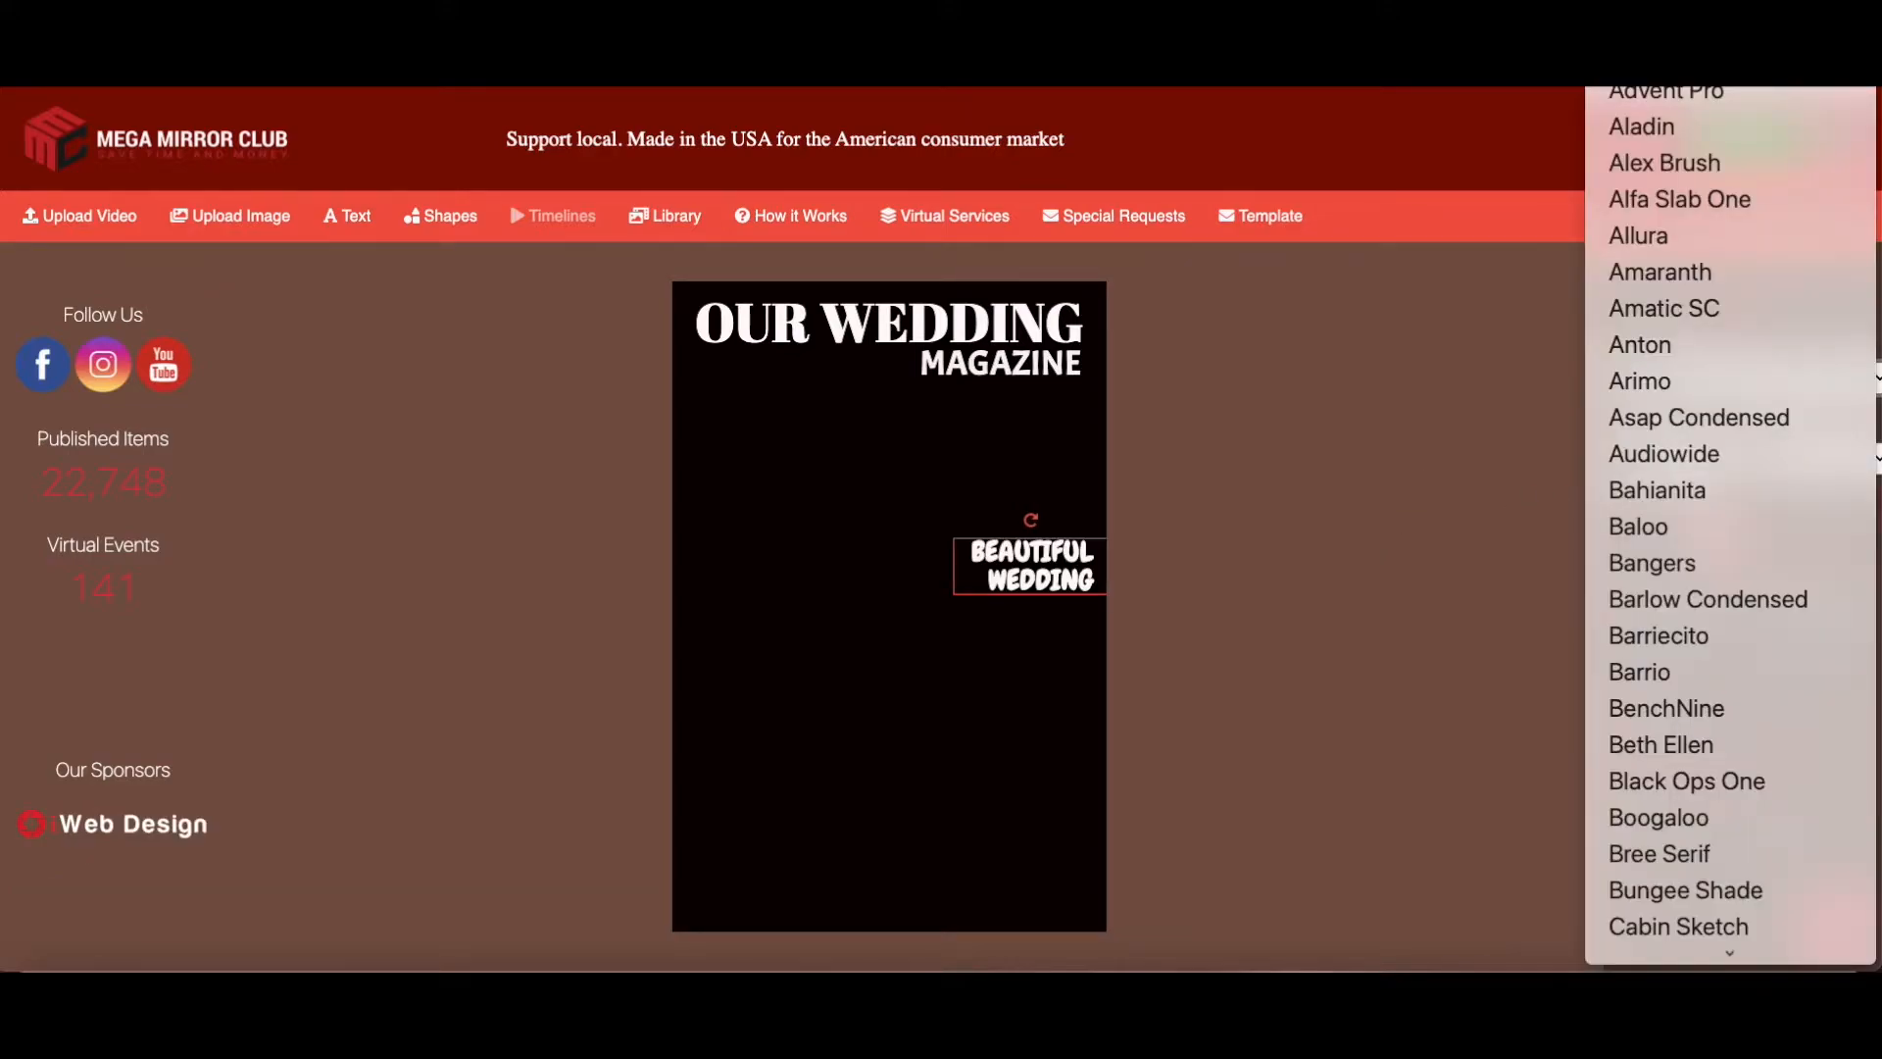
{"action": "left_click", "coordinate": [1671, 54]}
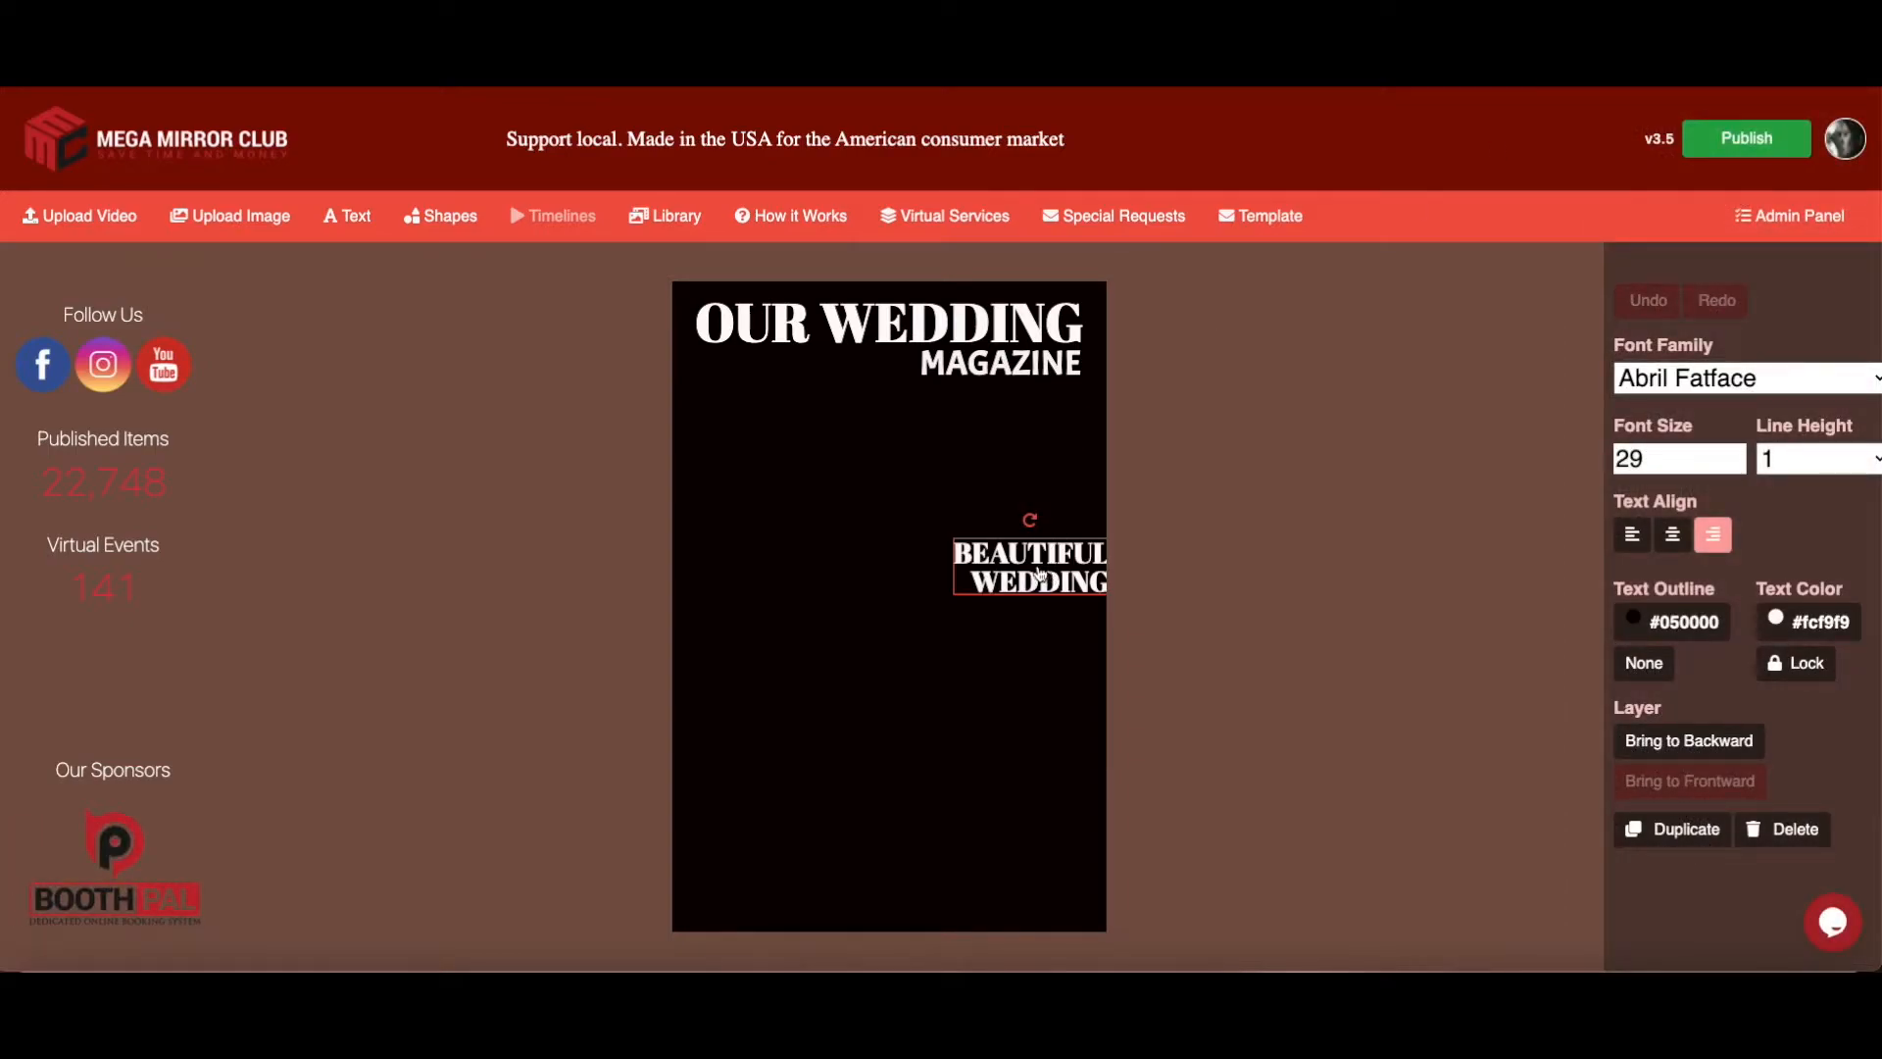
{"action": "left_click_drag", "start_coordinate": [1049, 578], "coordinate": [1032, 575]}
Reduce the "BEAUTIFUL WEDDING" text's font size to 24
{"action": "left_click", "coordinate": [1738, 467]}
{"action": "left_click", "coordinate": [1739, 469]}
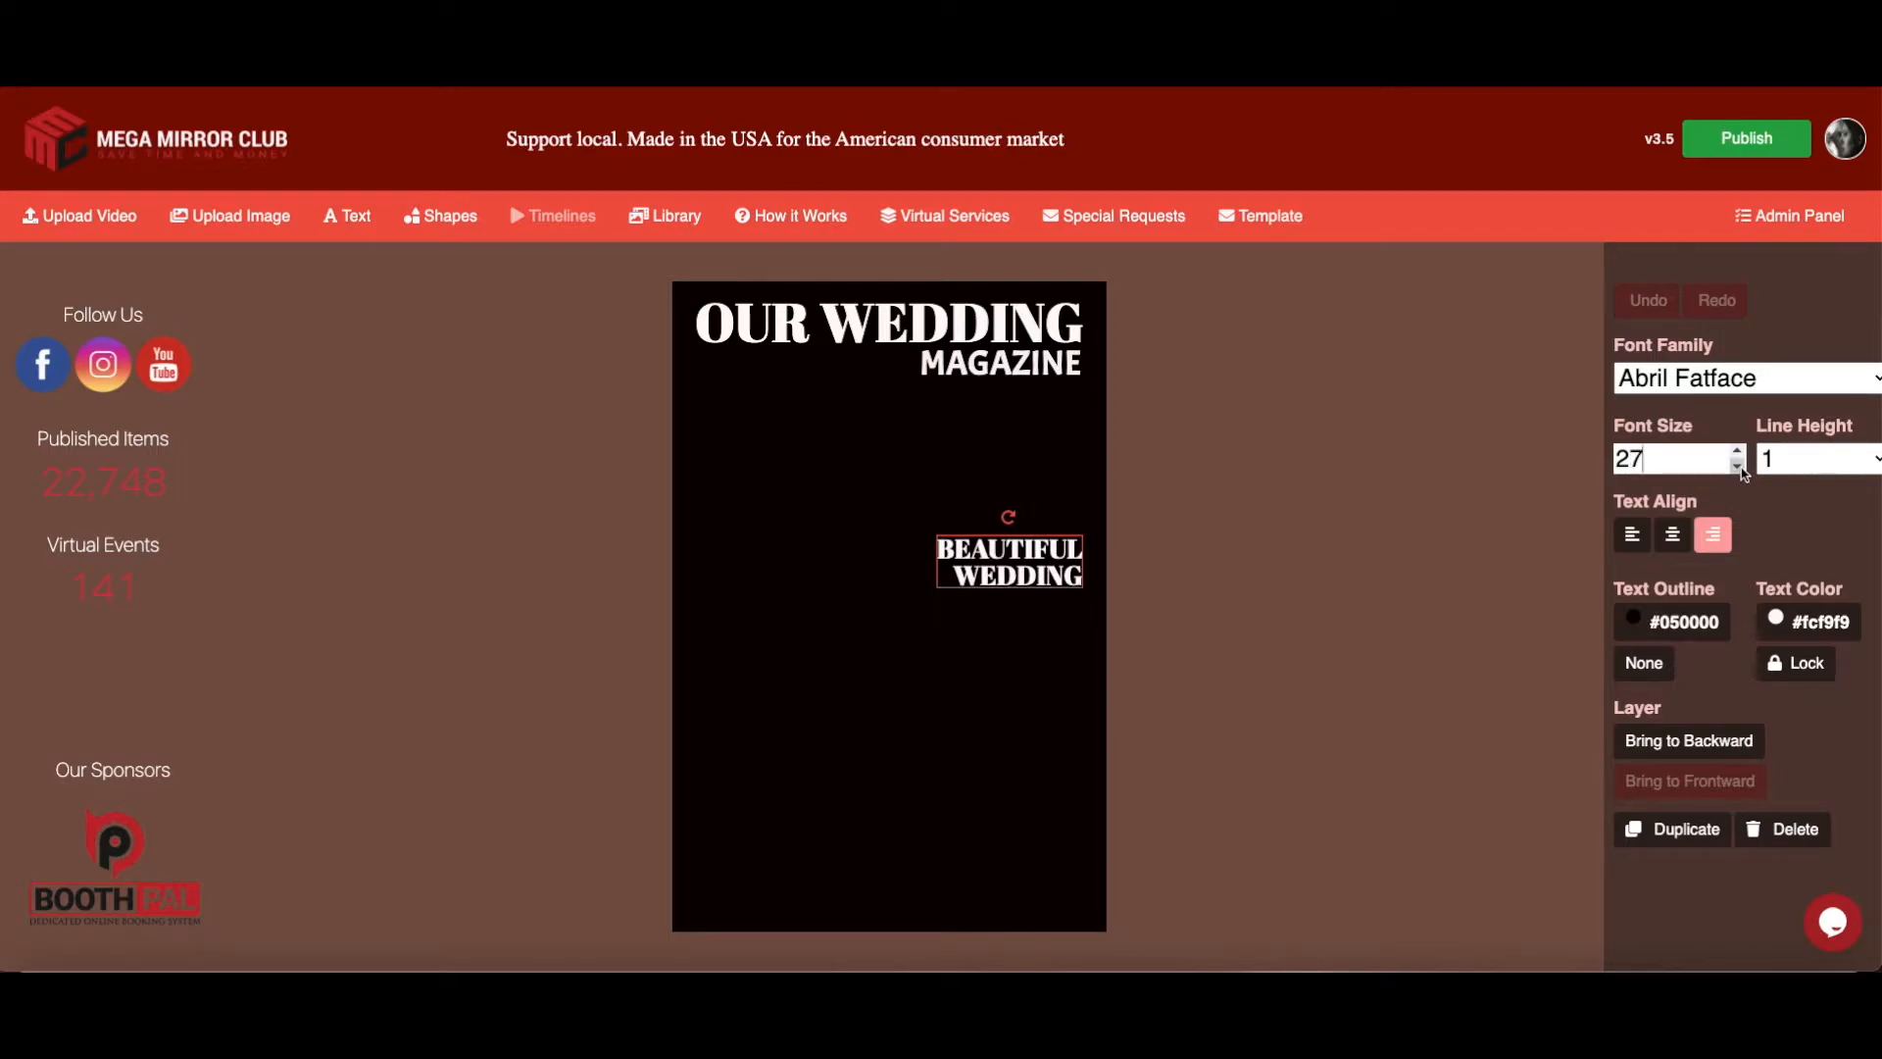
{"action": "left_click", "coordinate": [1739, 468]}
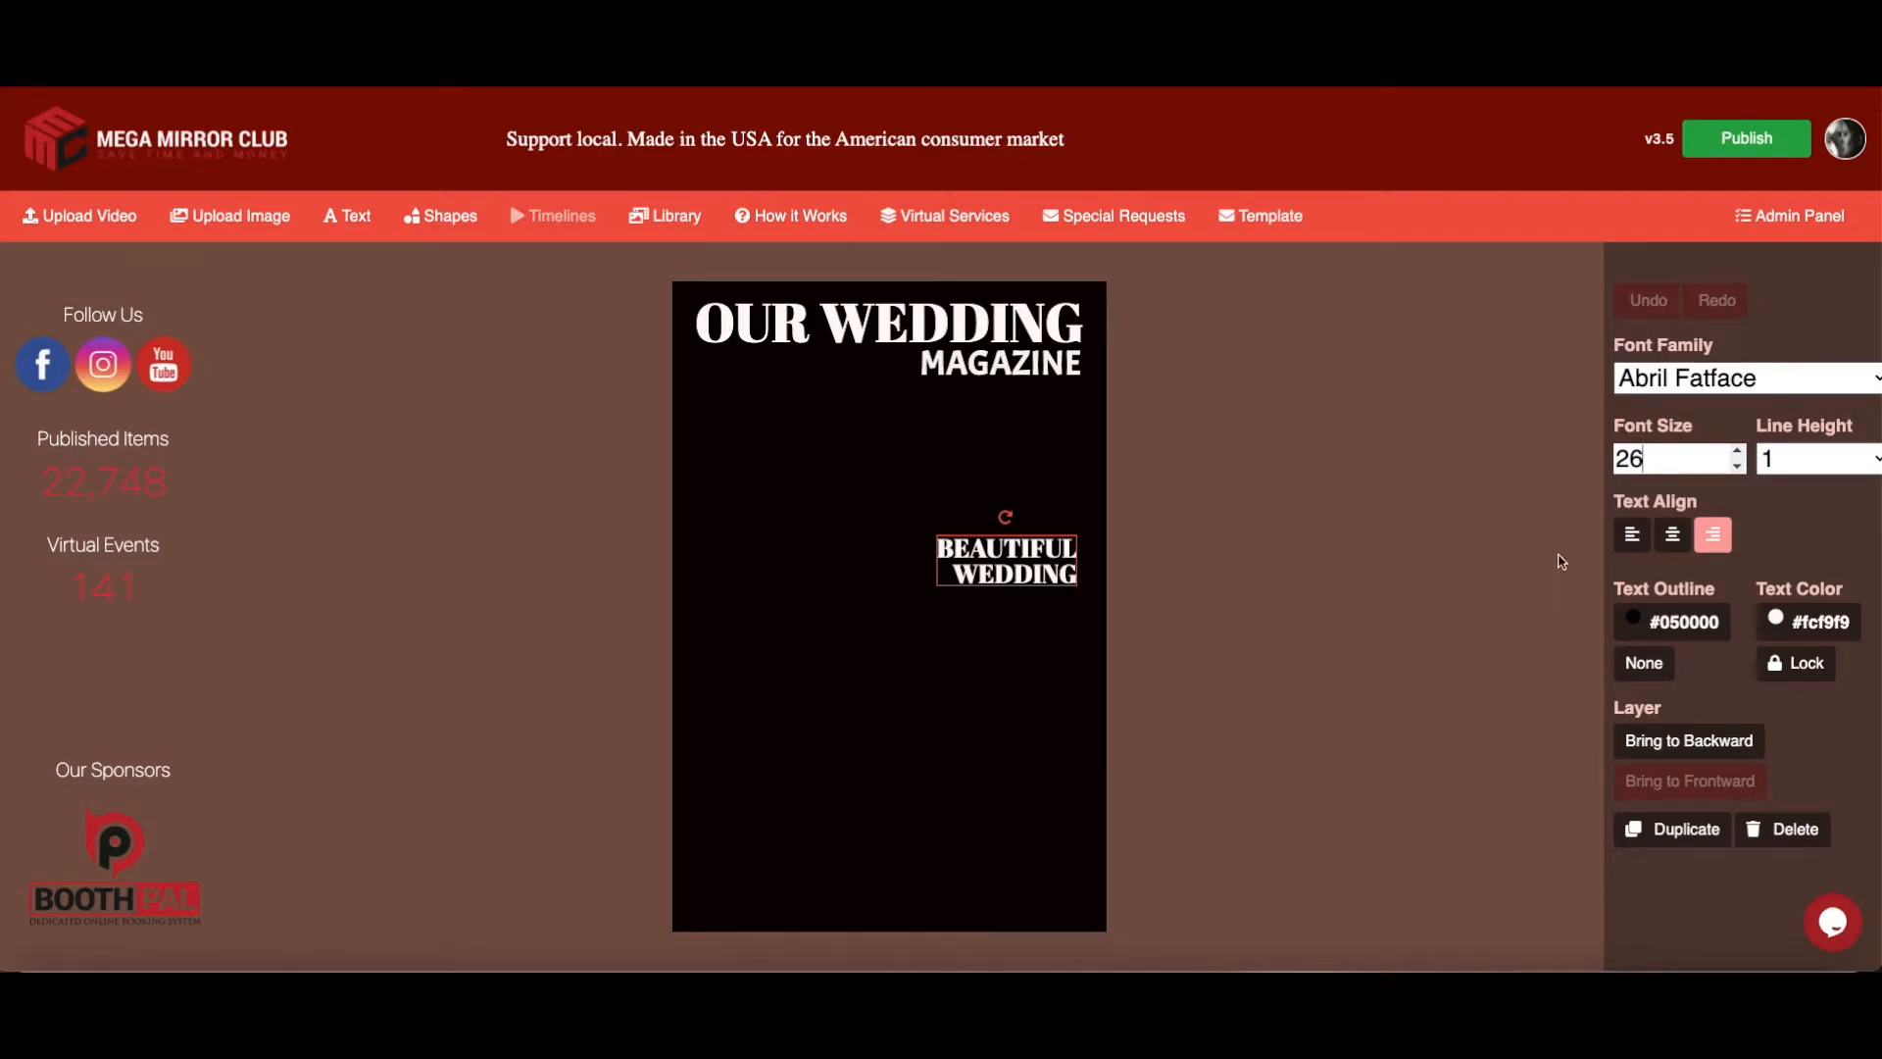
{"action": "left_click", "coordinate": [1739, 467]}
{"action": "left_click", "coordinate": [1740, 467]}
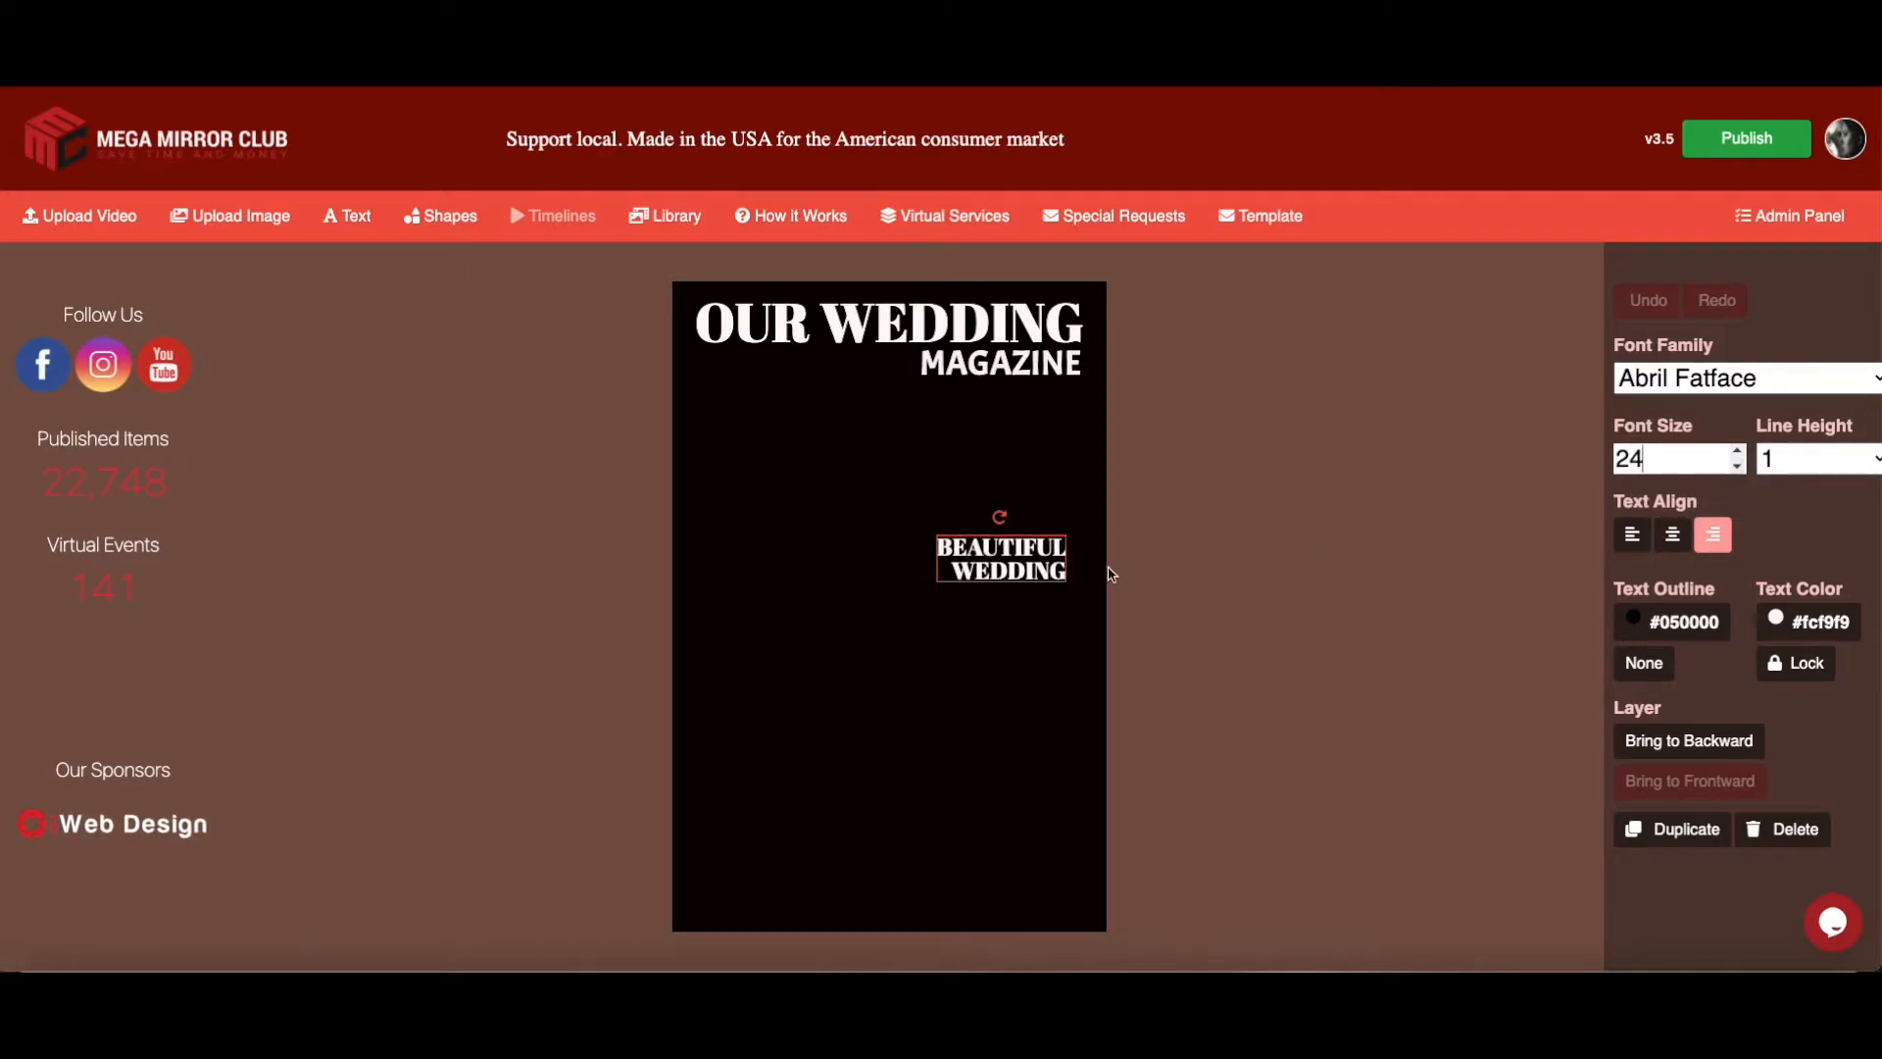
Move "BEAUTIFUL WEDDING" closer to the cover's right edge and add a new text box below it
{"action": "left_click_drag", "start_coordinate": [1007, 568], "coordinate": [1032, 554]}
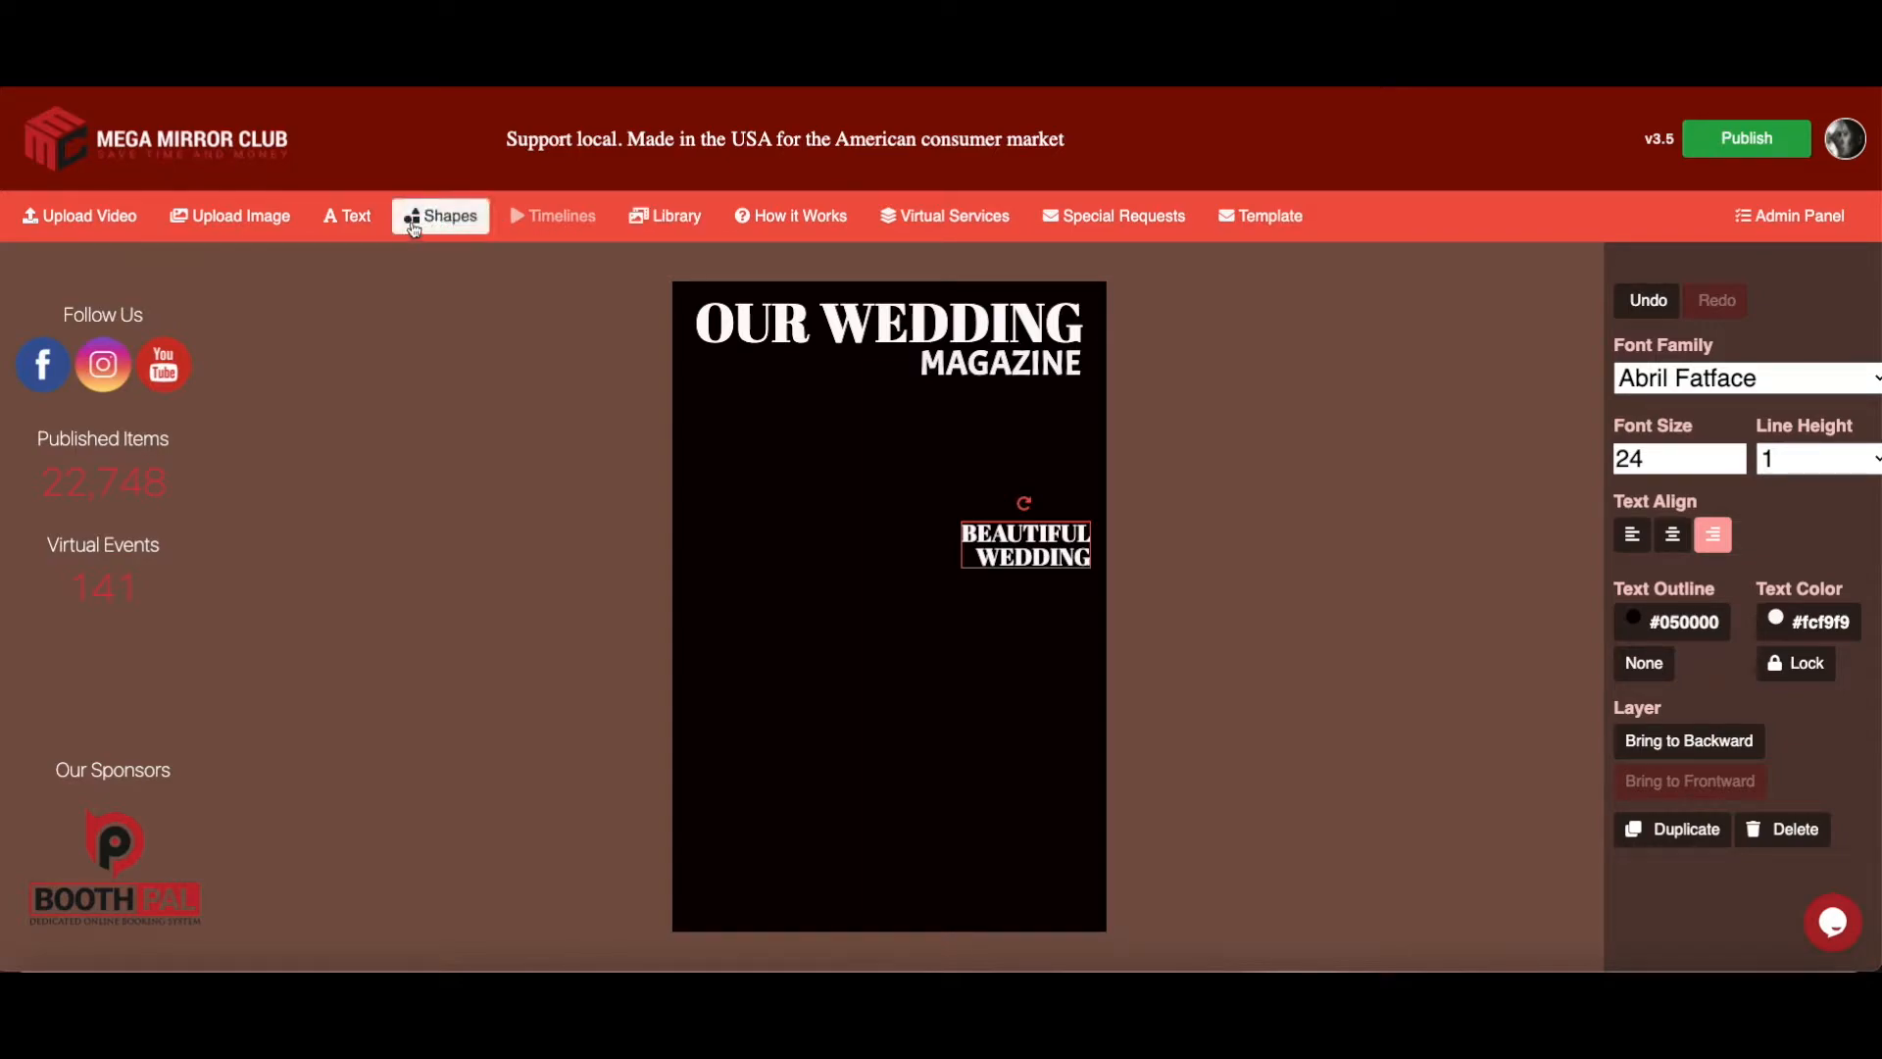
{"action": "left_click", "coordinate": [359, 225]}
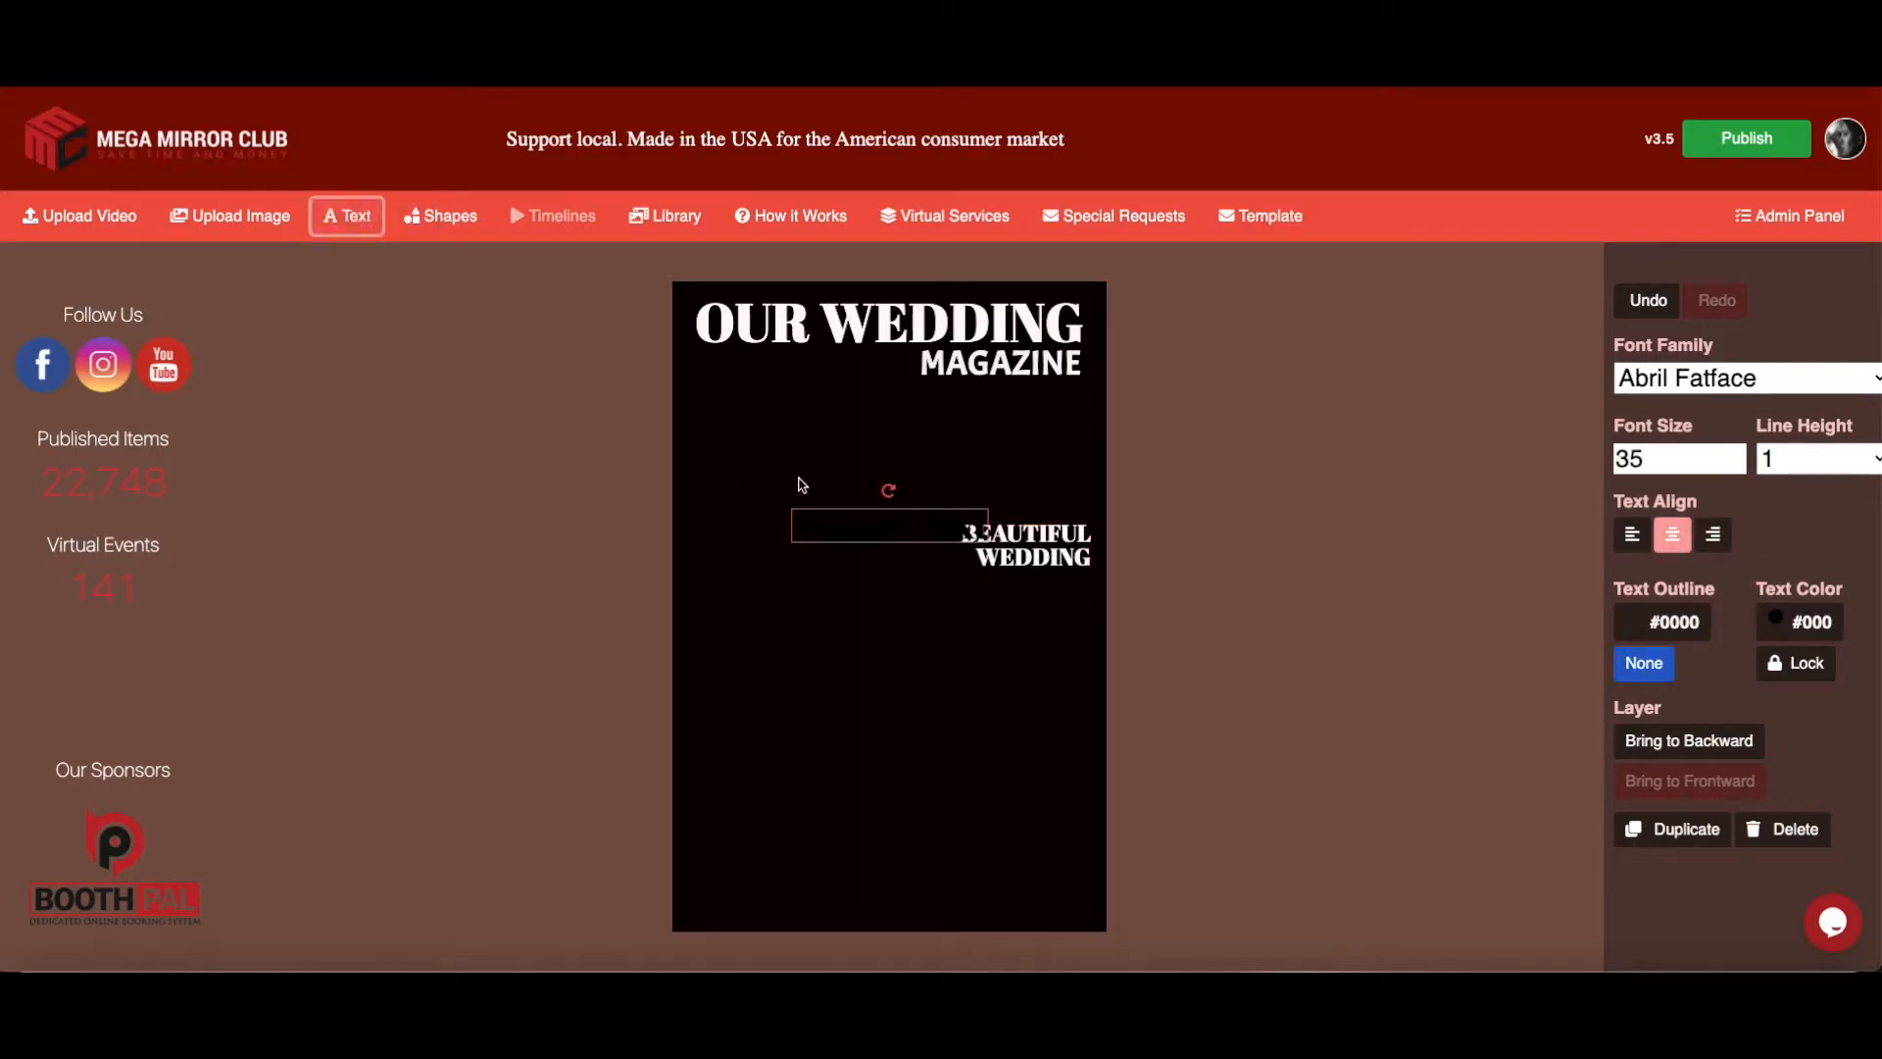
{"action": "left_click_drag", "start_coordinate": [881, 535], "coordinate": [920, 673]}
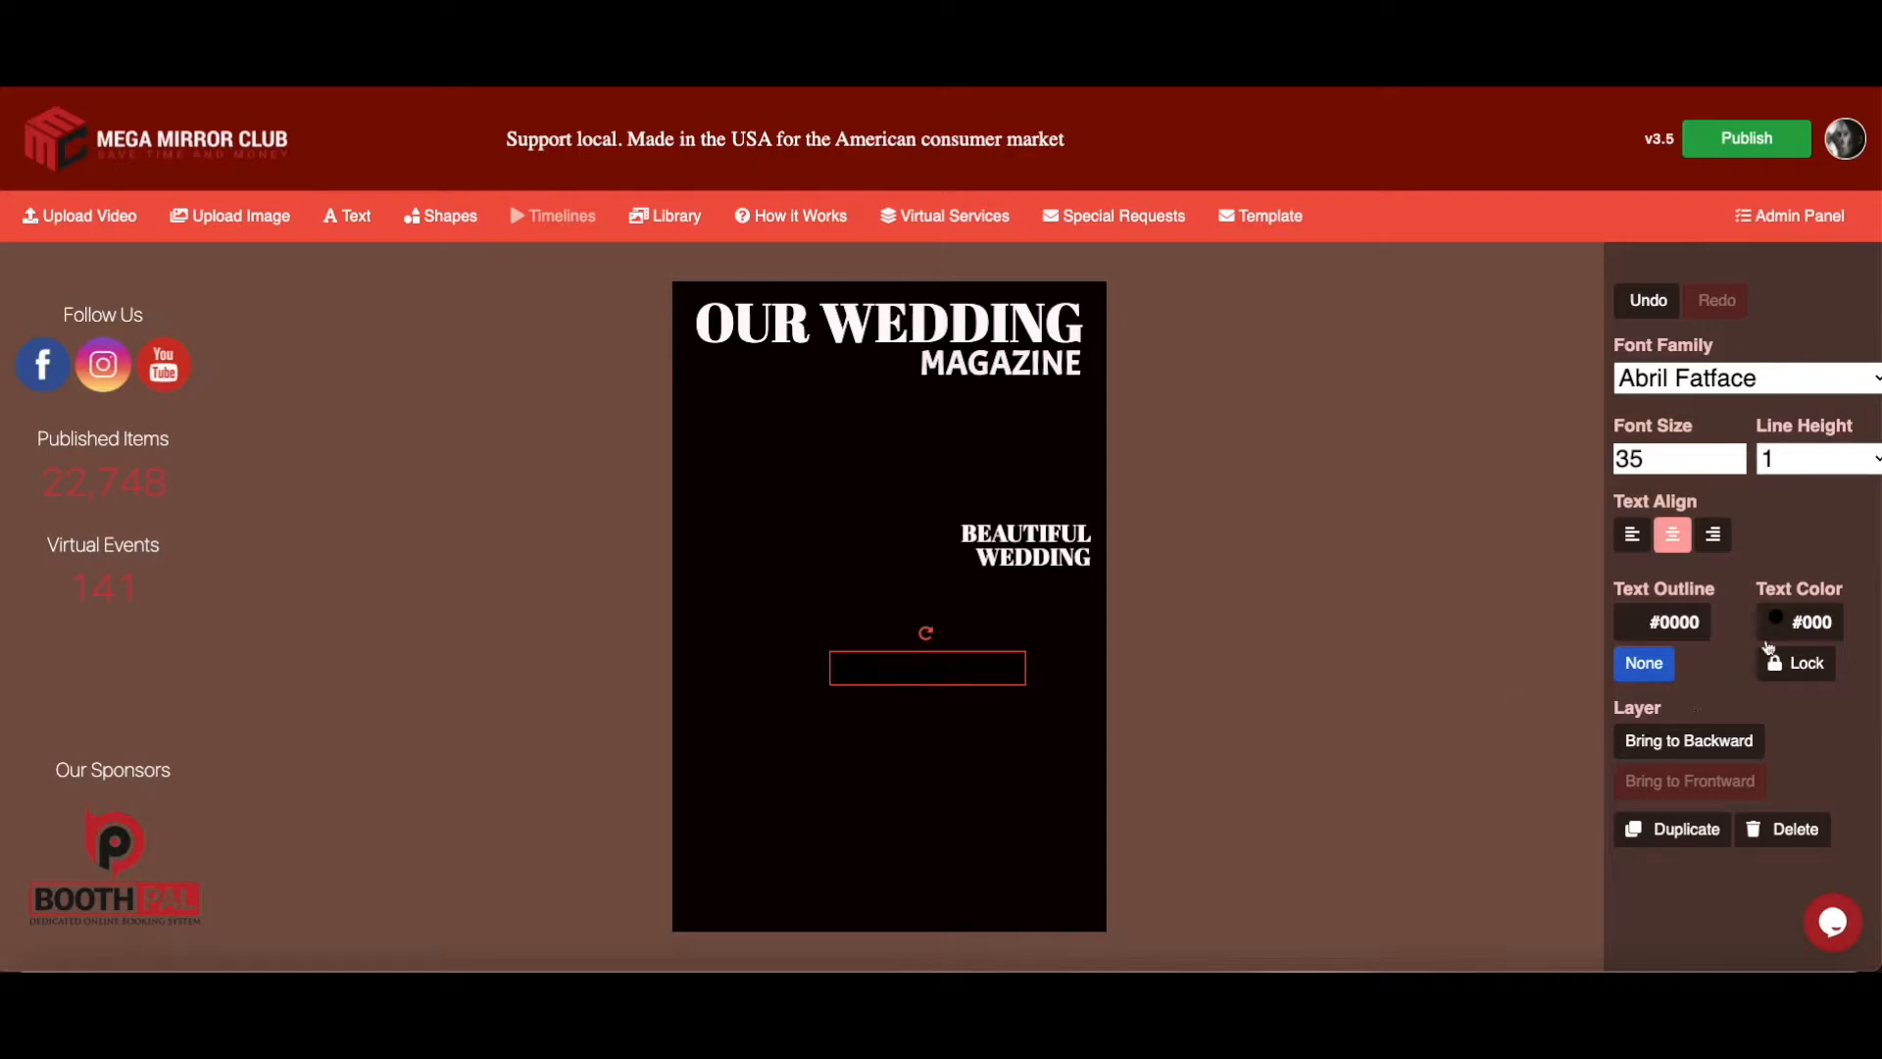
Set the new sample text's color to off-white #faf7f7 and its outline to near-black #060000
{"action": "left_click", "coordinate": [1788, 622]}
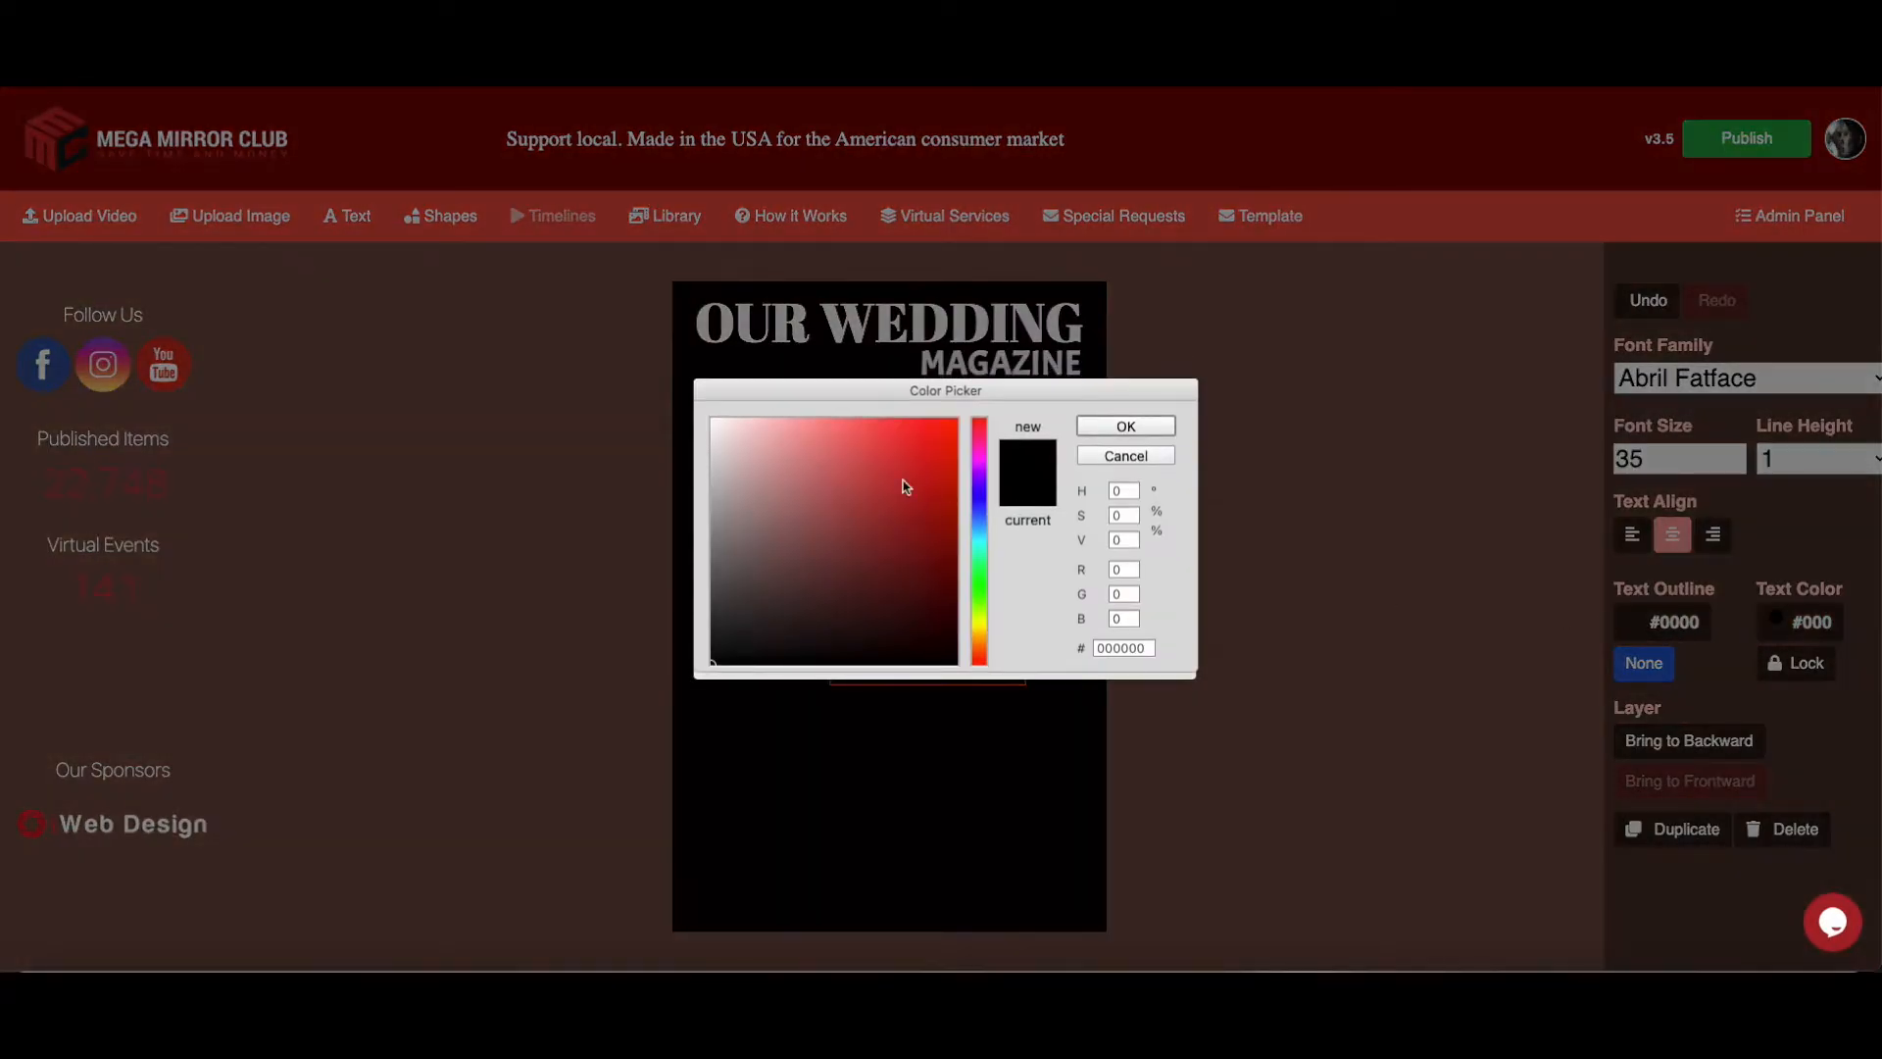
{"action": "left_click", "coordinate": [715, 428]}
{"action": "left_click", "coordinate": [1122, 428]}
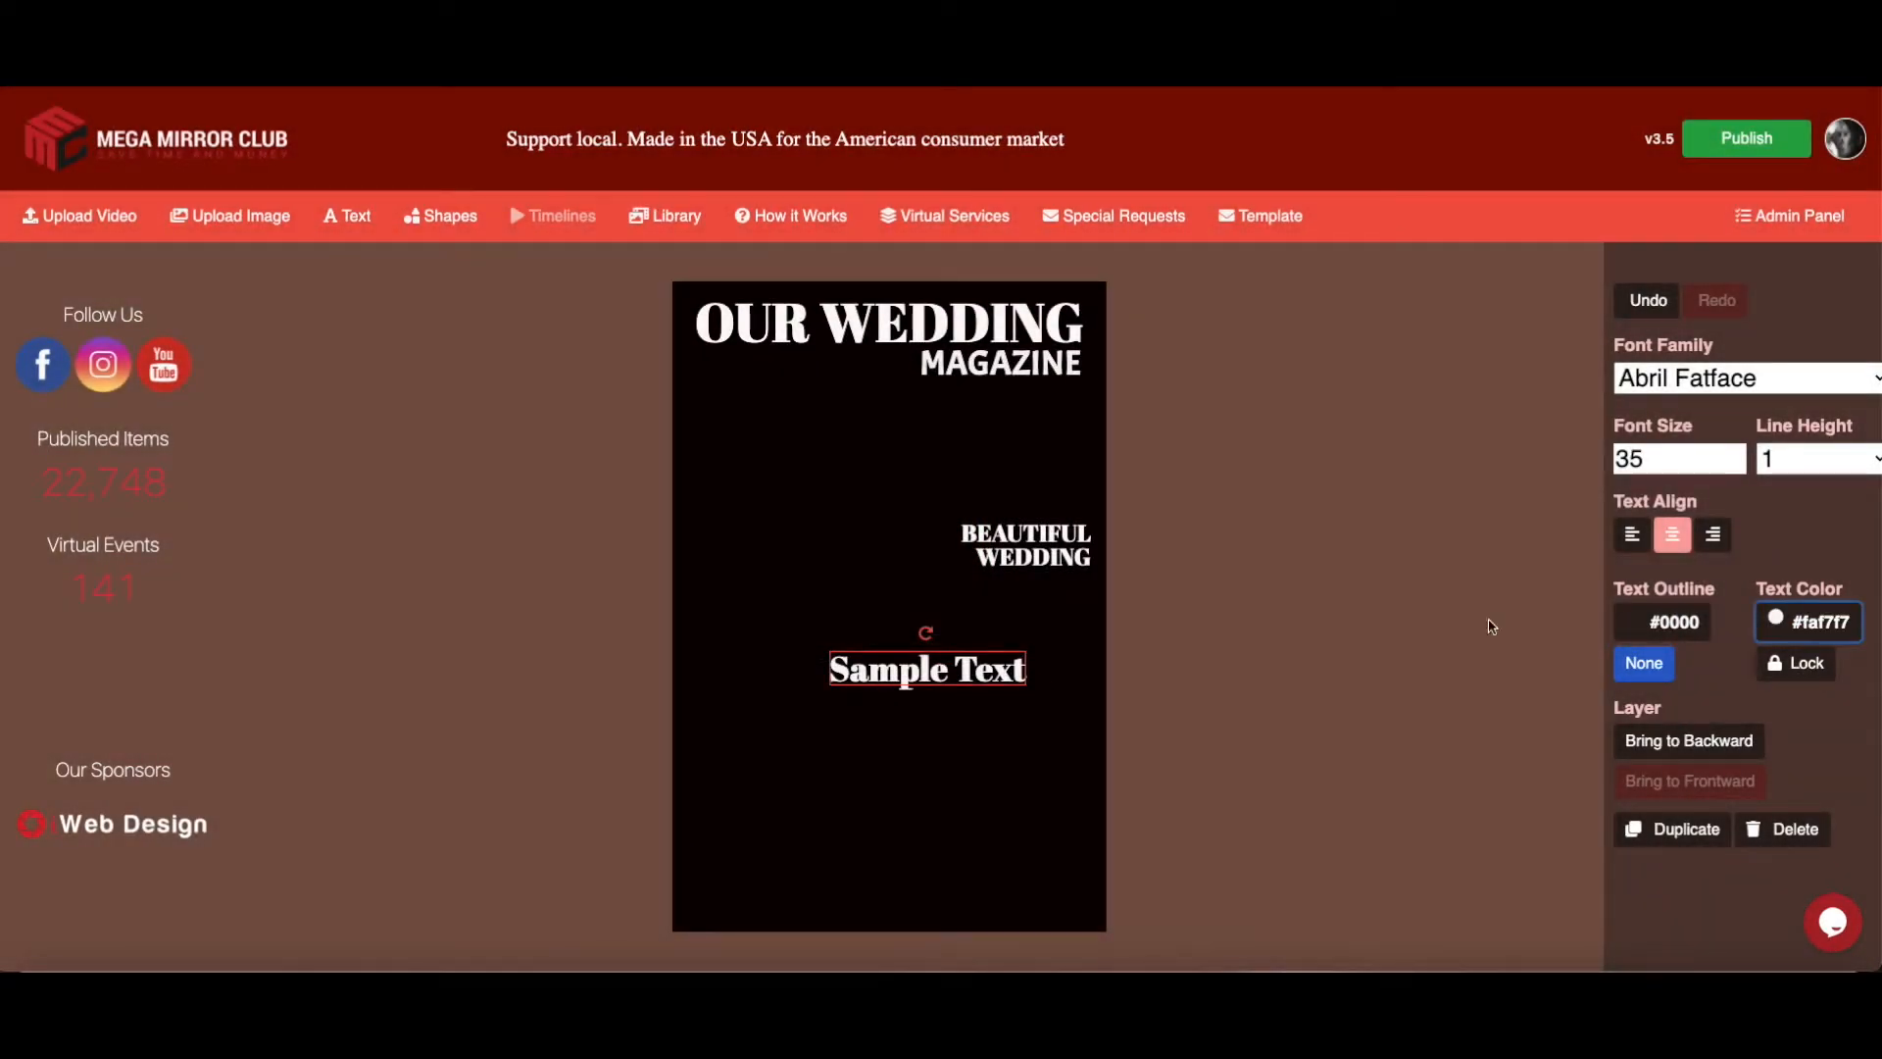
{"action": "left_click", "coordinate": [1697, 632]}
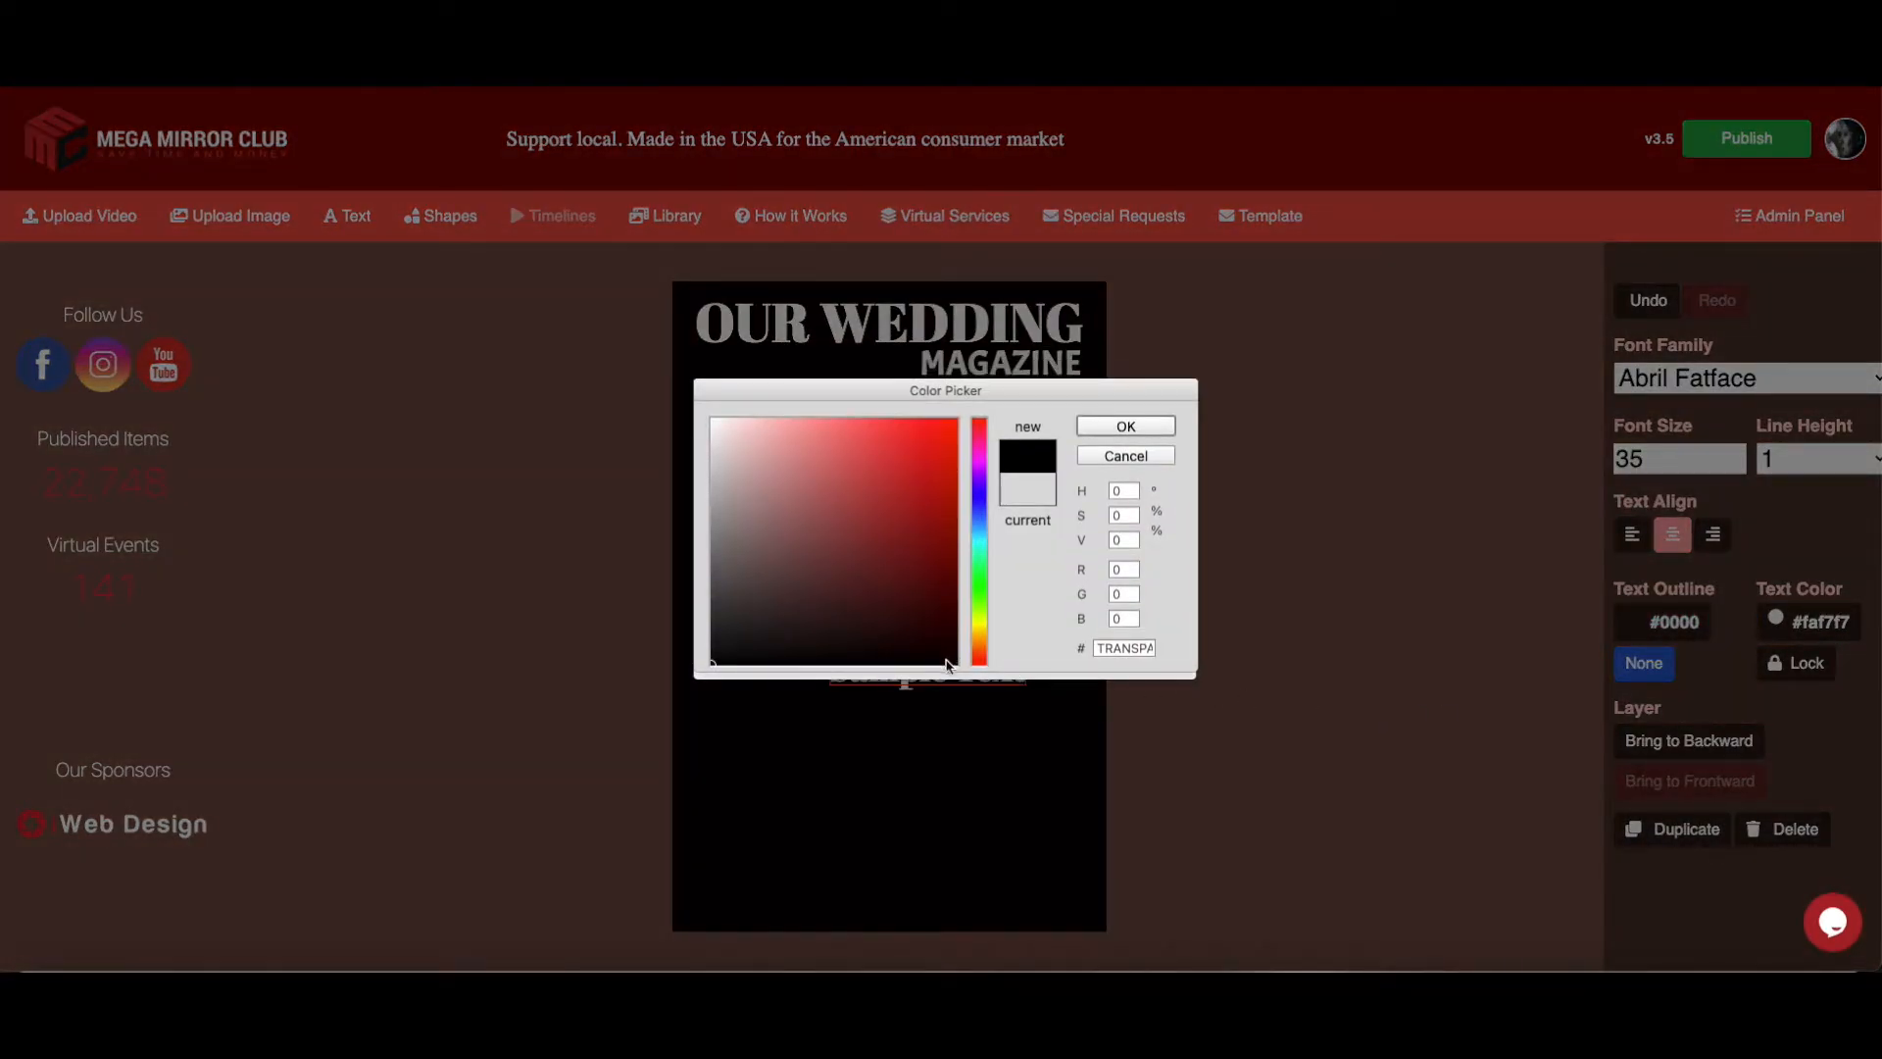
{"action": "left_click", "coordinate": [947, 666]}
{"action": "left_click", "coordinate": [1117, 431]}
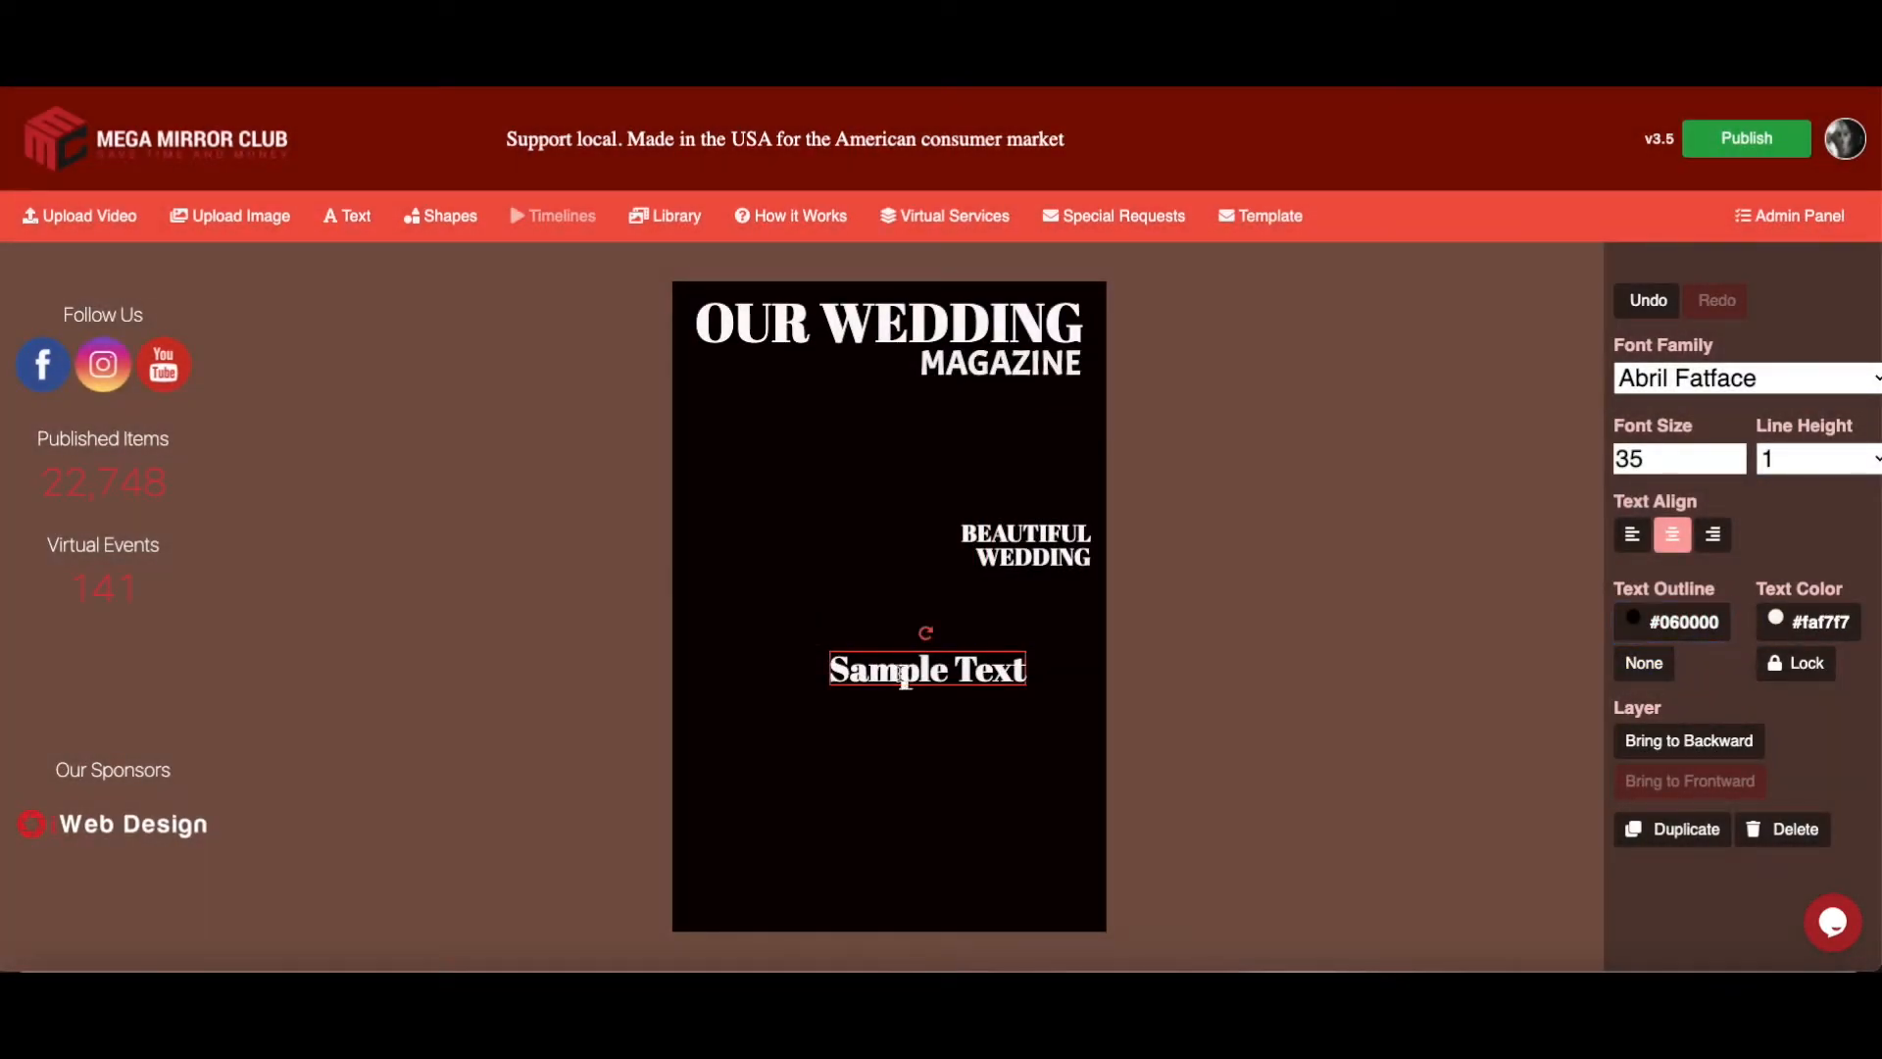
Replace the sample text with "THE DETAILS THAT MAKES IT SPECIAL" on three lines, breaking after "DETAILS" and "IT"
{"action": "left_click_drag", "start_coordinate": [833, 669], "coordinate": [1025, 674]}
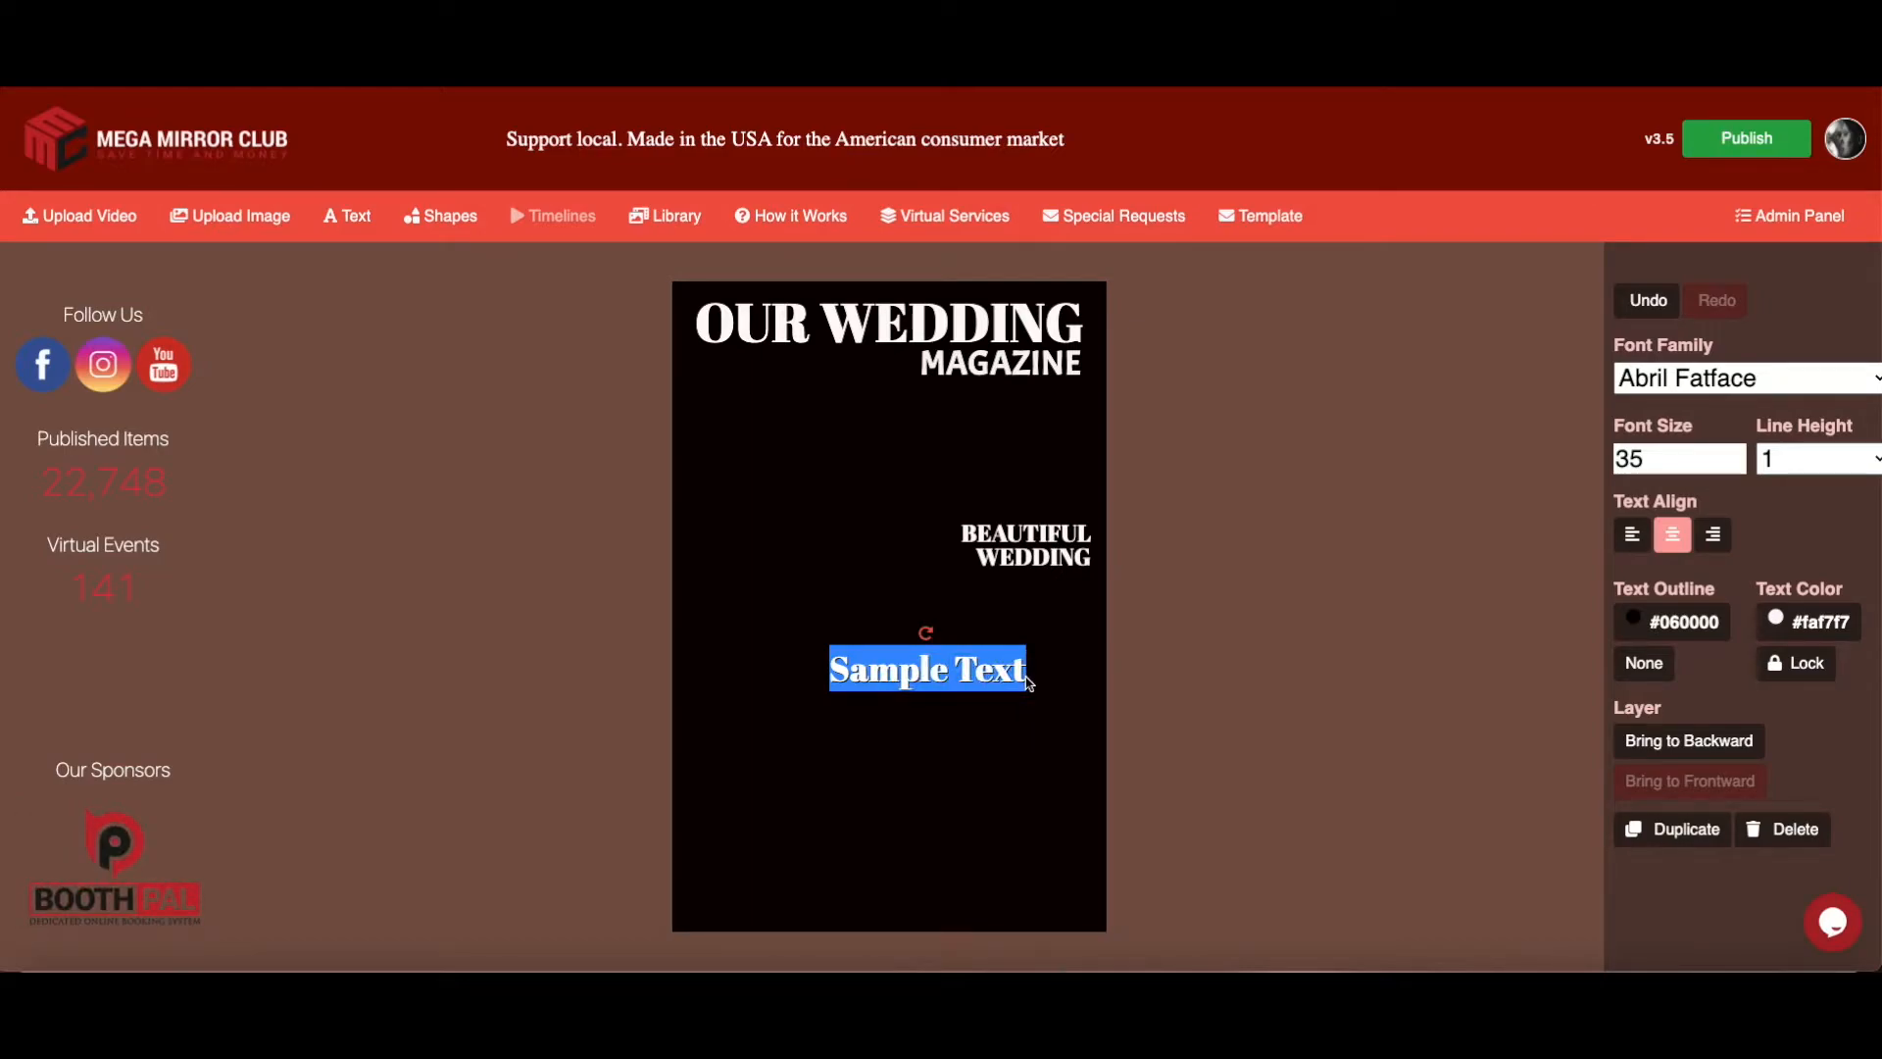
{"action": "type", "text": "THE"}
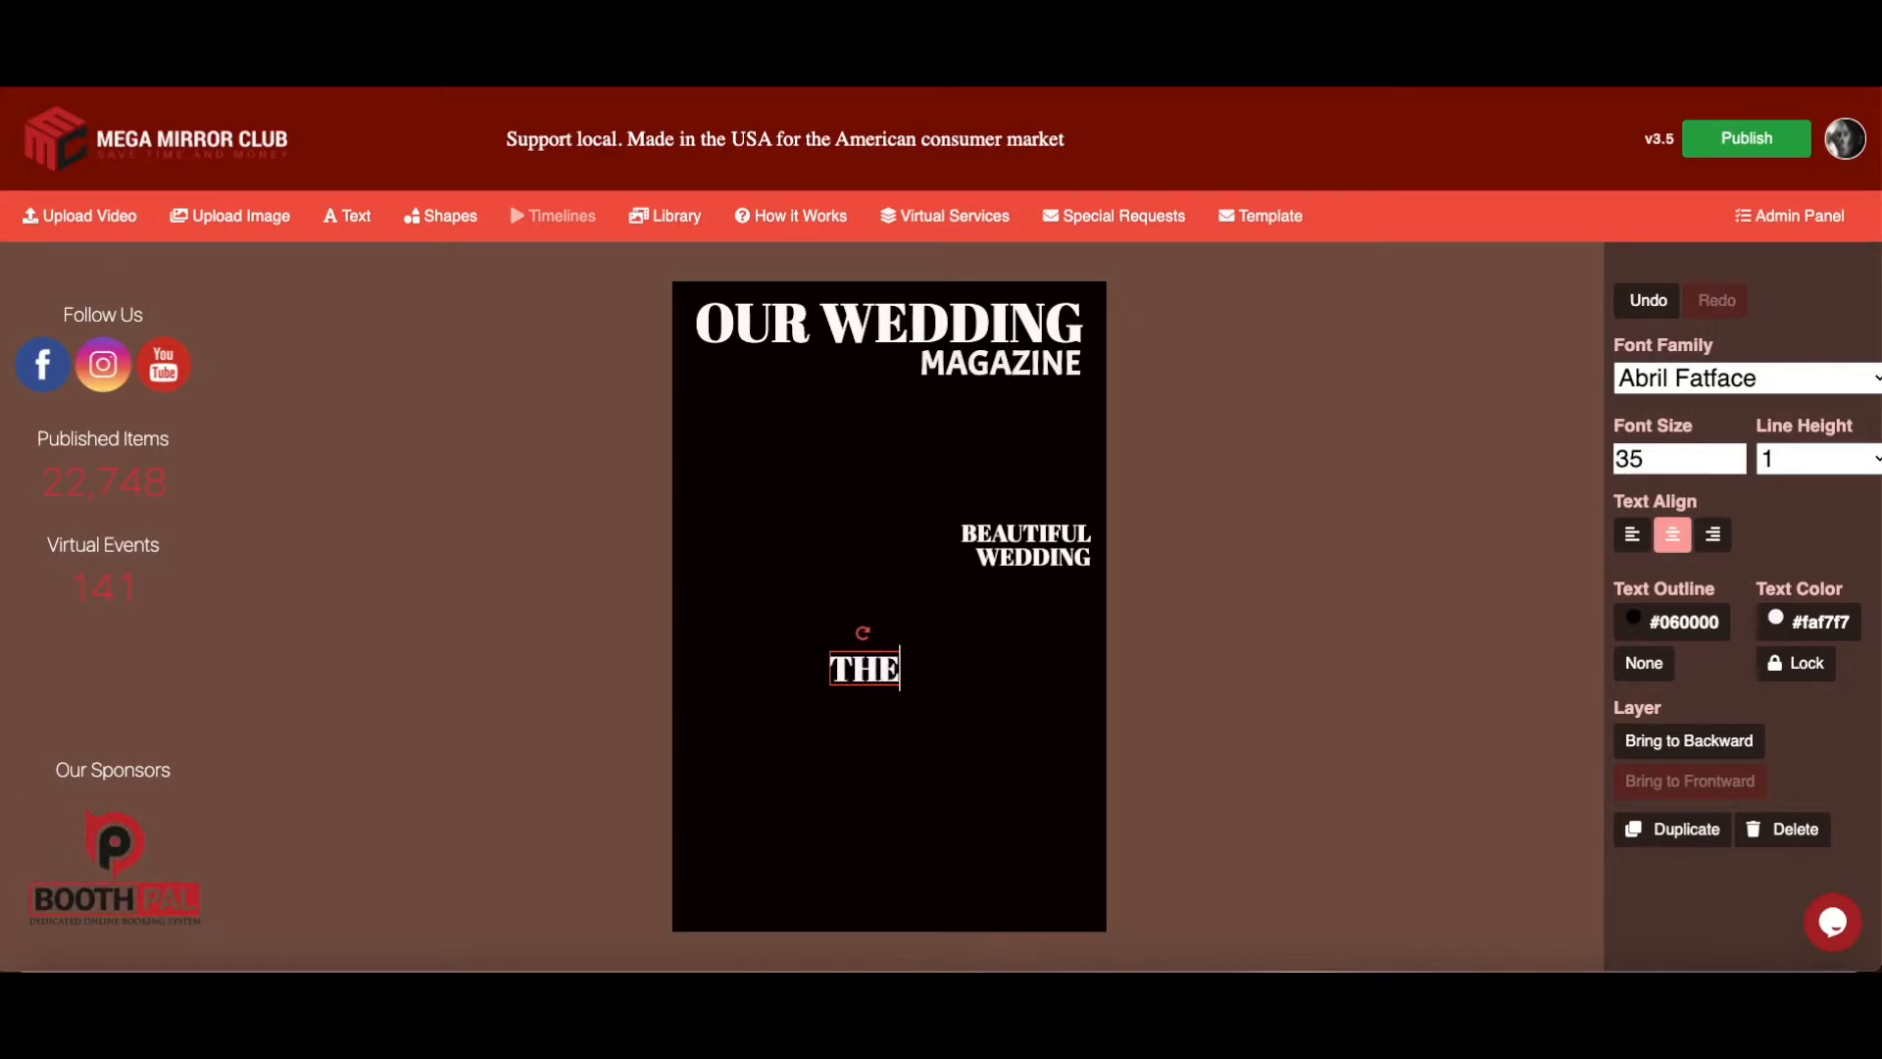
{"action": "type", "text": " DETAILS"}
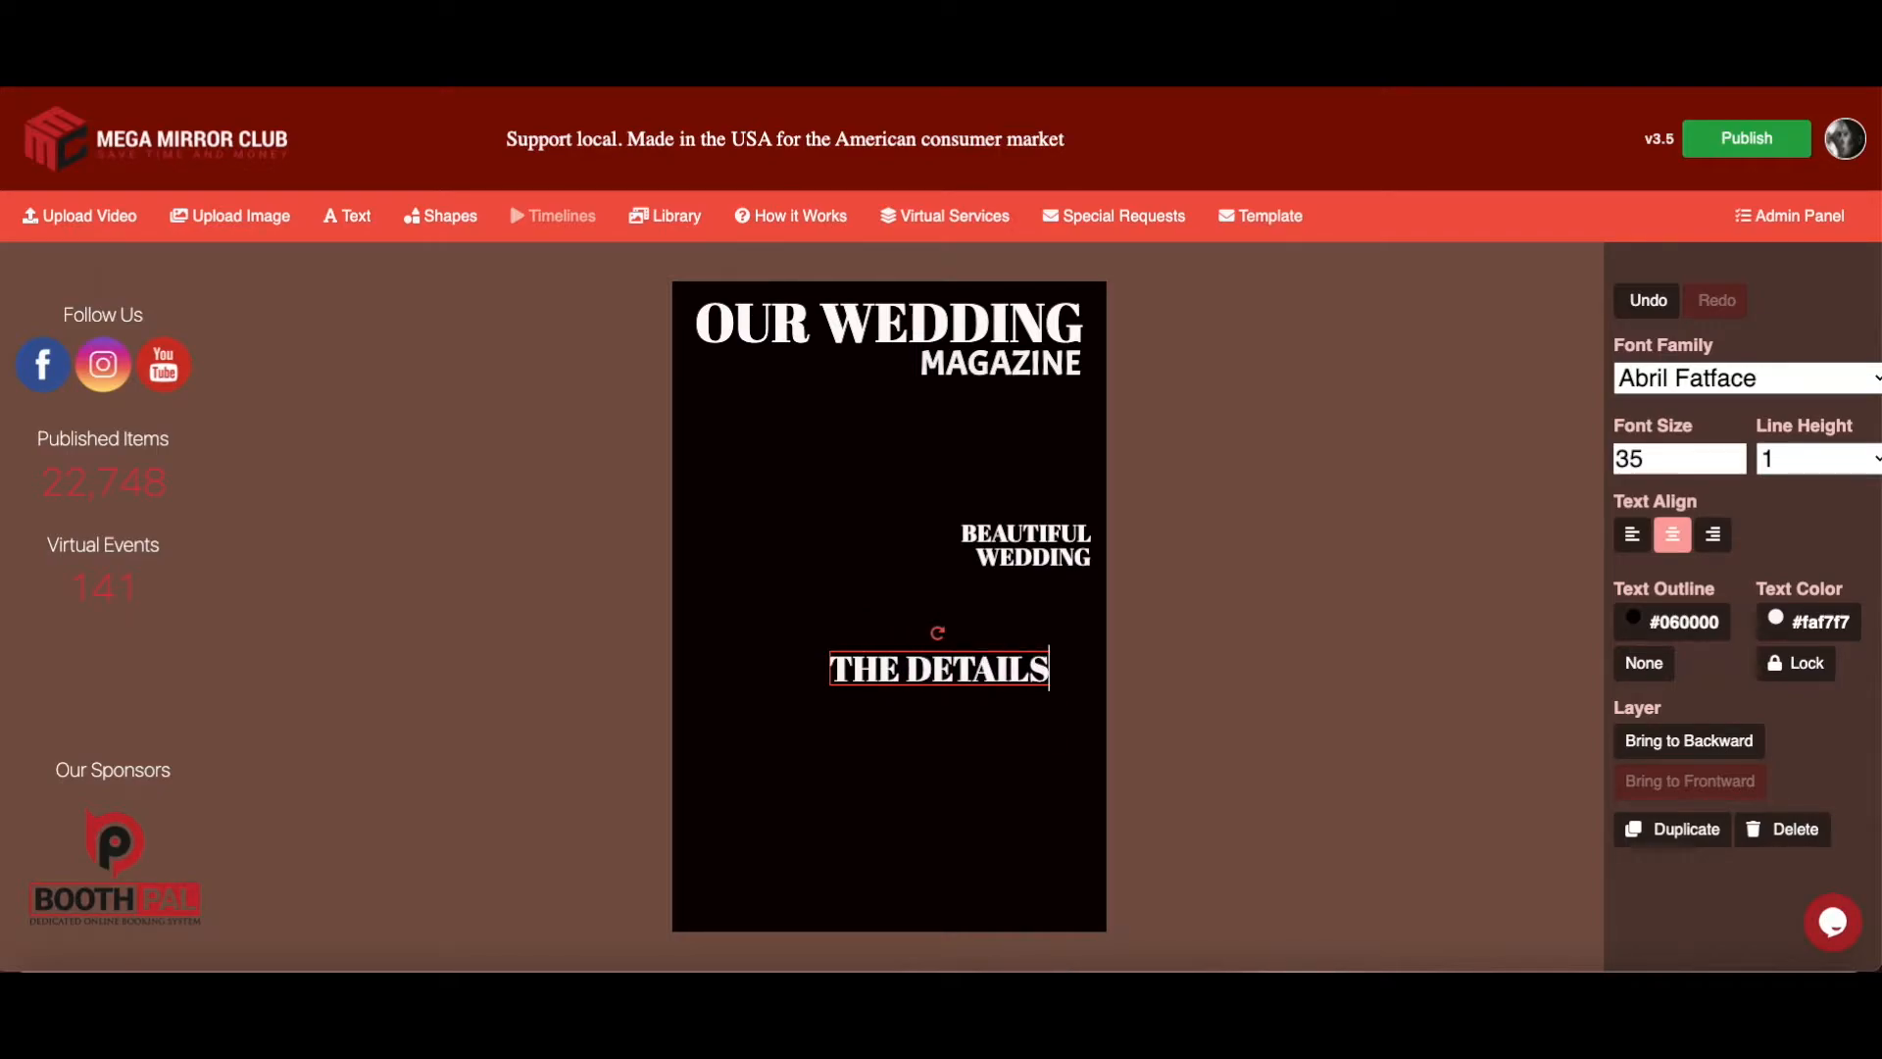
{"action": "key", "text": "Return"}
{"action": "type", "text": "THAT"}
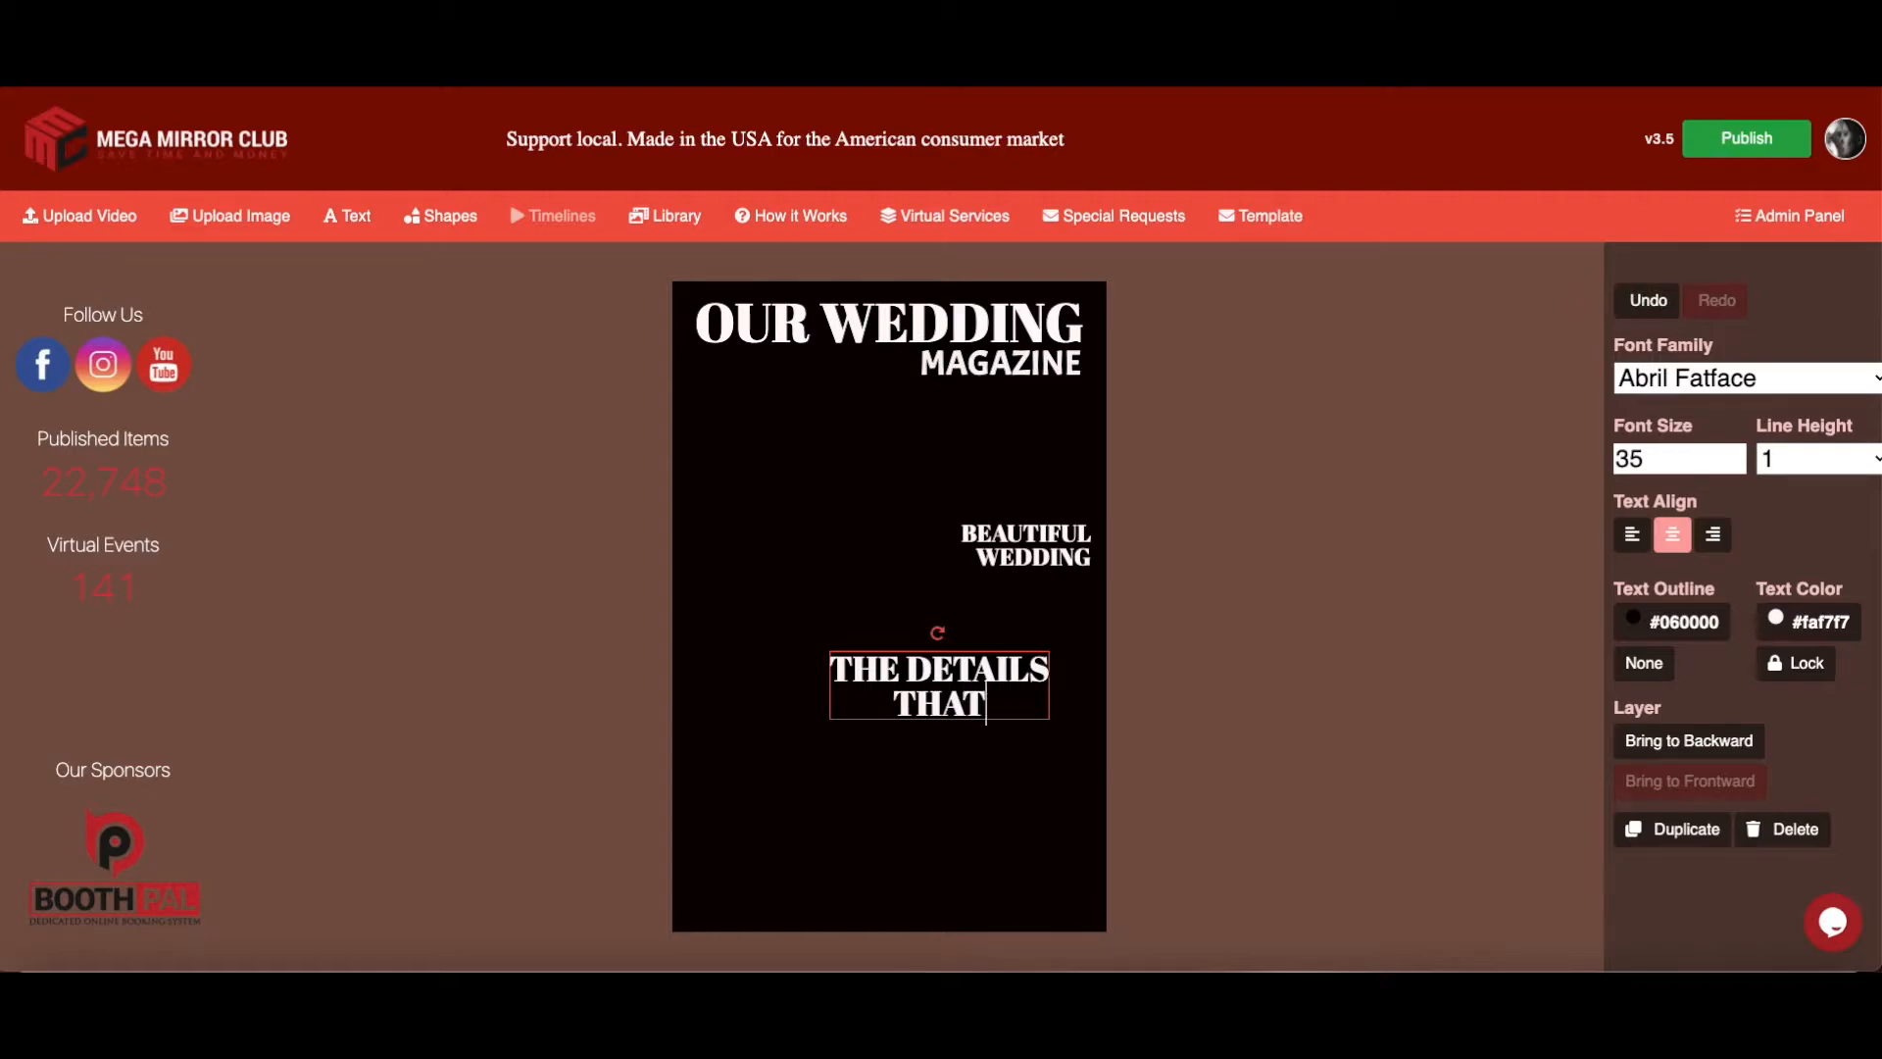
{"action": "type", "text": " MAKES IT"}
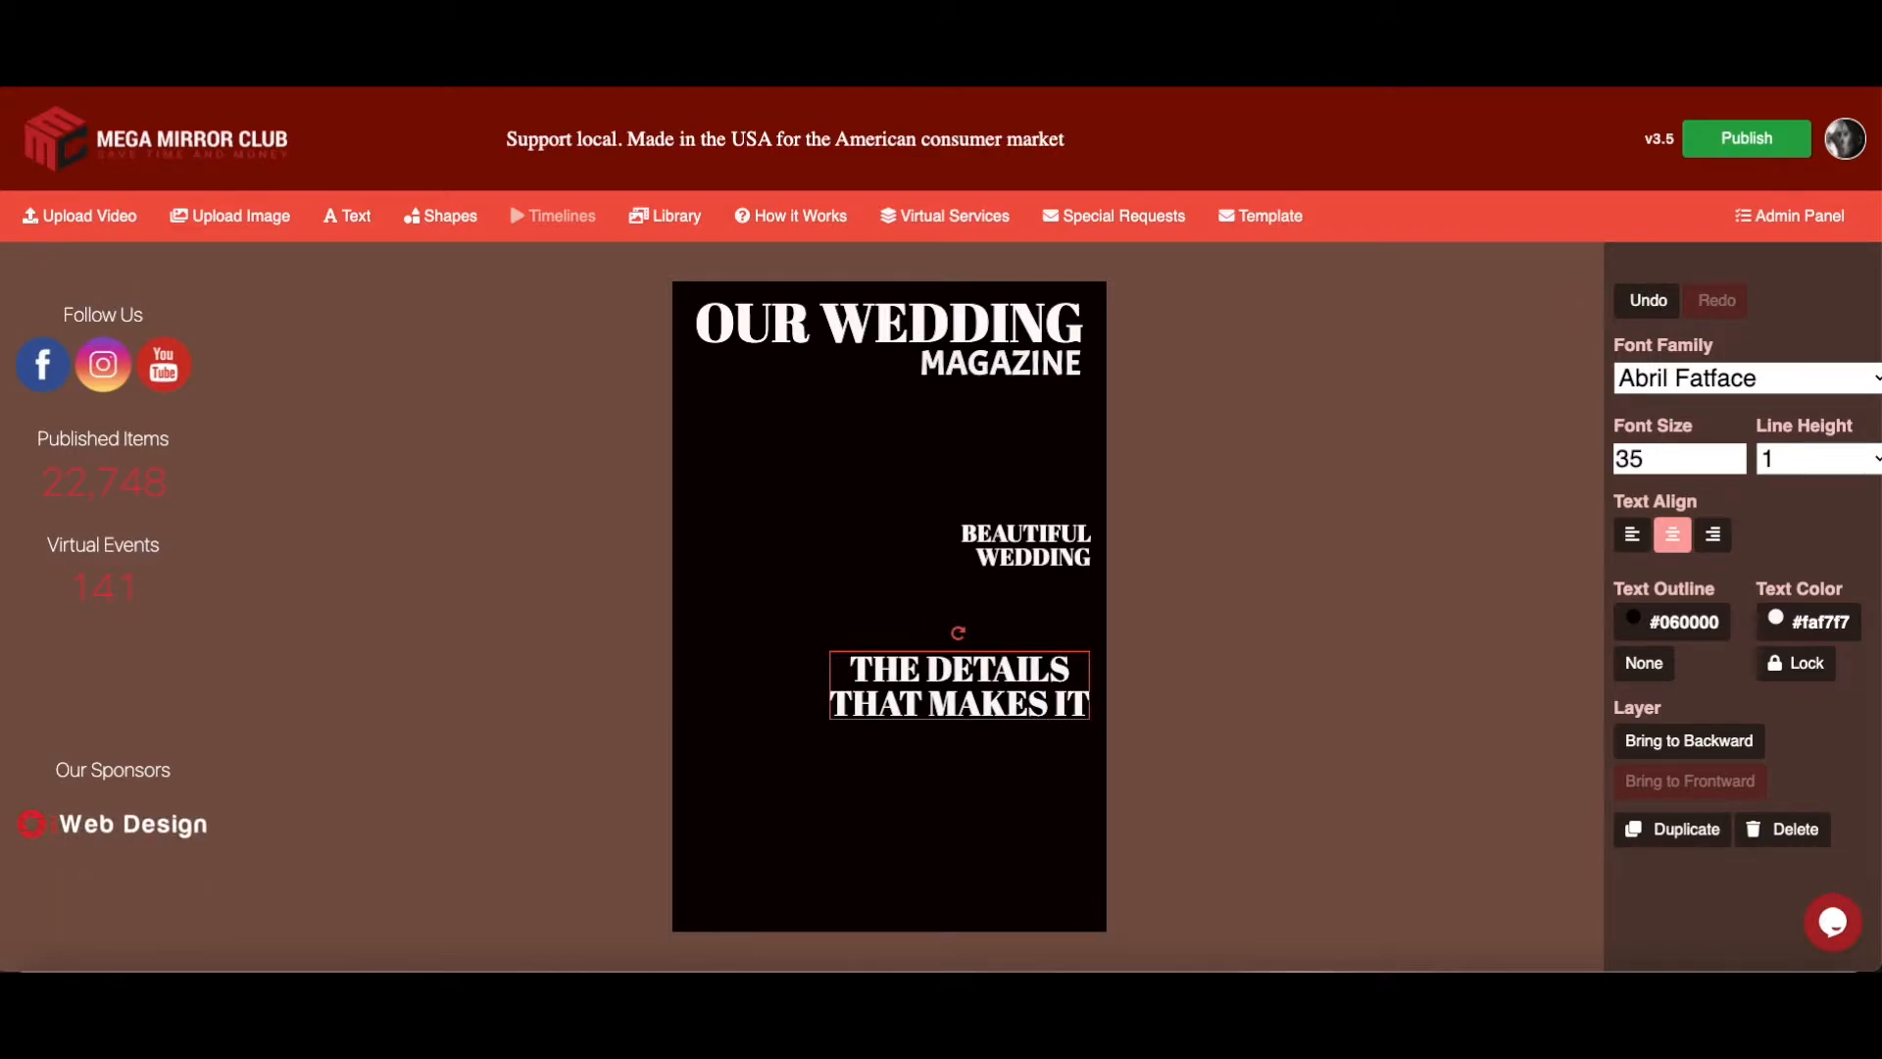
{"action": "key", "text": "Return"}
{"action": "type", "text": "SPECIAL"}
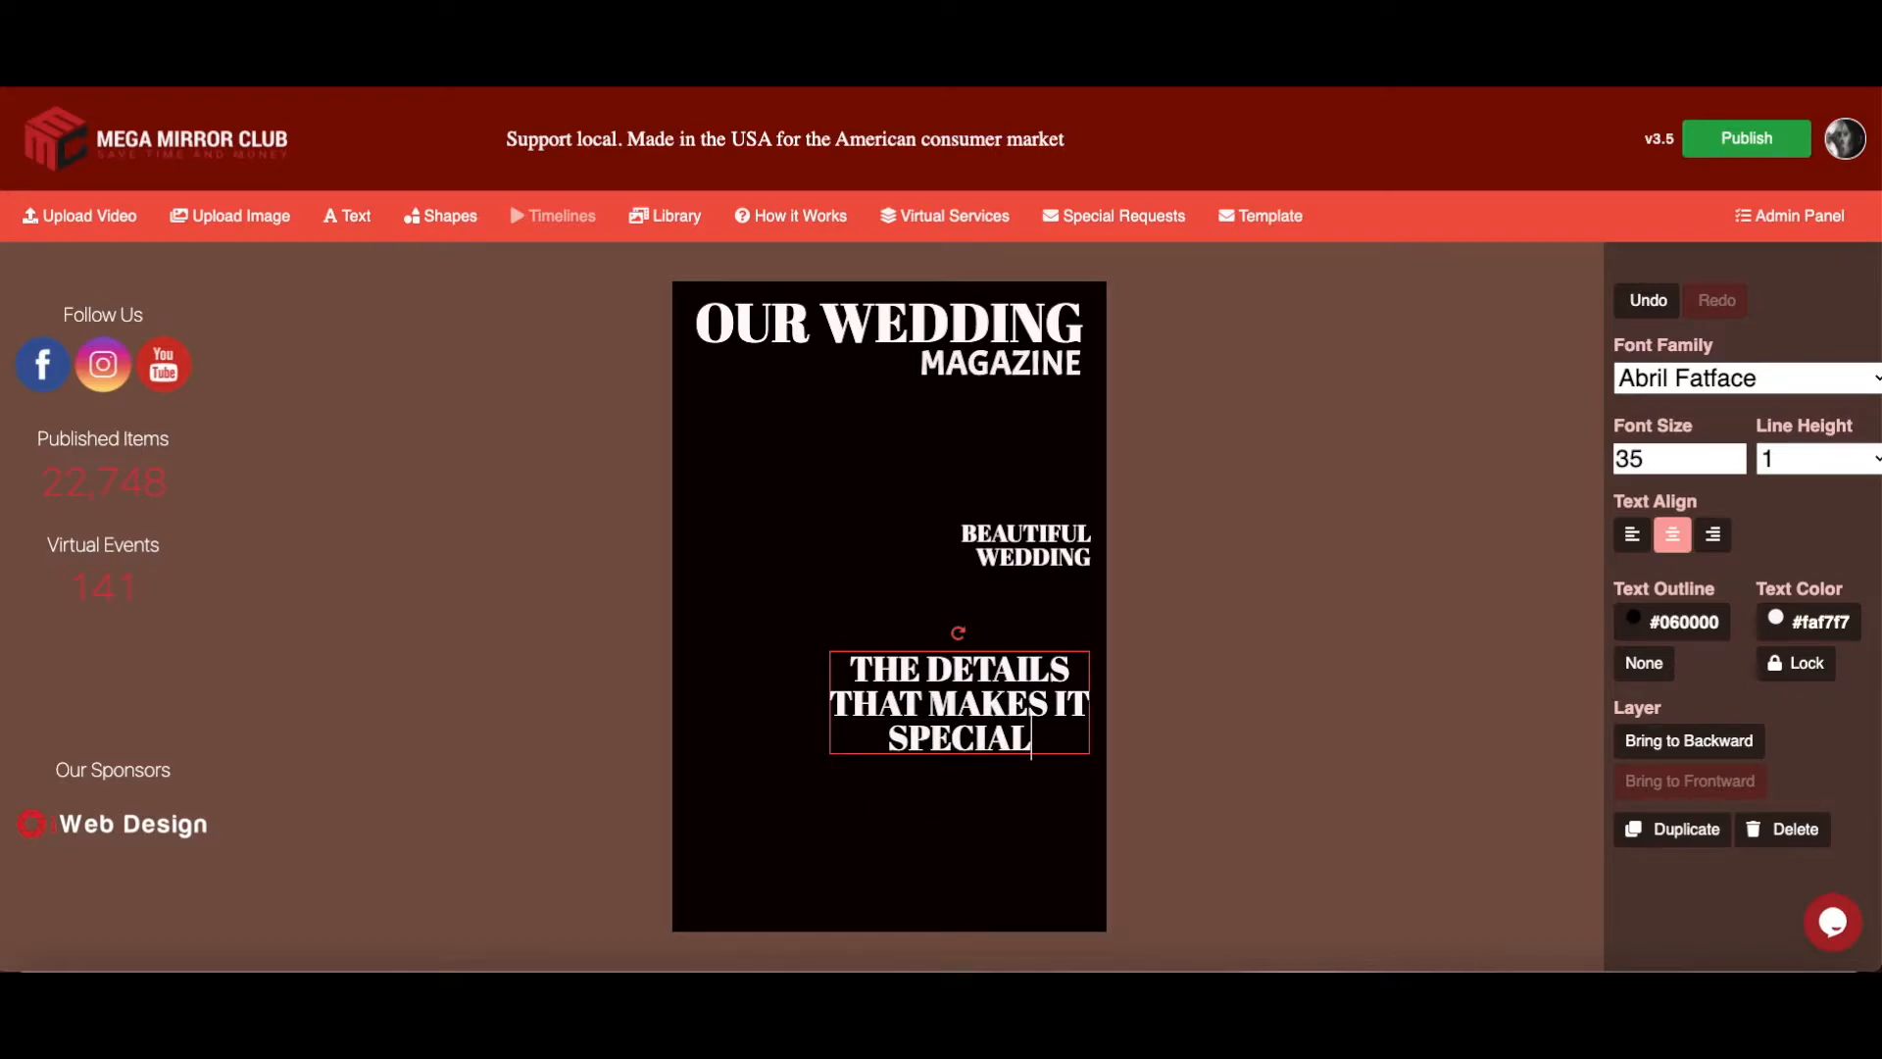
Reduce "THE DETAILS THAT MAKES IT SPECIAL" to font size 21, place it directly beneath "BEAUTIFUL WEDDING" and center its lines
{"action": "left_click", "coordinate": [1706, 542]}
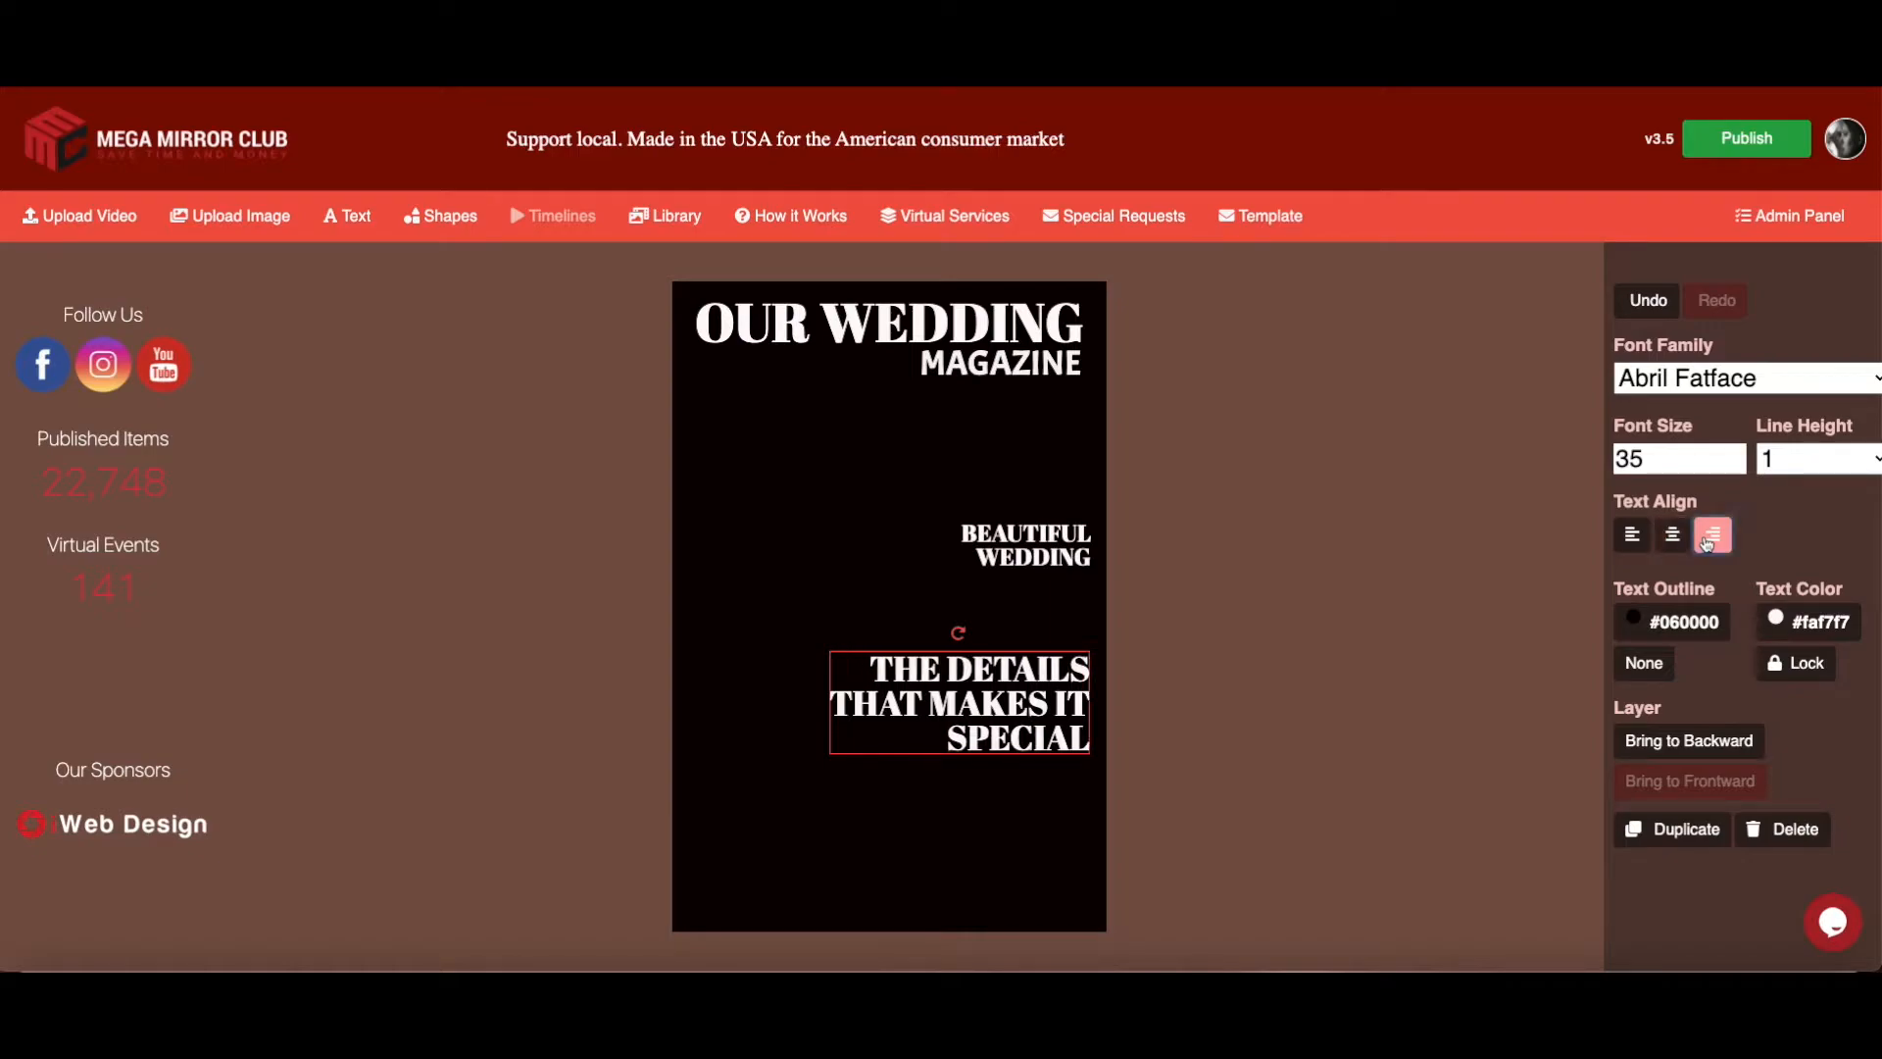
{"action": "left_click", "coordinate": [1634, 540]}
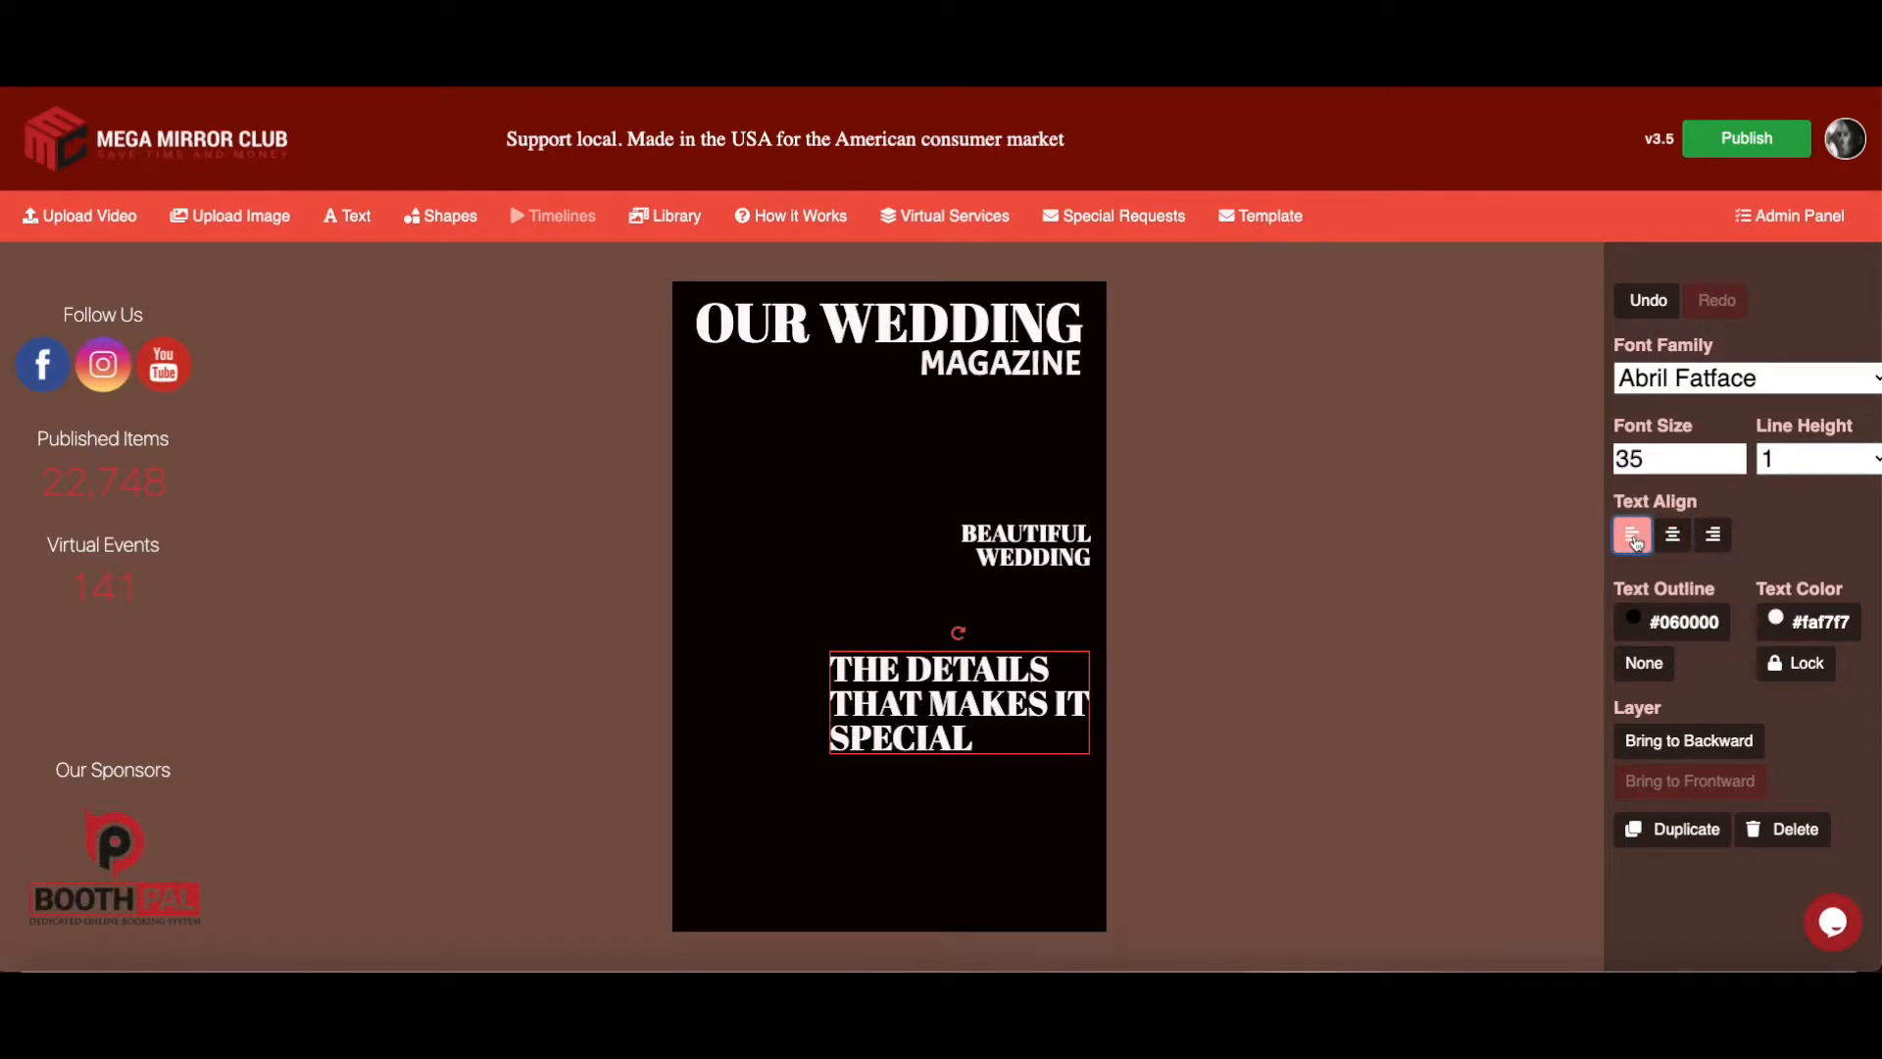
{"action": "left_click", "coordinate": [1740, 468]}
{"action": "left_click", "coordinate": [1740, 467]}
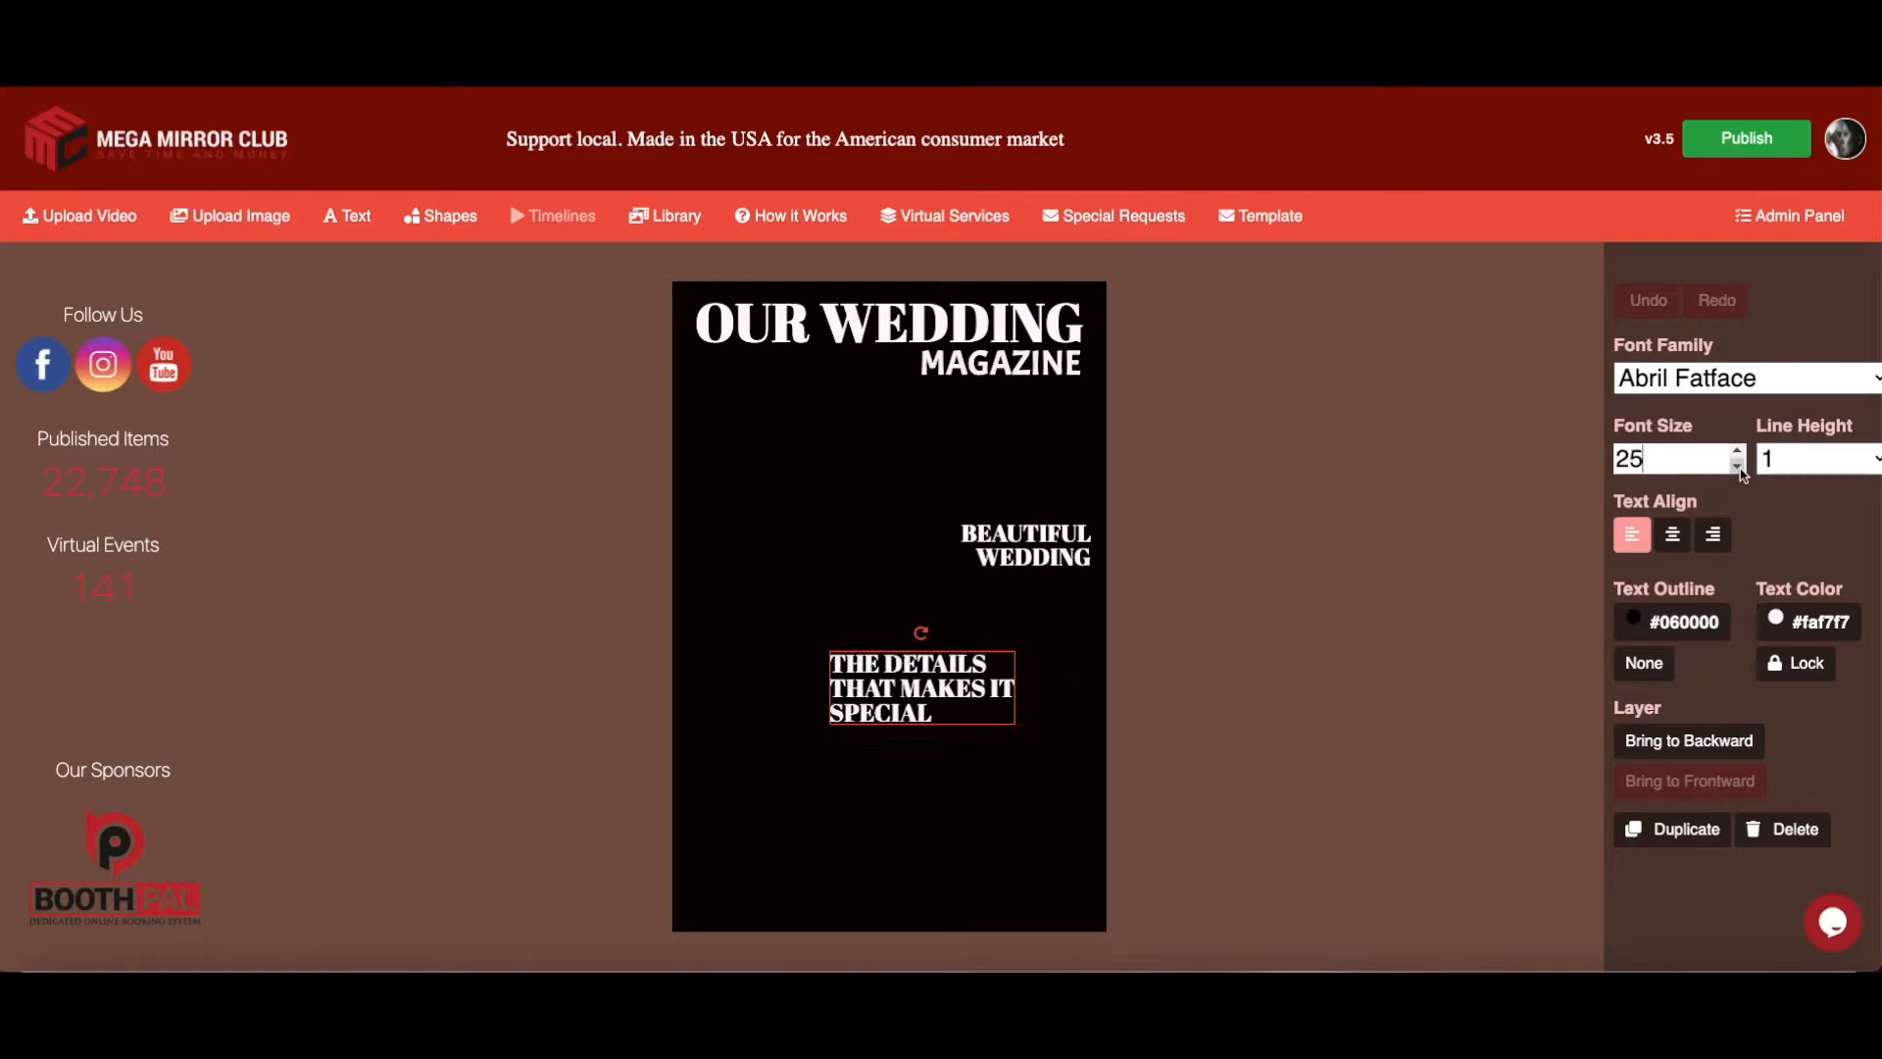
{"action": "left_click_drag", "start_coordinate": [919, 674], "coordinate": [1024, 566]}
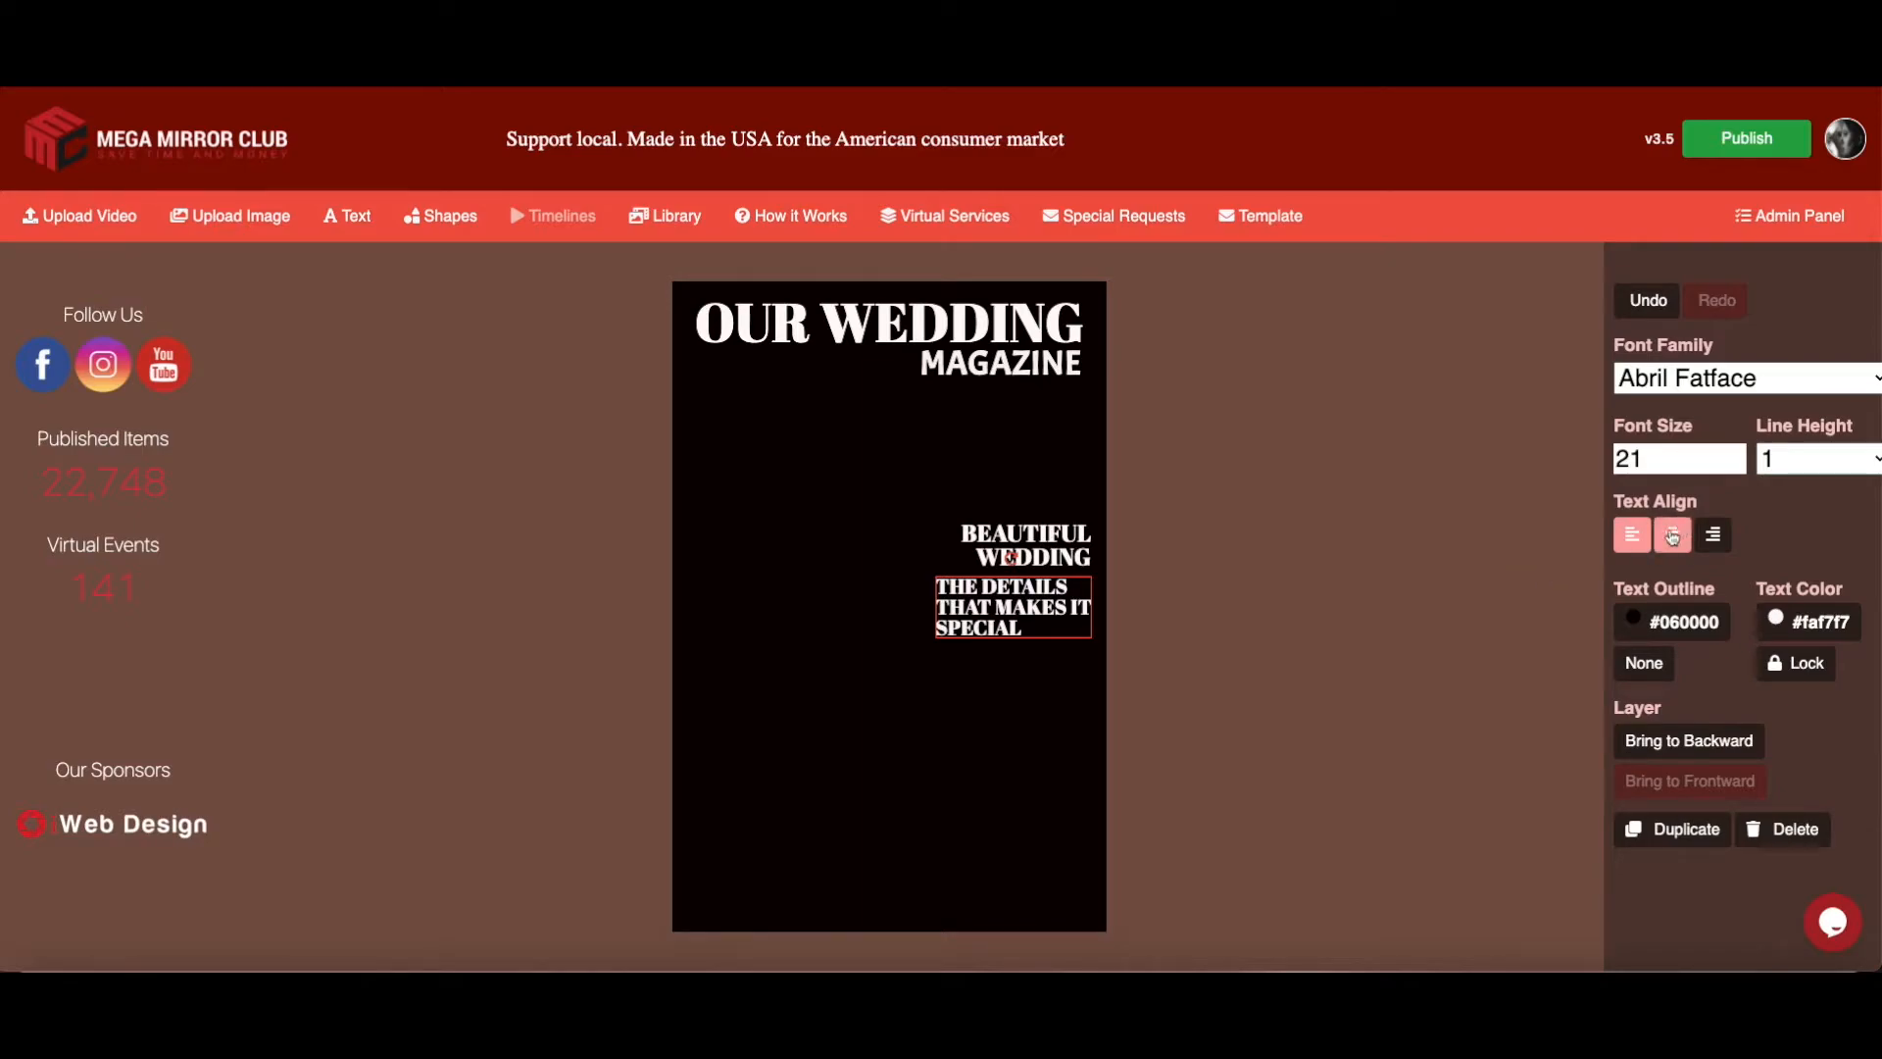
{"action": "left_click", "coordinate": [1674, 538]}
{"action": "left_click_drag", "start_coordinate": [1011, 605], "coordinate": [1013, 607]}
Change the font family of "THE DETAILS THAT MAKES IT SPECIAL" to Advent Pro
{"action": "left_click", "coordinate": [1792, 374]}
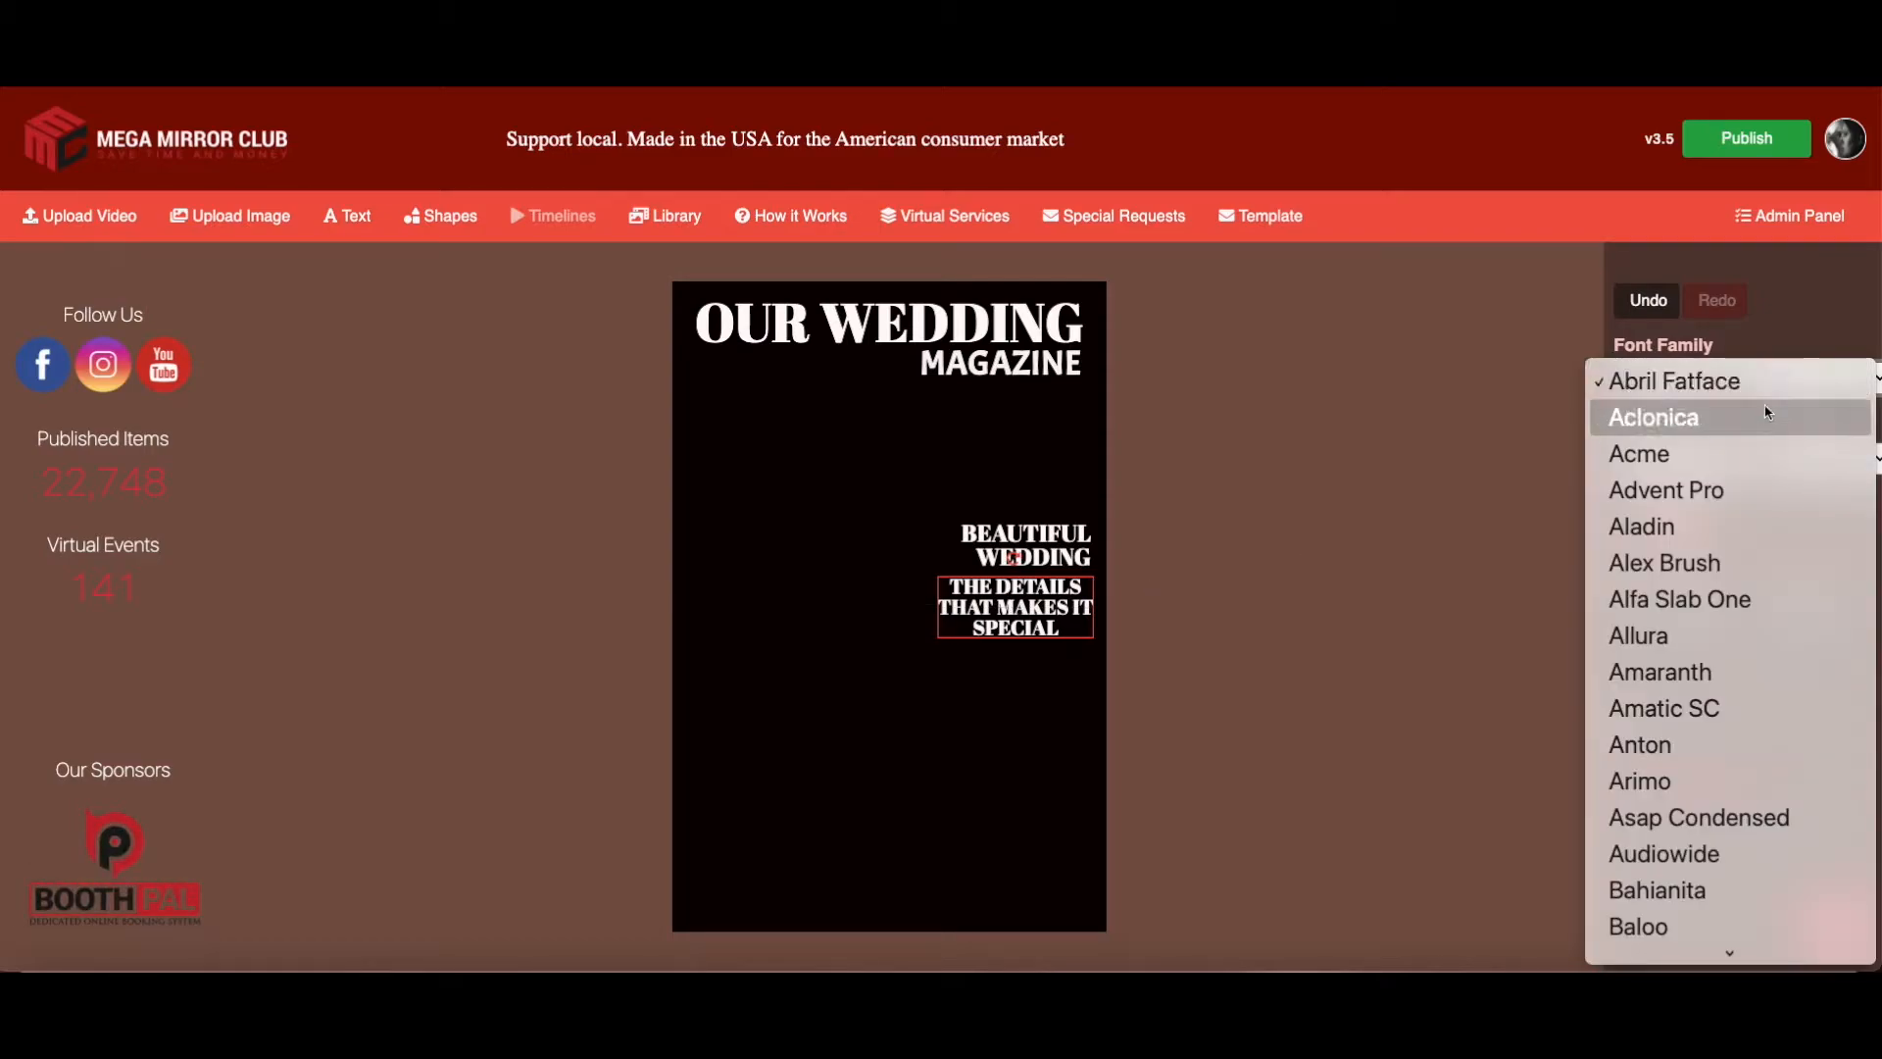
{"action": "left_click", "coordinate": [1757, 438]}
{"action": "left_click", "coordinate": [1742, 388]}
{"action": "left_click", "coordinate": [1739, 416]}
{"action": "left_click", "coordinate": [1731, 390]}
{"action": "left_click", "coordinate": [1733, 419]}
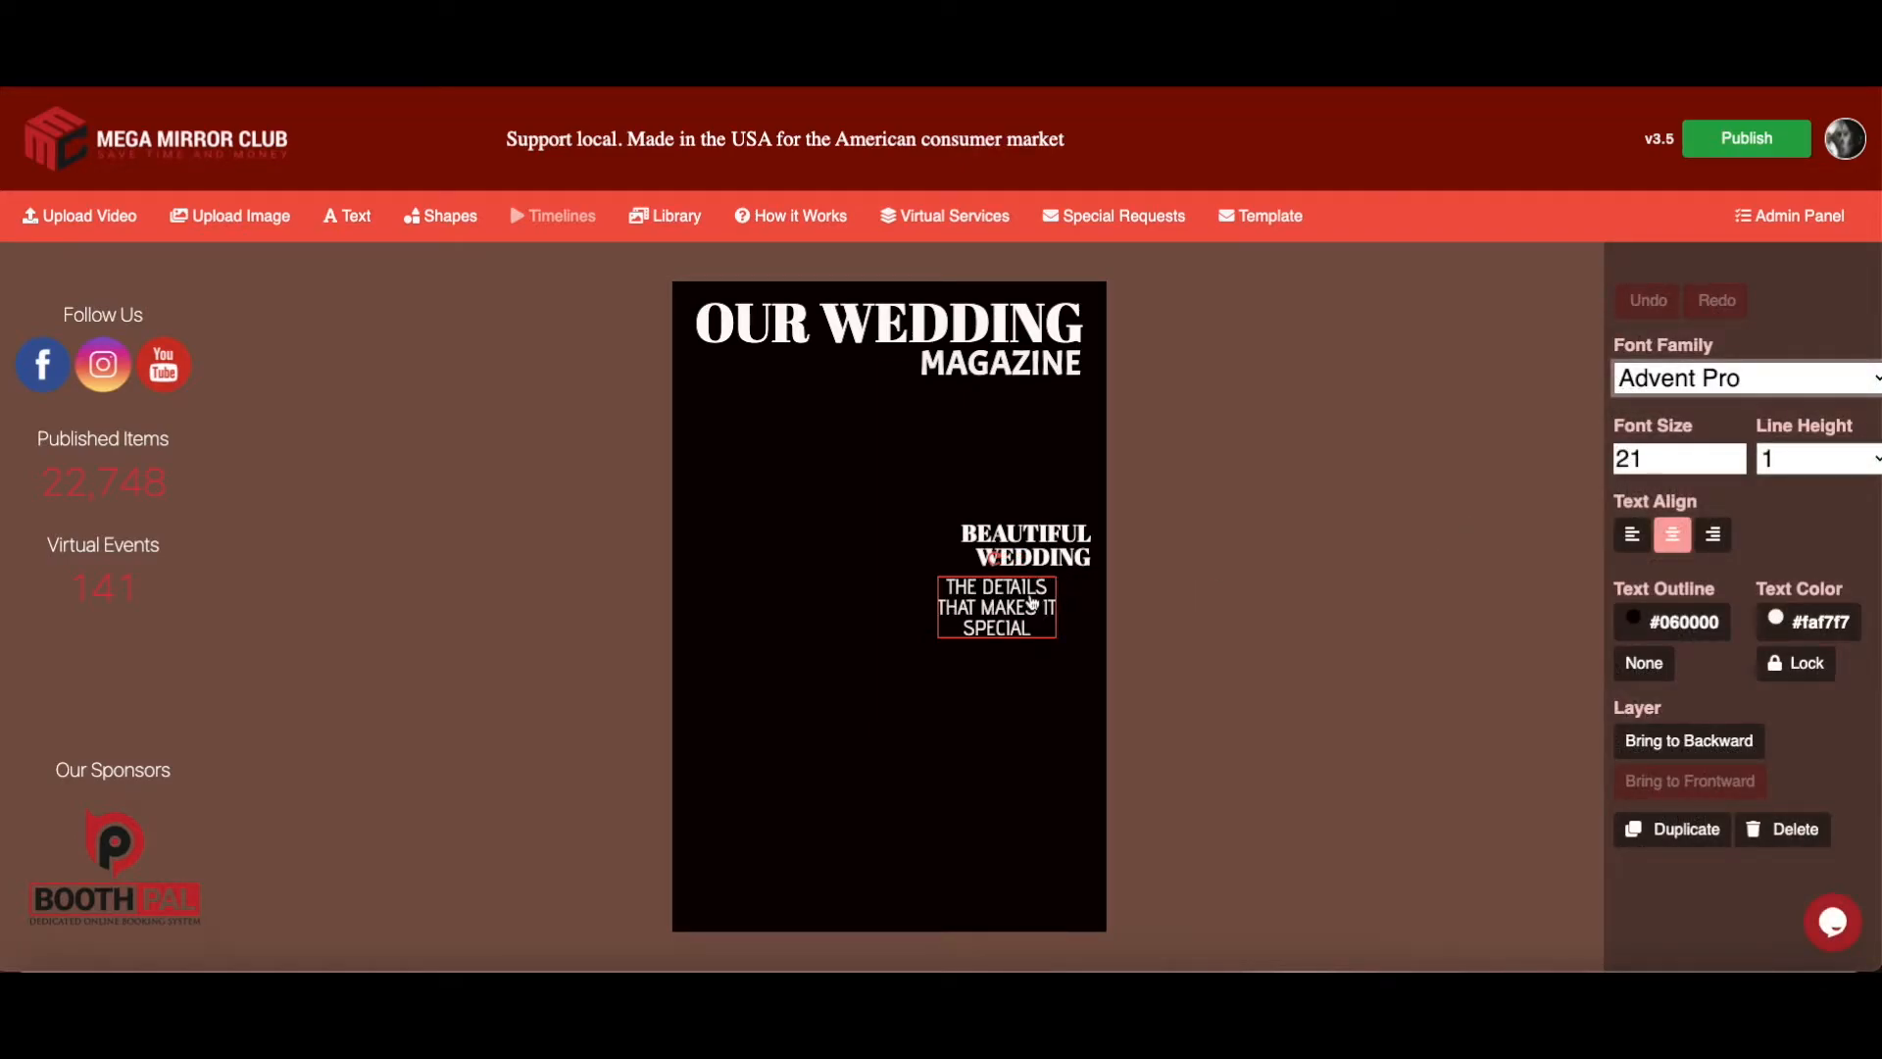
Set the details text to font size 22, right-align it and line up its right edge with "BEAUTIFUL WEDDING"
{"action": "left_click", "coordinate": [1740, 452]}
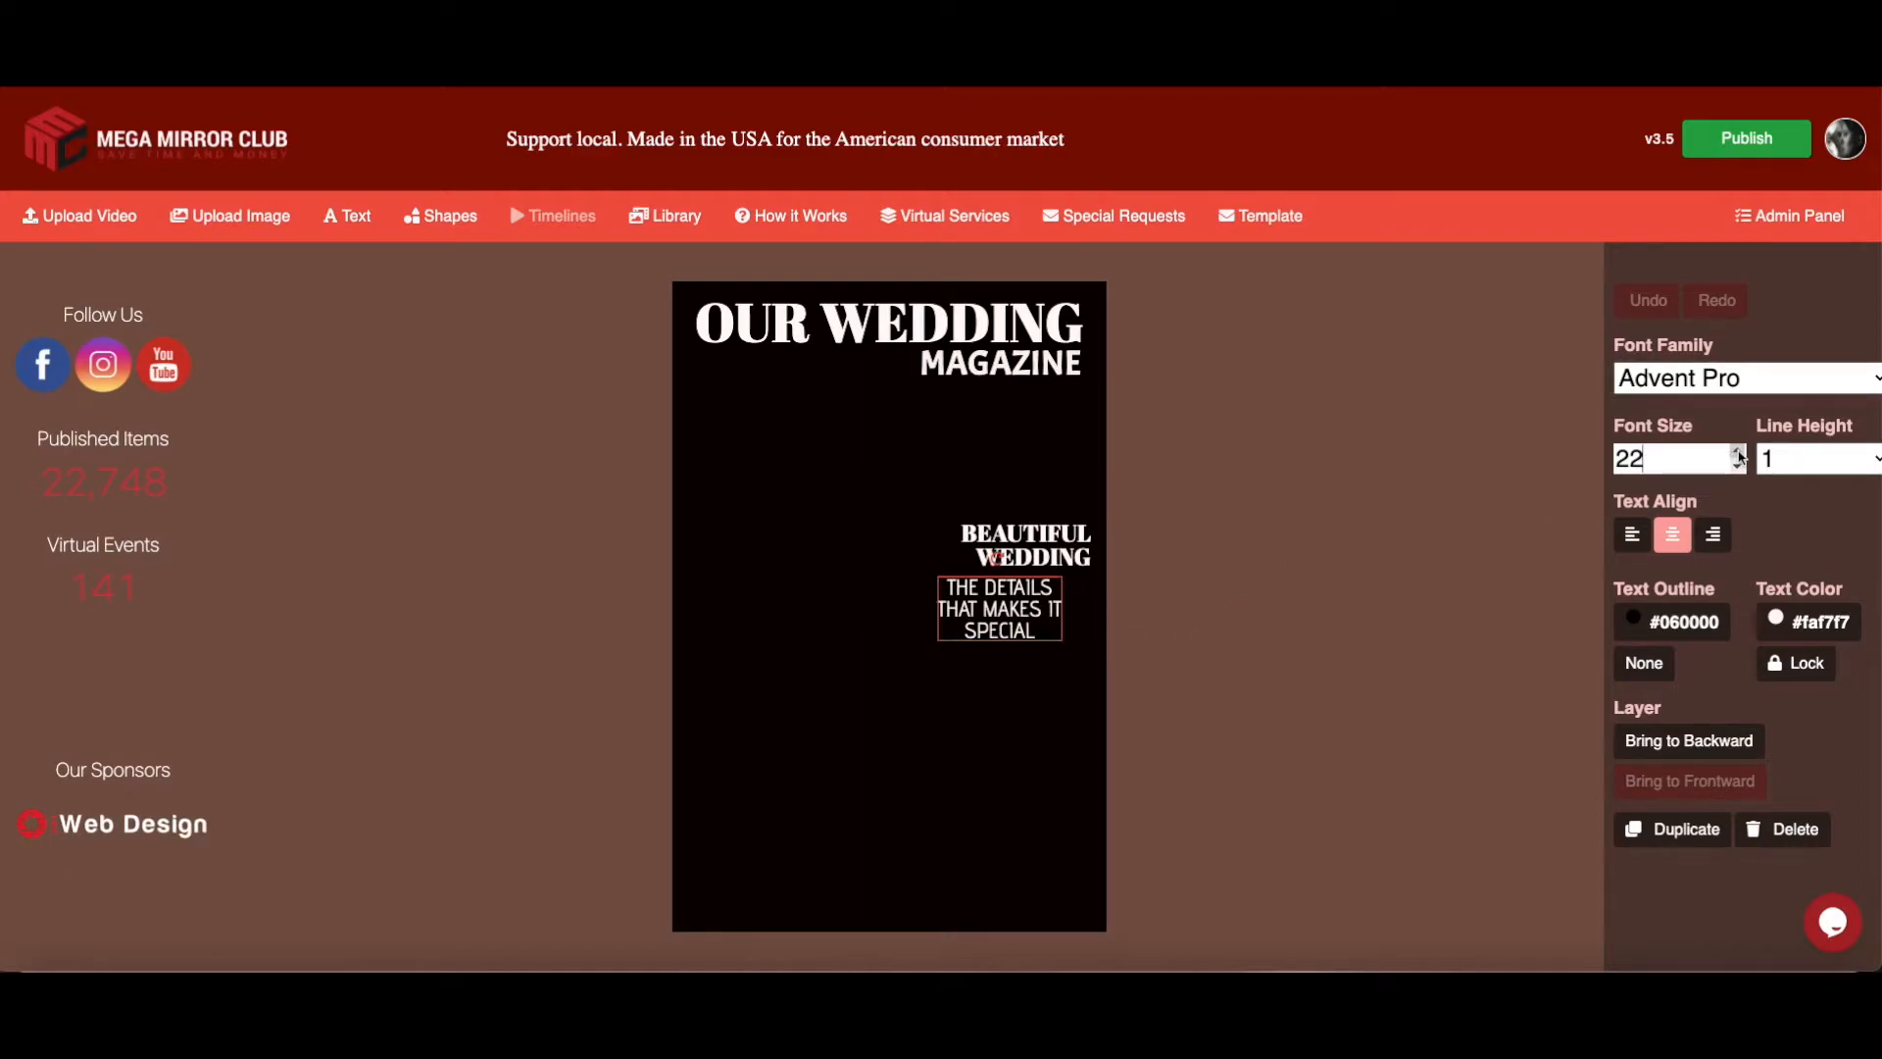
{"action": "left_click_drag", "start_coordinate": [991, 608], "coordinate": [1026, 604]}
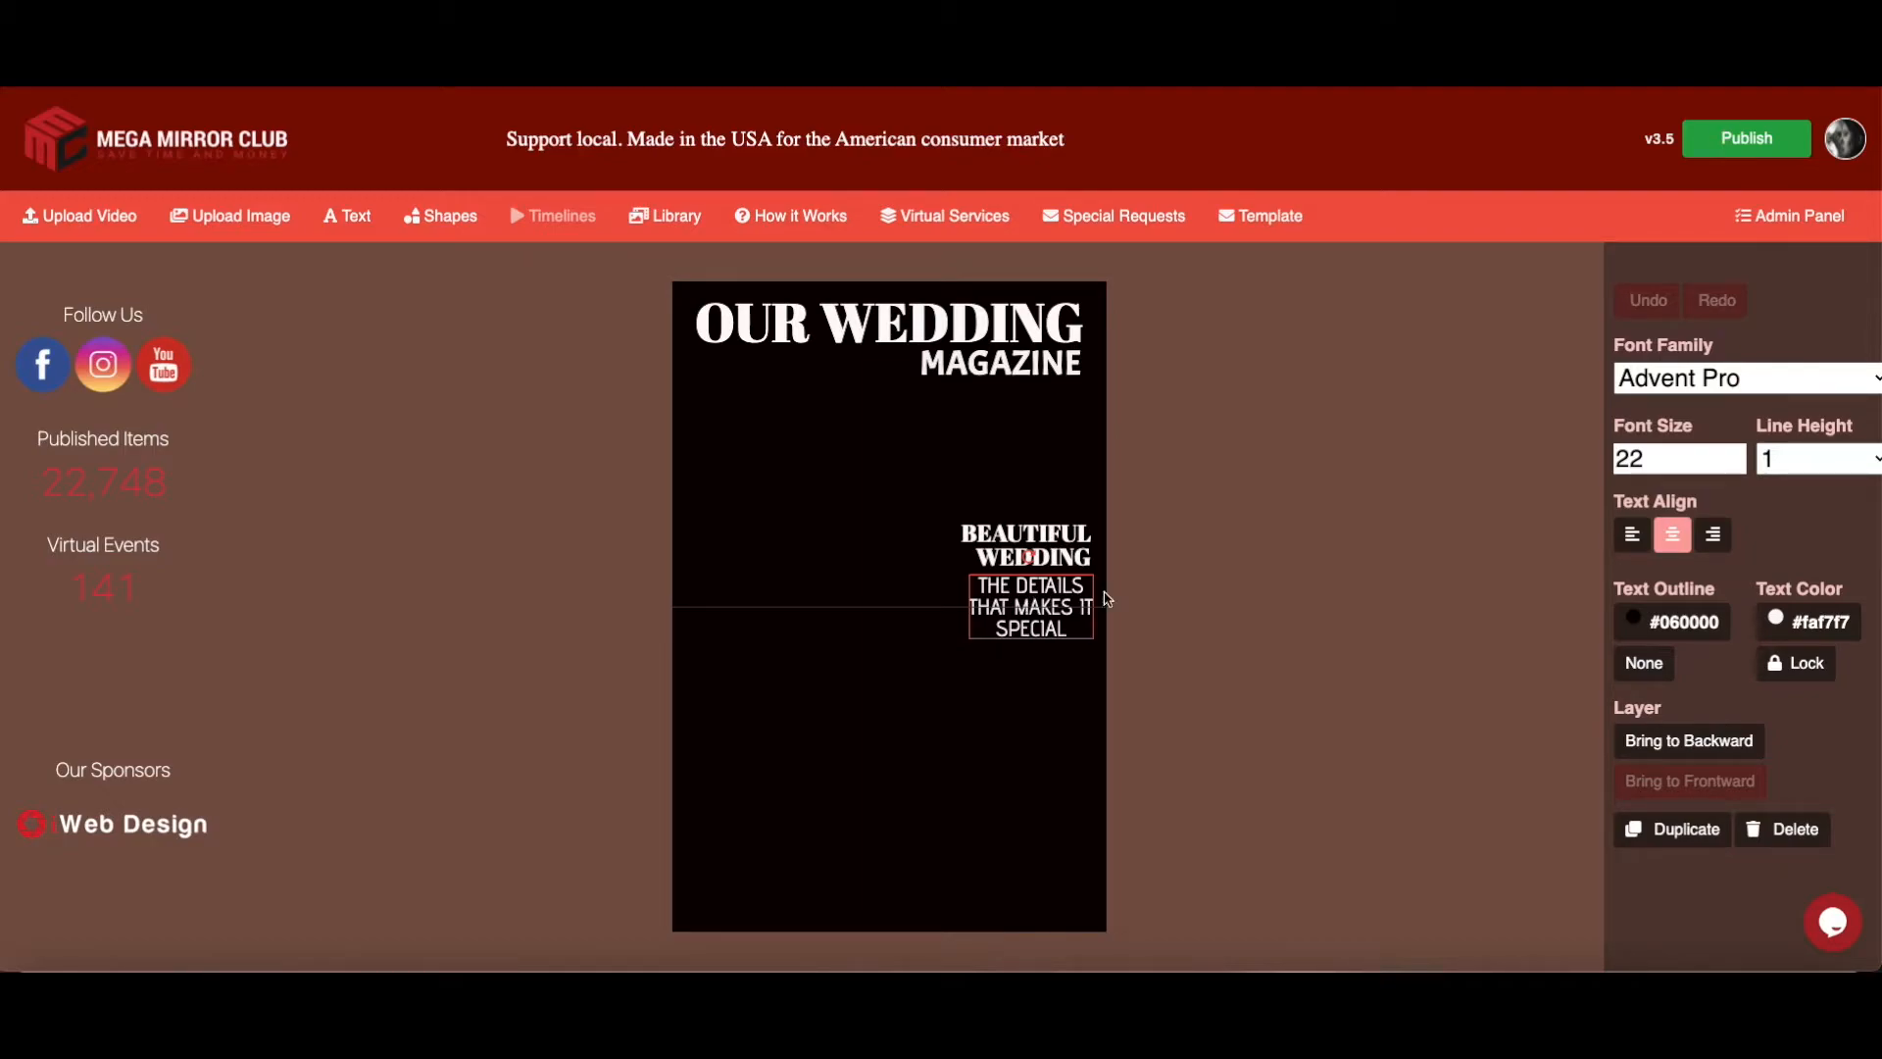
{"action": "left_click", "coordinate": [1712, 534]}
{"action": "left_click_drag", "start_coordinate": [1032, 600], "coordinate": [1032, 600]}
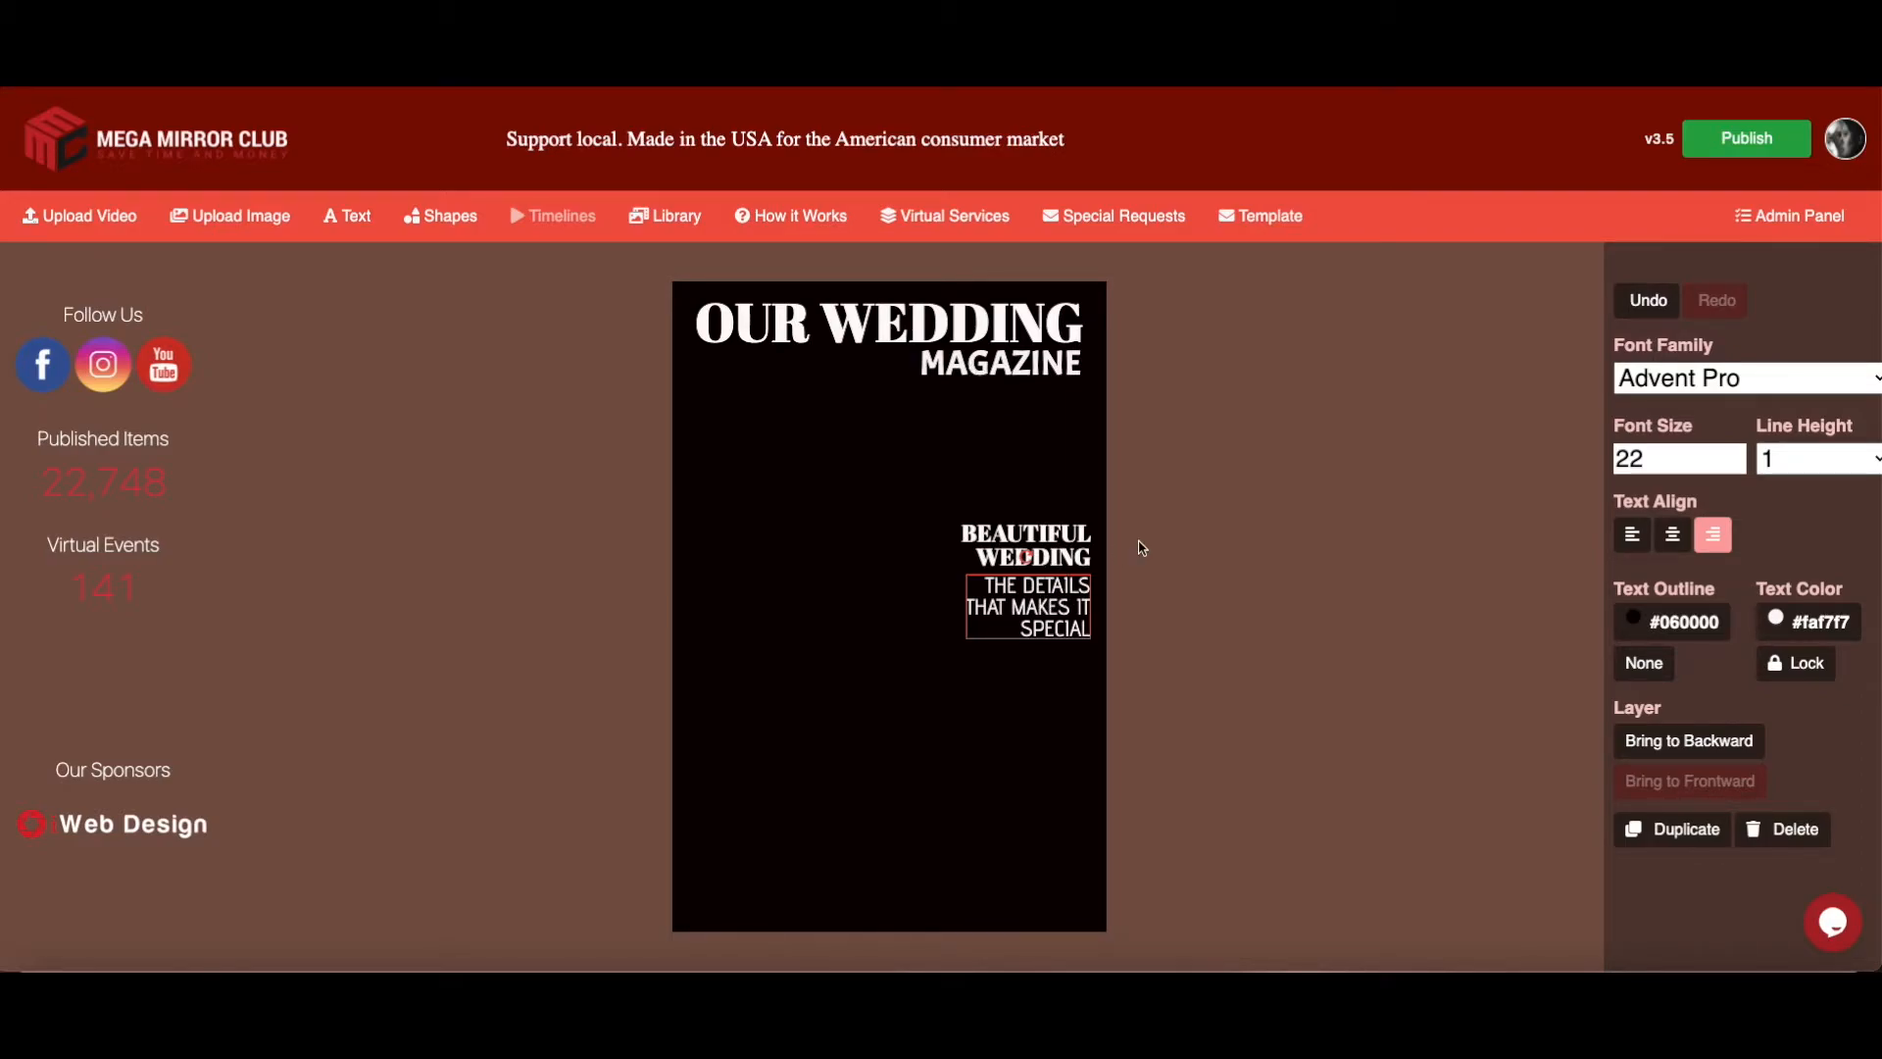
{"action": "left_click", "coordinate": [1188, 532]}
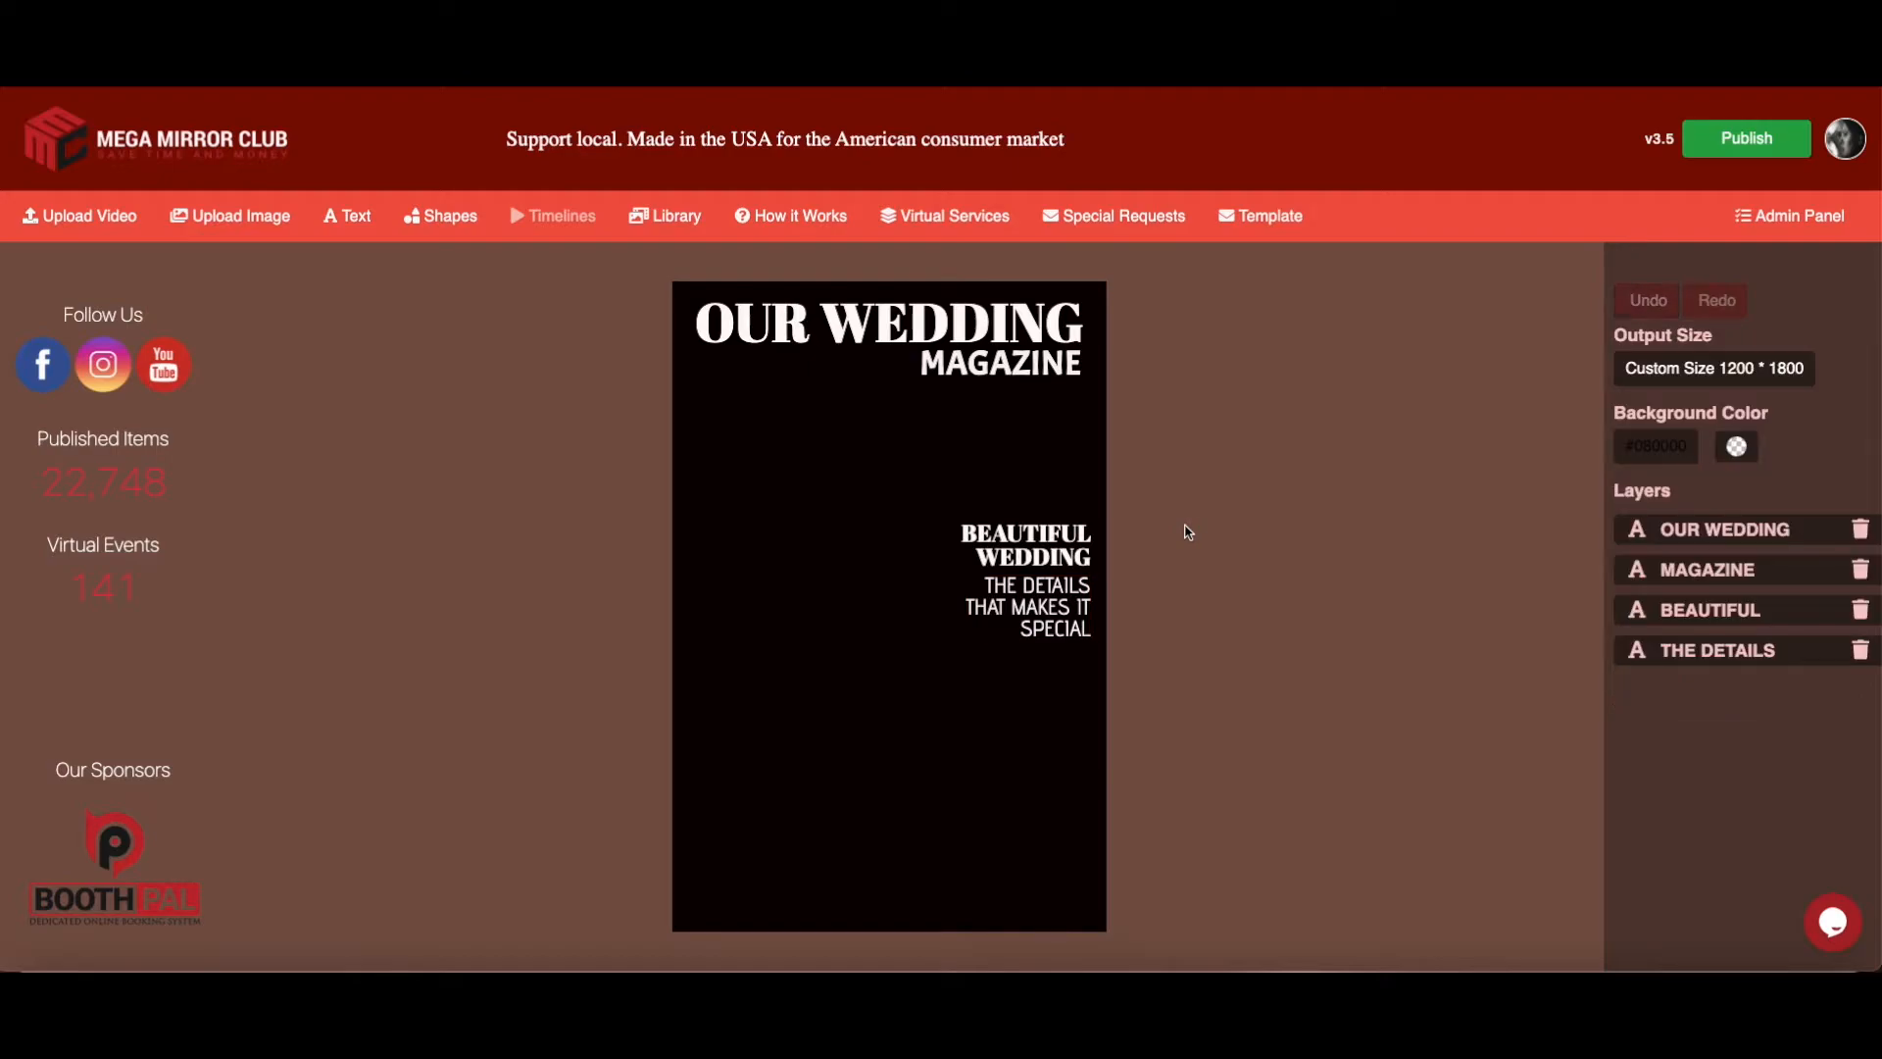
Duplicate the "BEAUTIFUL WEDDING" text, place the copy below the details text and retype it as "ON THE COVER"
{"action": "left_click", "coordinate": [1047, 612]}
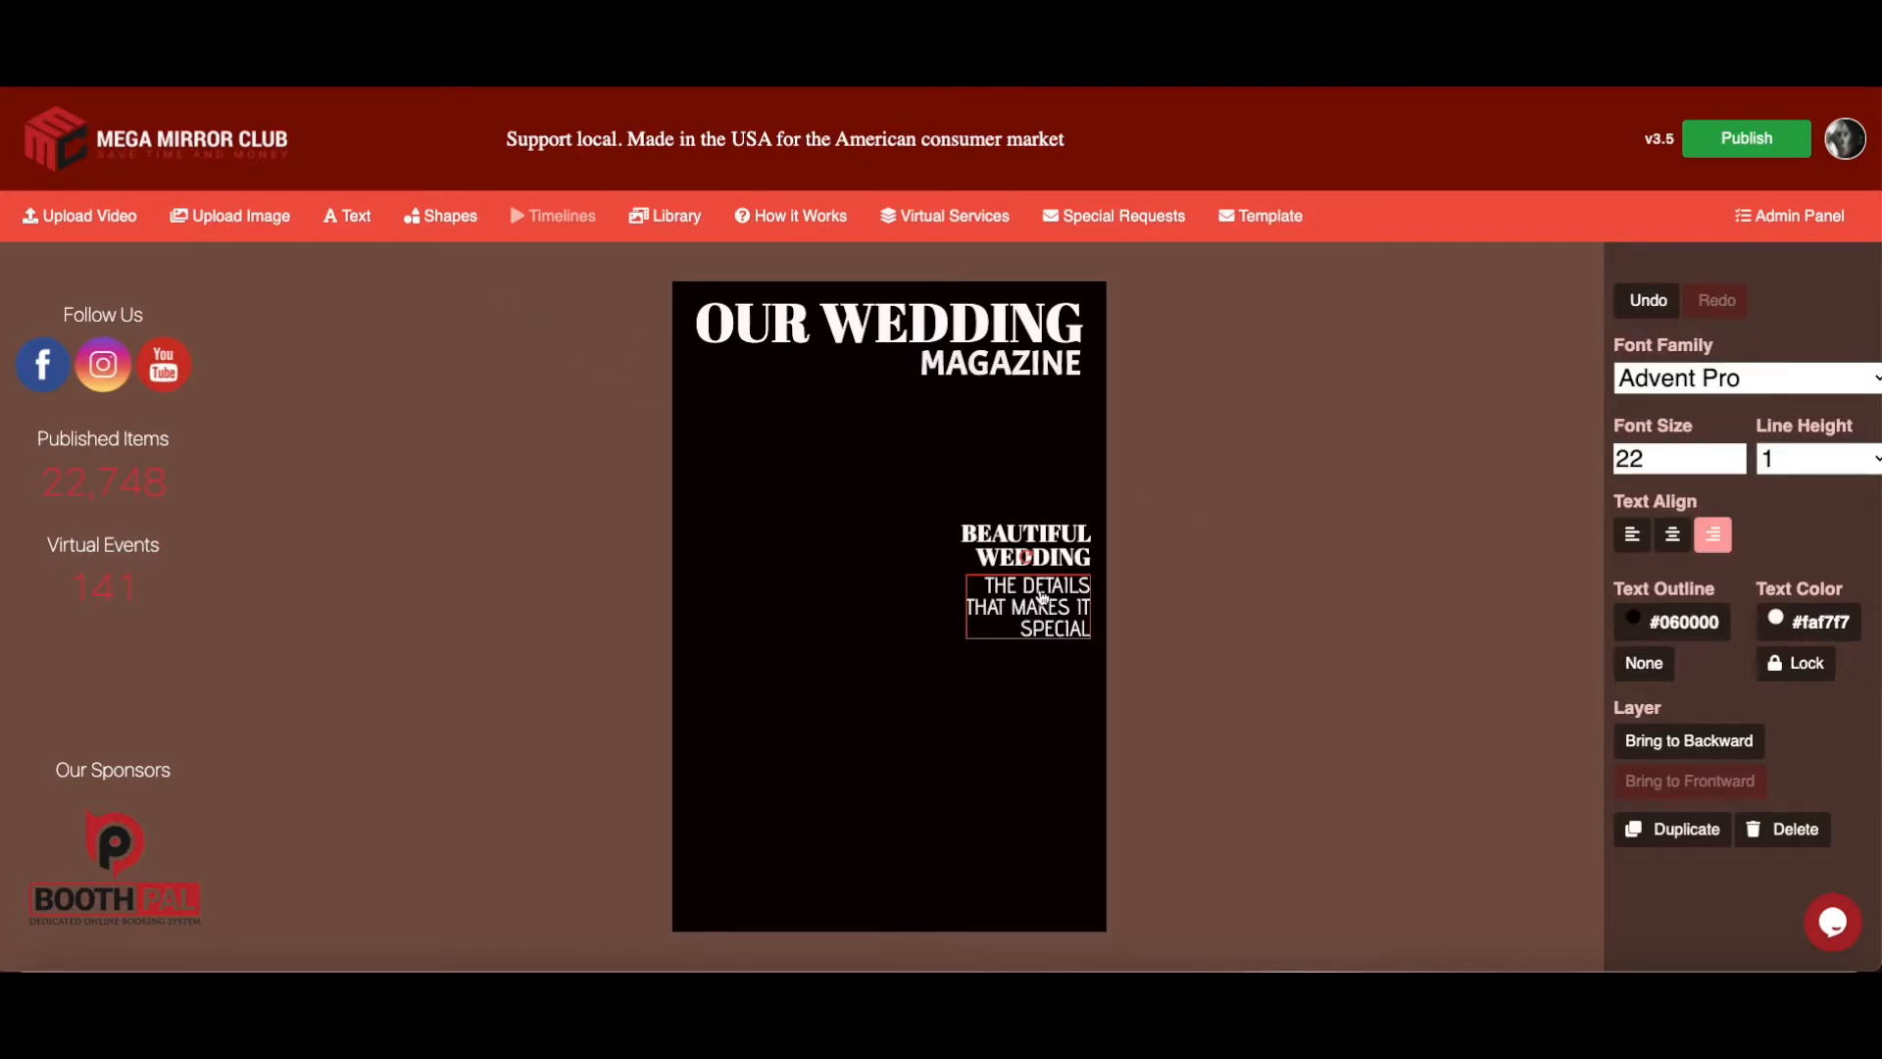
{"action": "left_click", "coordinate": [1052, 551]}
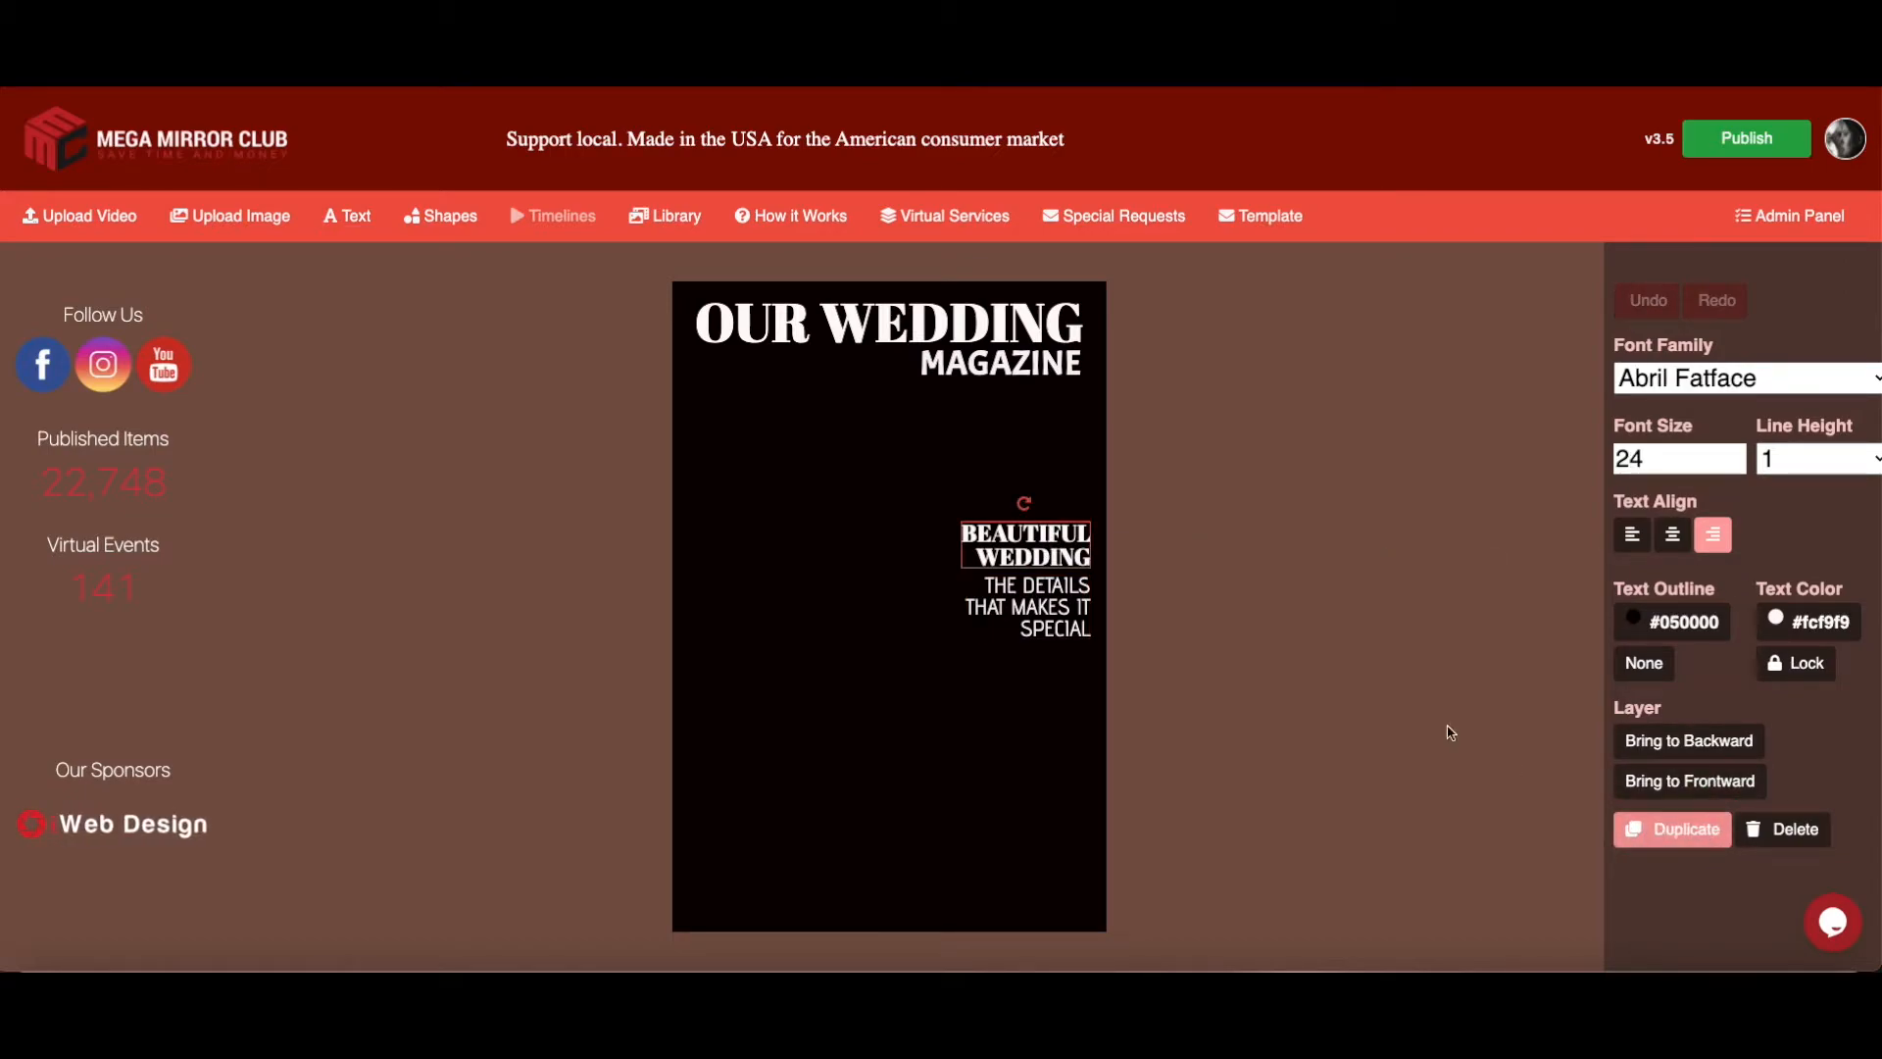
{"action": "left_click", "coordinate": [1671, 828]}
{"action": "left_click_drag", "start_coordinate": [1038, 562], "coordinate": [1094, 776]}
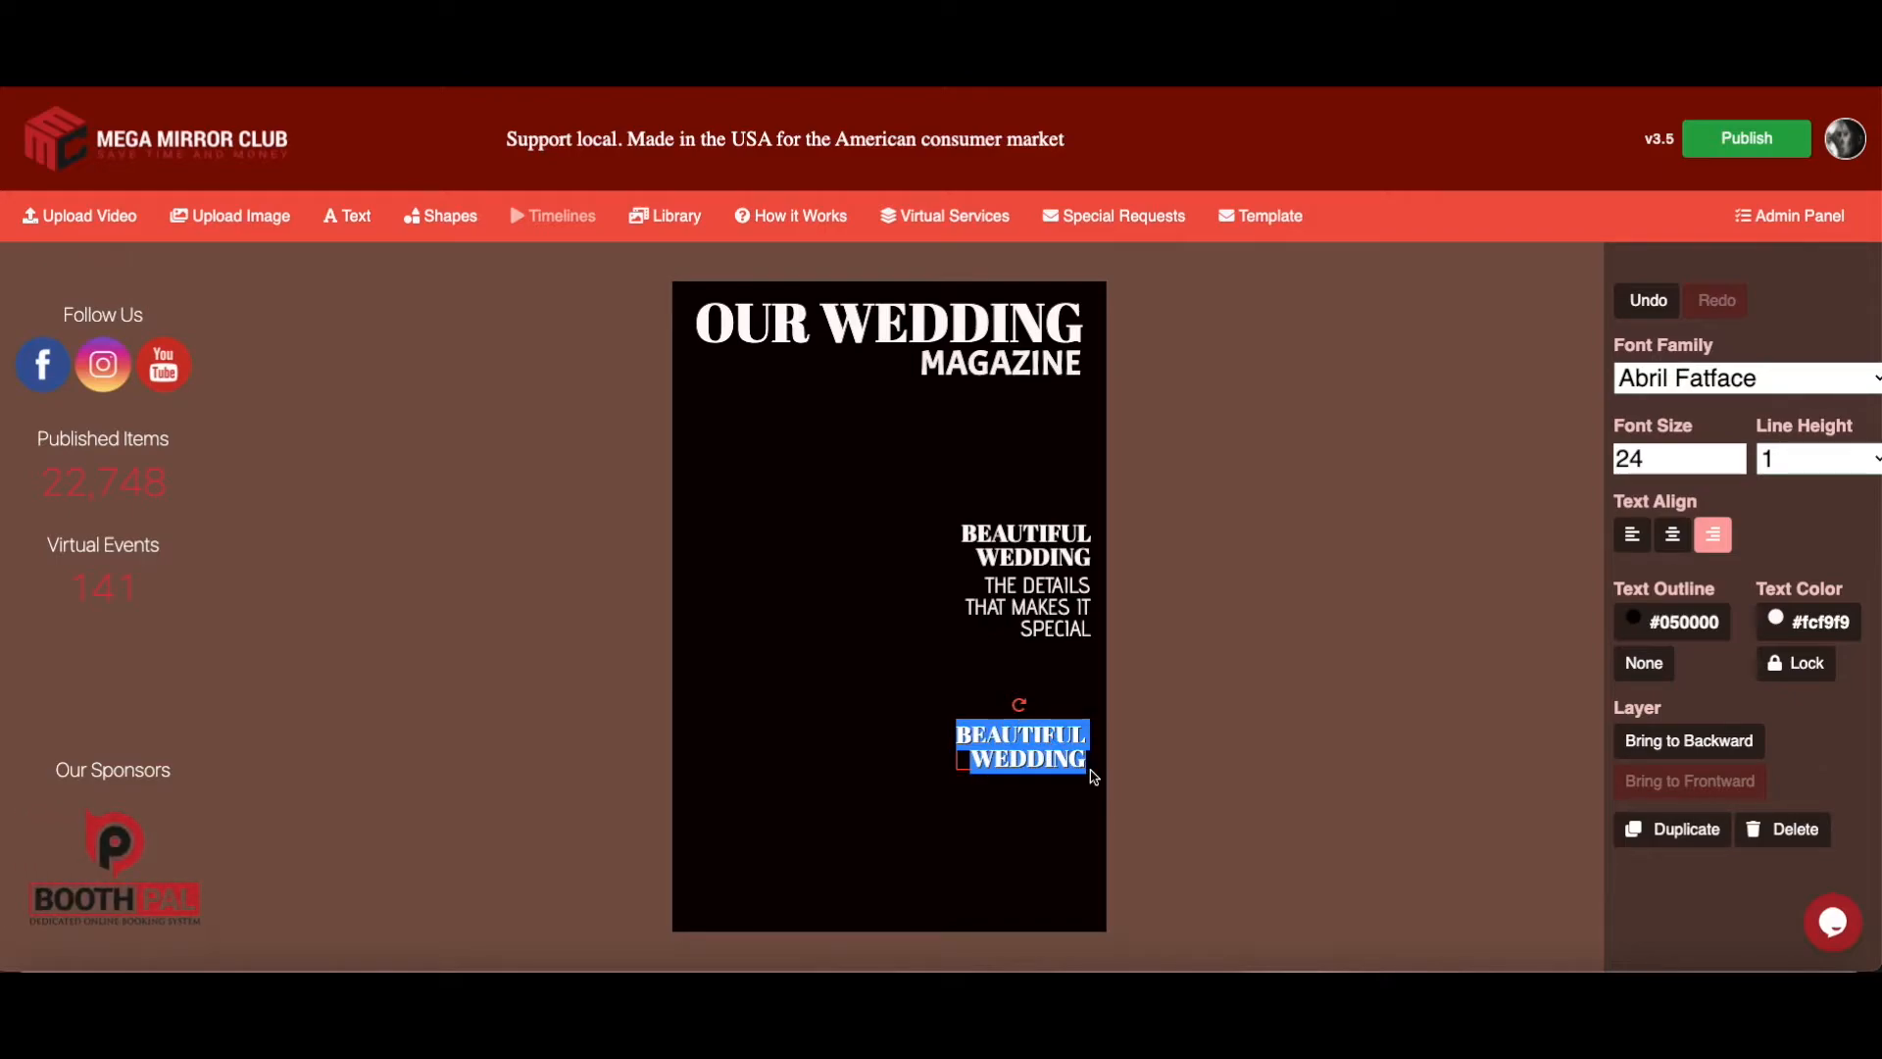
{"action": "type", "text": "ON THE"}
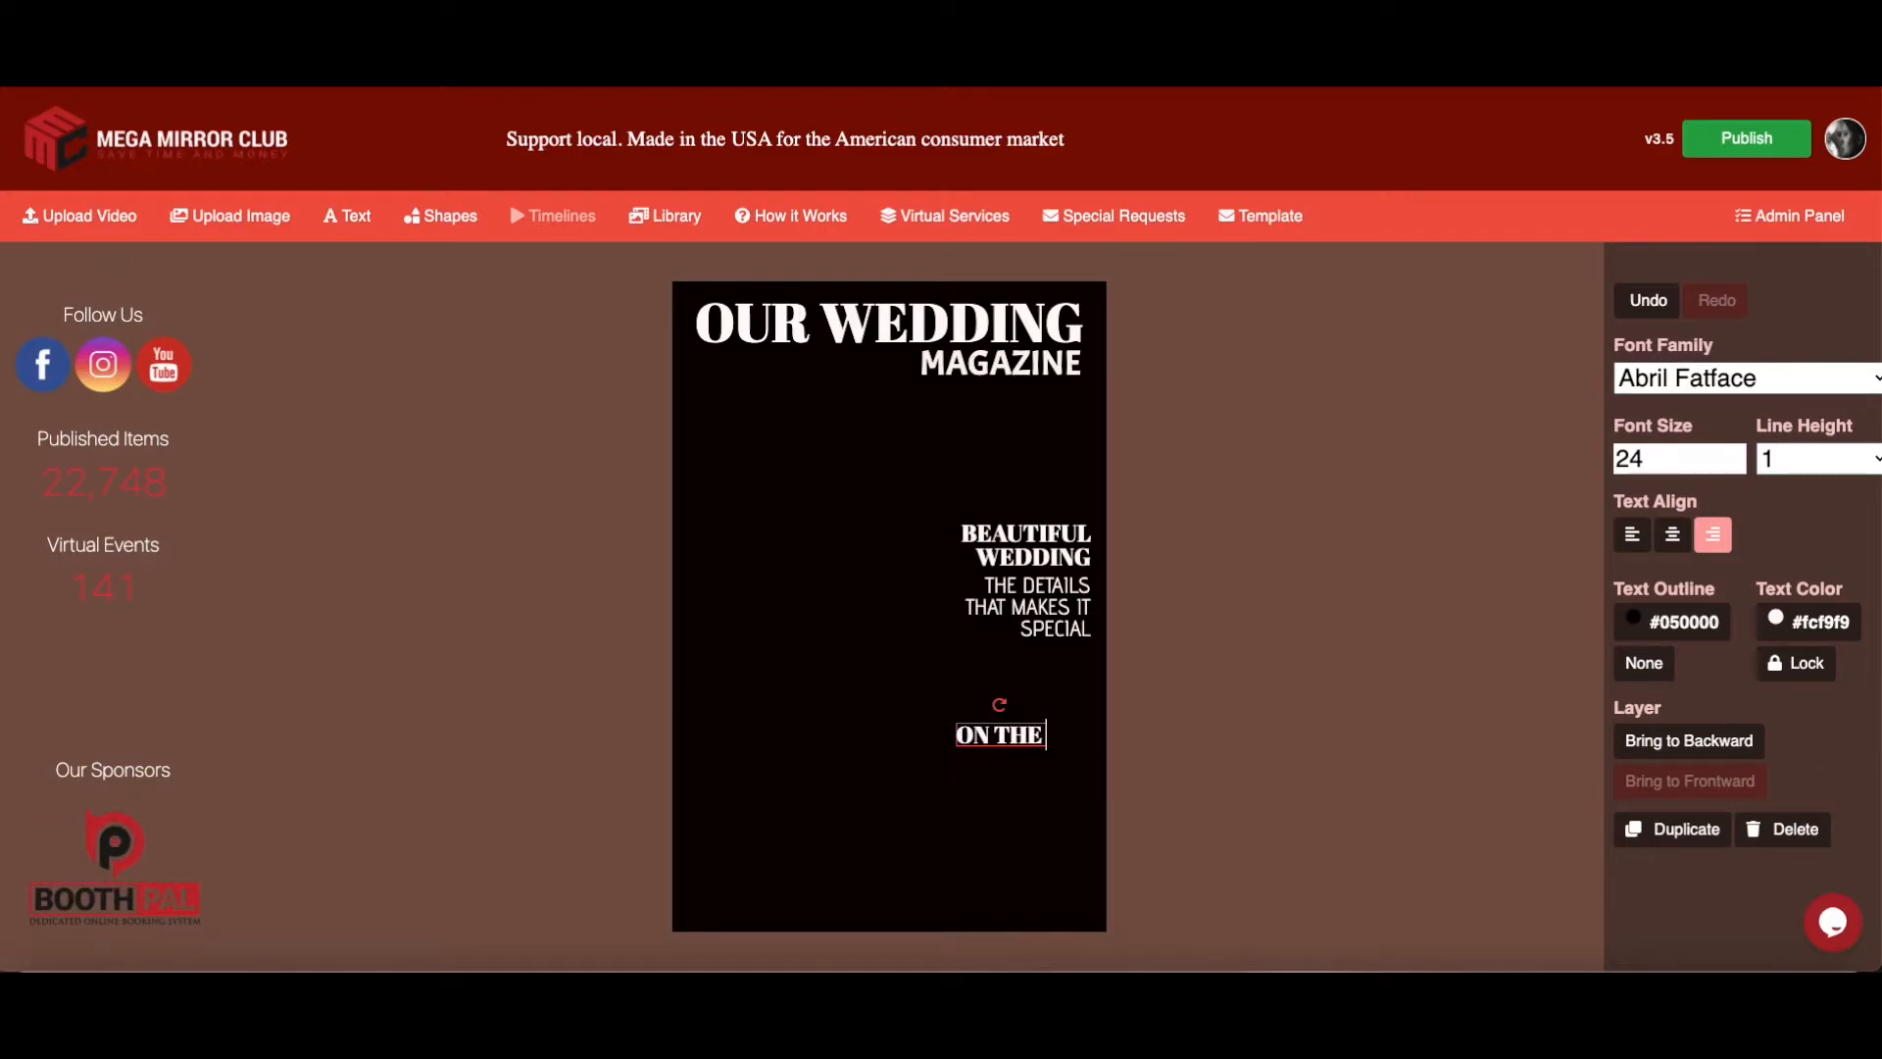
{"action": "type", "text": " COVER"}
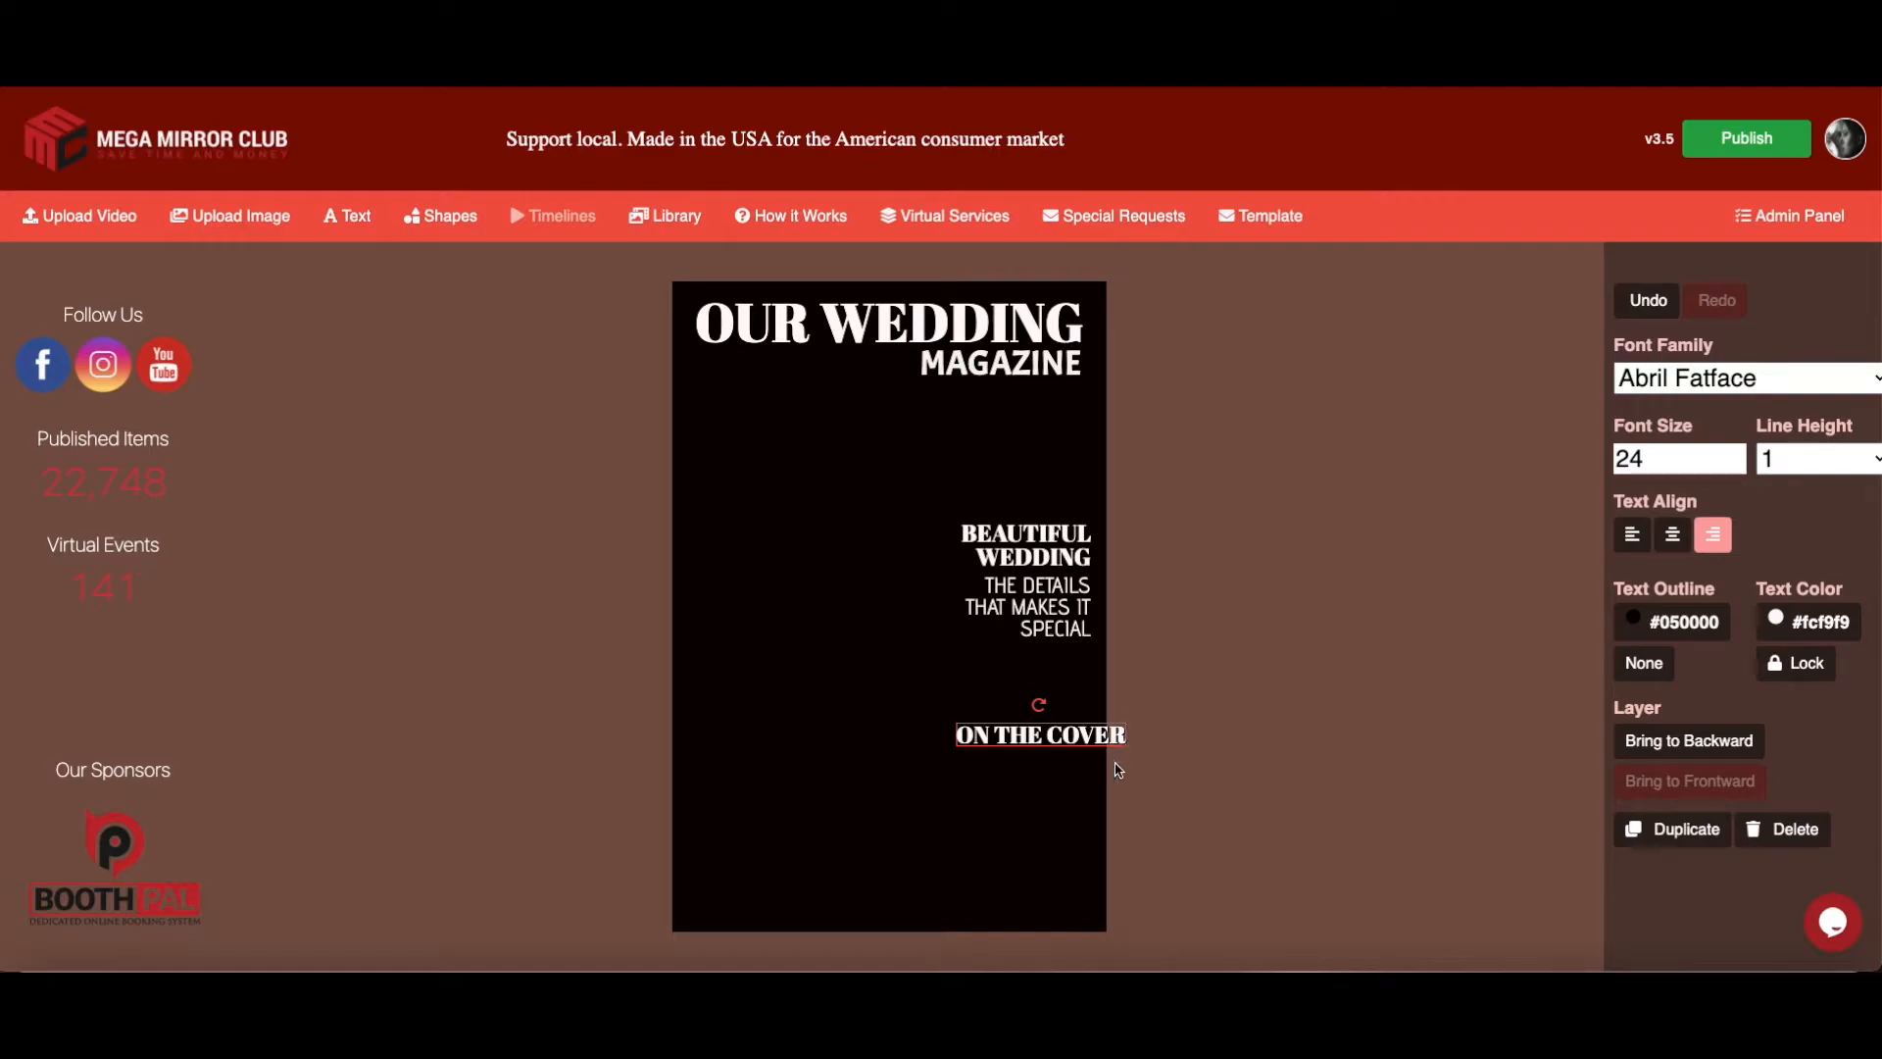
Reduce "ON THE COVER" to font size 20 and align its right edge with the cover lines above
{"action": "left_click", "coordinate": [1737, 467]}
{"action": "left_click", "coordinate": [1737, 466]}
{"action": "left_click", "coordinate": [1737, 466]}
{"action": "left_click", "coordinate": [1736, 466]}
{"action": "left_click_drag", "start_coordinate": [1045, 742], "coordinate": [1040, 738]}
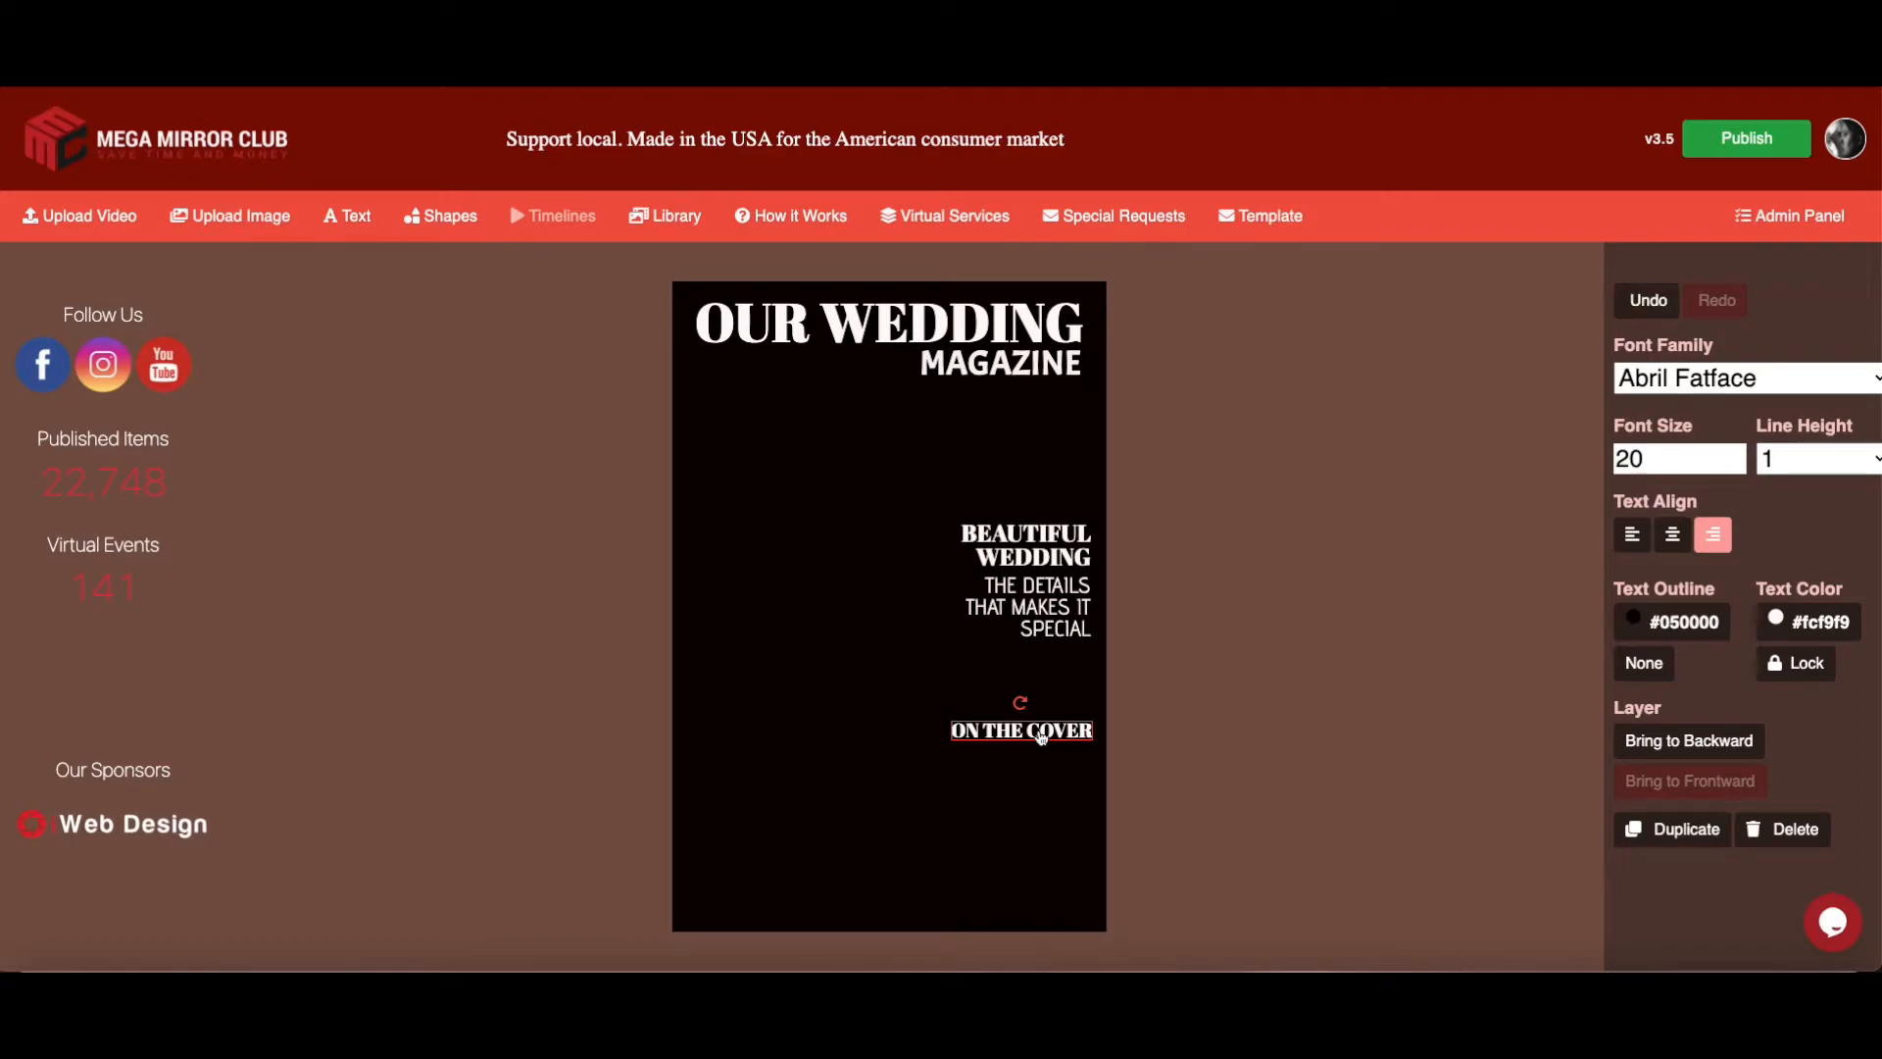
Duplicate the "THE DETAILS THAT MAKES IT SPECIAL" text and place the copy directly beneath "ON THE COVER"
{"action": "left_click", "coordinate": [1049, 605]}
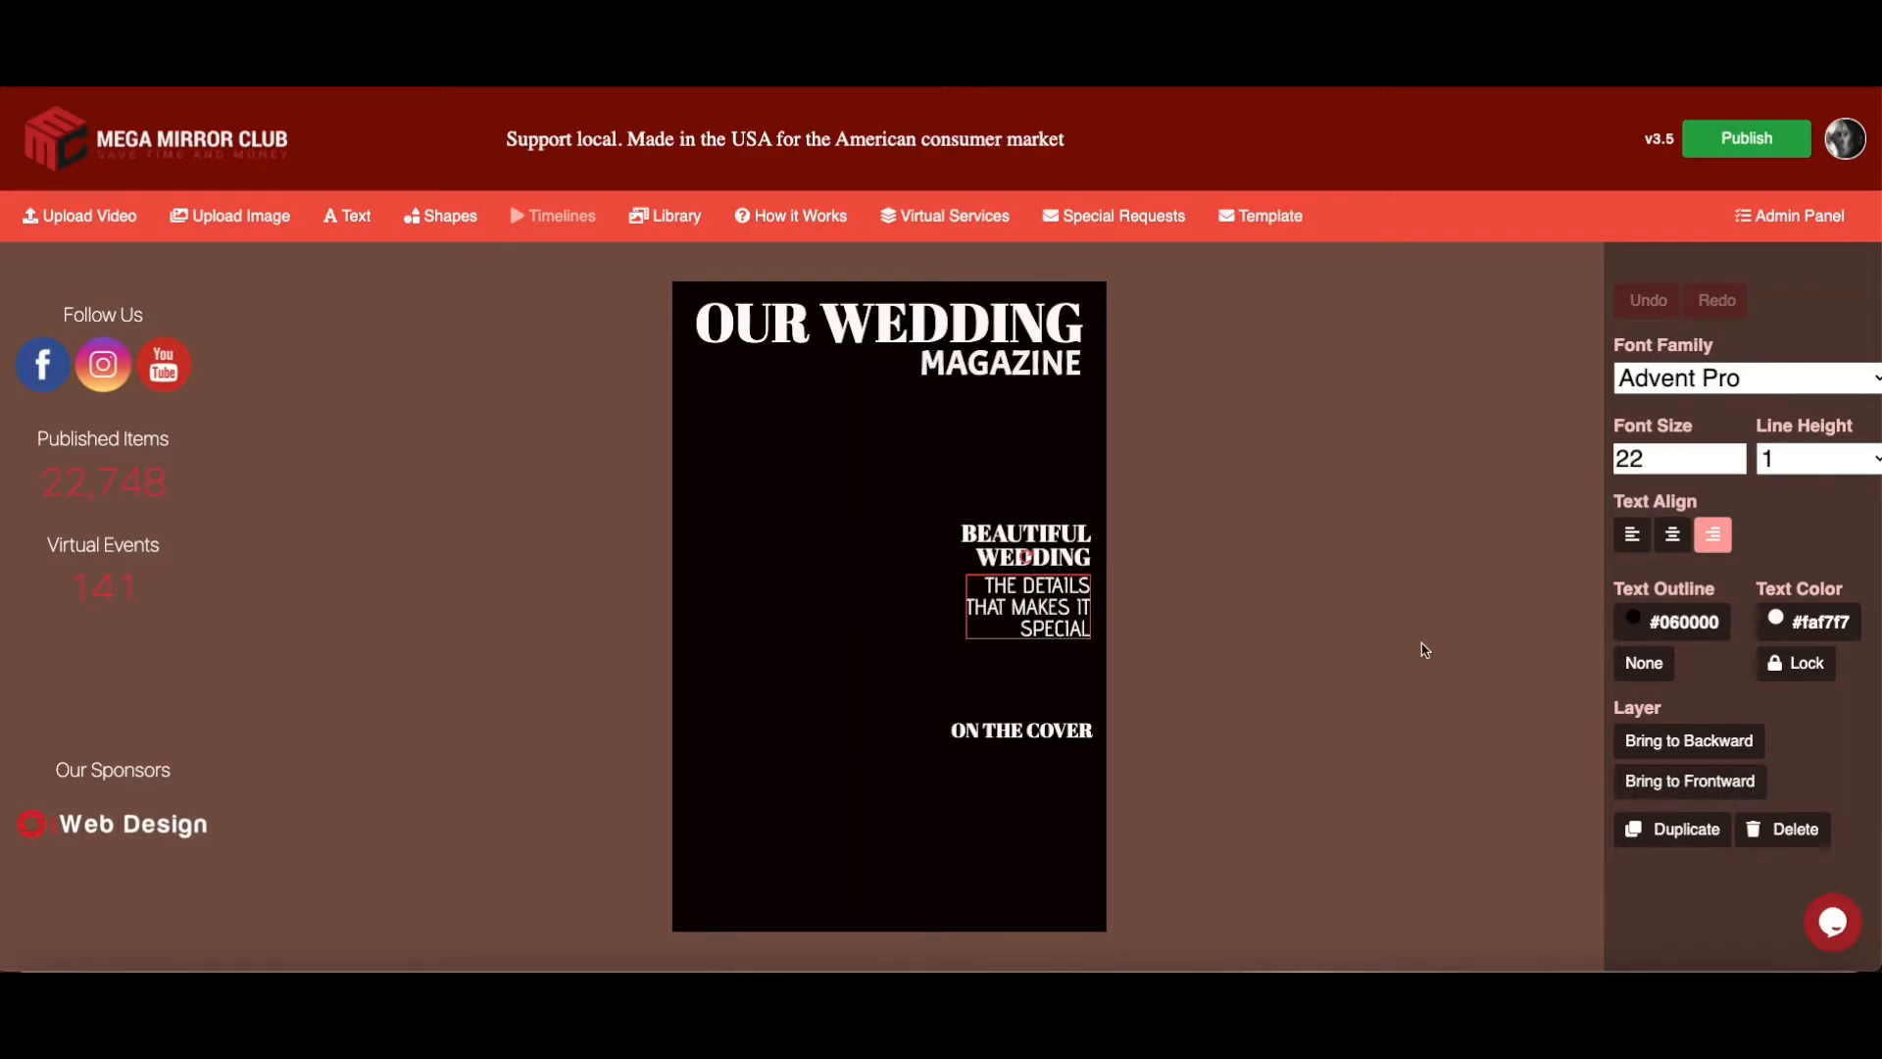
{"action": "left_click", "coordinate": [1669, 830]}
{"action": "left_click_drag", "start_coordinate": [1029, 619], "coordinate": [1105, 799]}
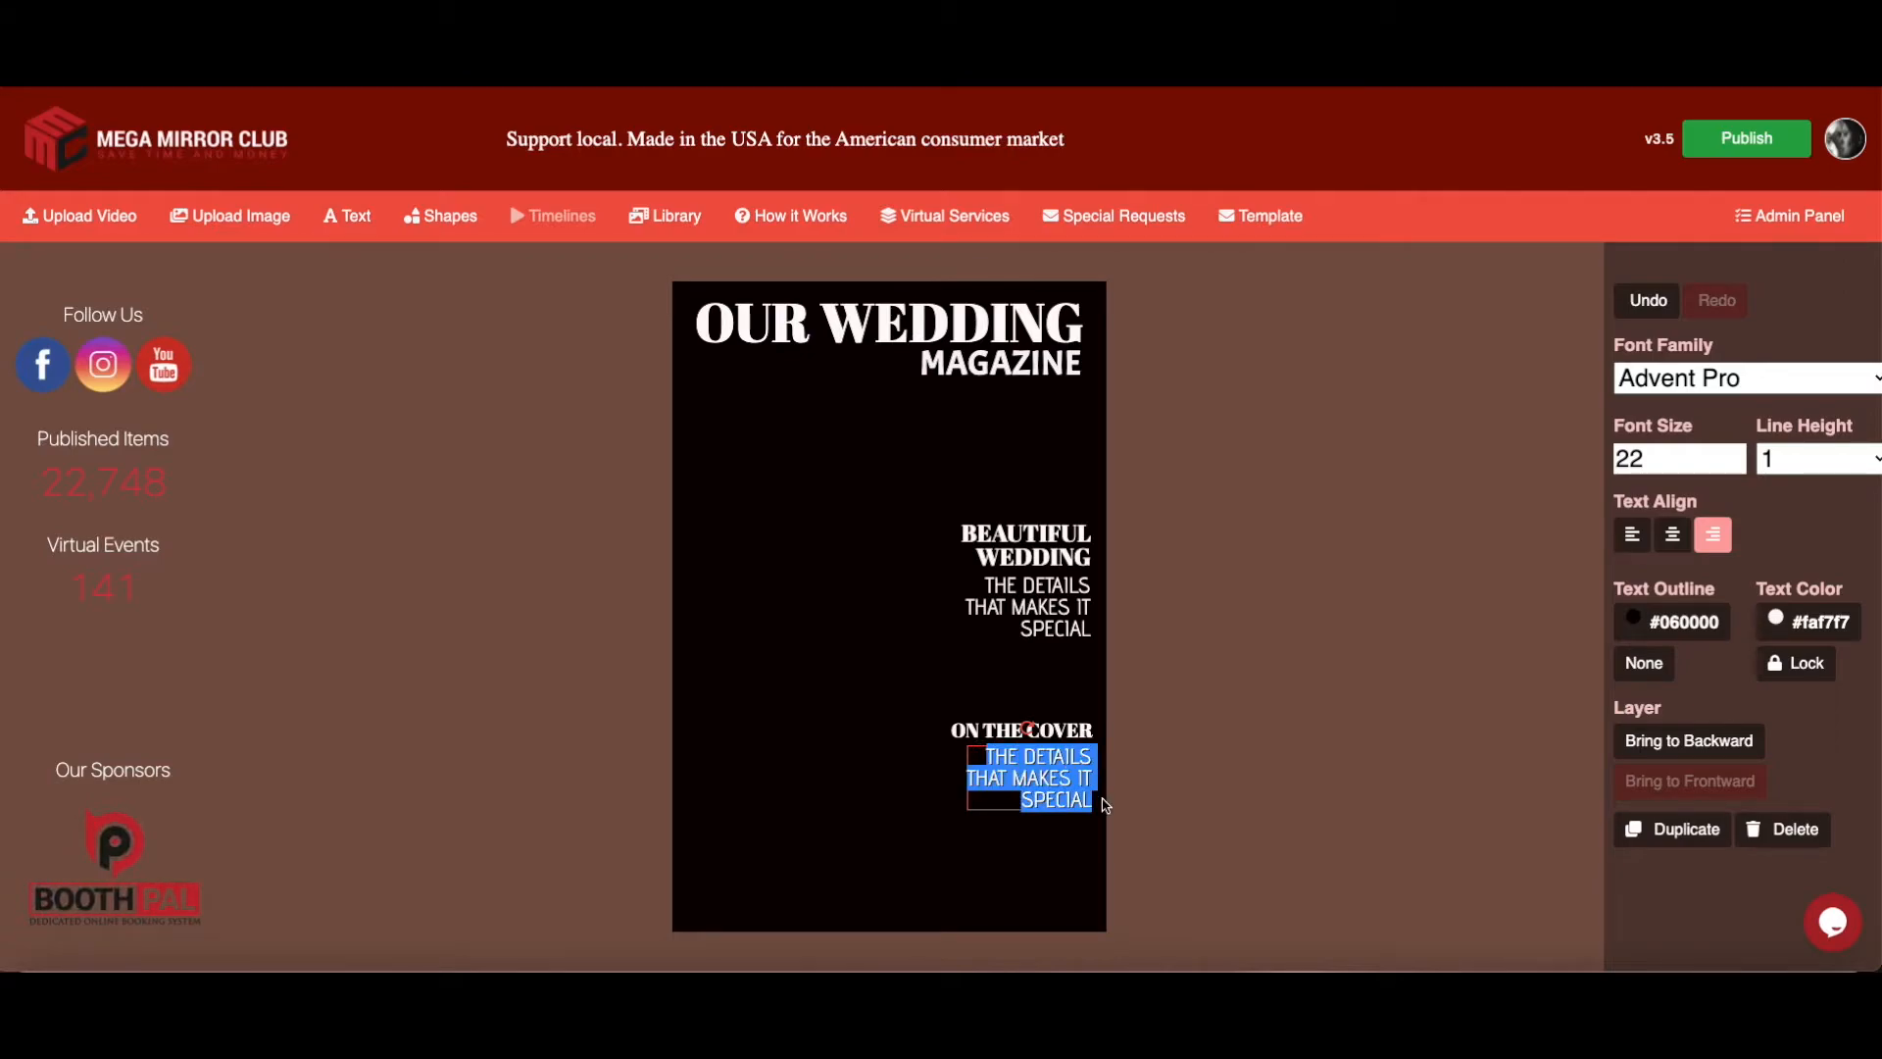
Replace the duplicated details text with the couple's first names joined by an ampersand
{"action": "key", "text": "BackSpace"}
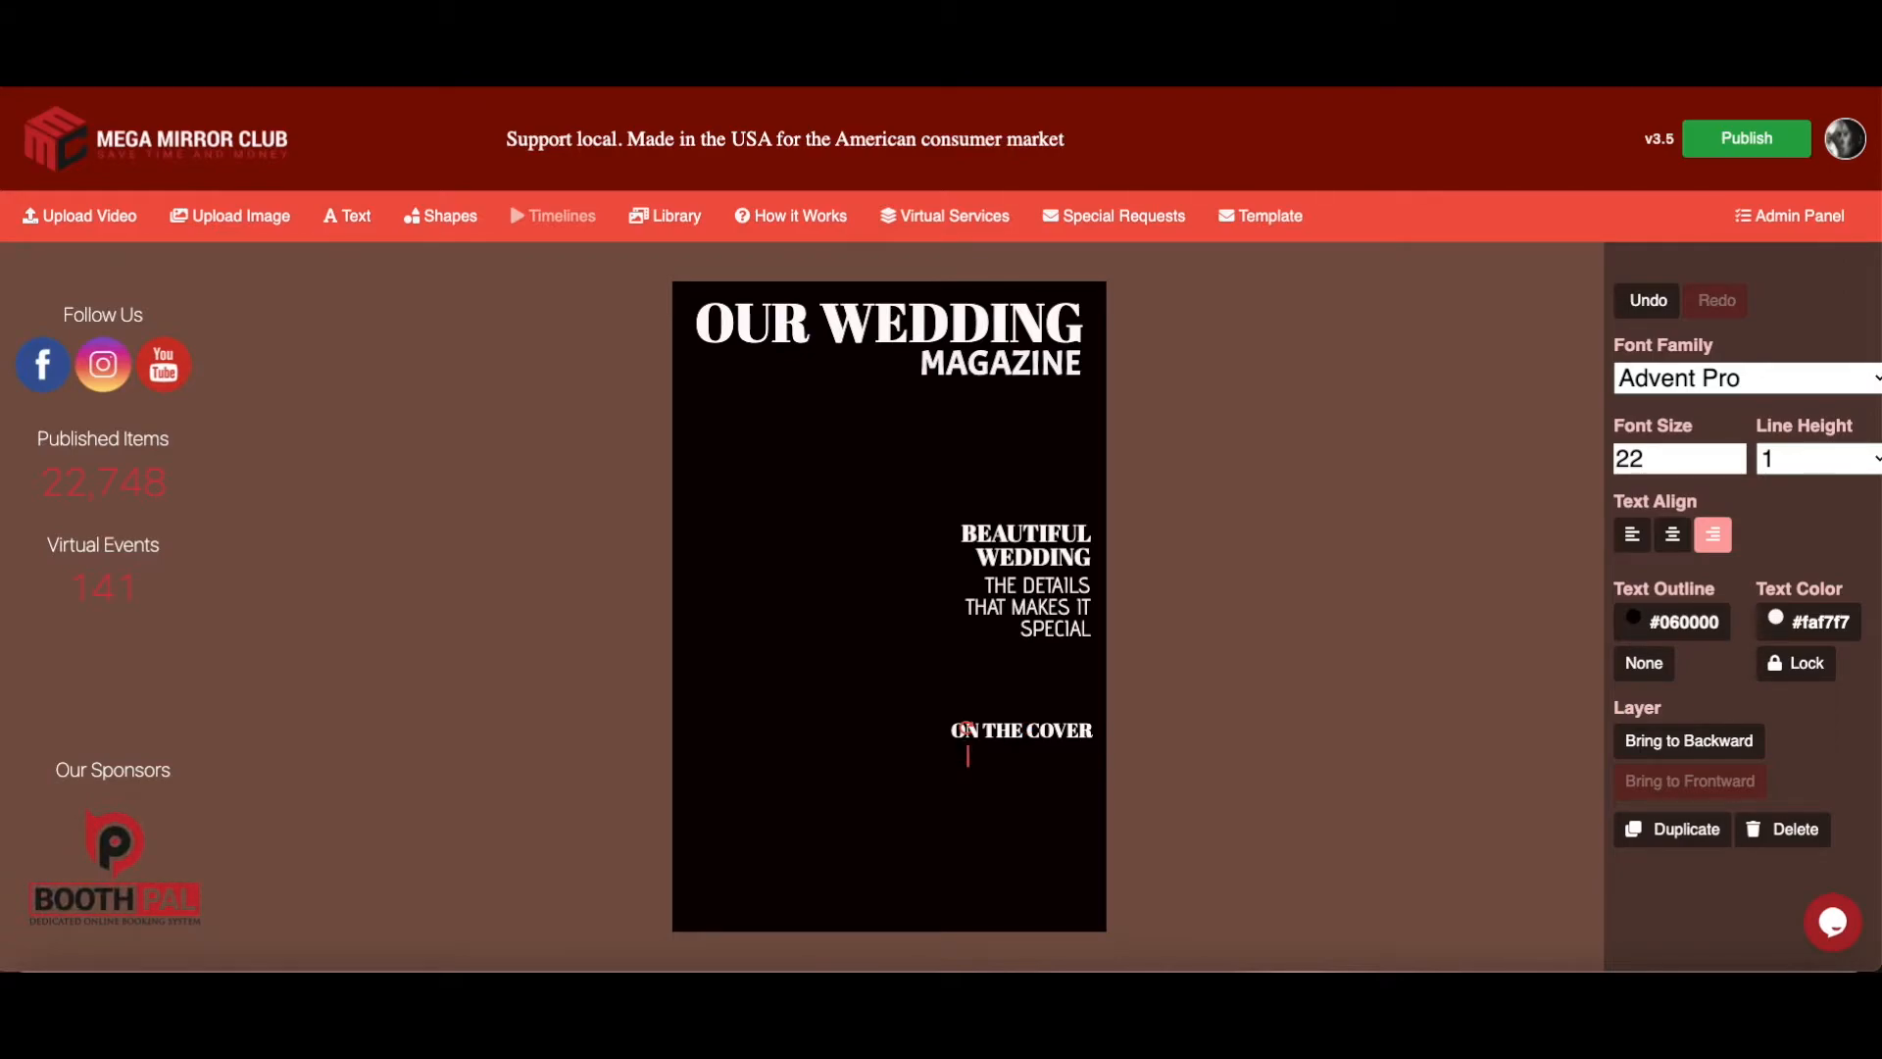
{"action": "type", "text": "Dallas ^"}
{"action": "key", "text": "ctrl+z"}
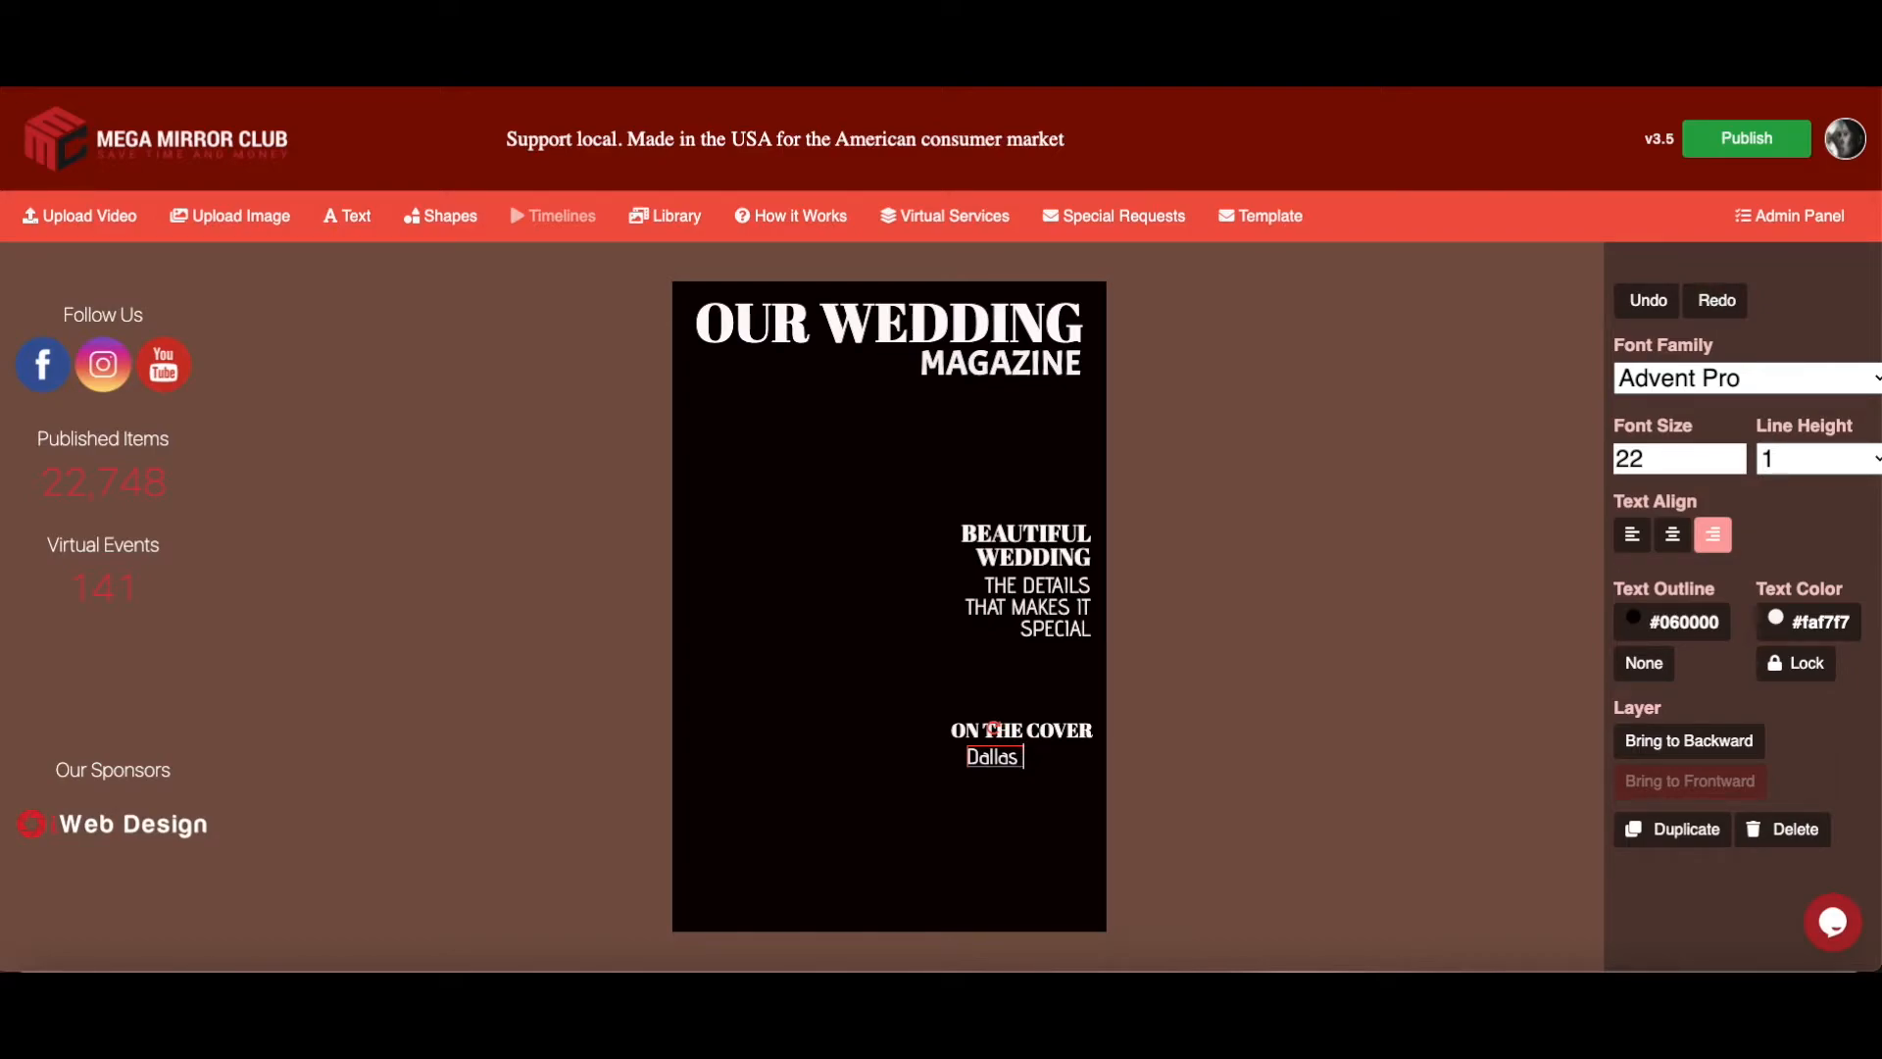
{"action": "type", "text": "& Justin"}
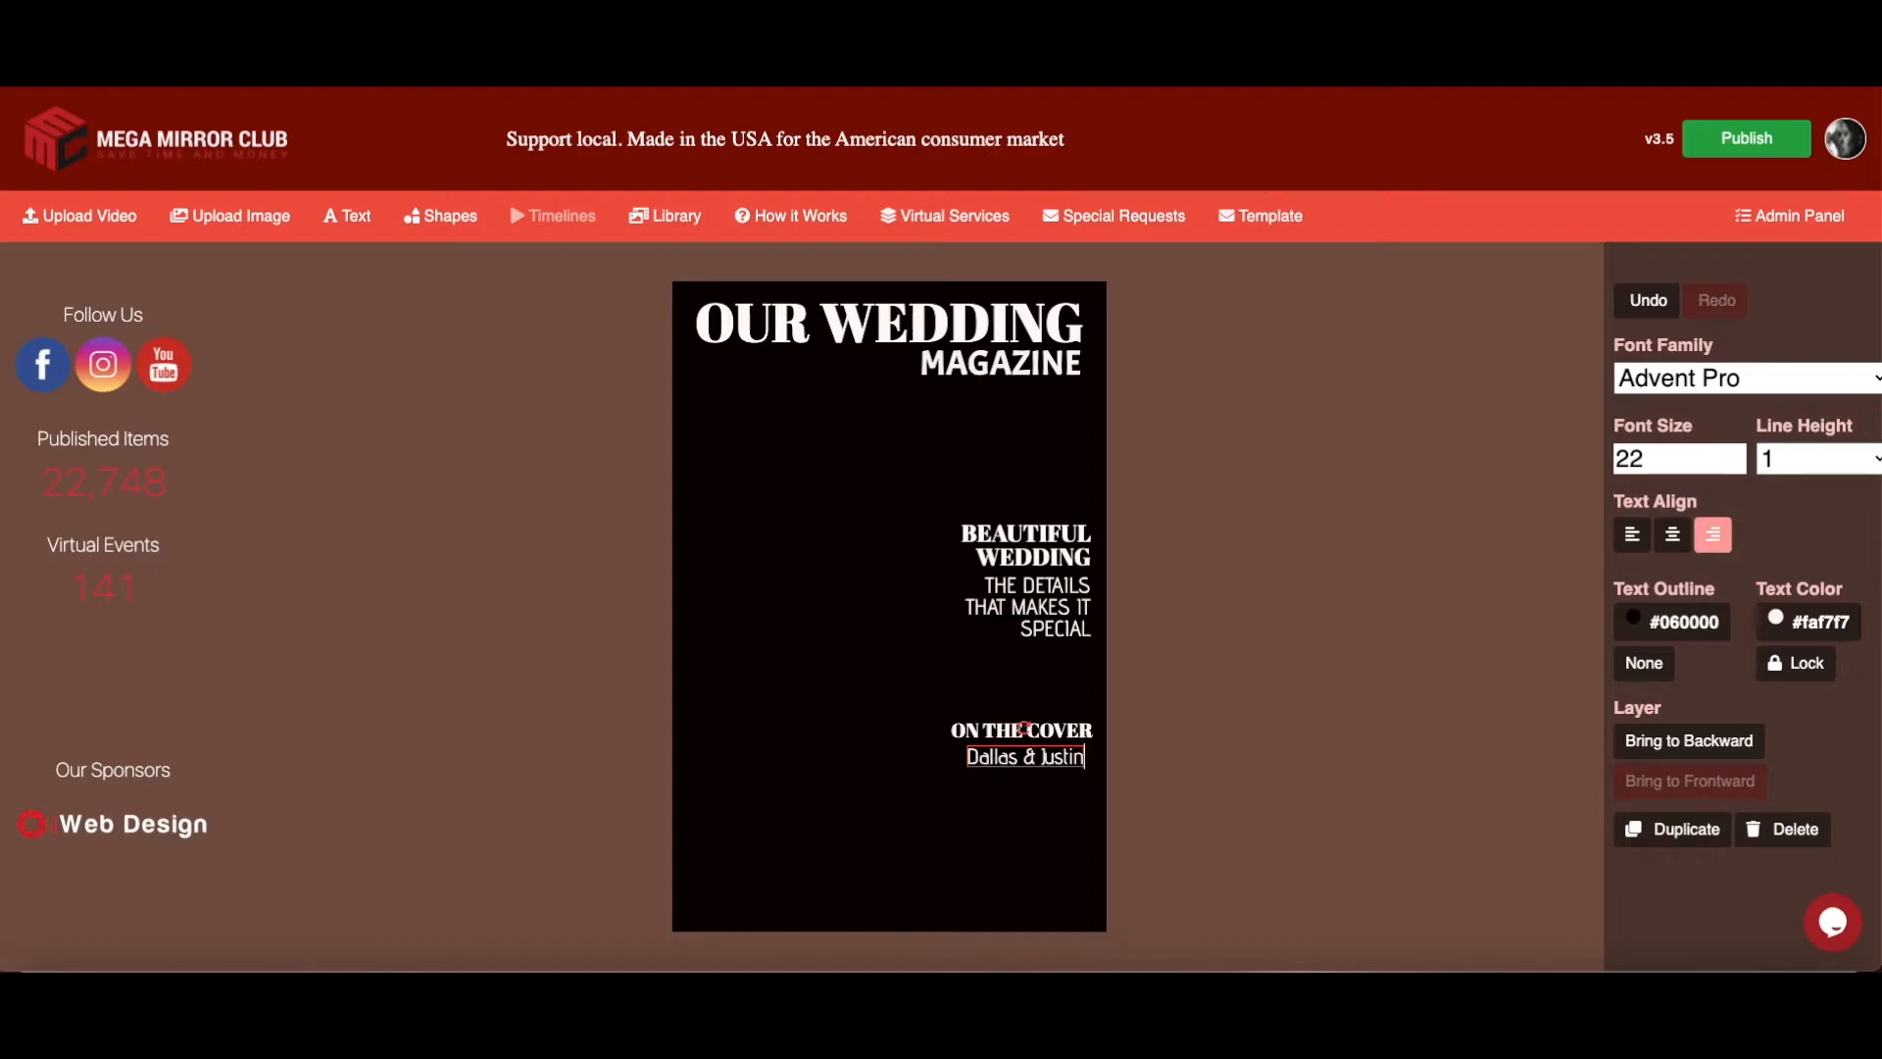
{"action": "left_click", "coordinate": [1036, 798]}
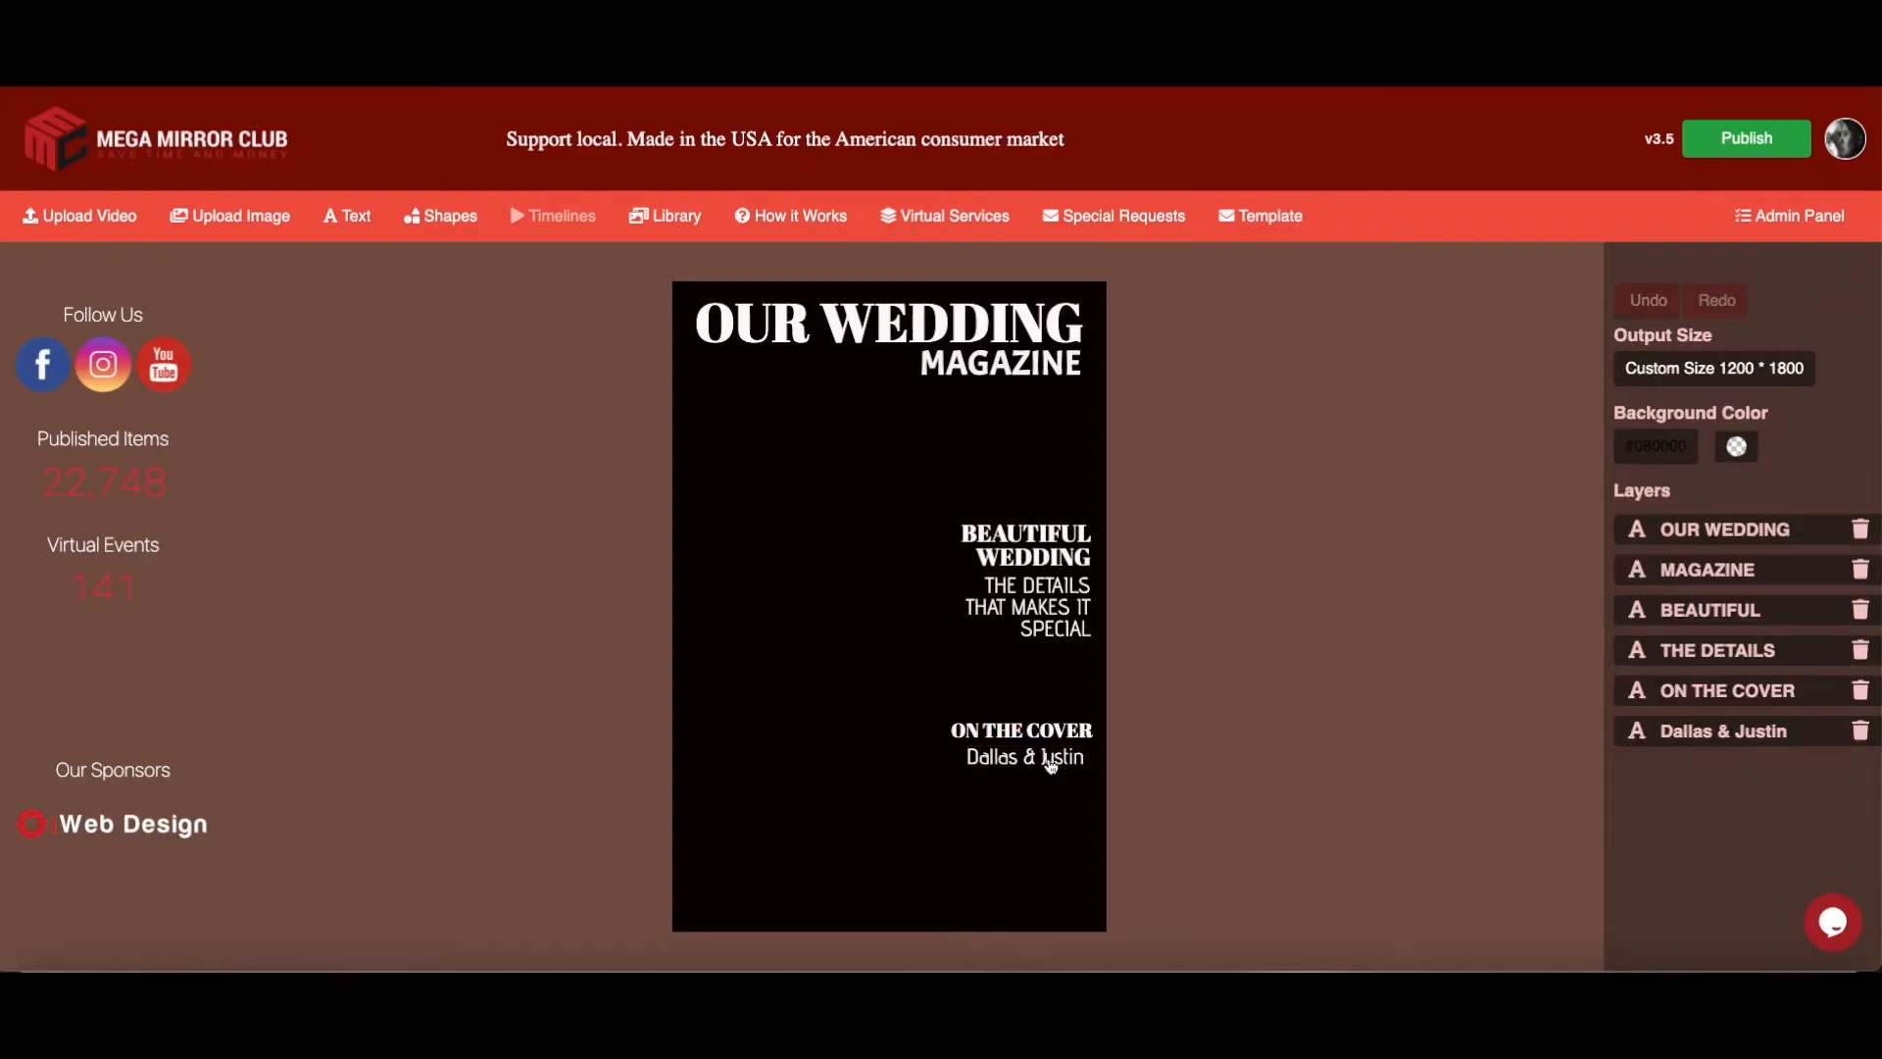
Move the couple's names up directly beneath "ON THE COVER" and add "Wedding" as a second line
{"action": "left_click", "coordinate": [1054, 763]}
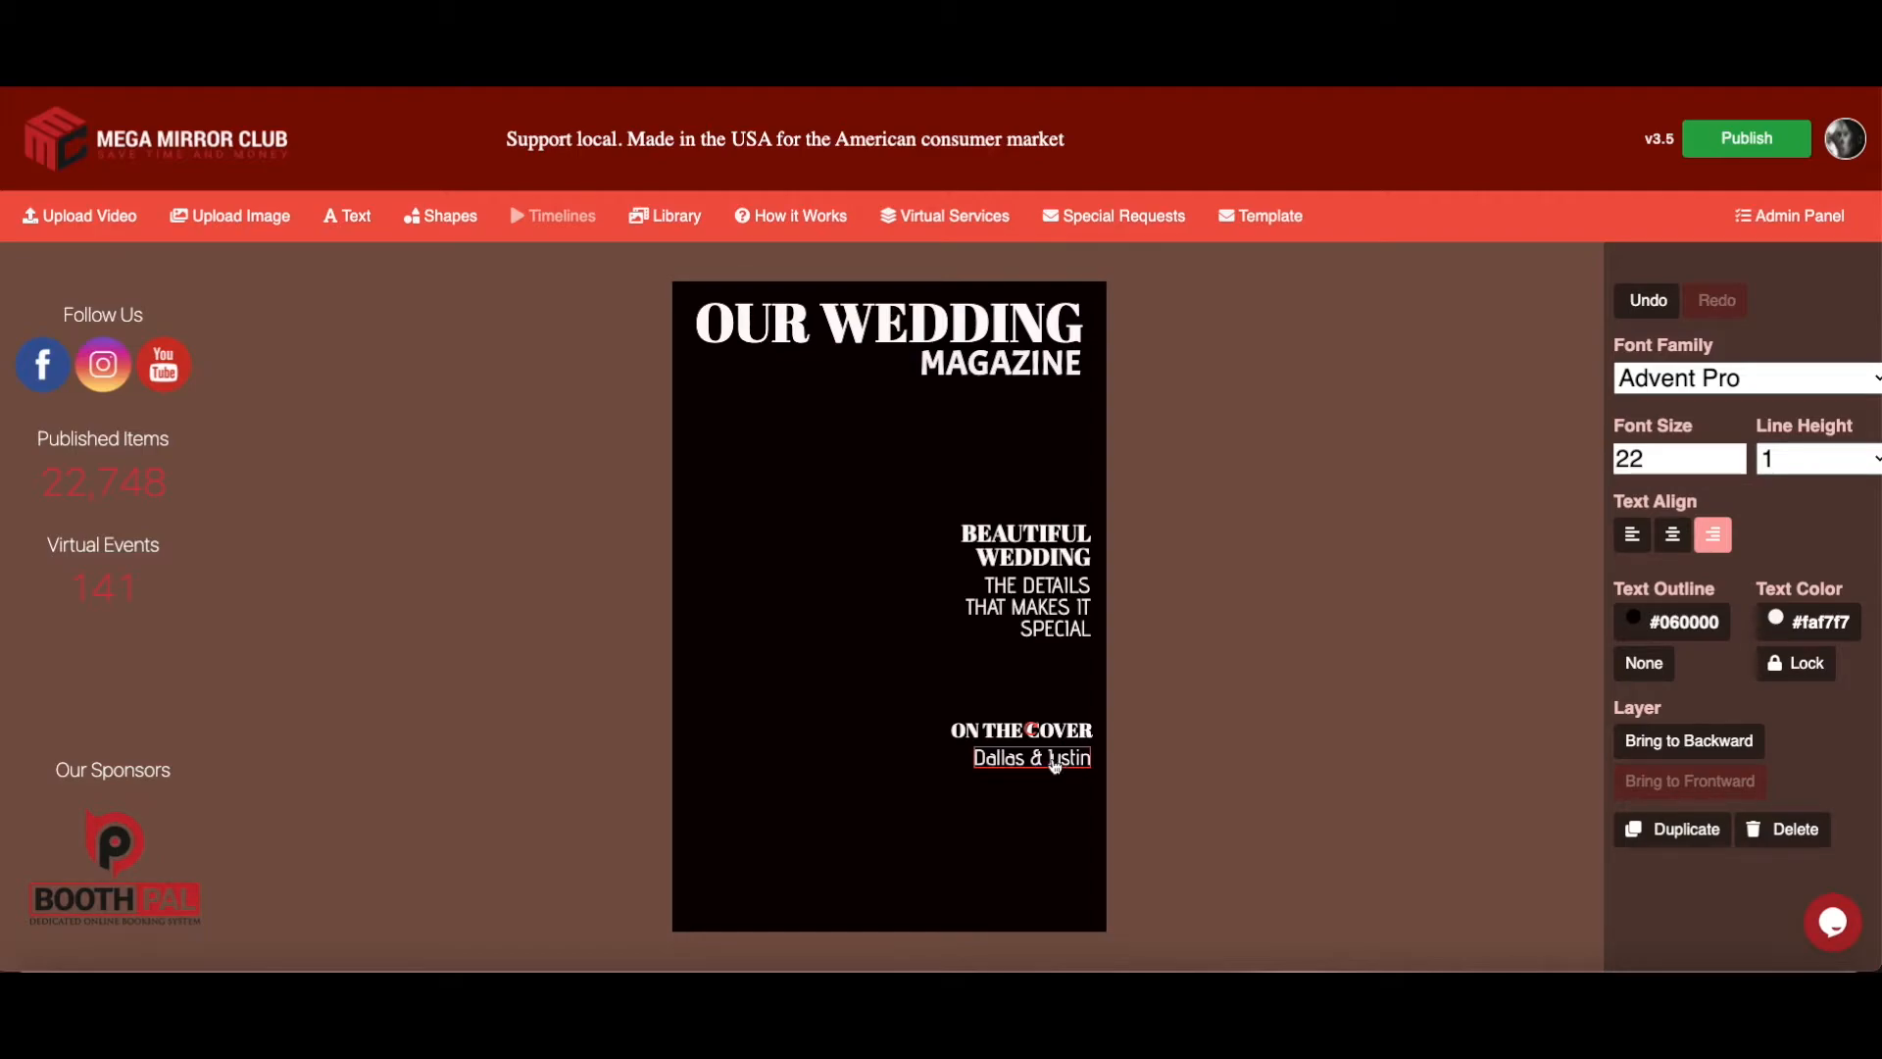
{"action": "left_click_drag", "start_coordinate": [1083, 760], "coordinate": [1082, 753]}
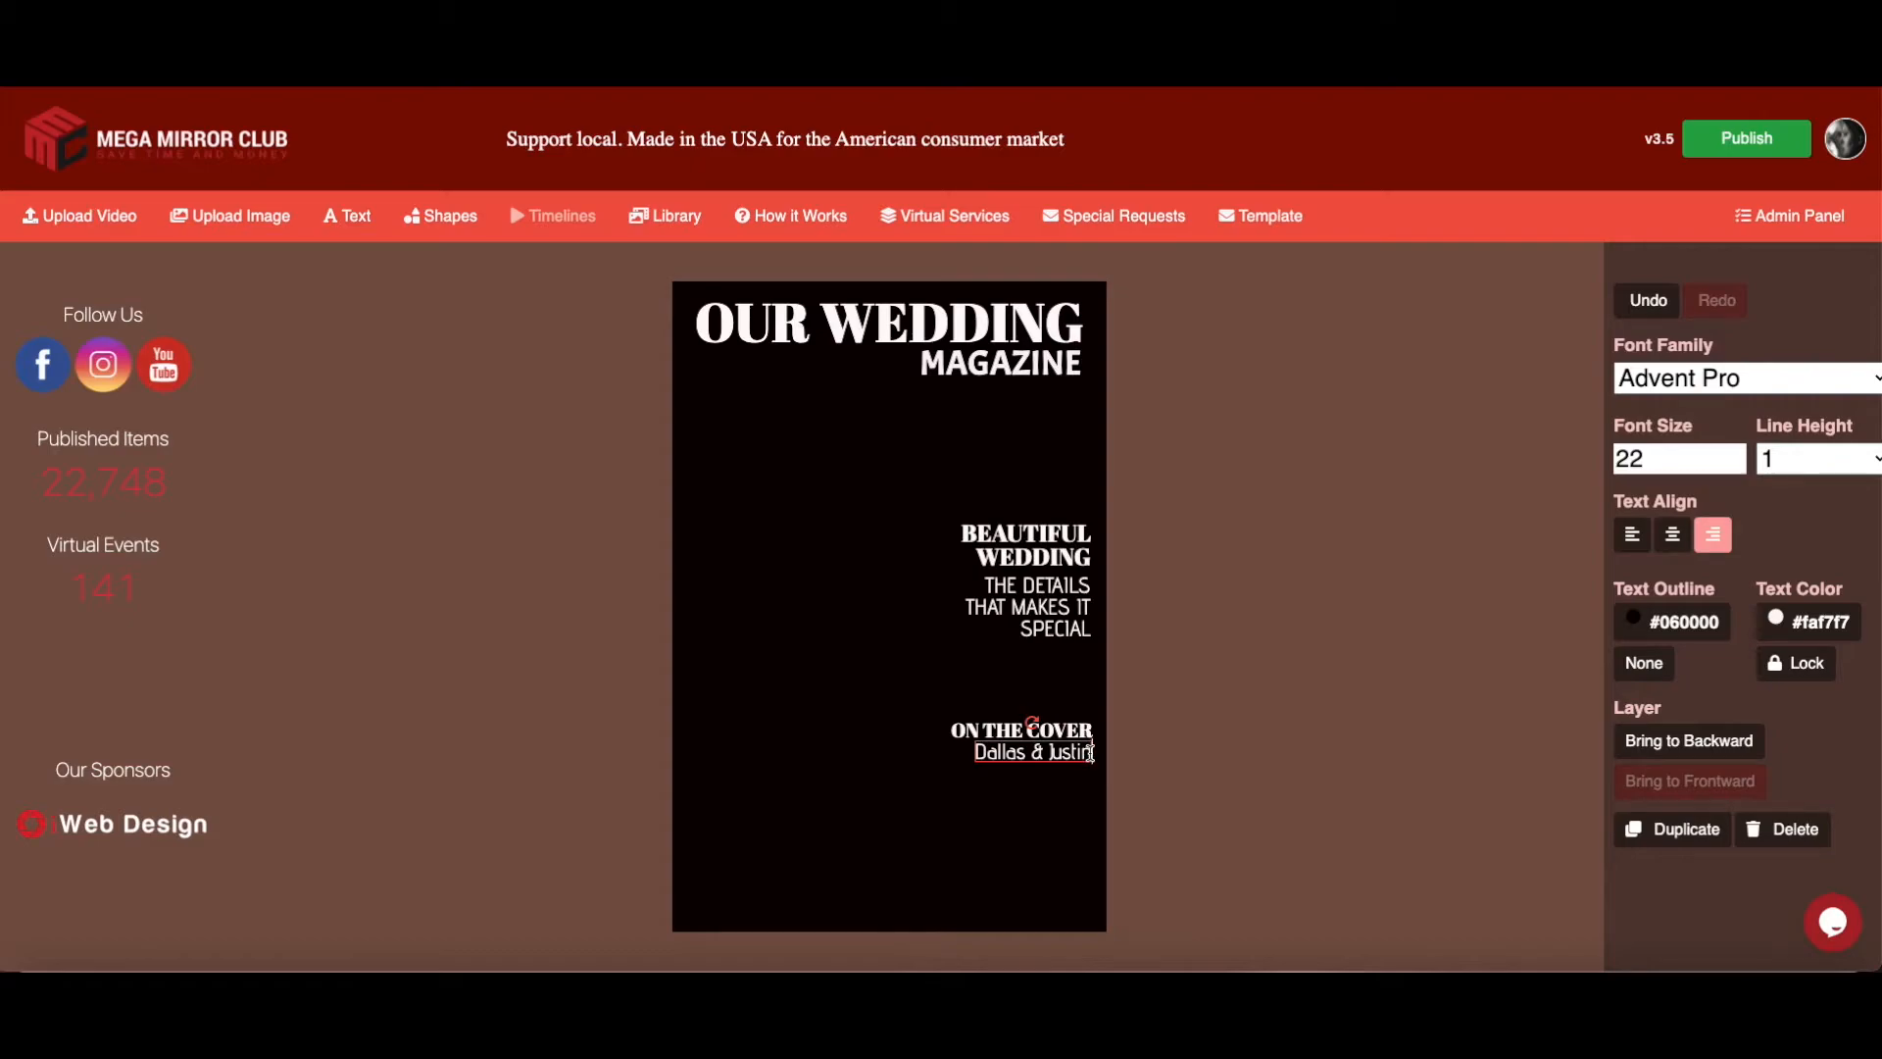
{"action": "left_click", "coordinate": [1091, 753]}
{"action": "type", "text": "Wedding"}
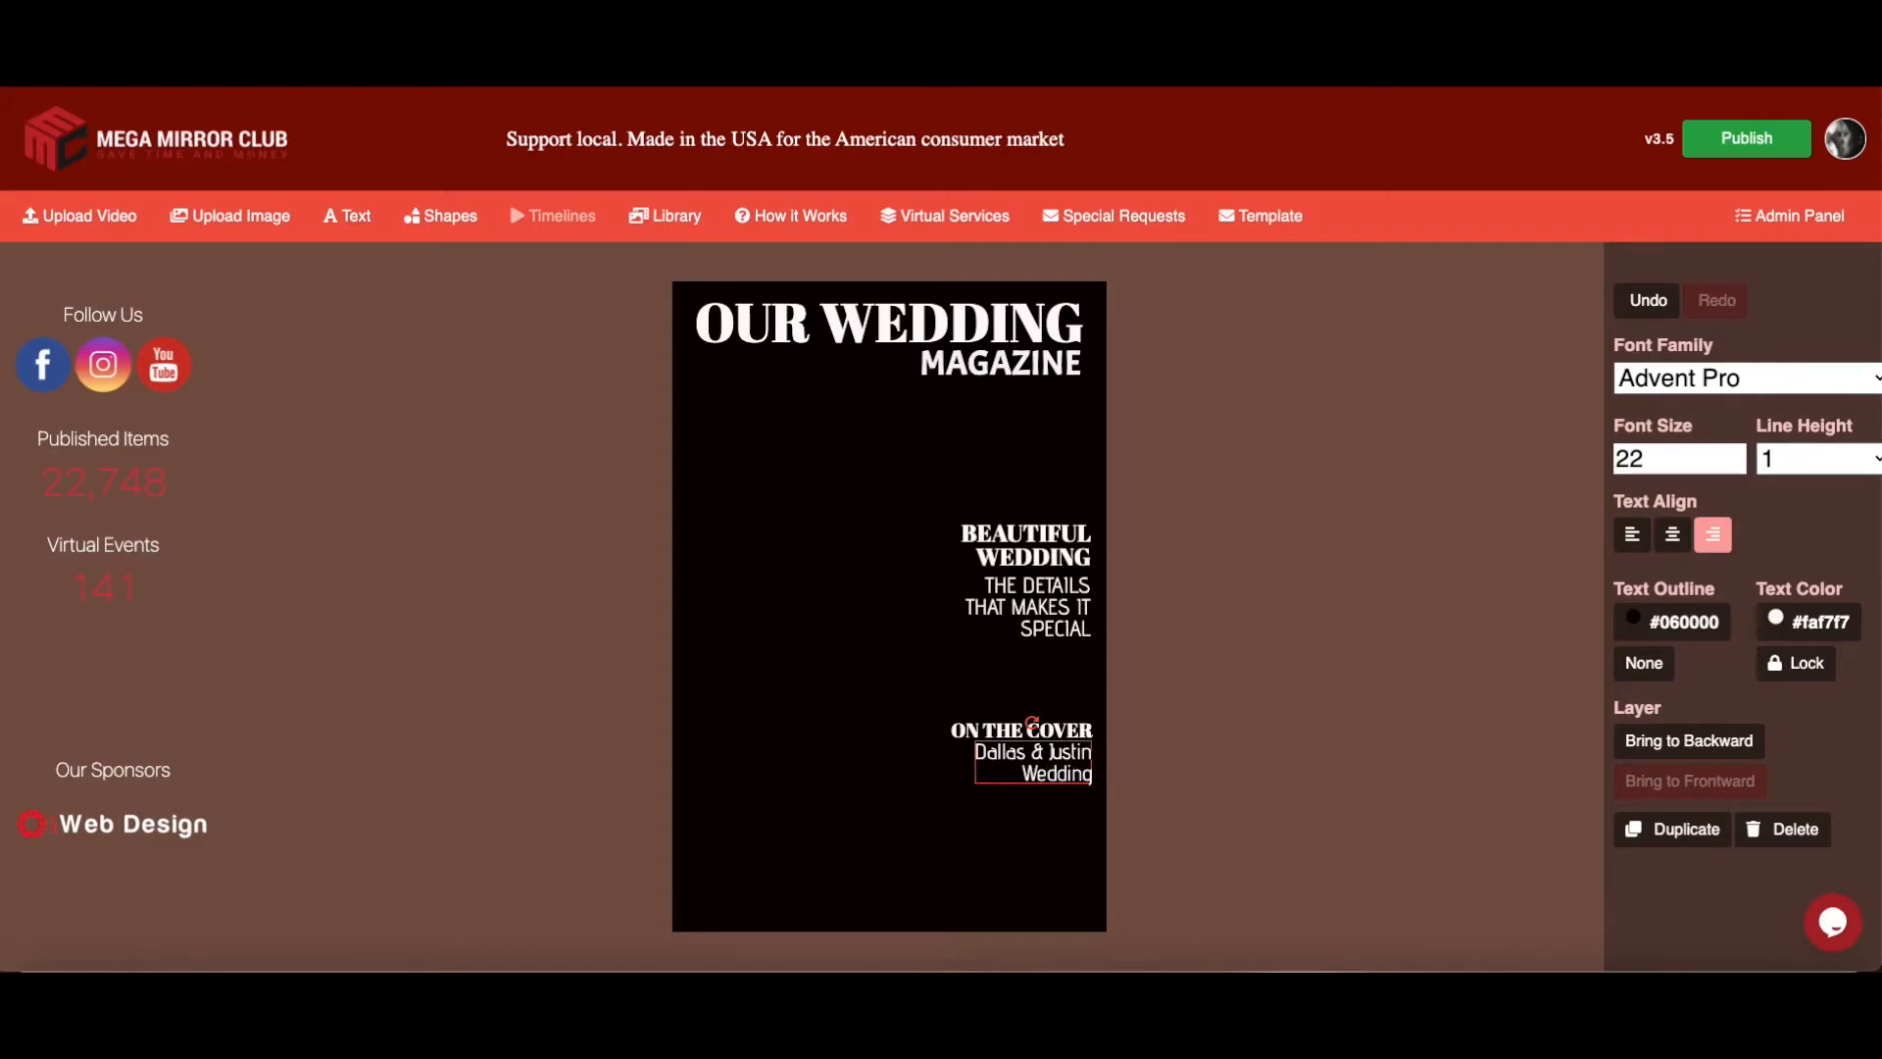
{"action": "left_click", "coordinate": [1201, 757]}
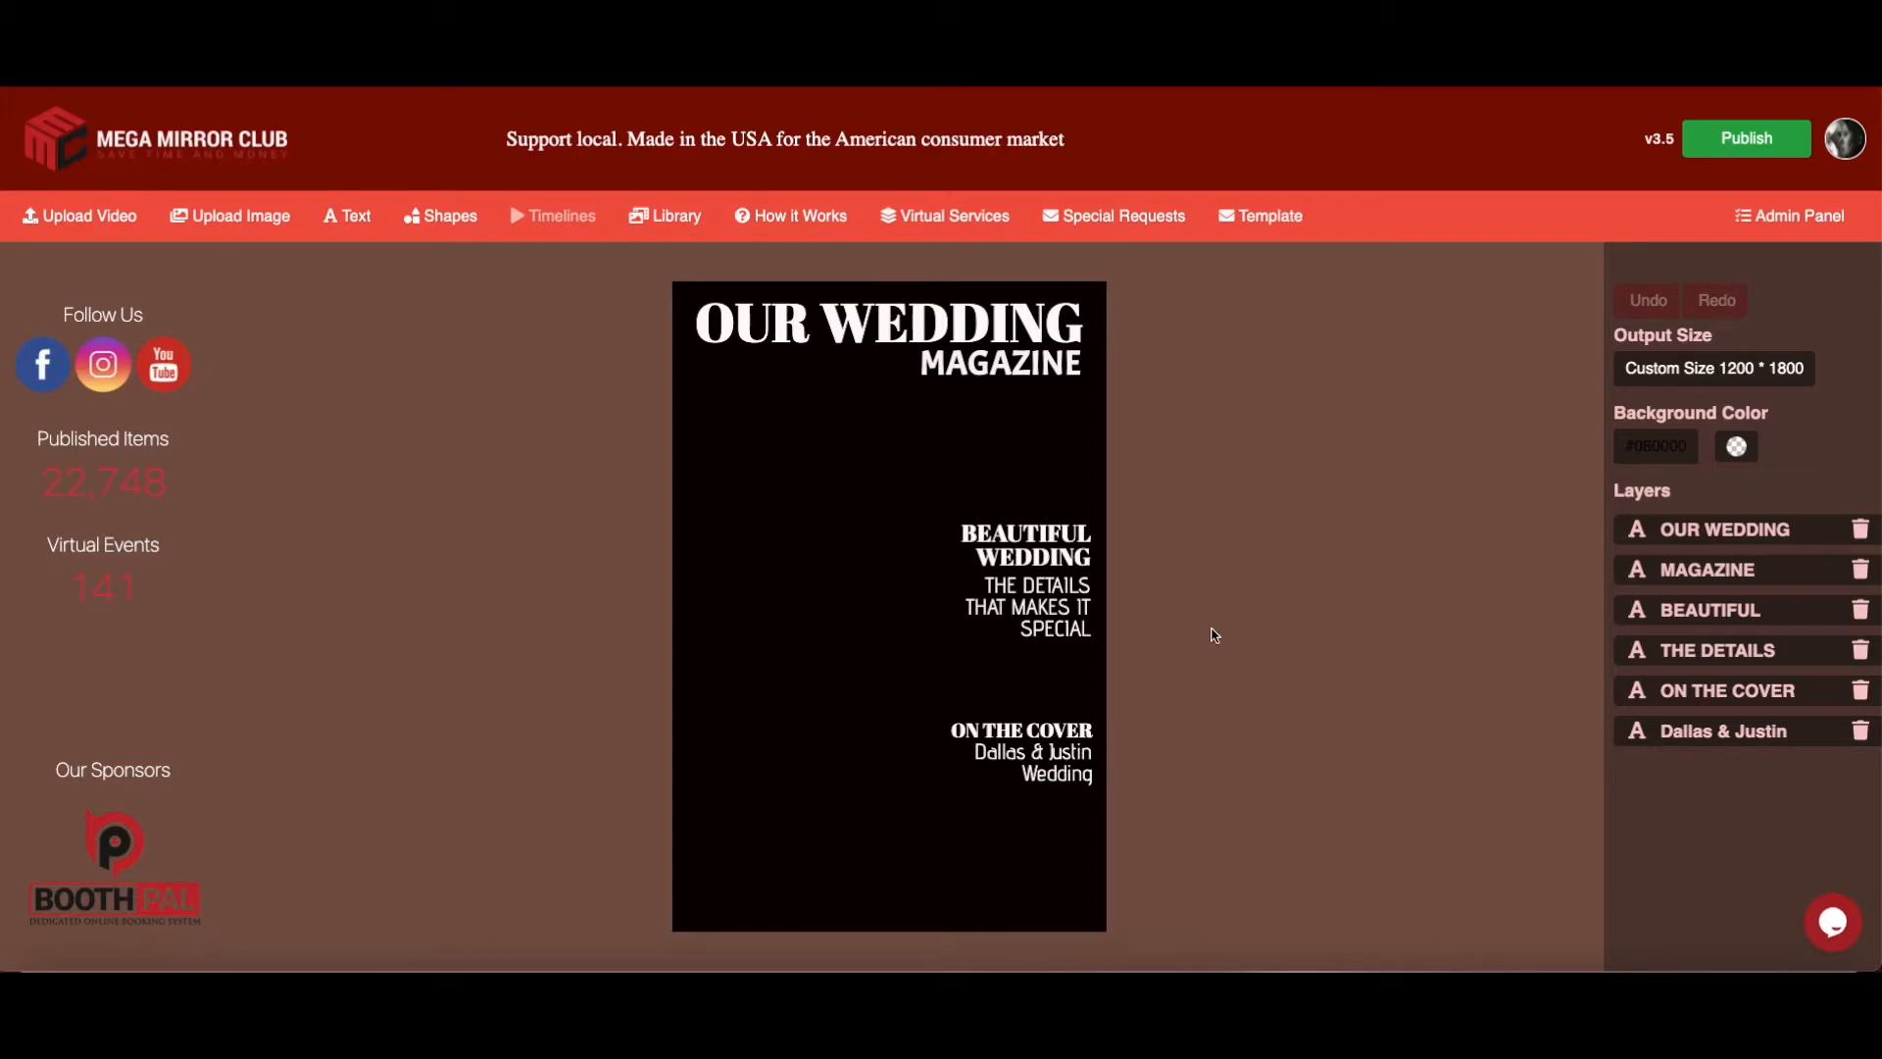
Lock the "BEAUTIFUL WEDDING" text layer and unlock it again
{"action": "left_click", "coordinate": [1041, 544]}
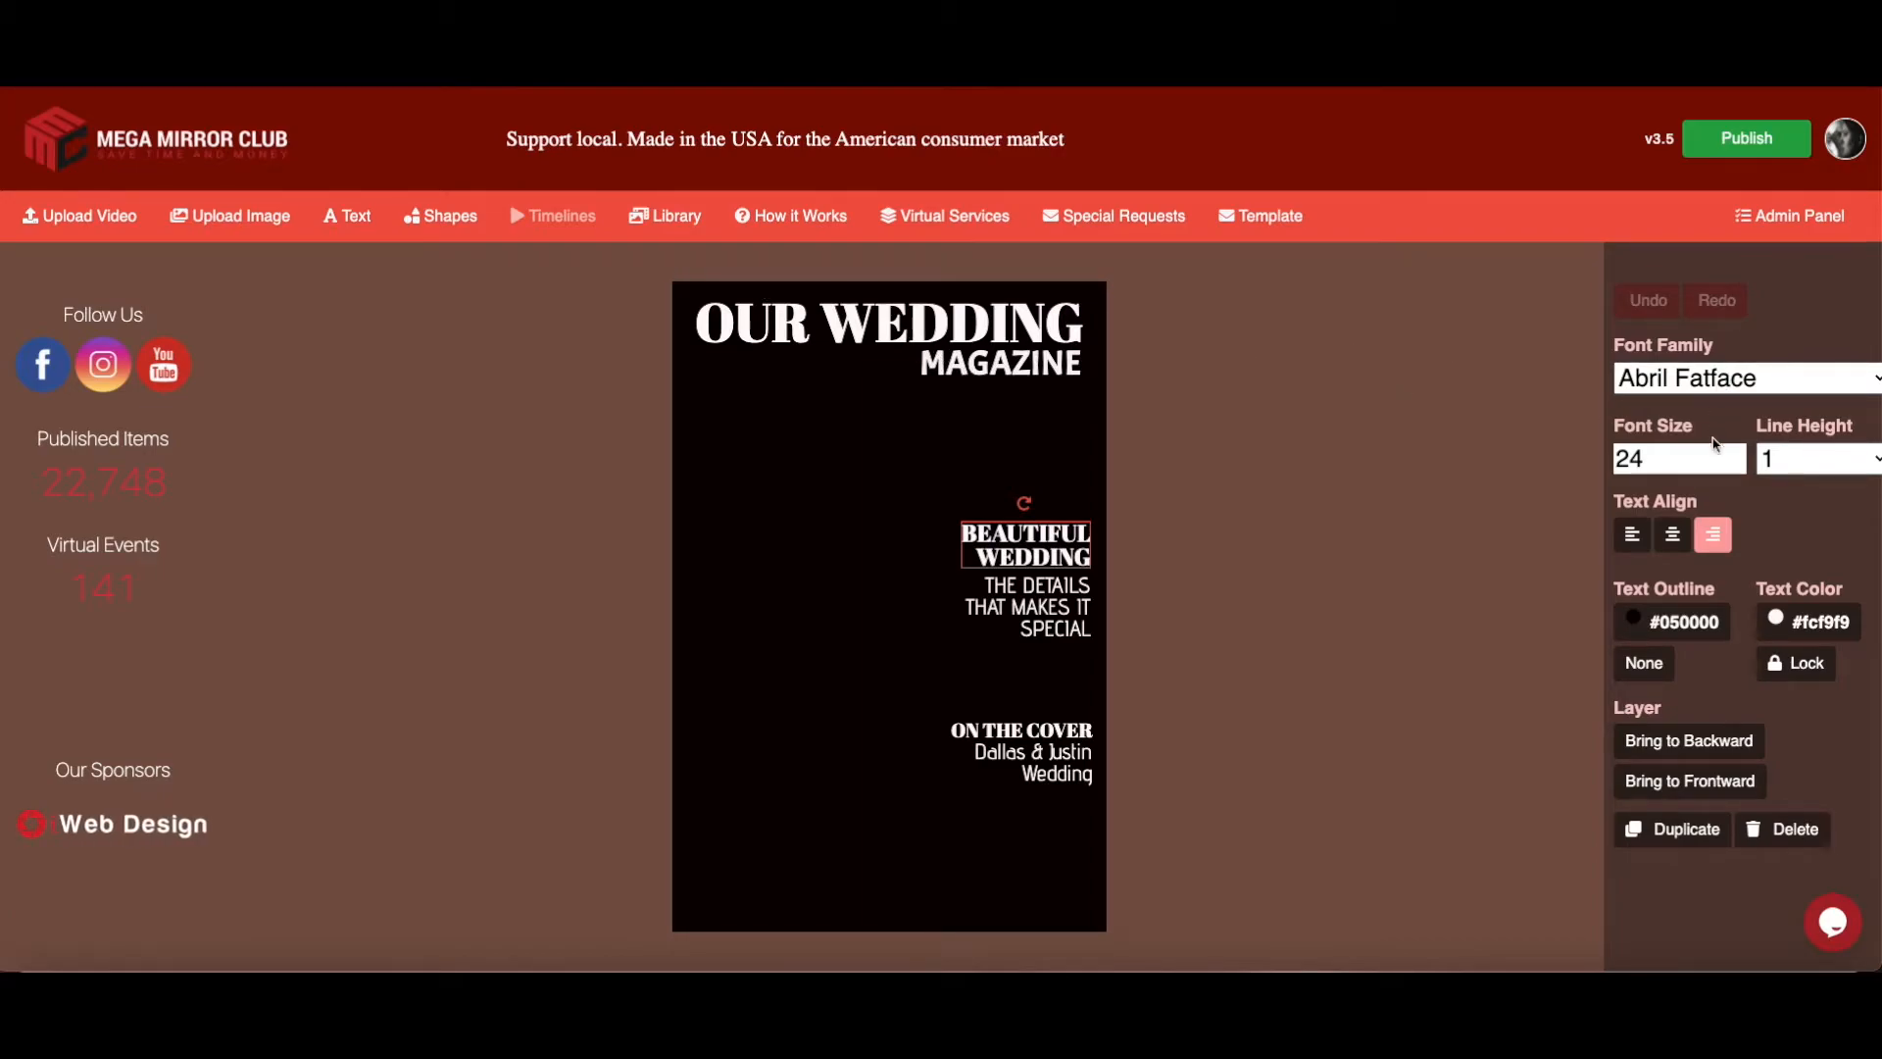
{"action": "left_click", "coordinate": [1256, 404]}
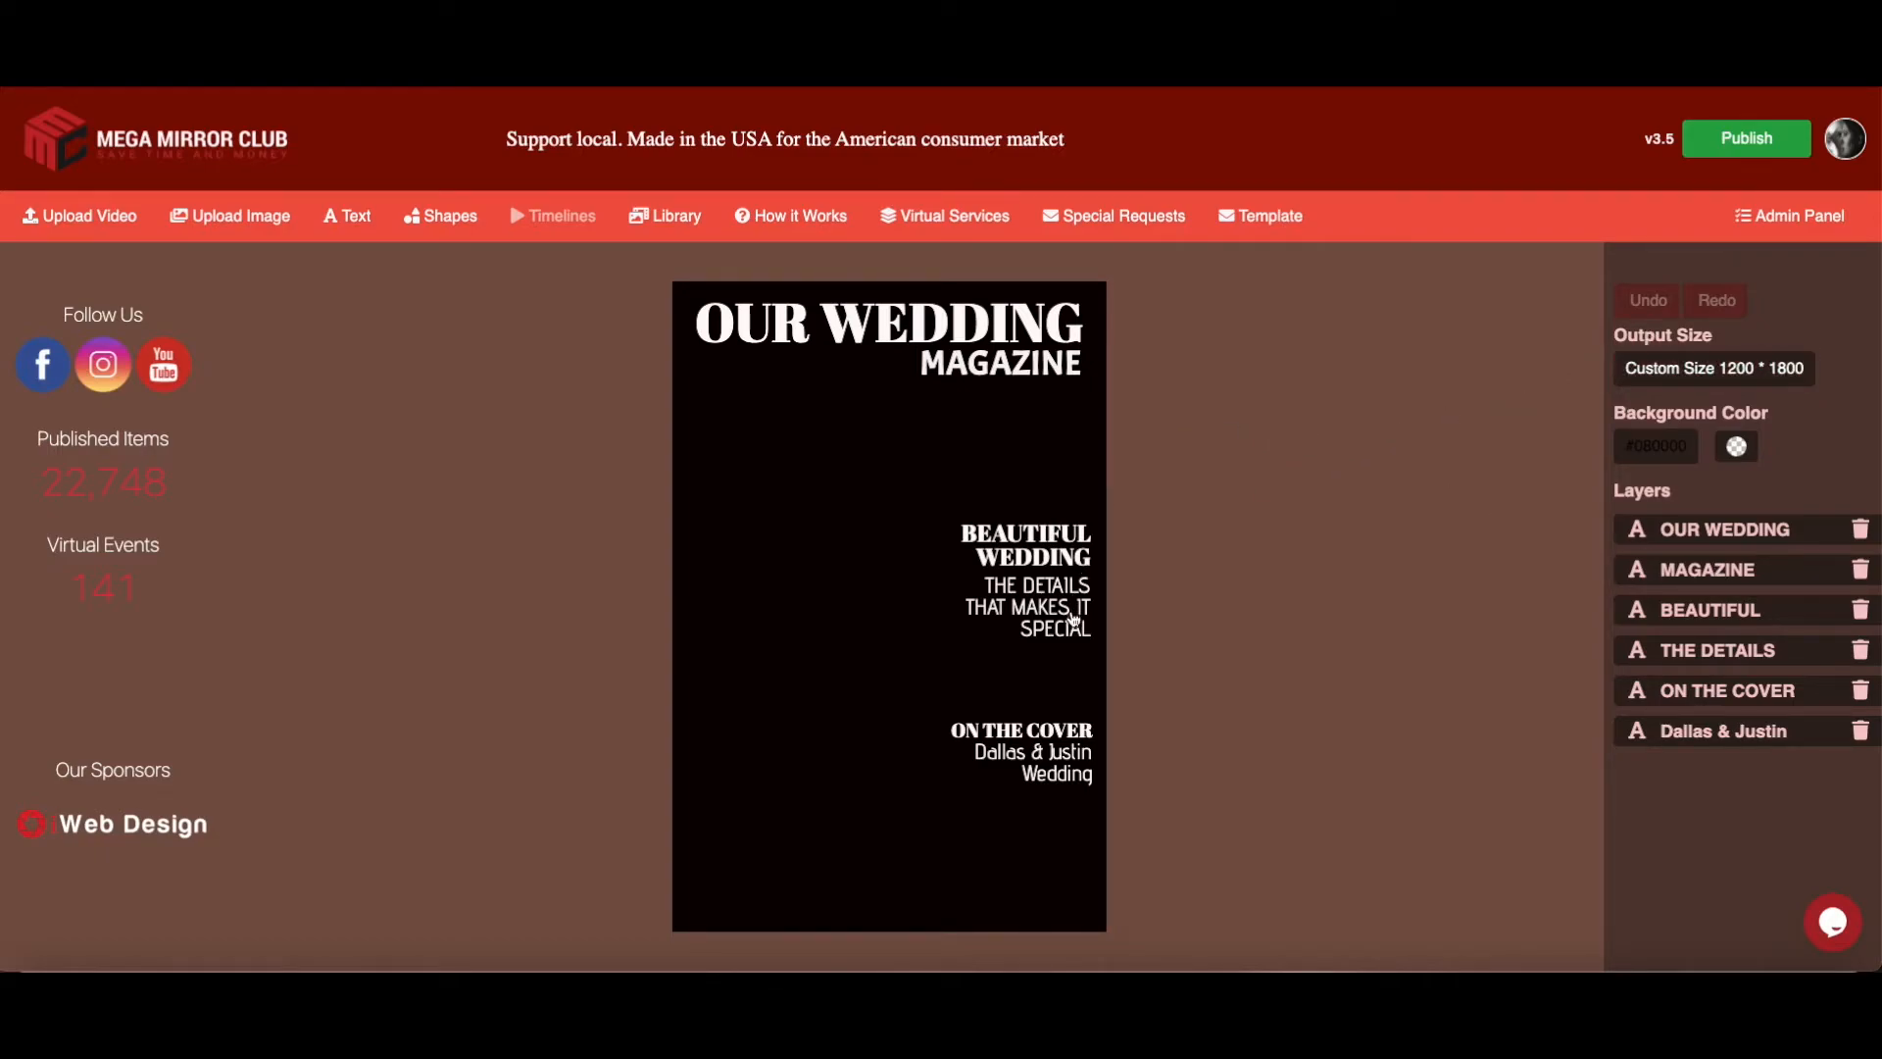
{"action": "left_click", "coordinate": [1045, 555]}
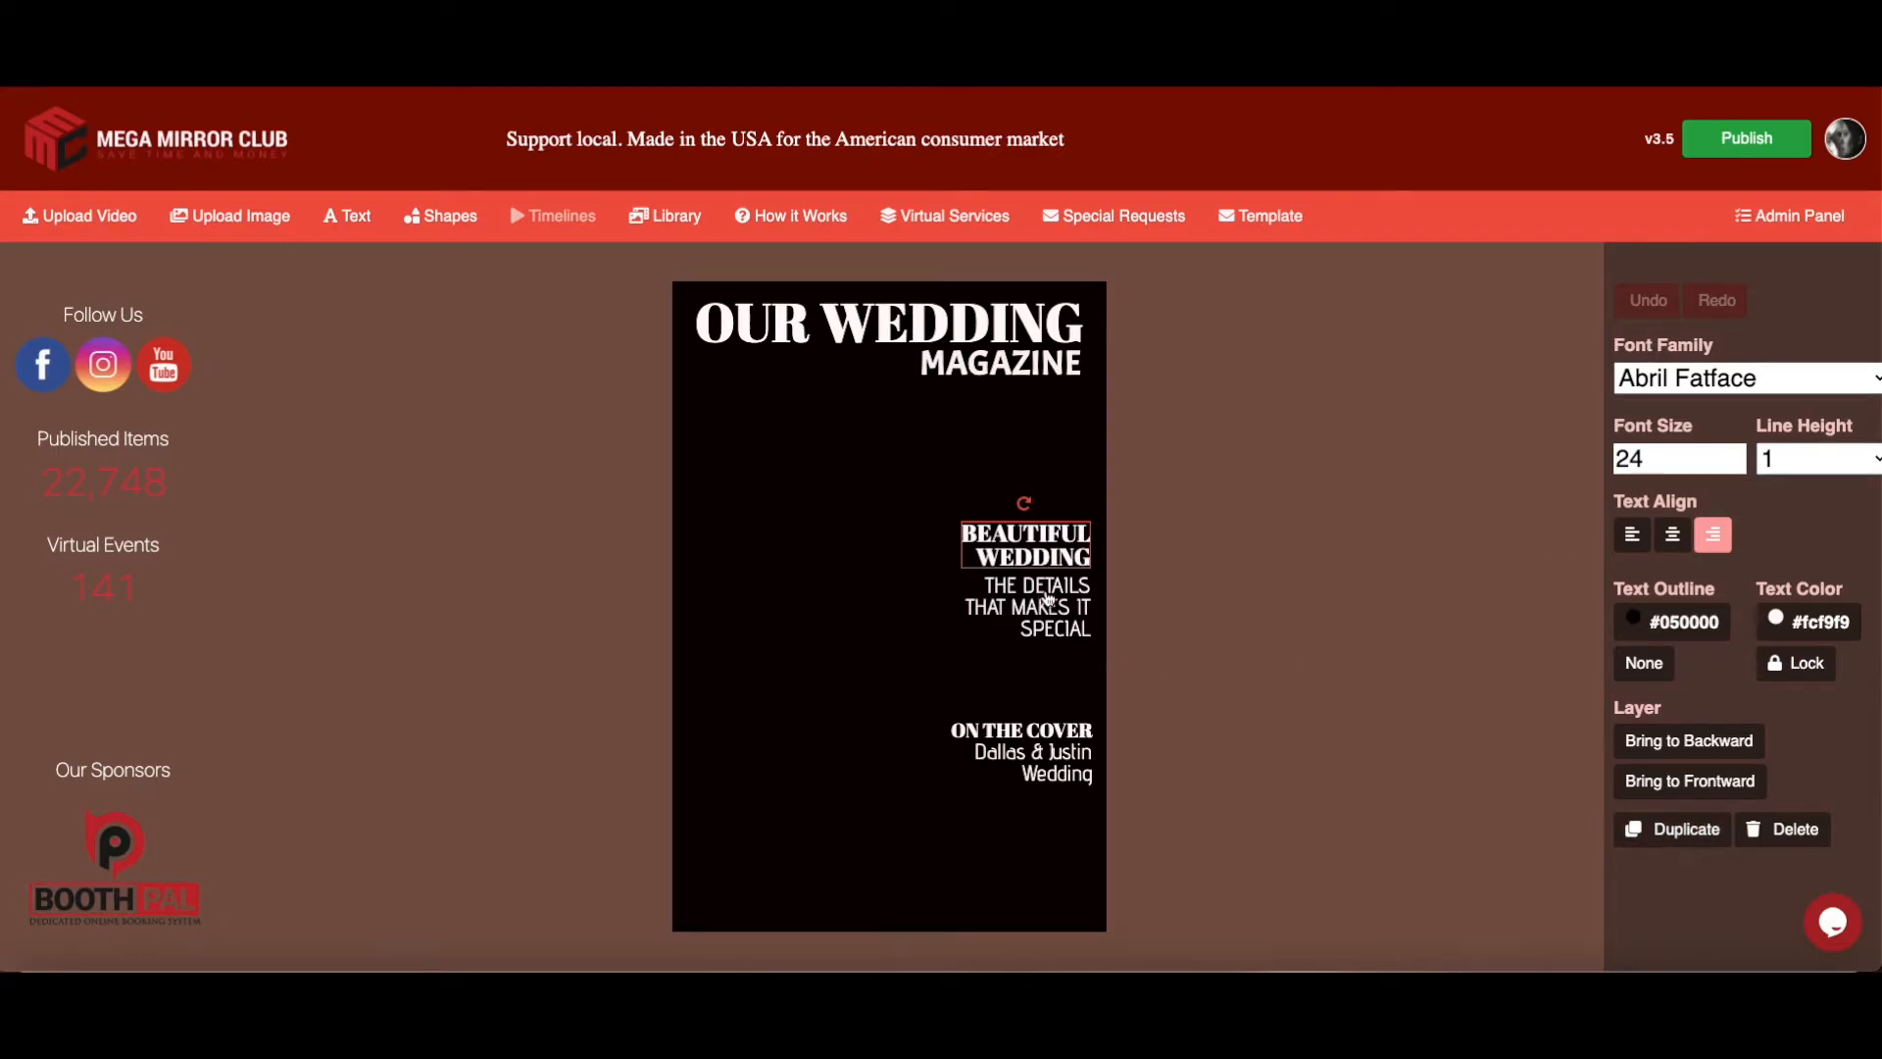
{"action": "left_click", "coordinate": [1796, 672]}
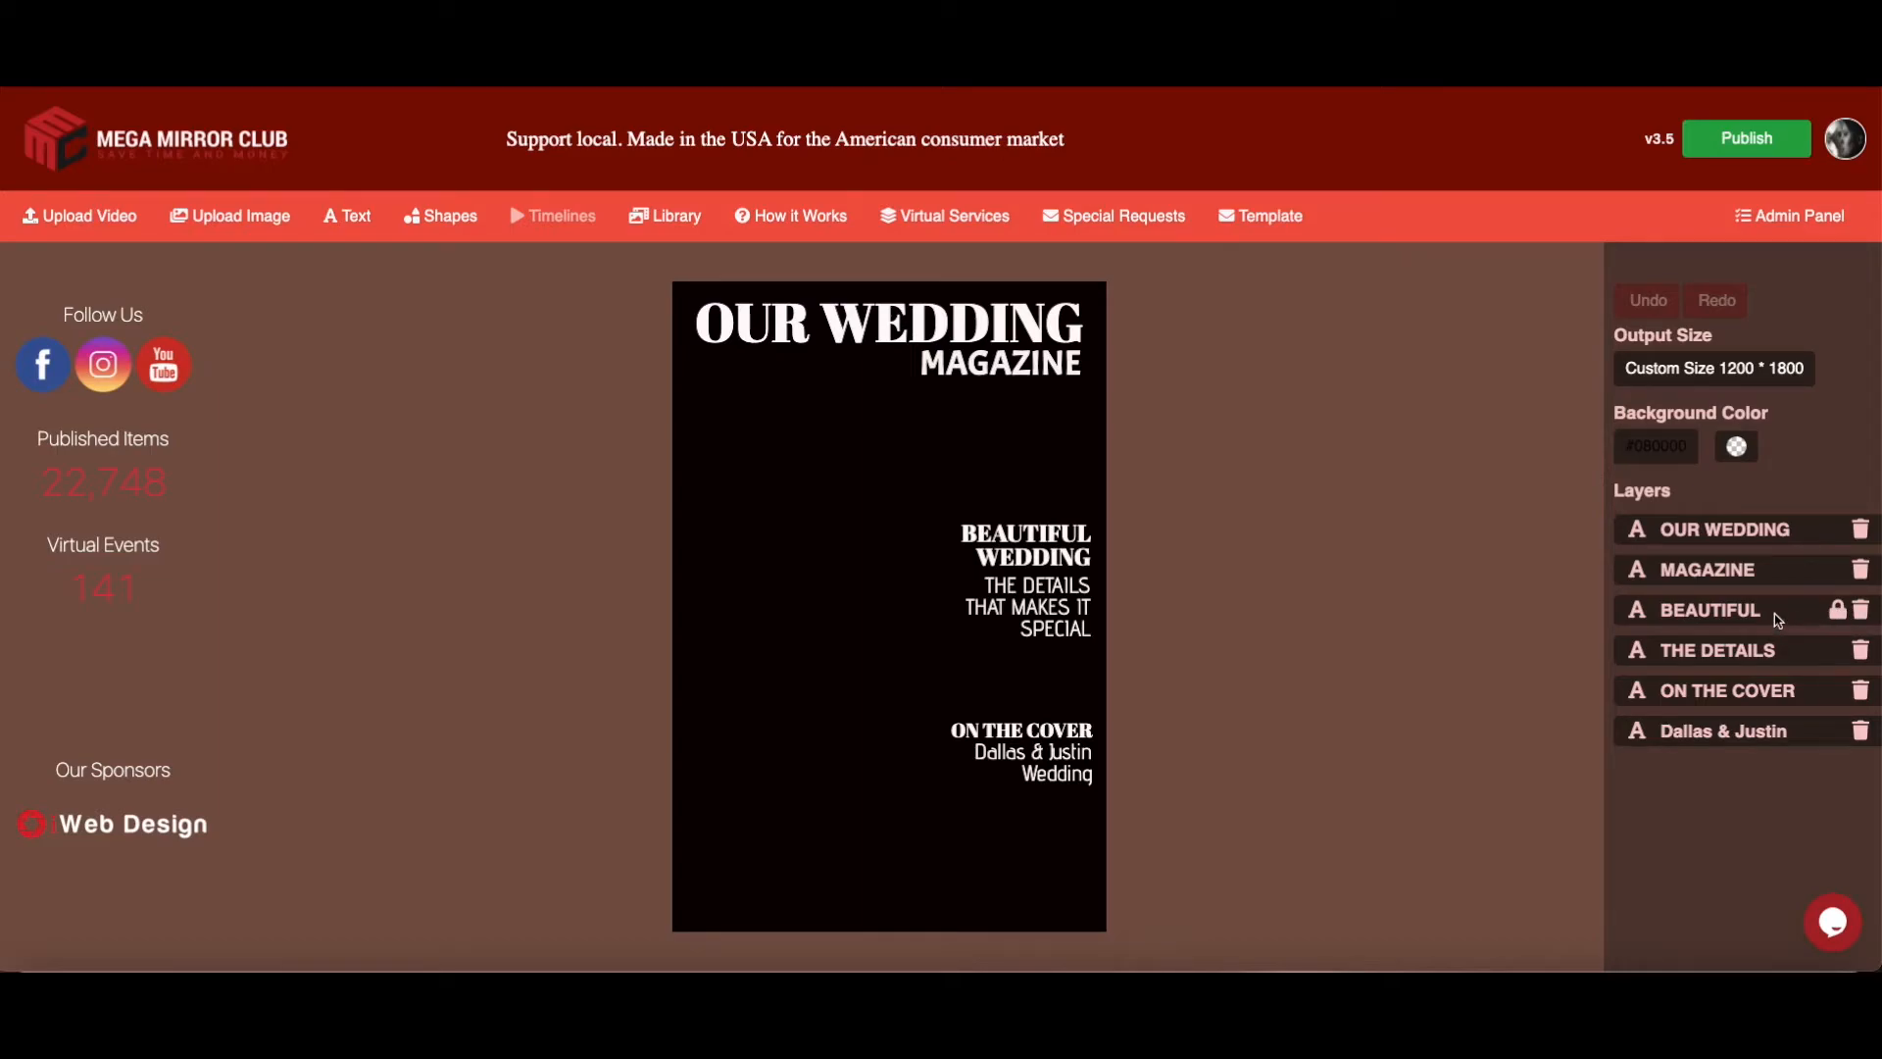
{"action": "left_click", "coordinate": [1726, 612]}
{"action": "left_click", "coordinate": [1807, 662]}
{"action": "left_click", "coordinate": [1489, 658]}
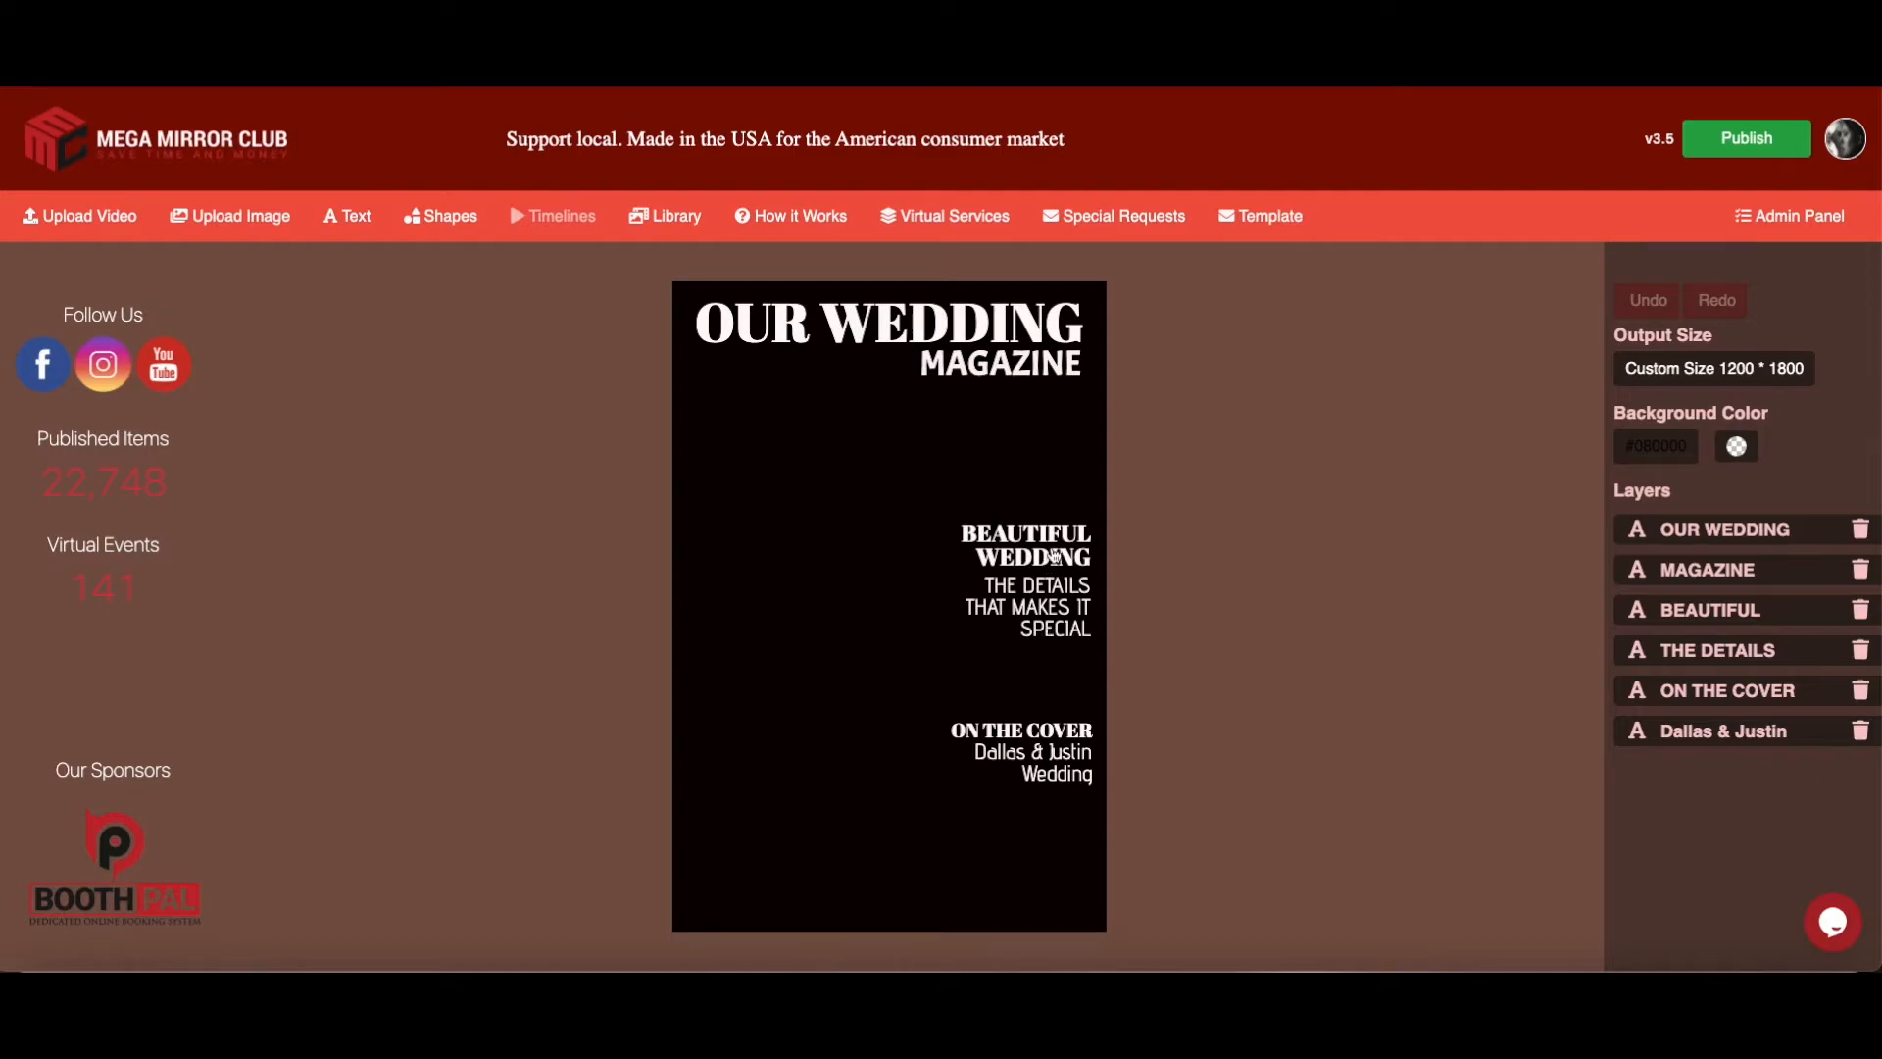
Duplicate the "BEAUTIFUL WEDDING" text and place the copy below the couple's names, in line with the right-hand cover lines
{"action": "left_click", "coordinate": [1049, 557]}
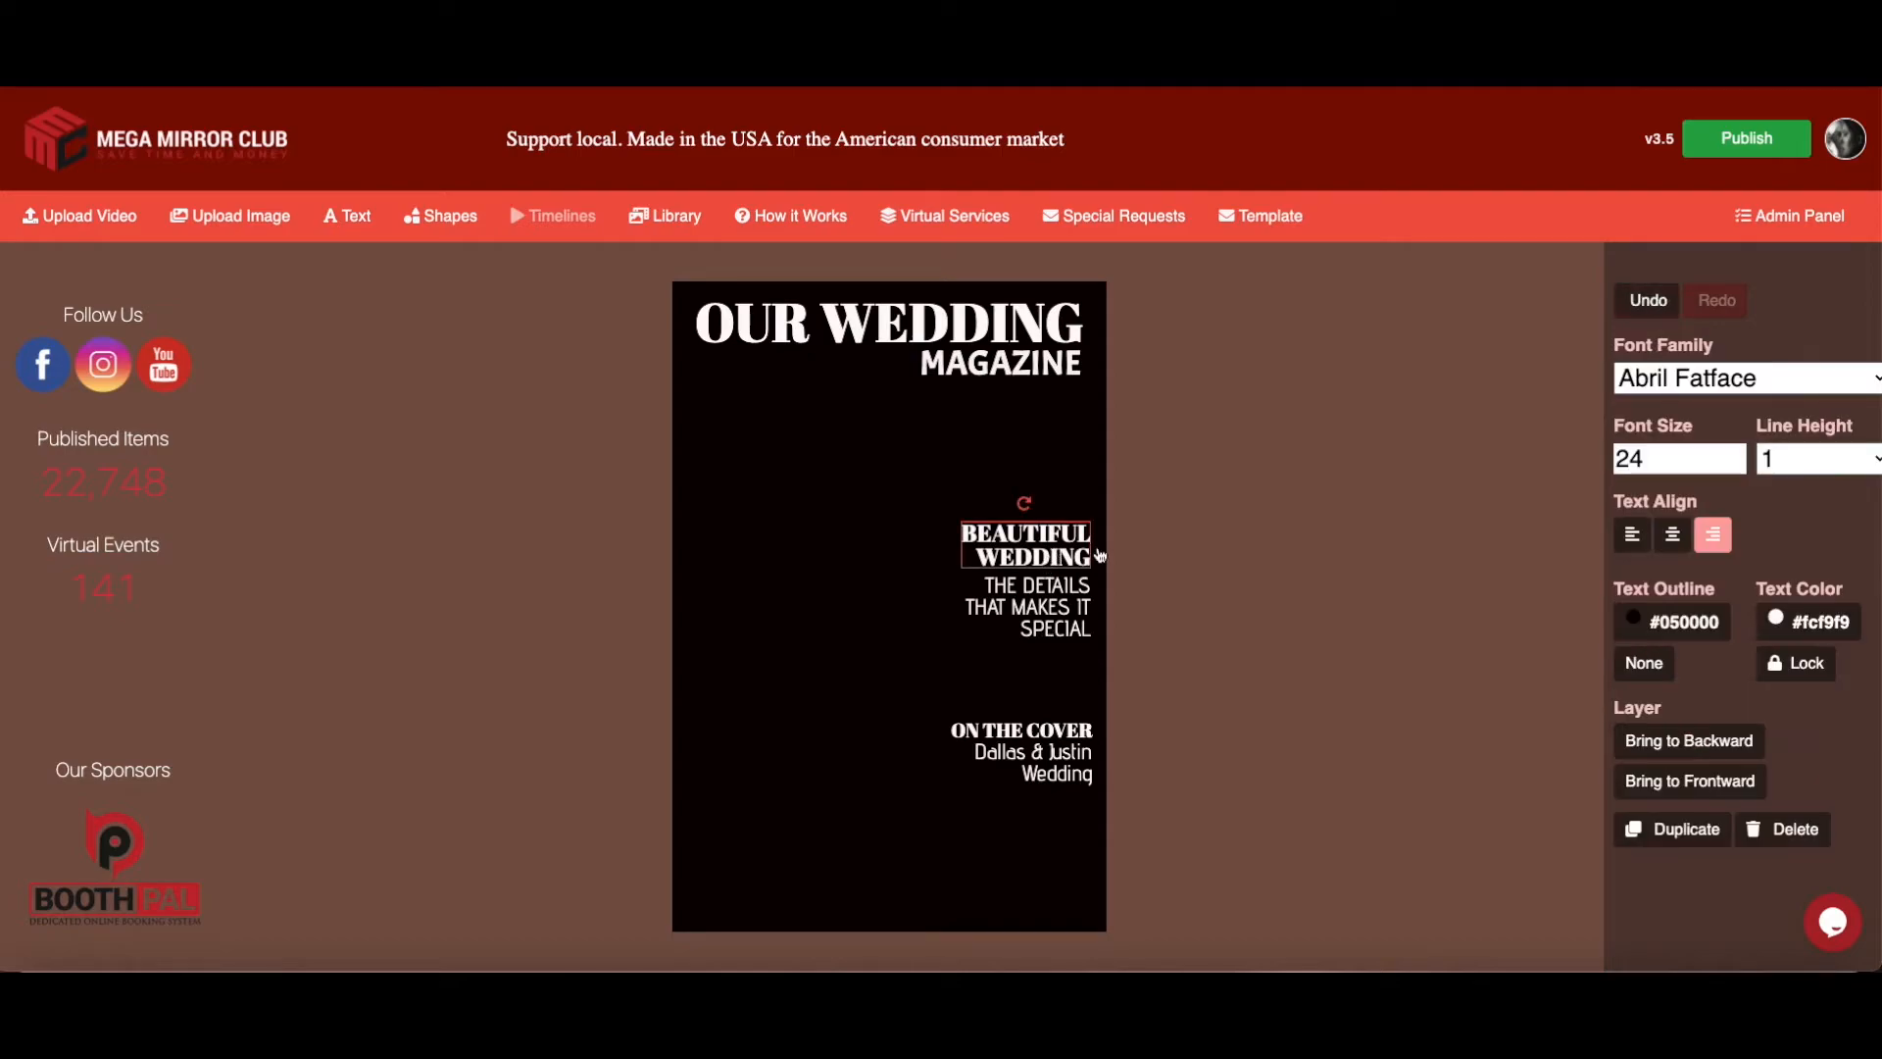
{"action": "left_click", "coordinate": [1695, 834]}
{"action": "left_click_drag", "start_coordinate": [1066, 560], "coordinate": [1091, 871]}
Replace the lower "BEAUTIFUL WEDDING" copy with "OUR MEMORIES" on two lines
{"action": "left_click", "coordinate": [989, 852]}
{"action": "left_click_drag", "start_coordinate": [965, 851], "coordinate": [1093, 882]}
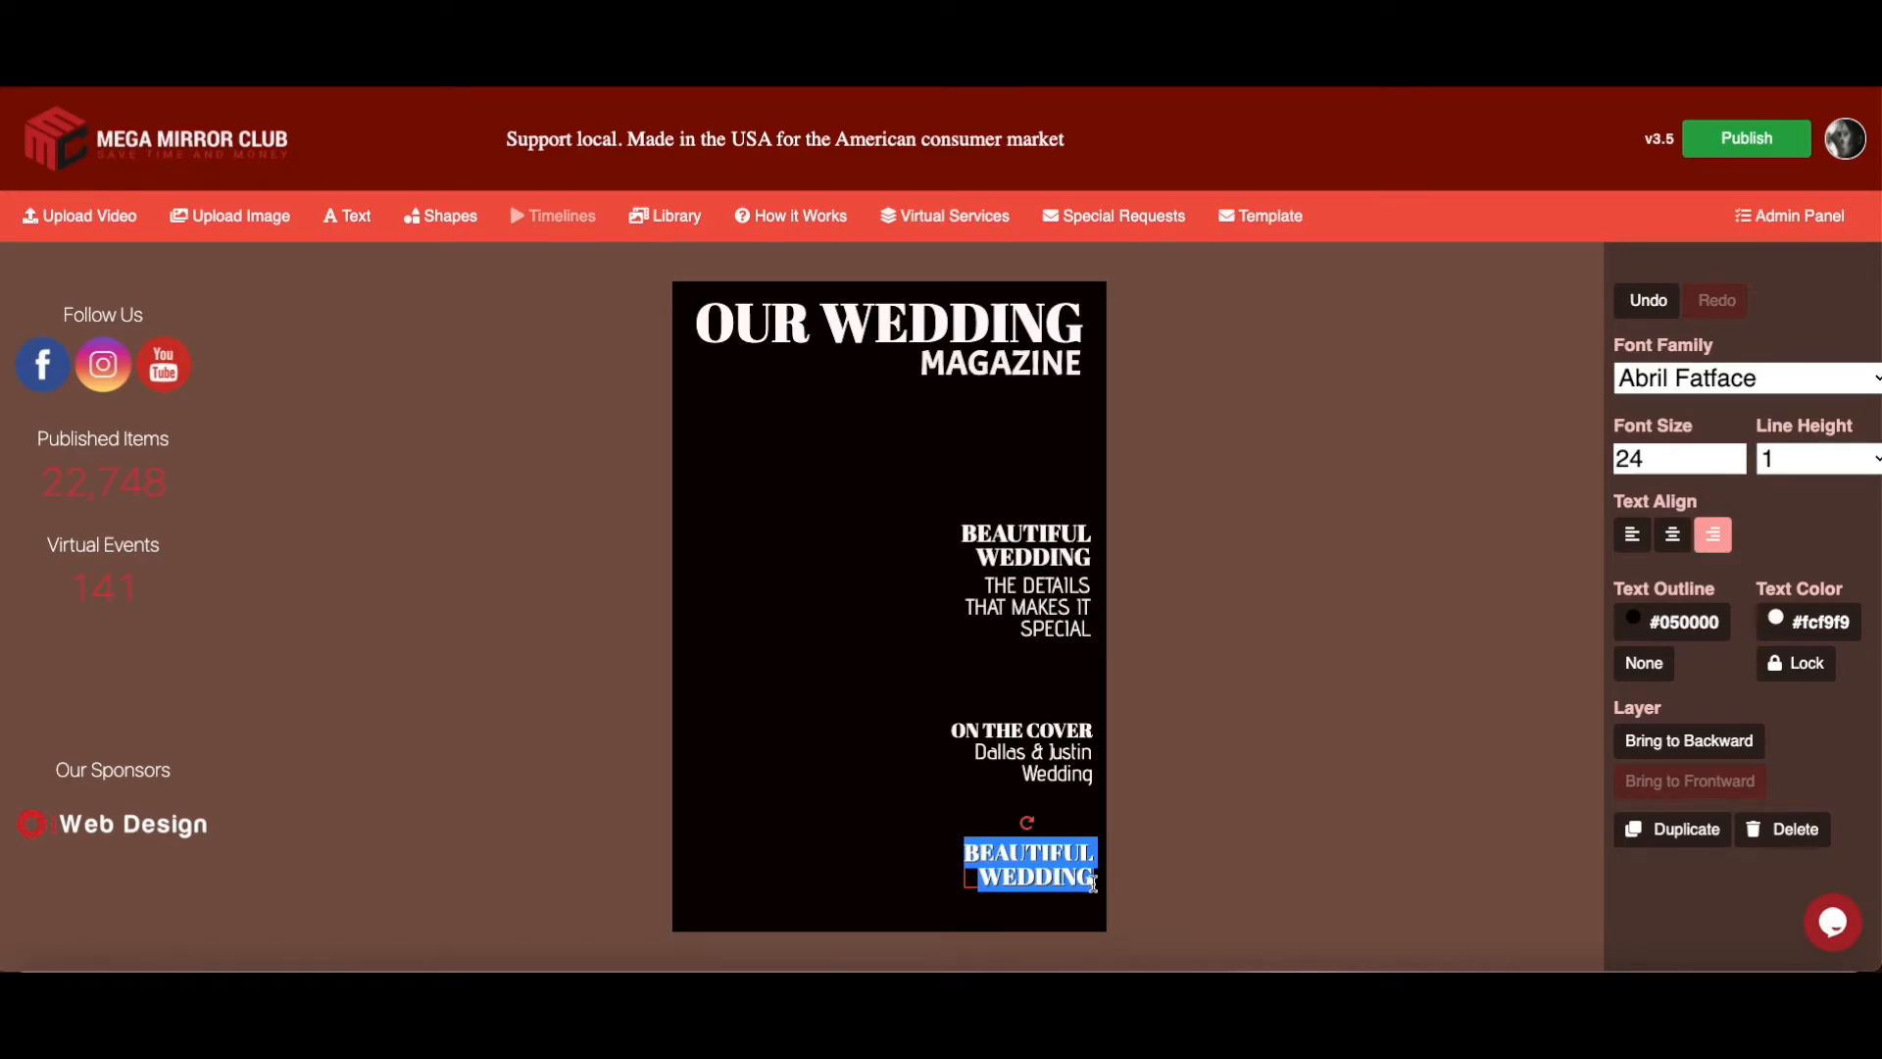
{"action": "type", "text": "Ou"}
{"action": "key", "text": "BackSpace"}
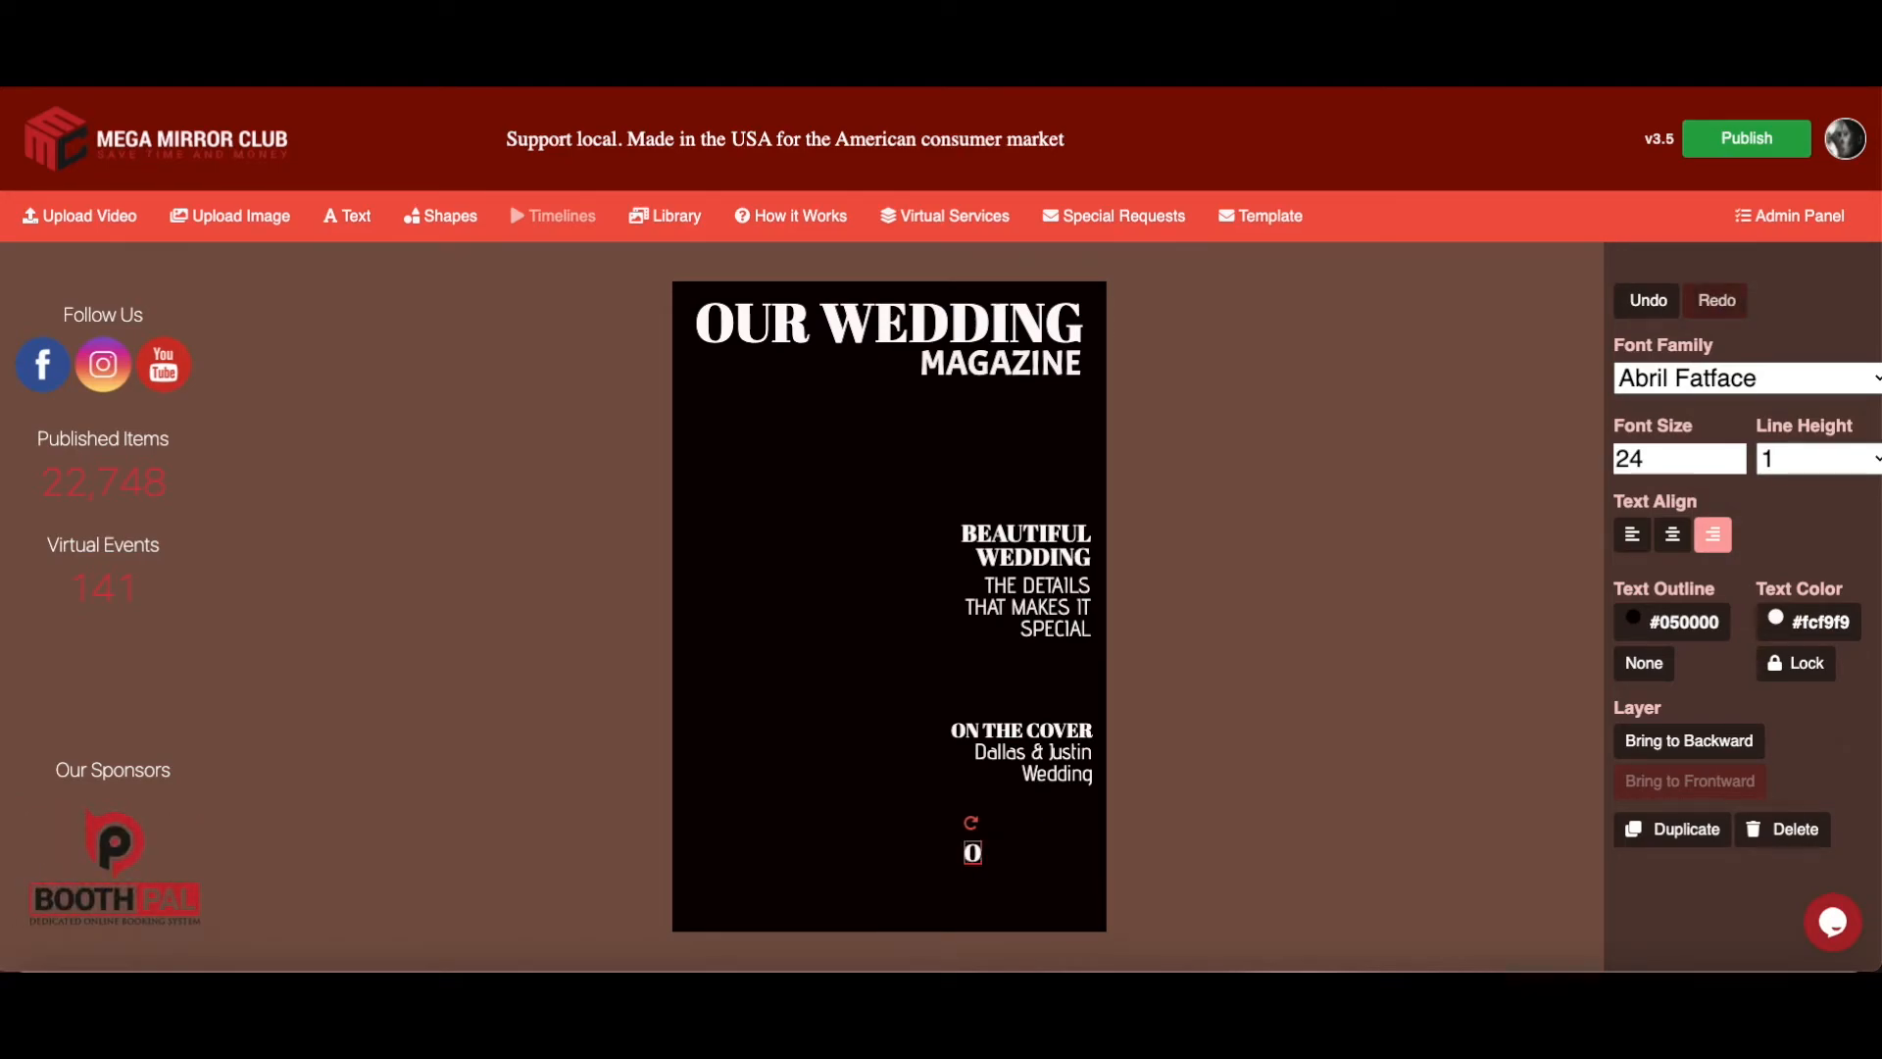
{"action": "type", "text": "UR"}
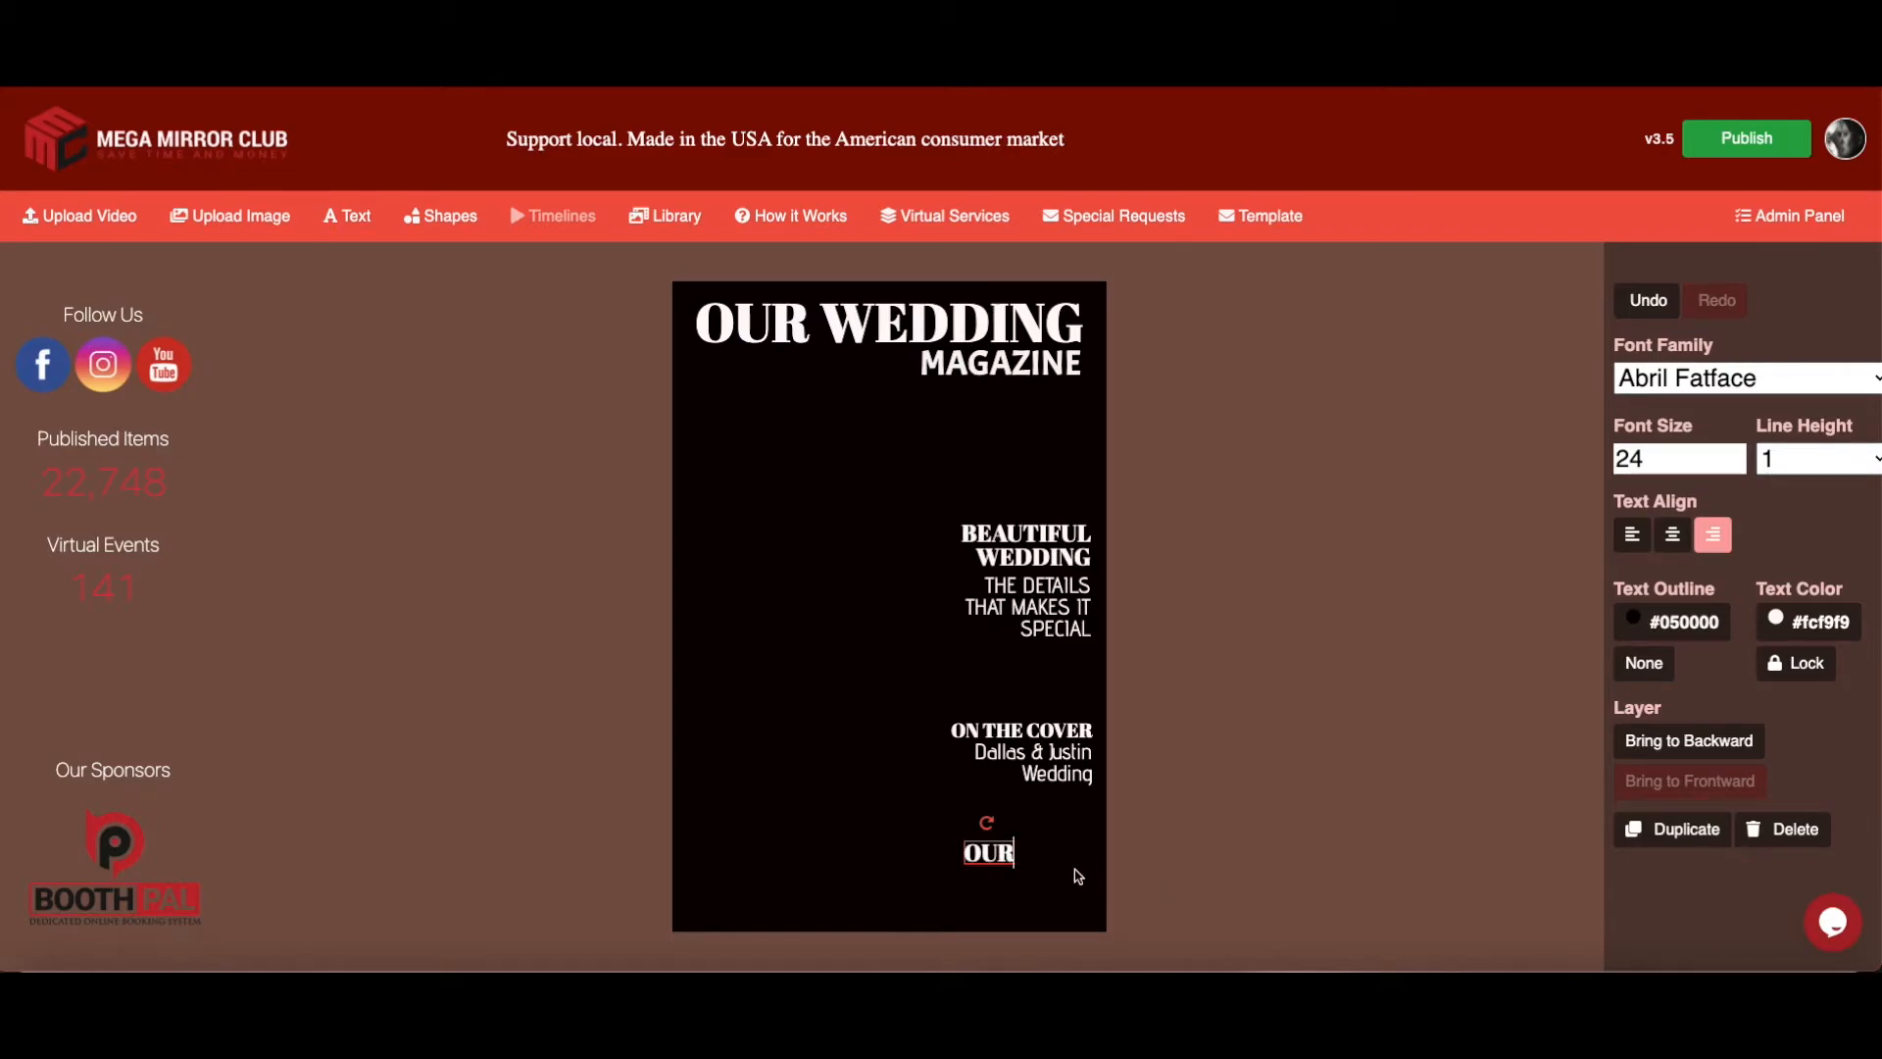
{"action": "key", "text": "Return"}
{"action": "type", "text": "MEMORIES"}
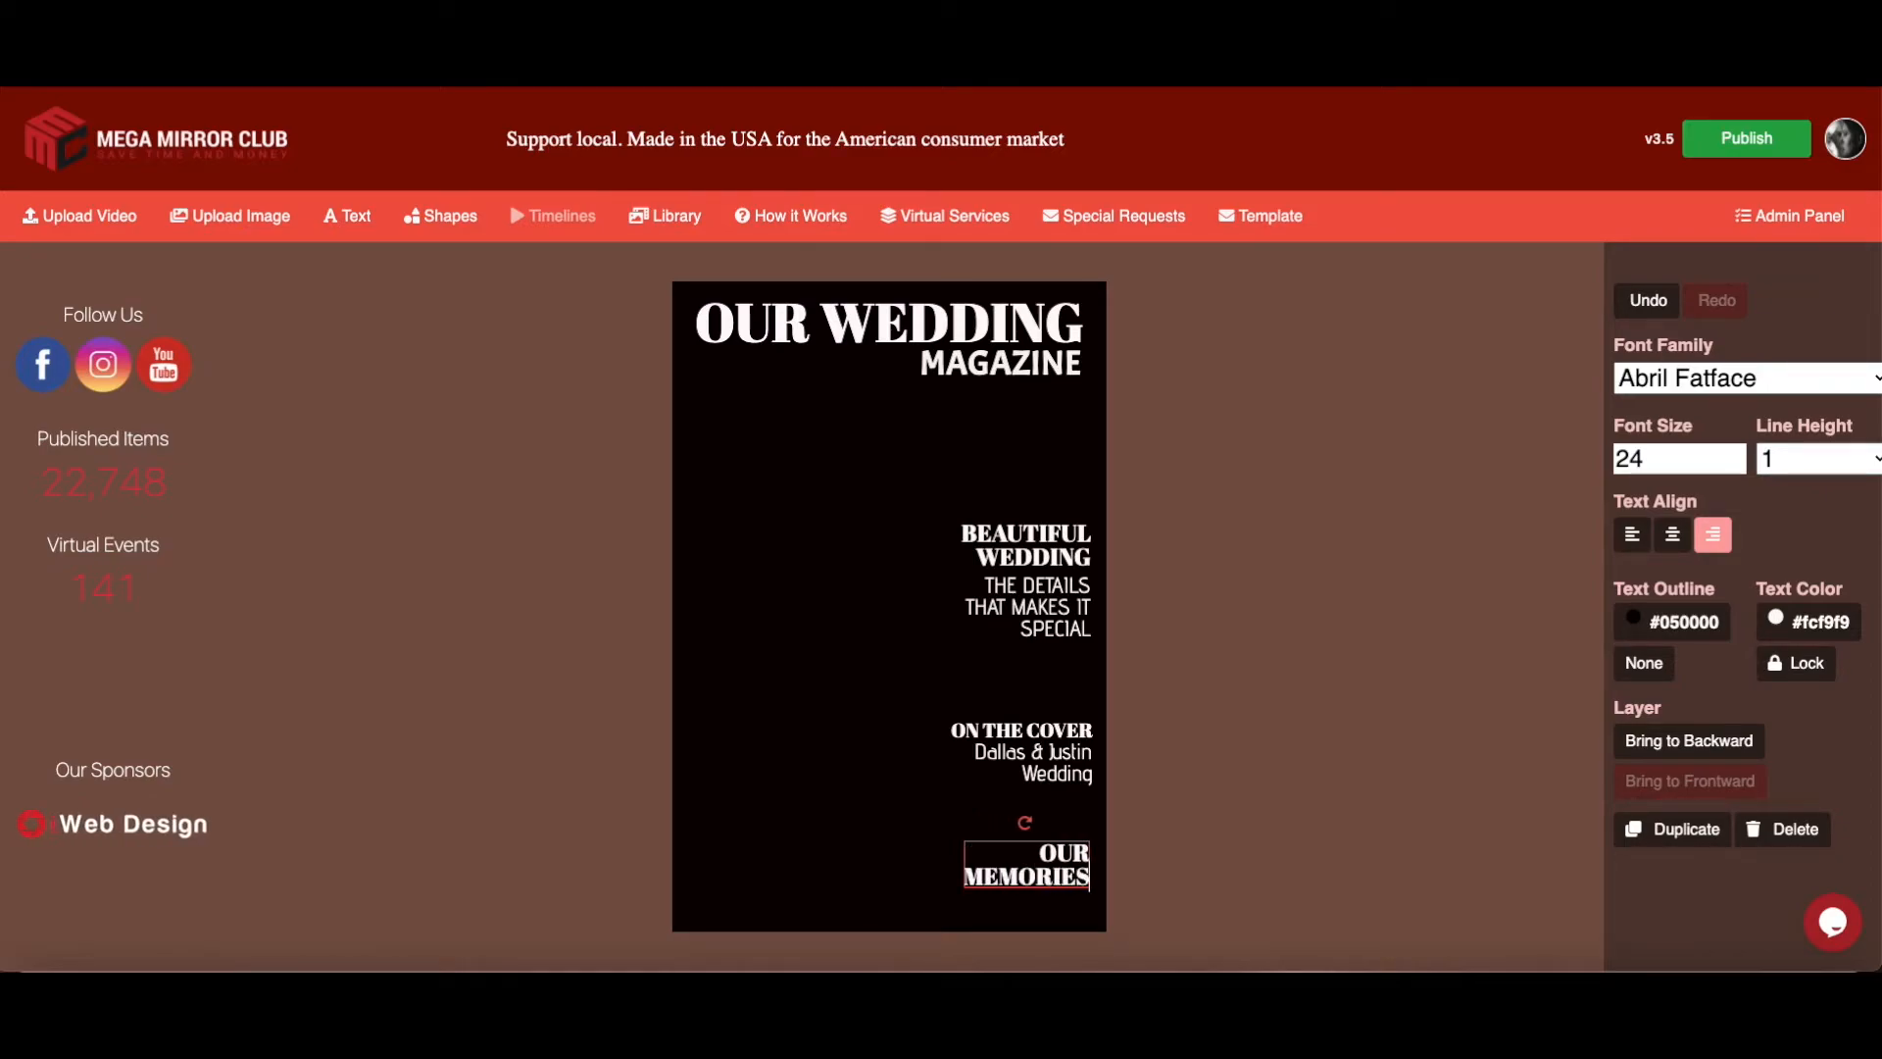
Left-align the "OUR MEMORIES" text, reduce it to font size 20 and line up its right edge with the cover lines above
{"action": "left_click", "coordinate": [1632, 535]}
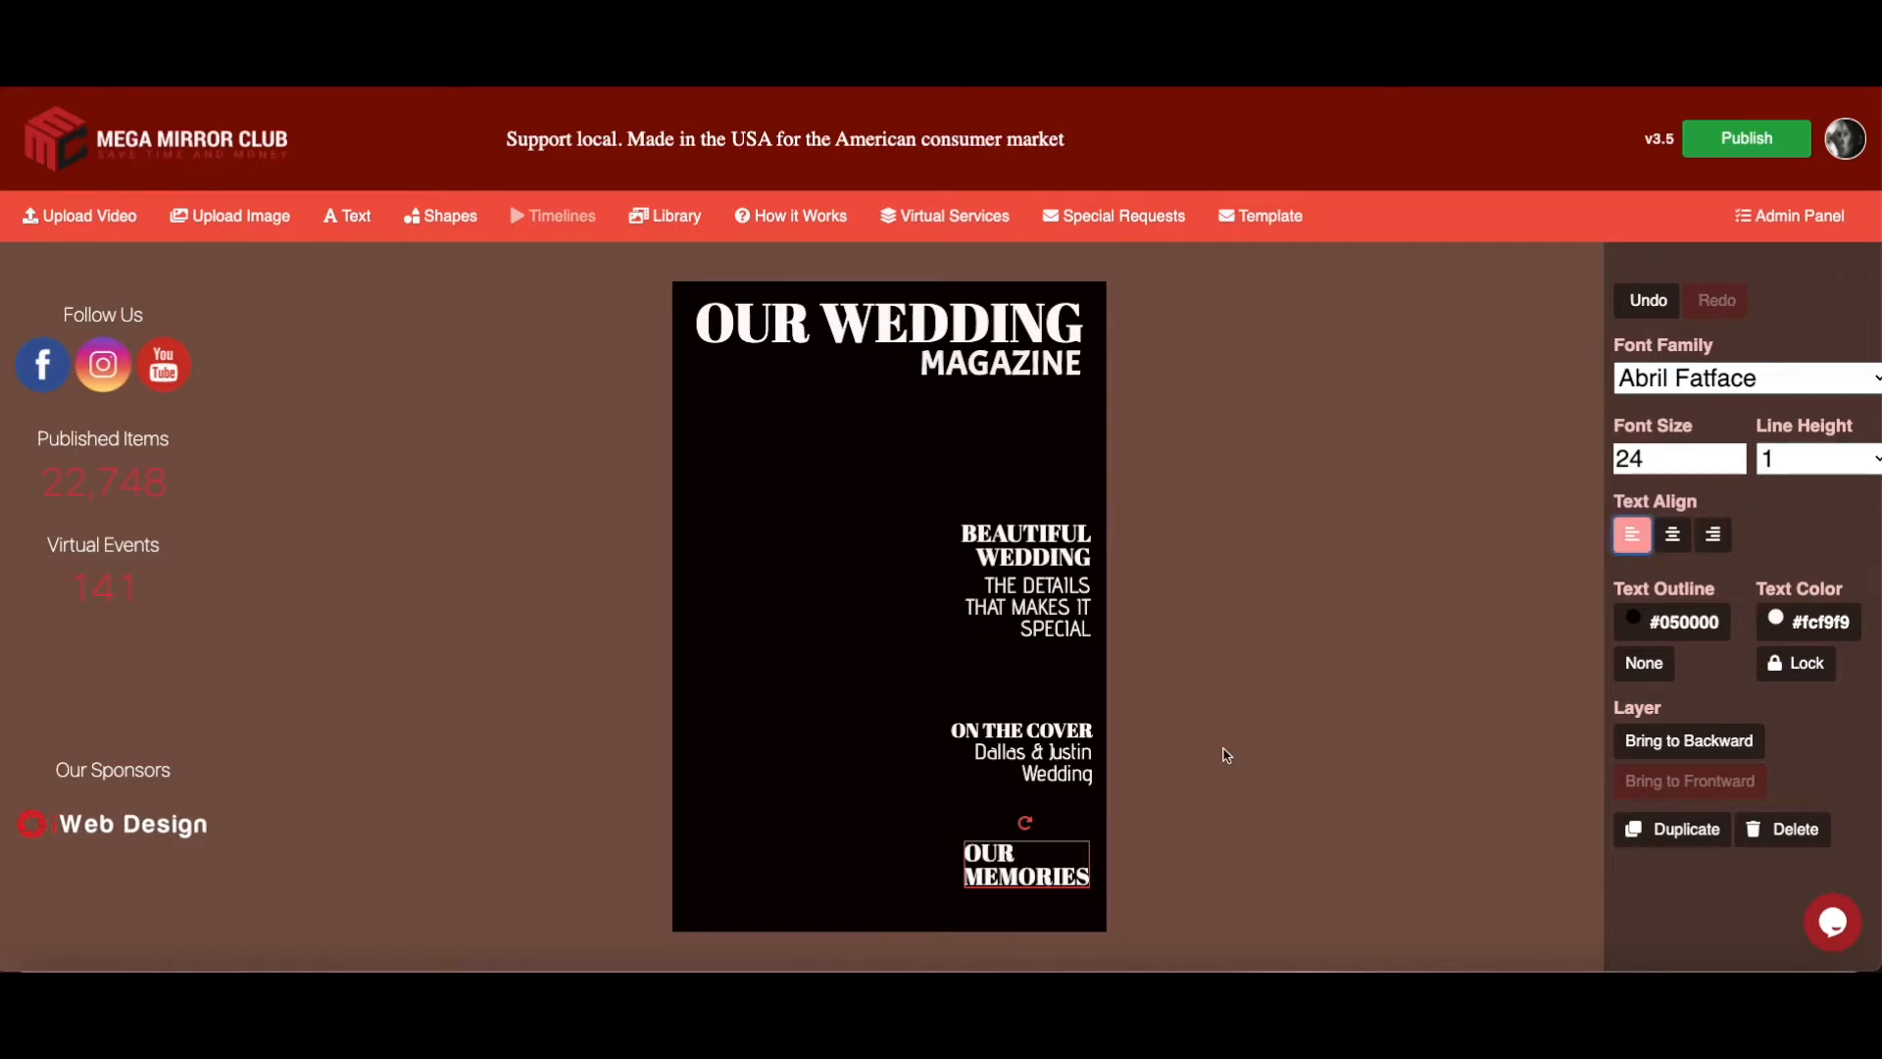
{"action": "left_click_drag", "start_coordinate": [1026, 882], "coordinate": [1030, 872]}
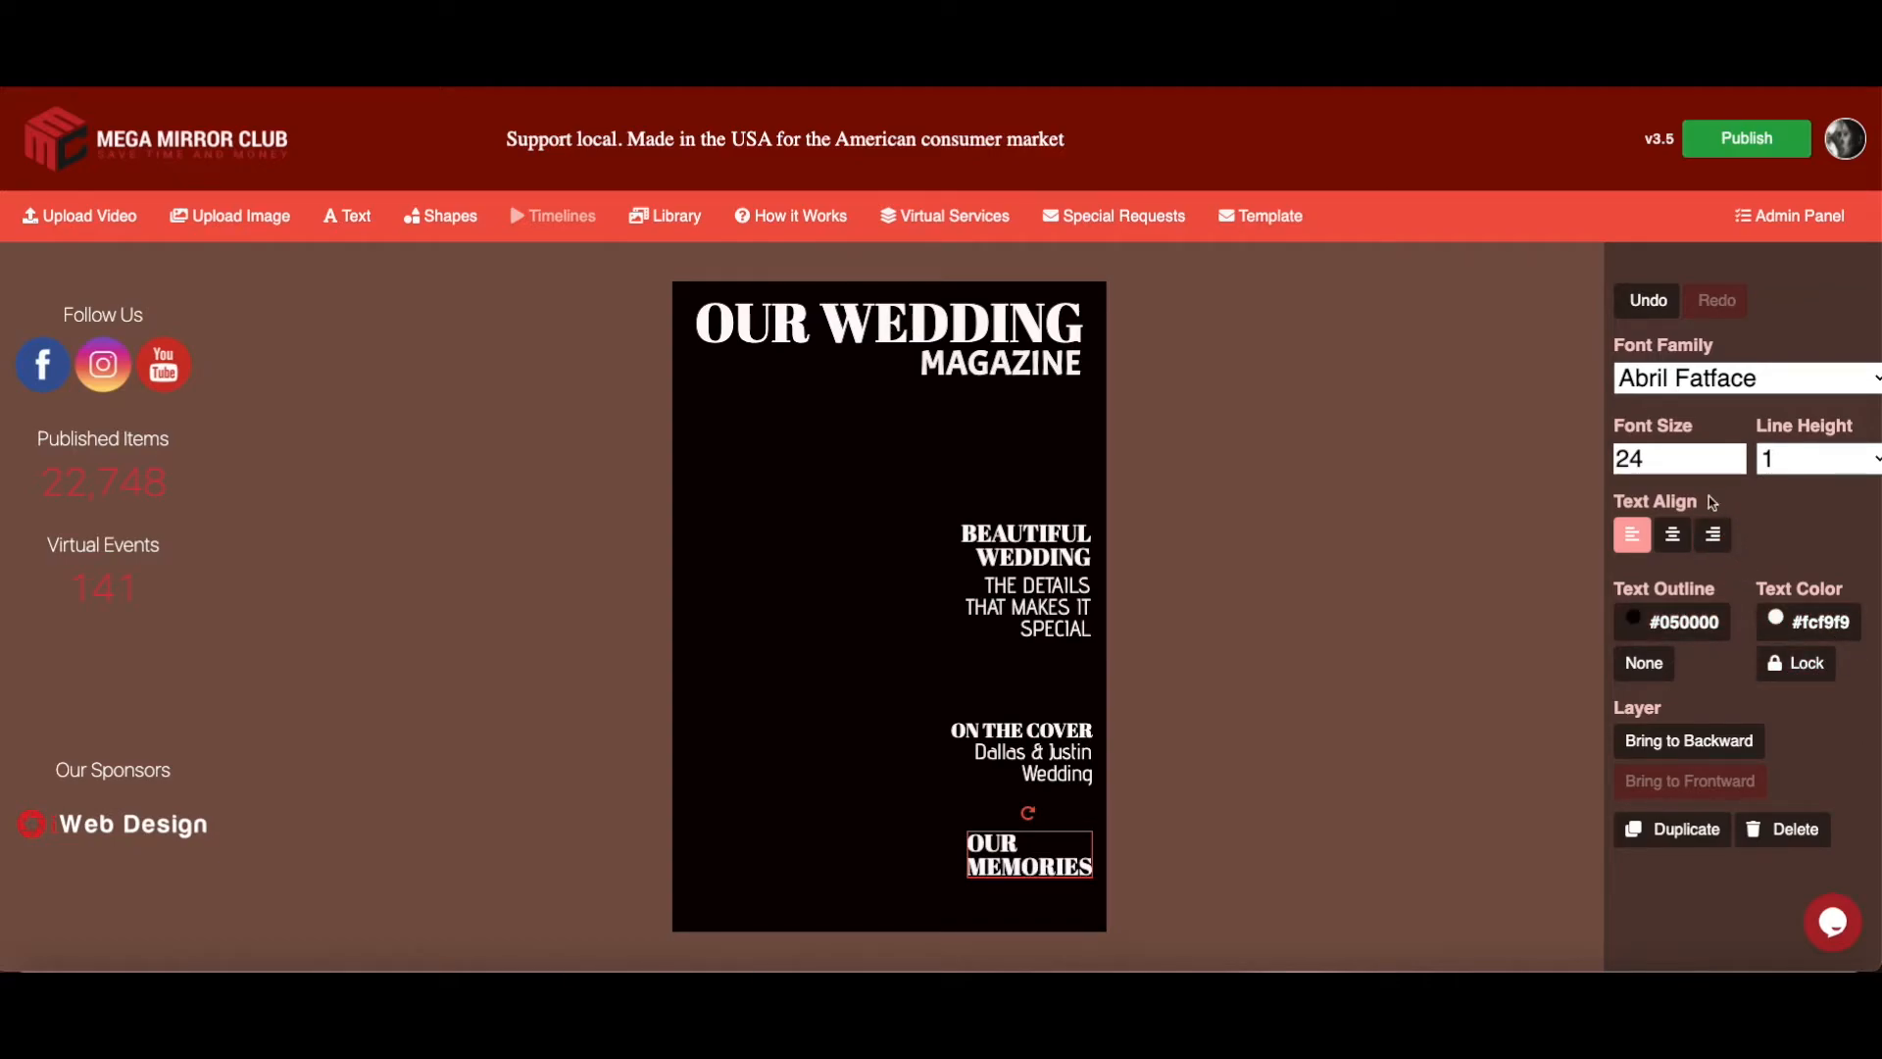
{"action": "left_click", "coordinate": [1737, 468]}
{"action": "left_click", "coordinate": [1738, 467]}
{"action": "left_click", "coordinate": [1738, 467]}
{"action": "left_click", "coordinate": [1737, 468]}
{"action": "left_click_drag", "start_coordinate": [1004, 855], "coordinate": [1015, 858]}
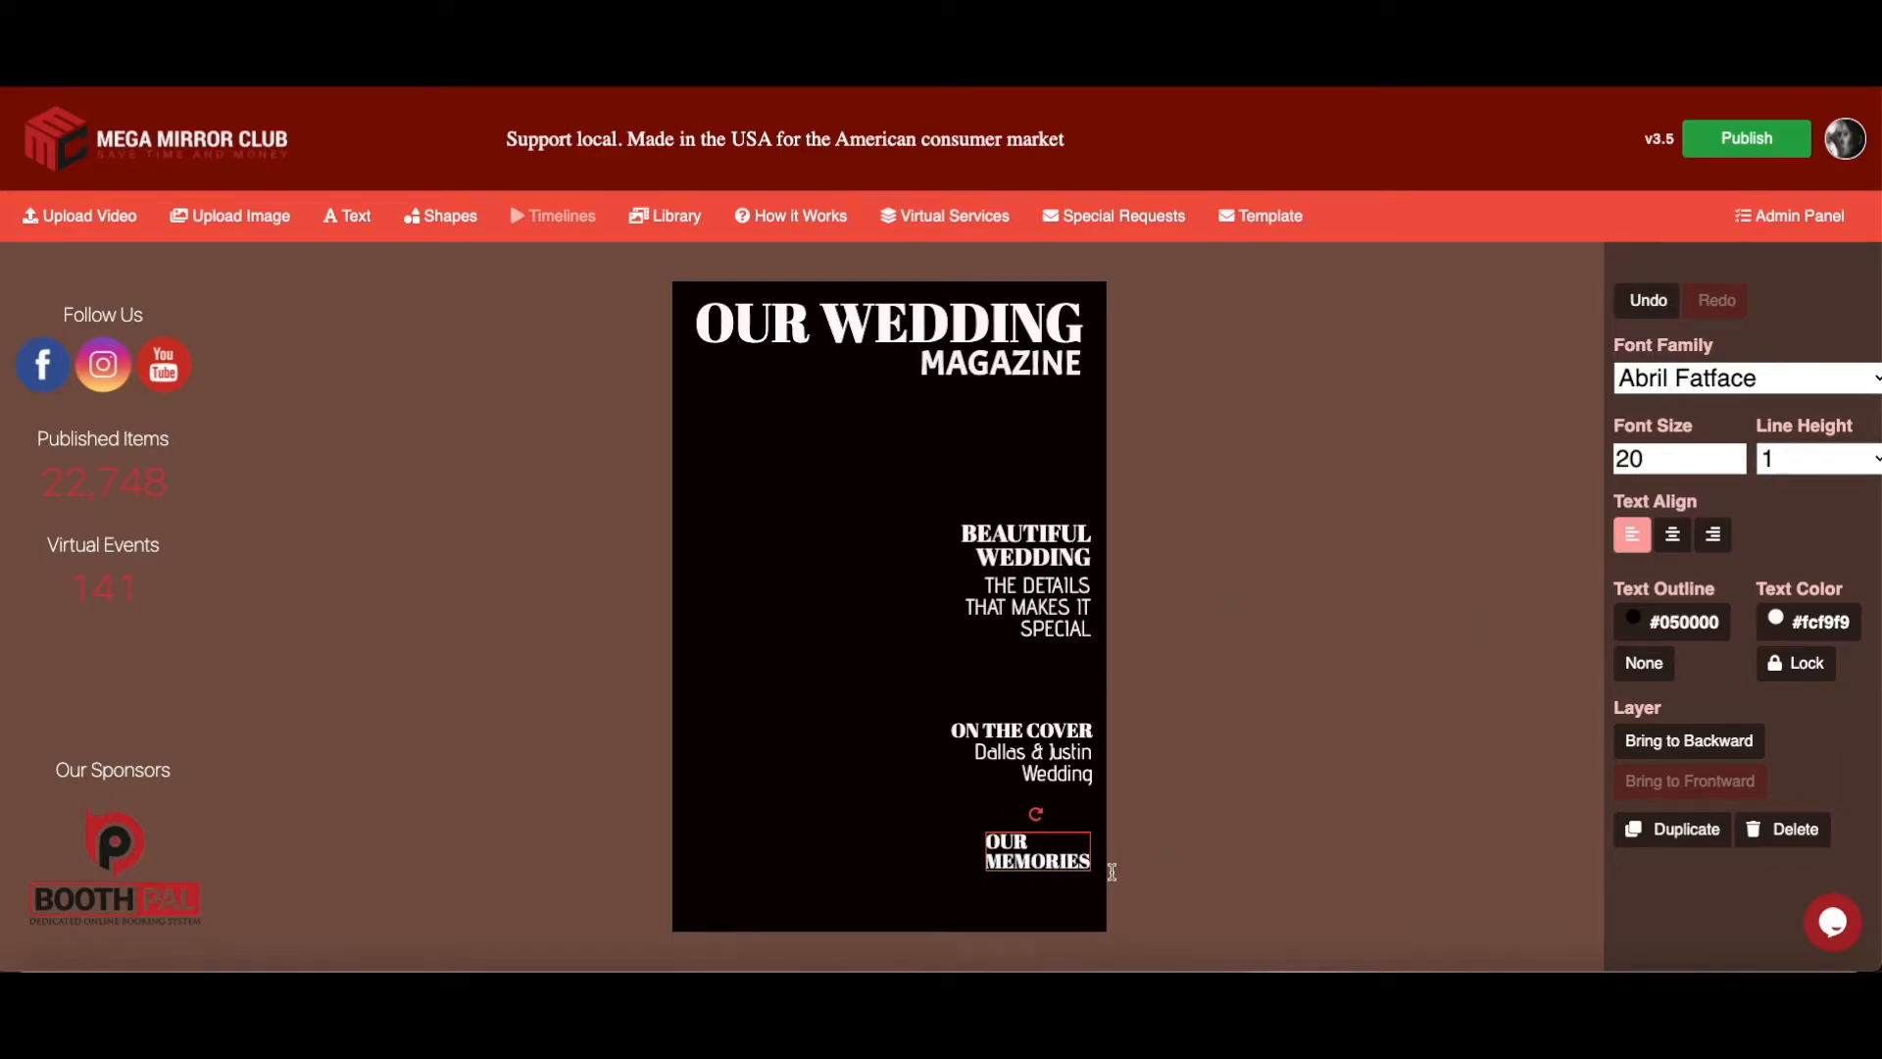
Duplicate the "OUR MEMORIES" text, retype the copy as "EVER" and set it beneath the right end of "MEMORIES"
{"action": "left_click", "coordinate": [1669, 828]}
{"action": "left_click_drag", "start_coordinate": [1077, 893], "coordinate": [1053, 900]}
{"action": "double_click", "coordinate": [1043, 892]}
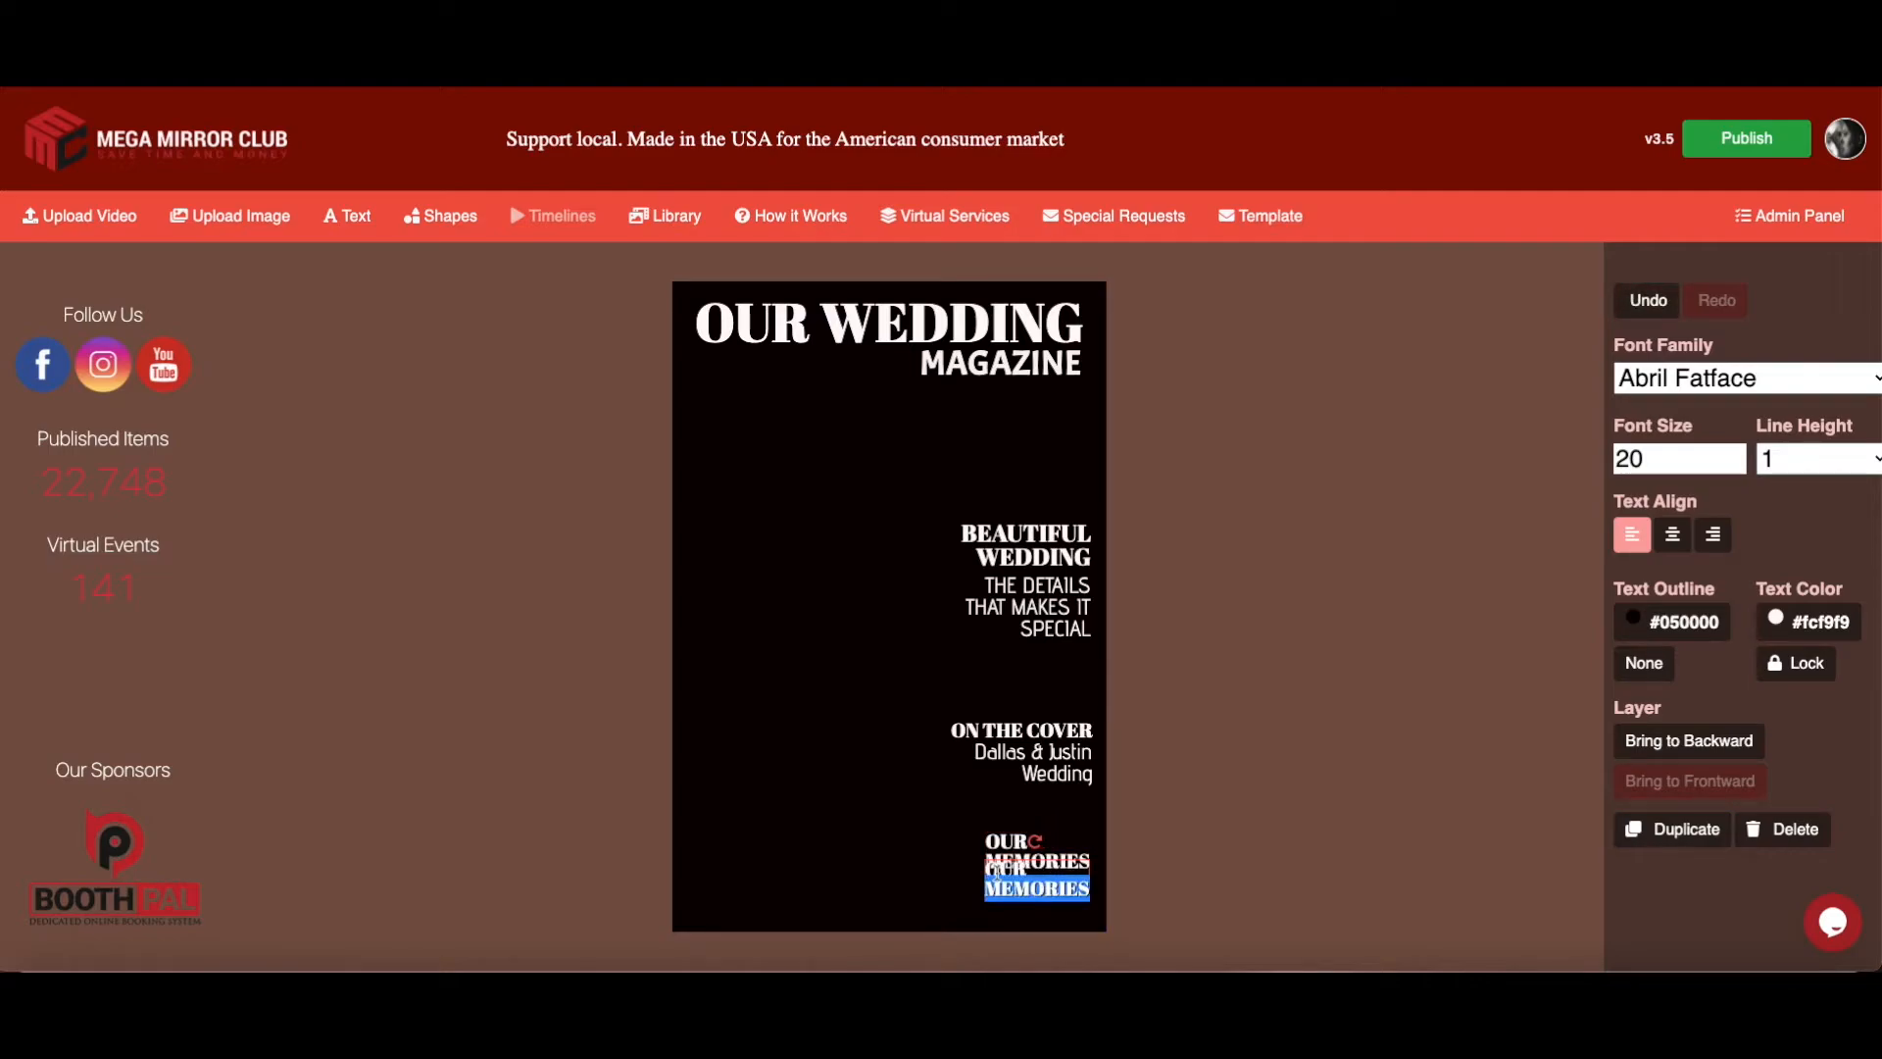
{"action": "left_click", "coordinate": [993, 869]}
{"action": "double_click", "coordinate": [991, 869]}
{"action": "left_click", "coordinate": [991, 868]}
{"action": "left_click_drag", "start_coordinate": [987, 869], "coordinate": [1095, 902]}
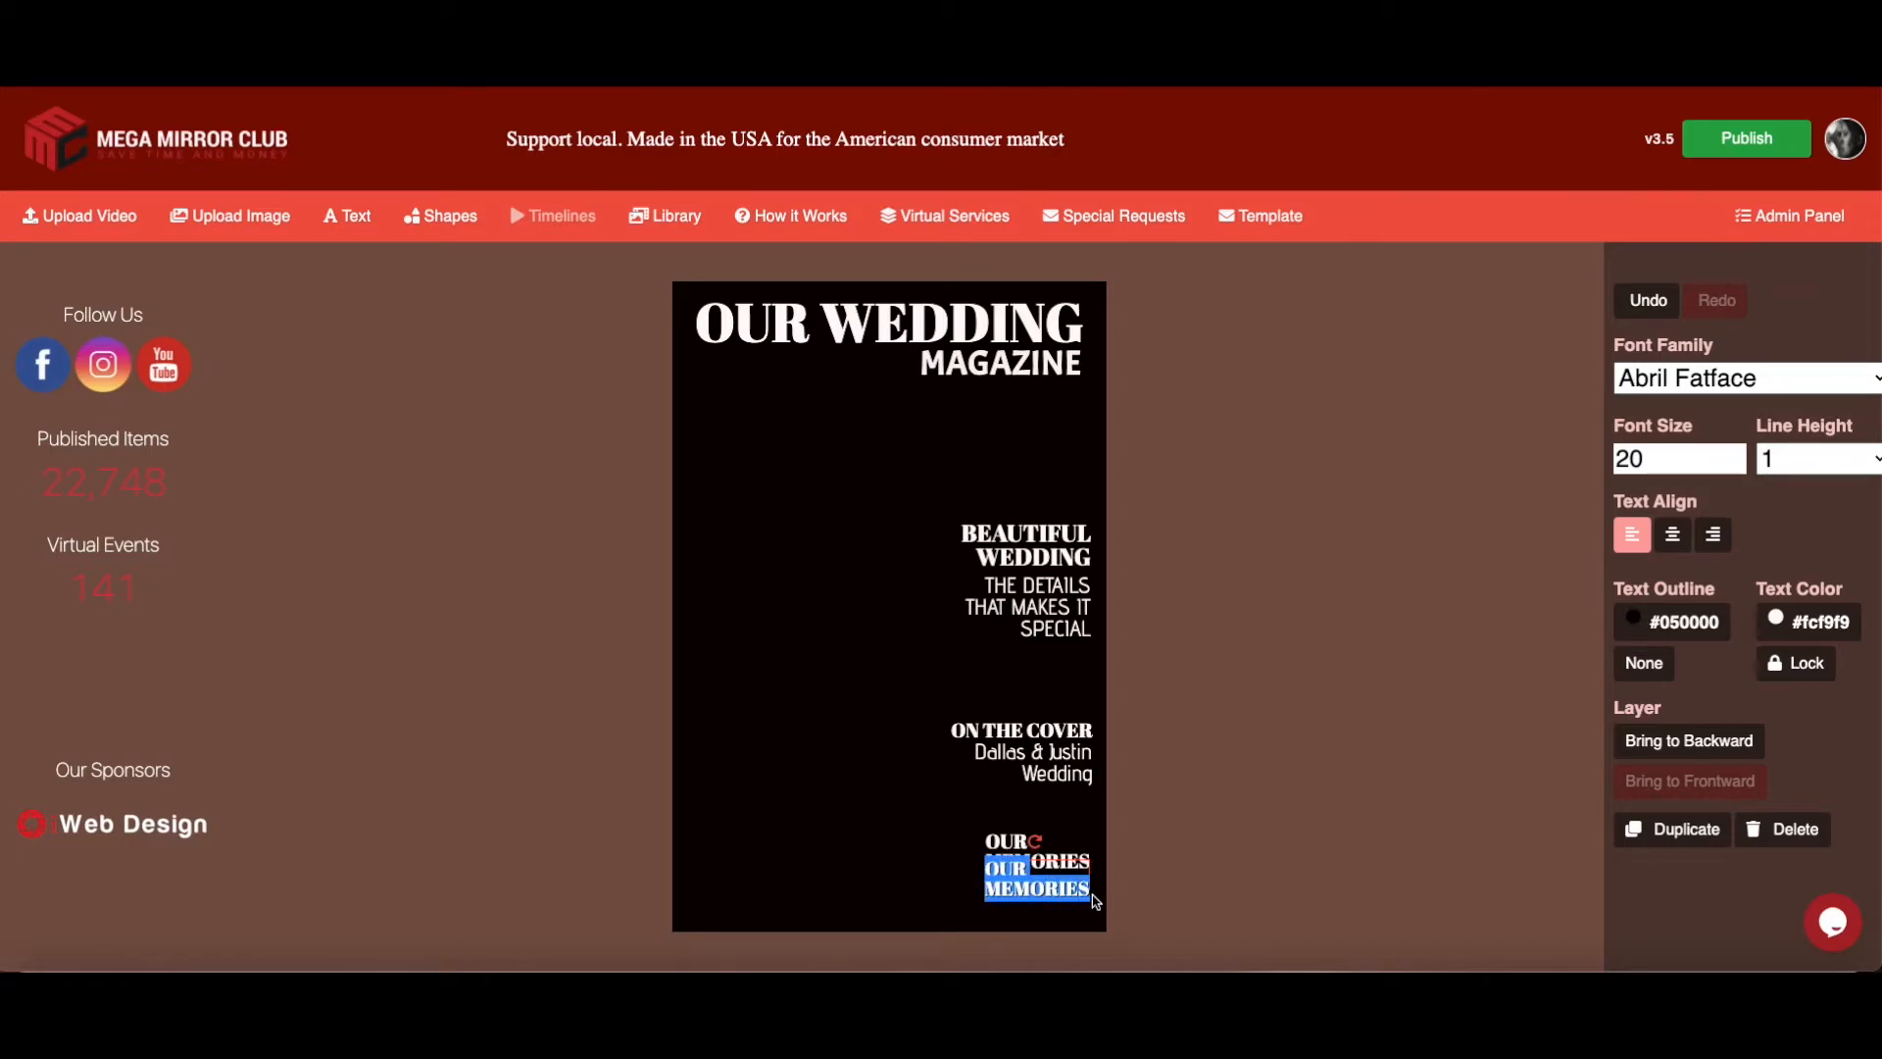
{"action": "type", "text": "EVER"}
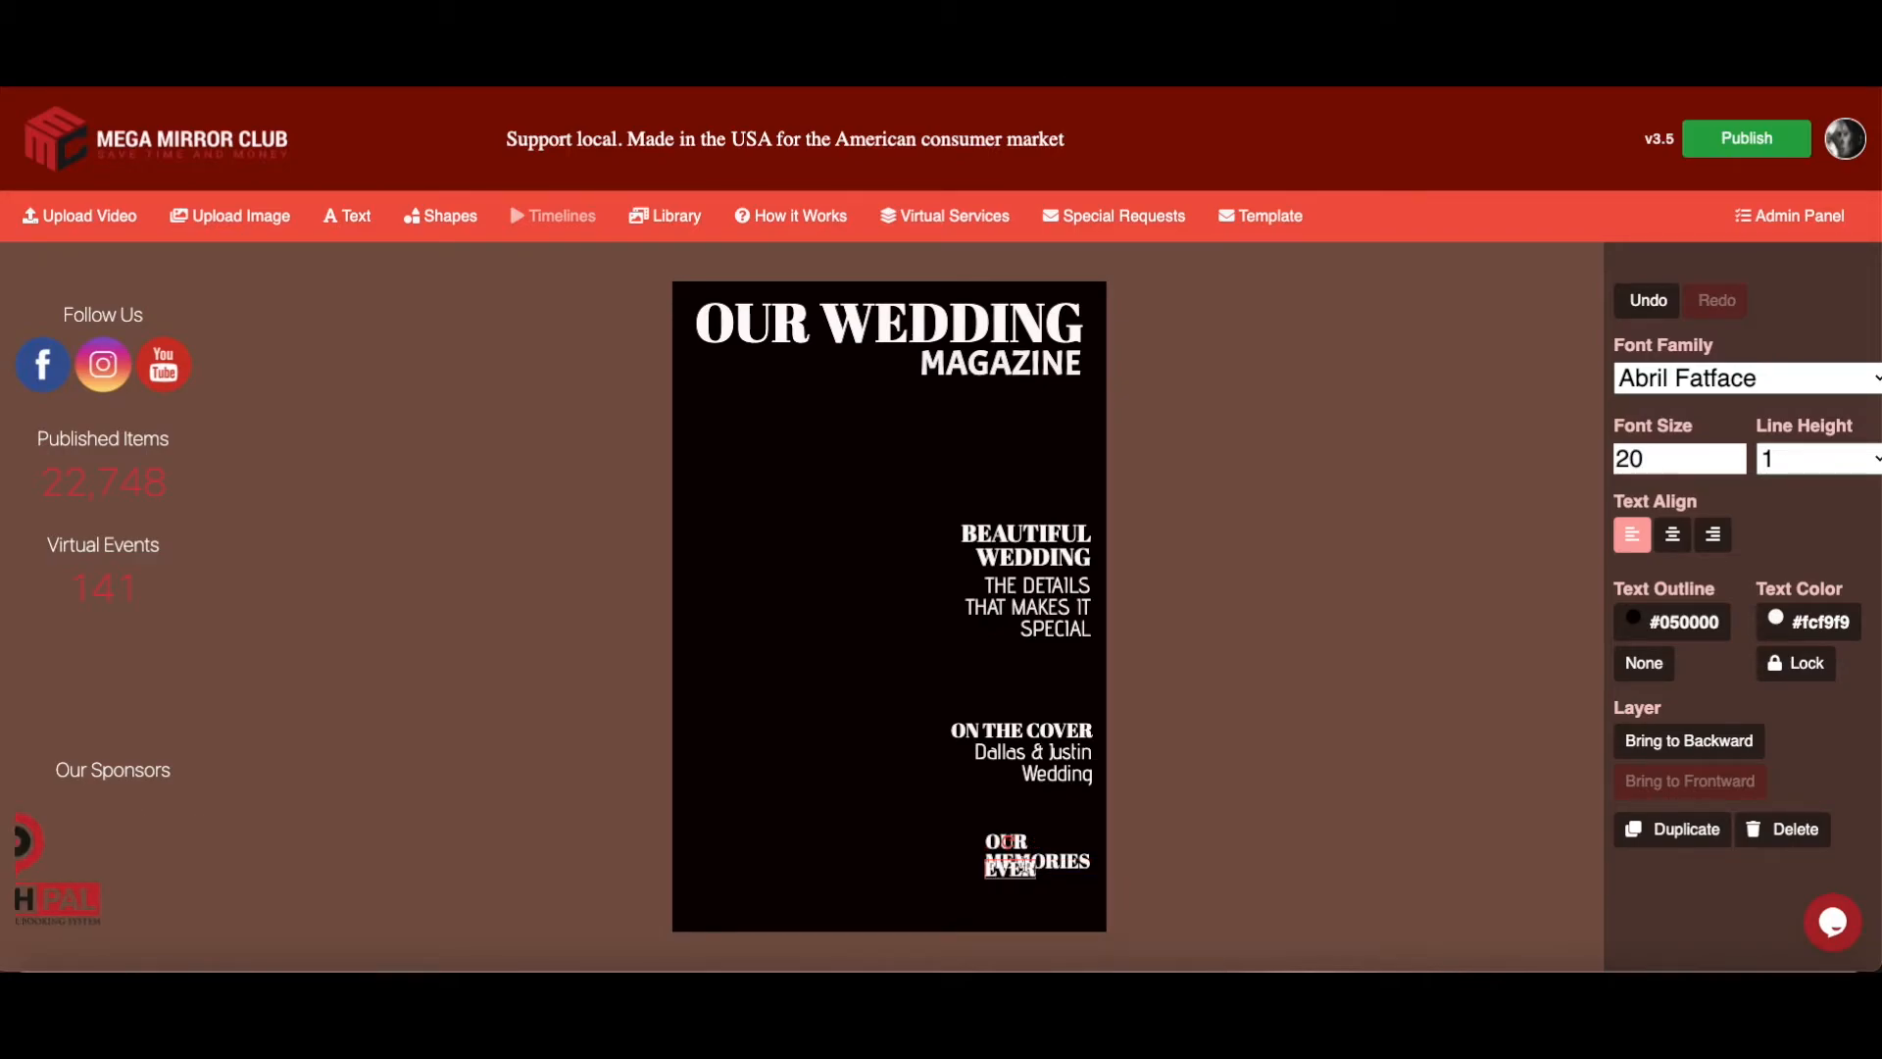
{"action": "left_click", "coordinate": [1025, 884]}
{"action": "left_click_drag", "start_coordinate": [1028, 883], "coordinate": [1083, 894]}
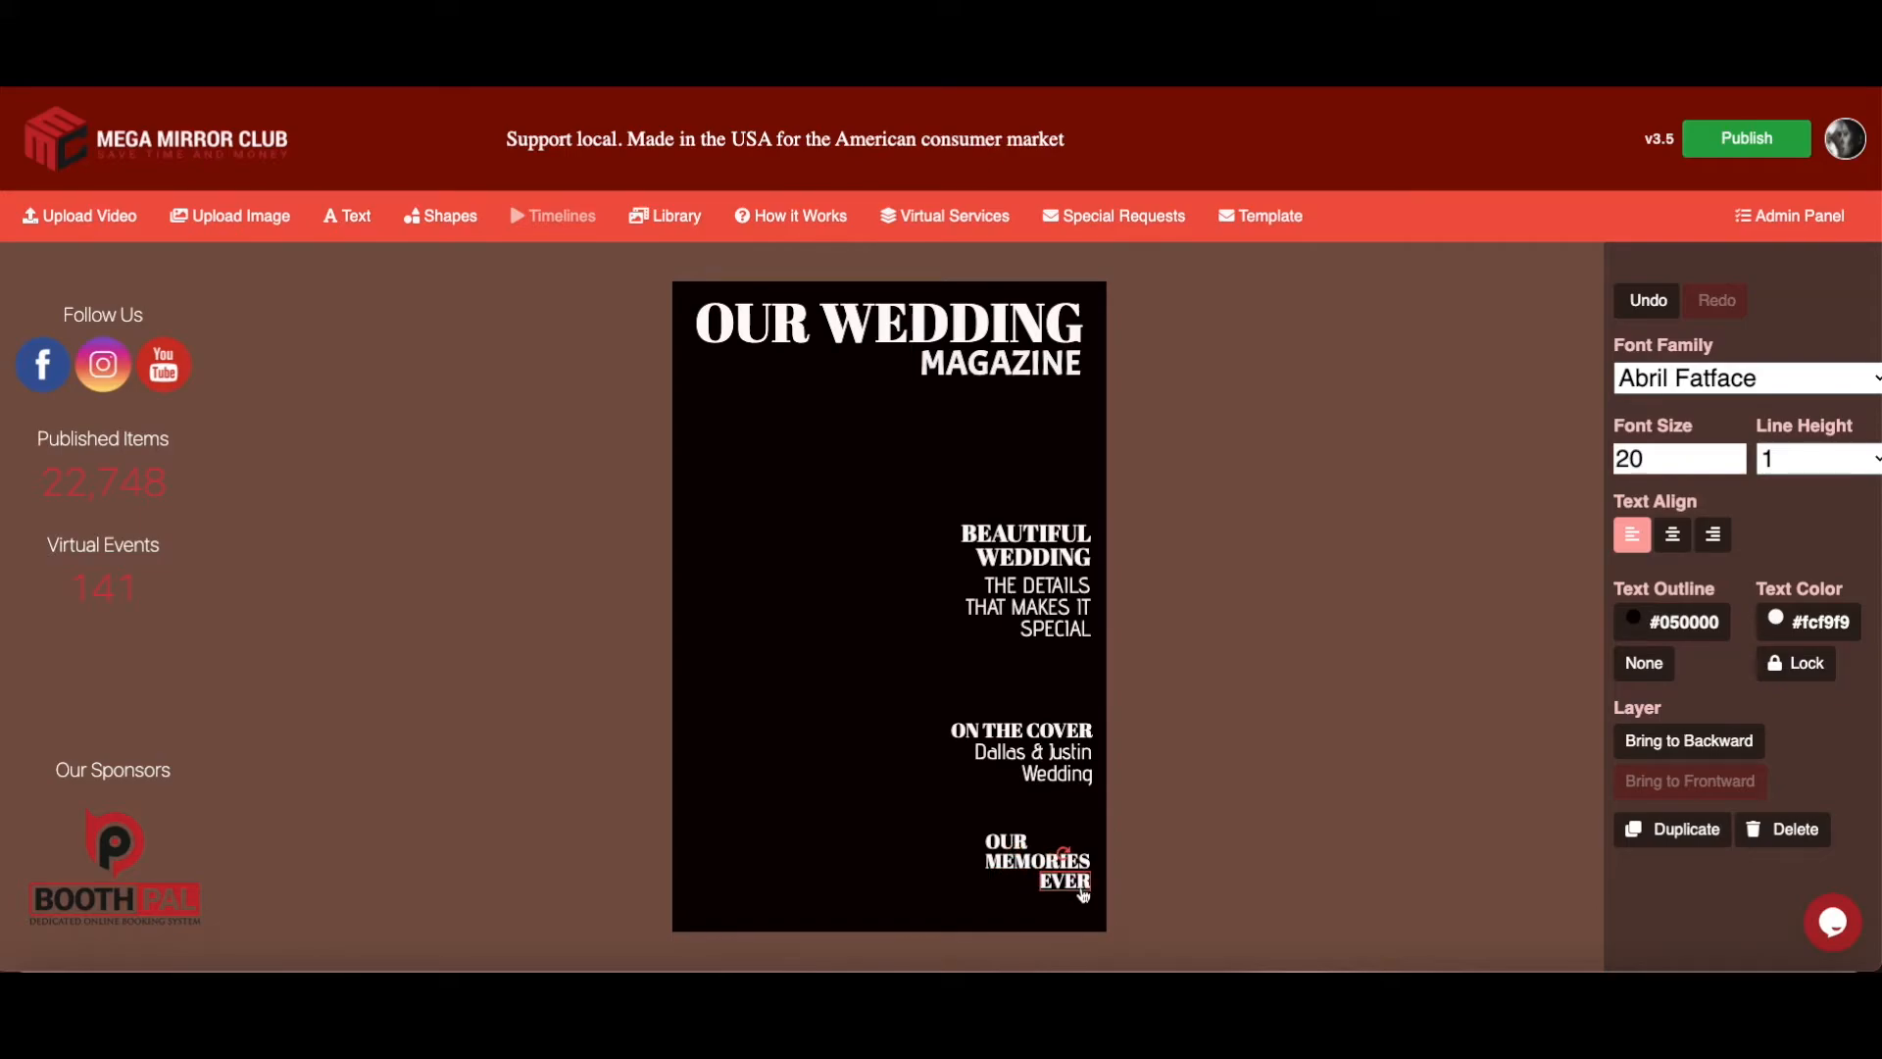
Append "FOR" after "MEMORIES" and shift the text and "EVER" so their right edges line up inside the cover
{"action": "left_click", "coordinate": [1034, 864]}
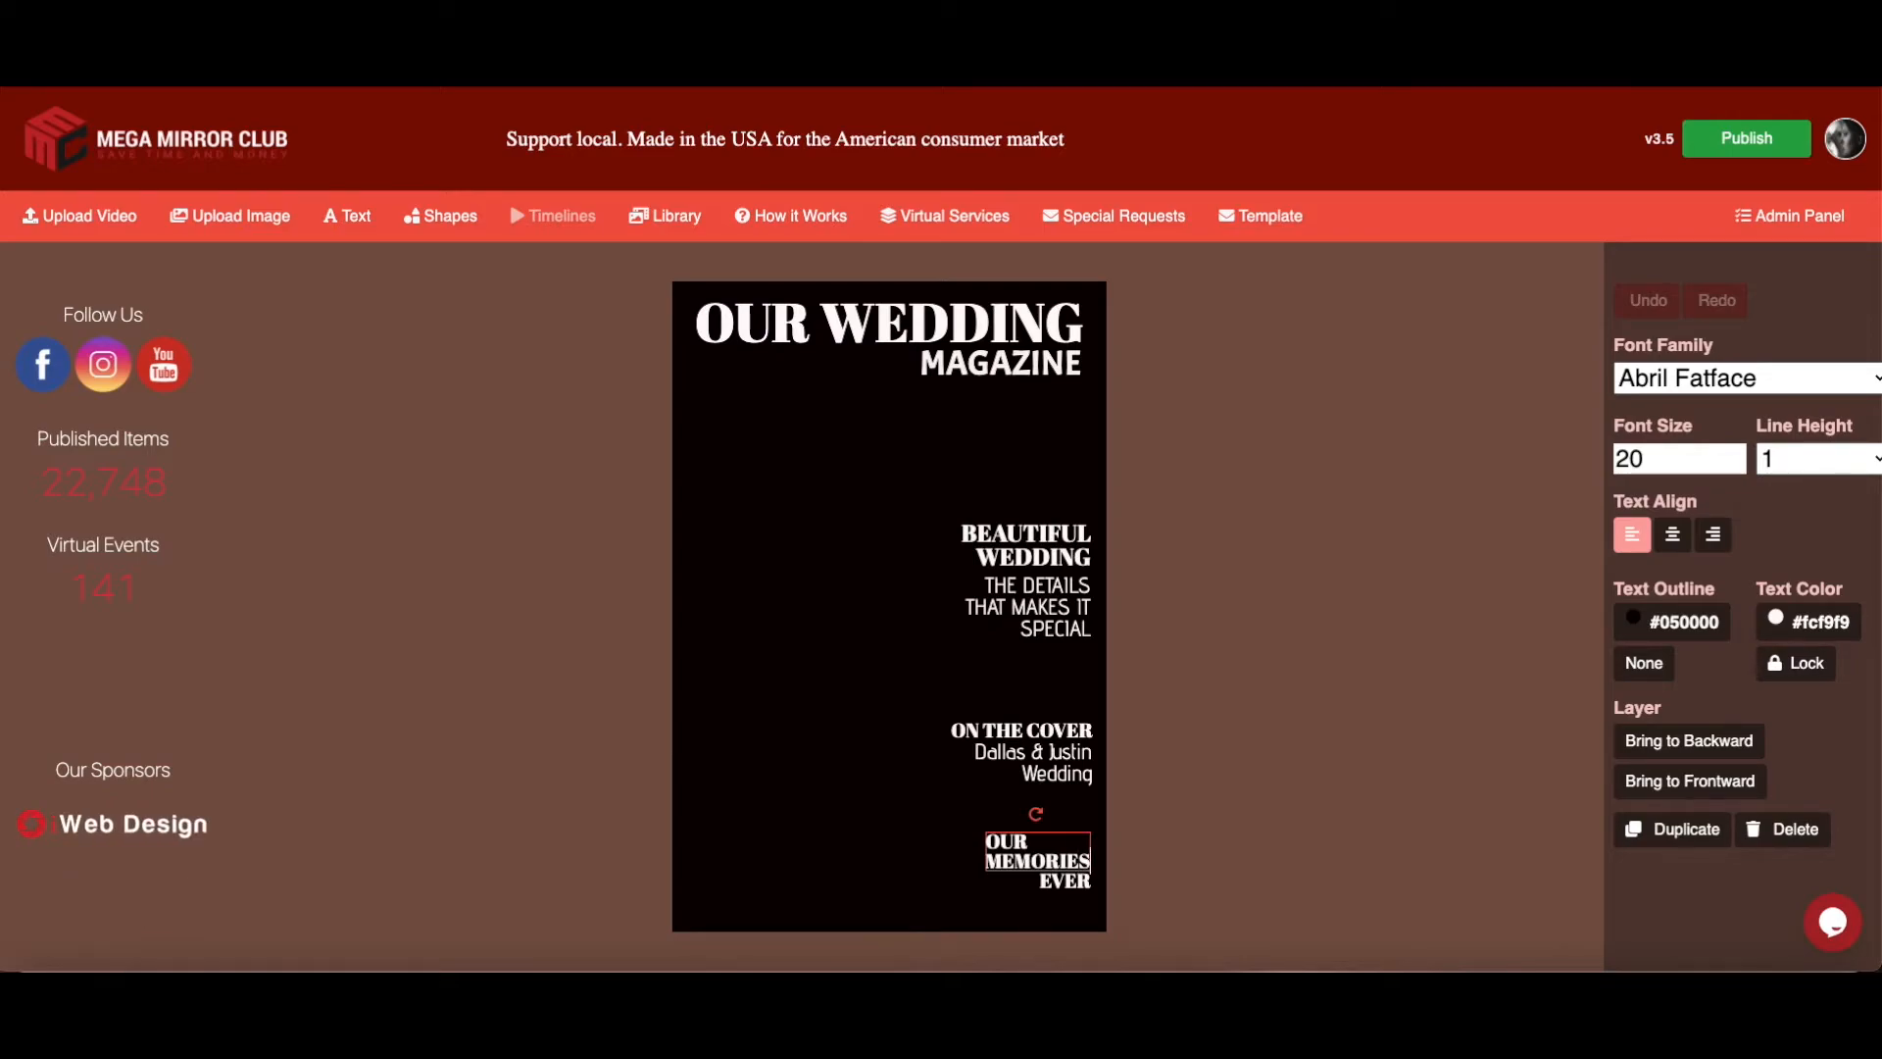
{"action": "type", "text": "FOR"}
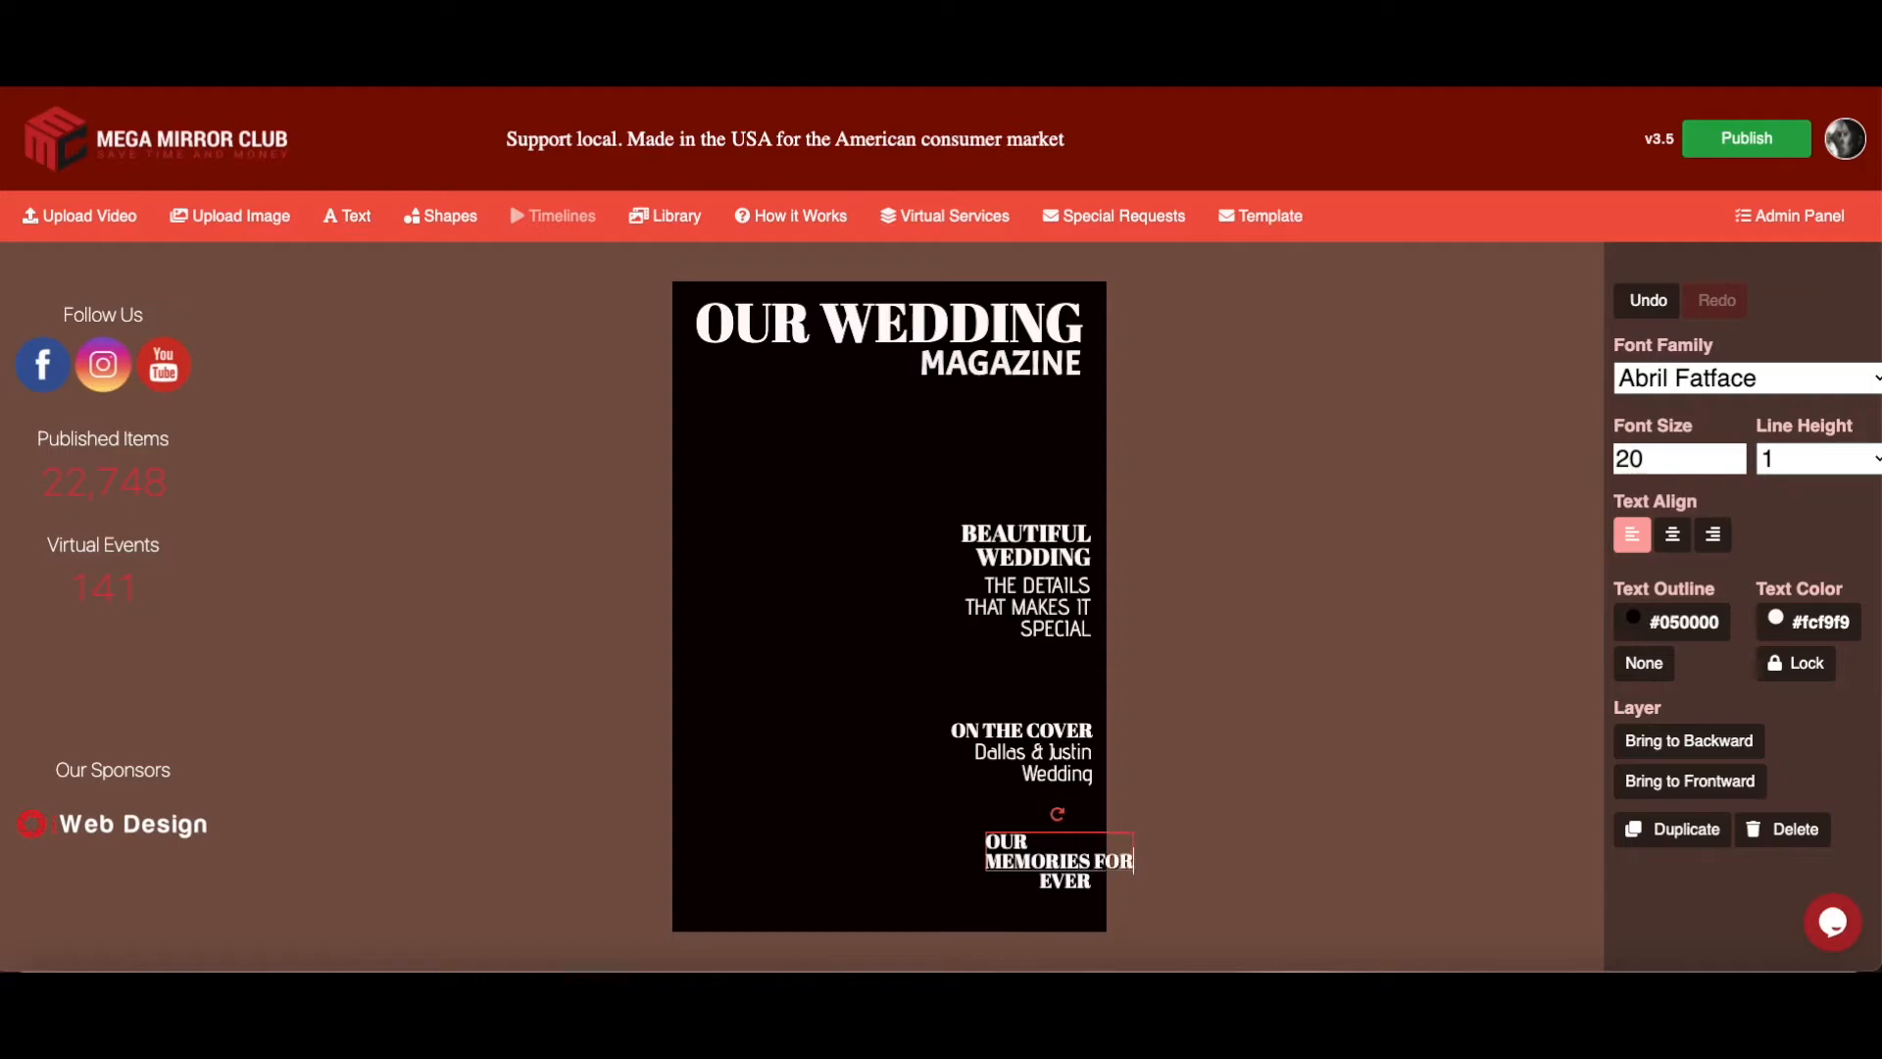
{"action": "left_click", "coordinate": [1013, 894]}
{"action": "left_click_drag", "start_coordinate": [1011, 862], "coordinate": [1069, 885]}
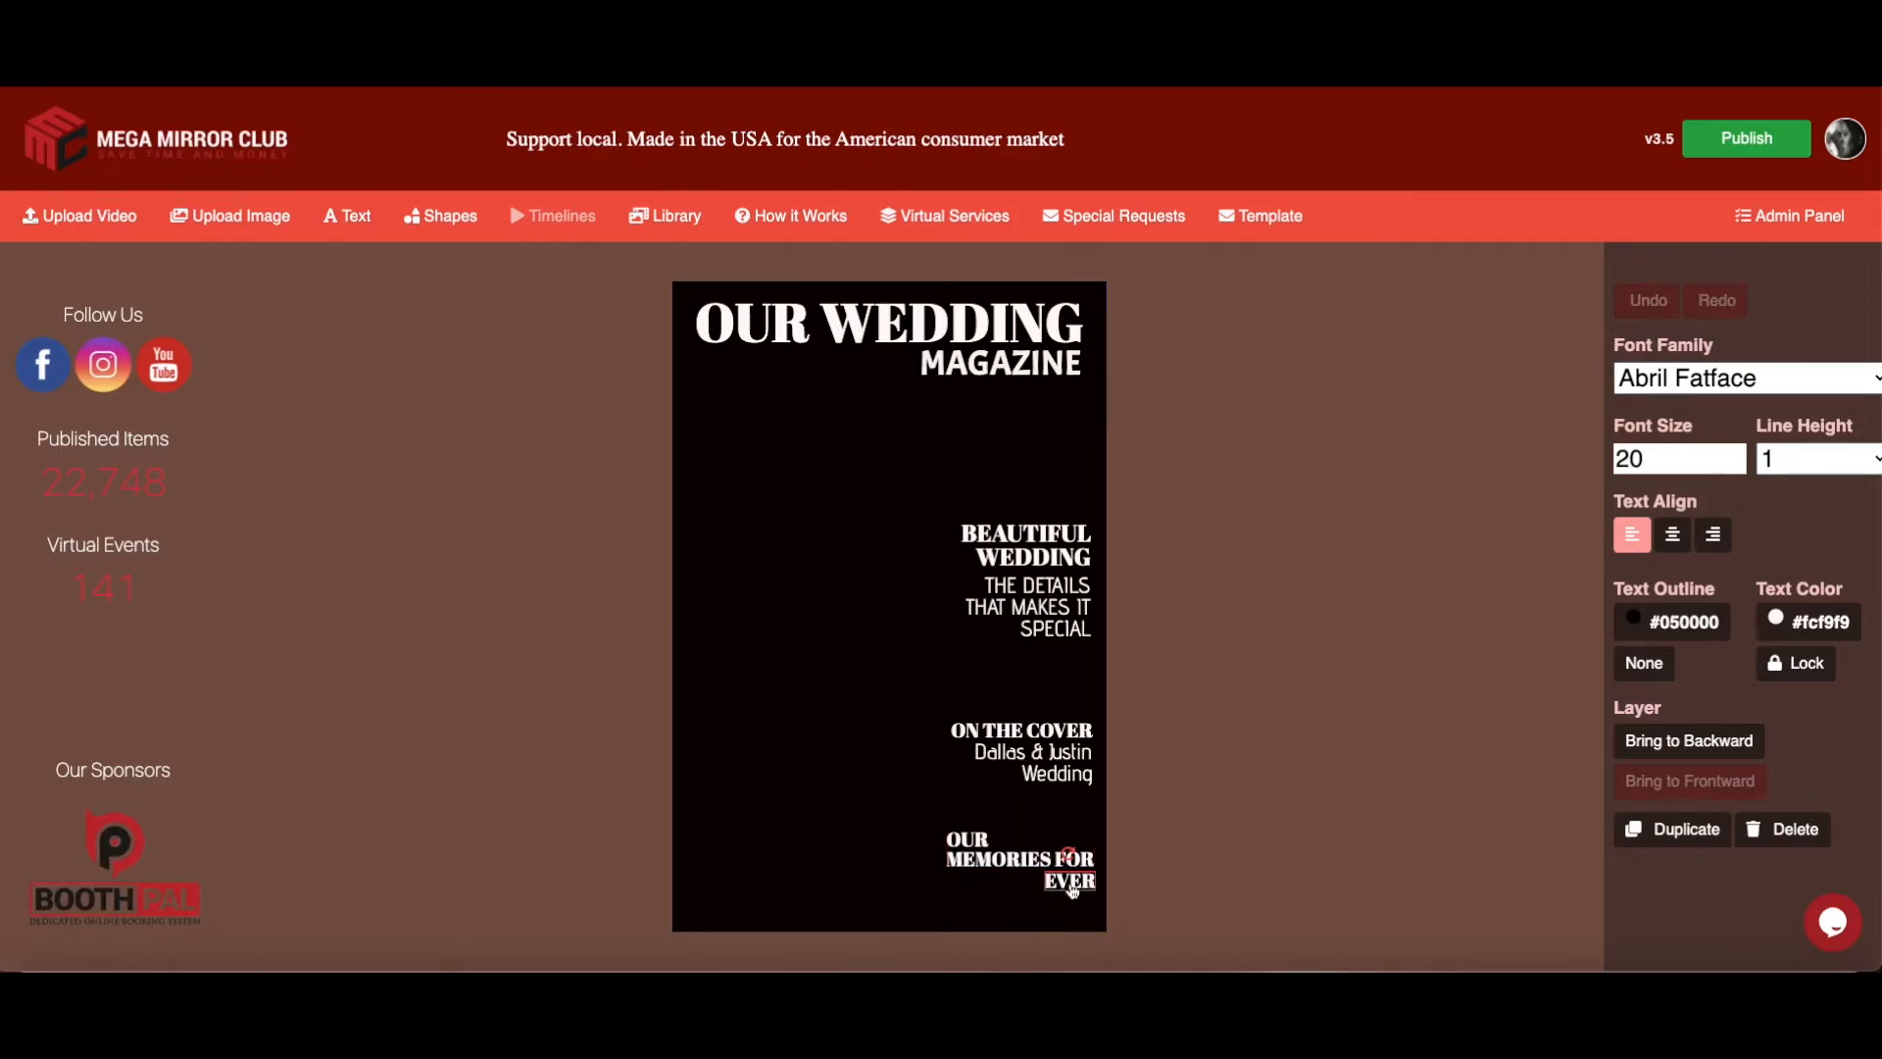
{"action": "left_click", "coordinate": [1238, 887]}
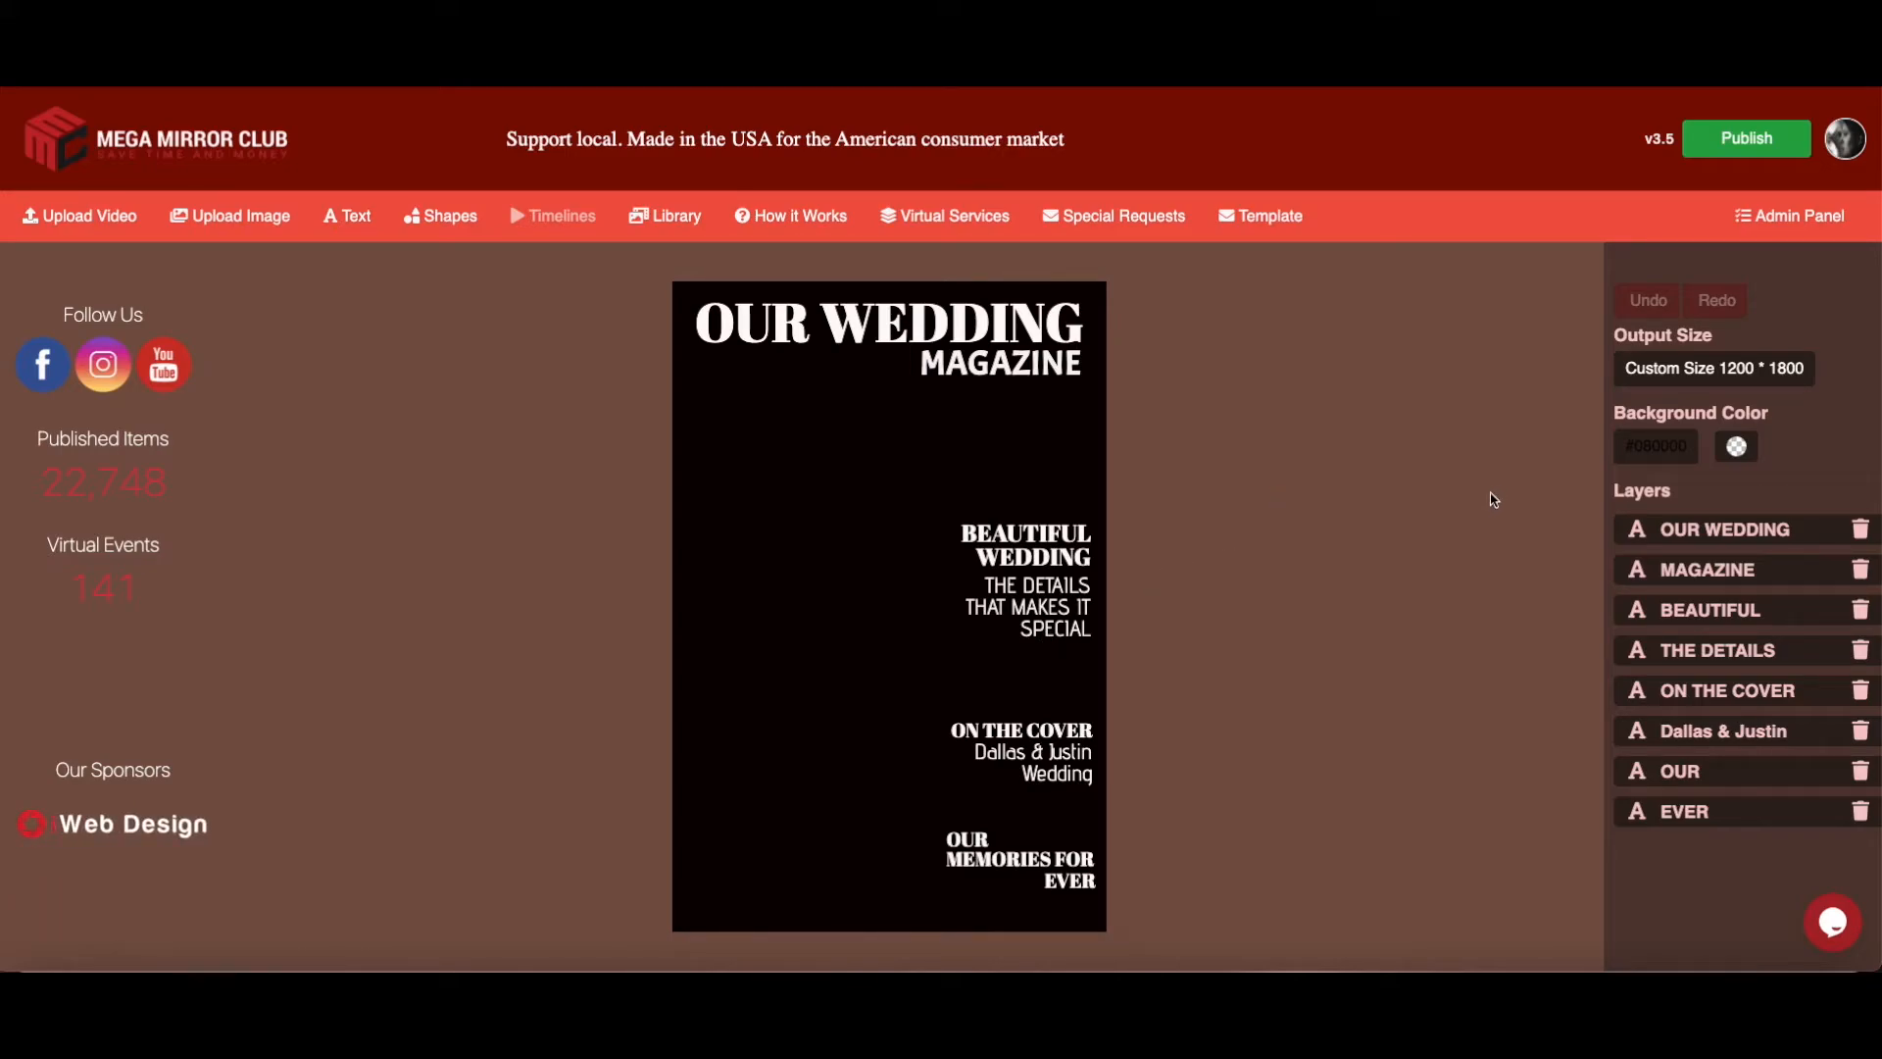
Preview the cover text on a transparent background and restore the near-black background colour
{"action": "left_click", "coordinate": [1736, 449]}
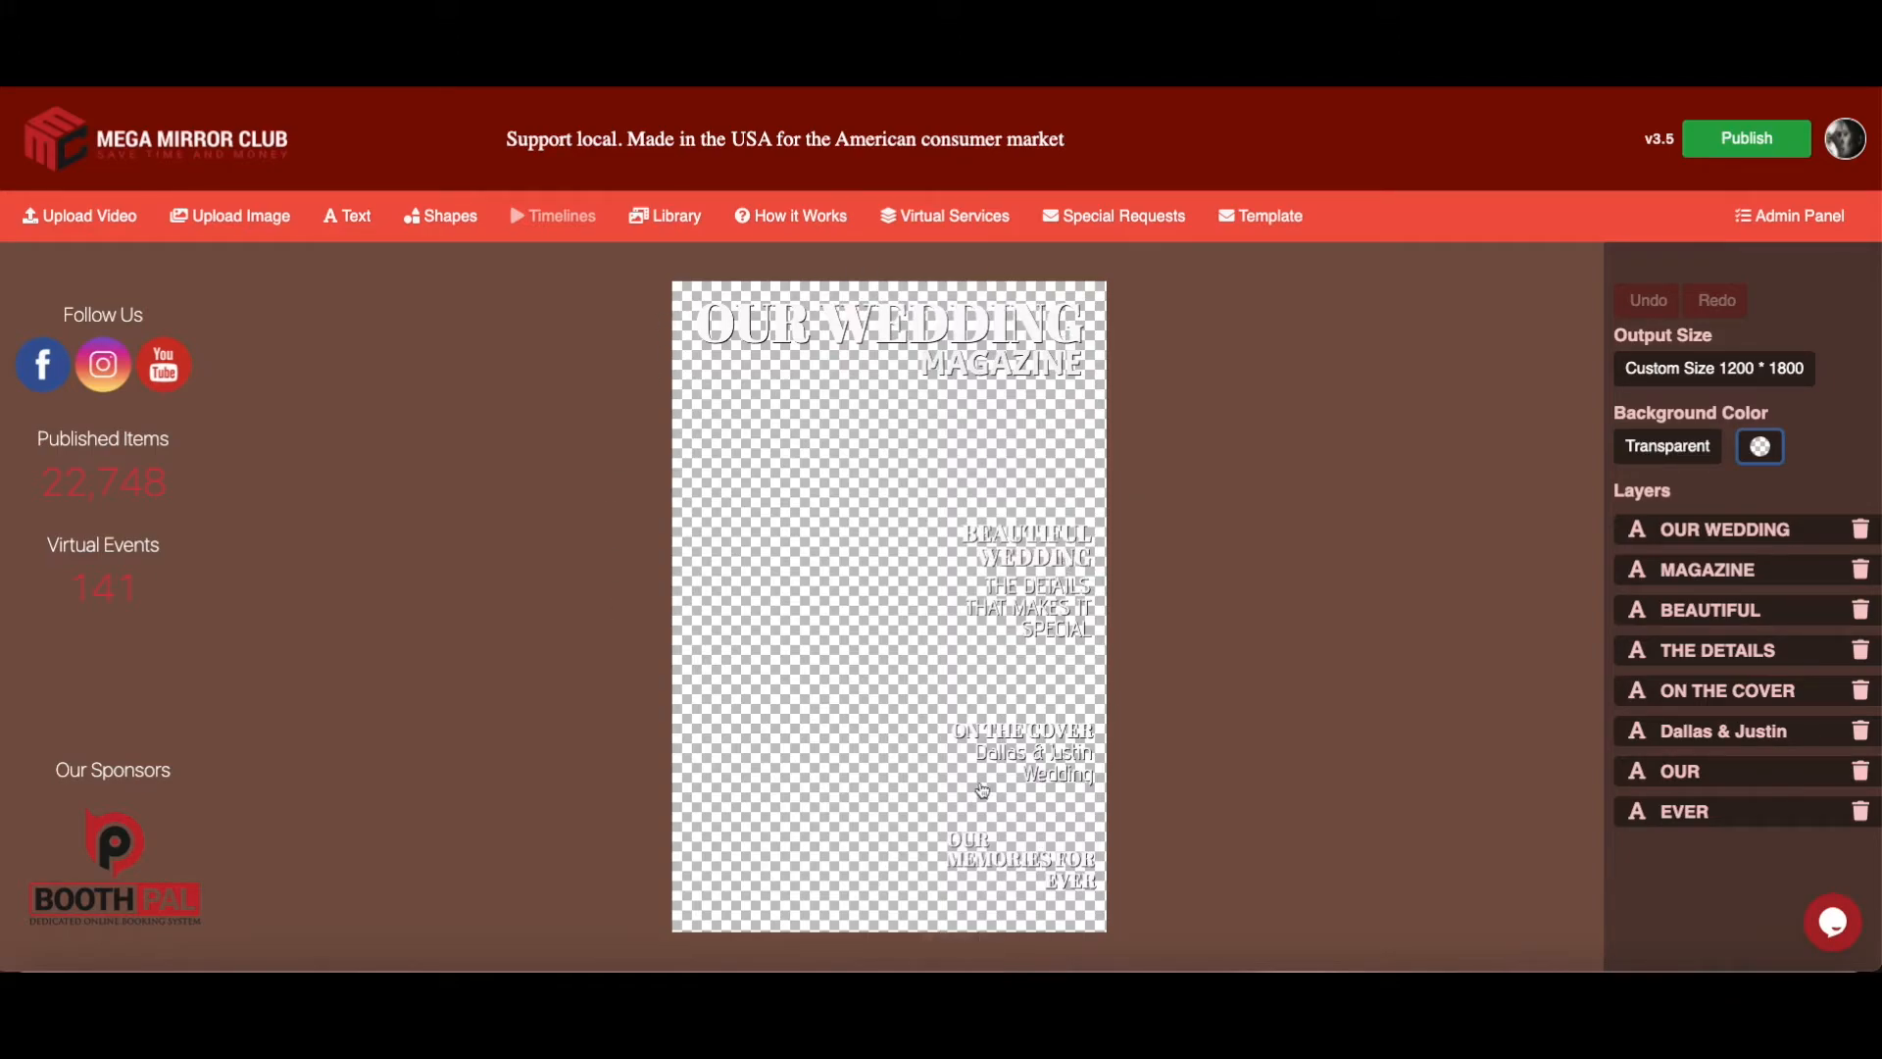
{"action": "left_click", "coordinate": [1680, 454]}
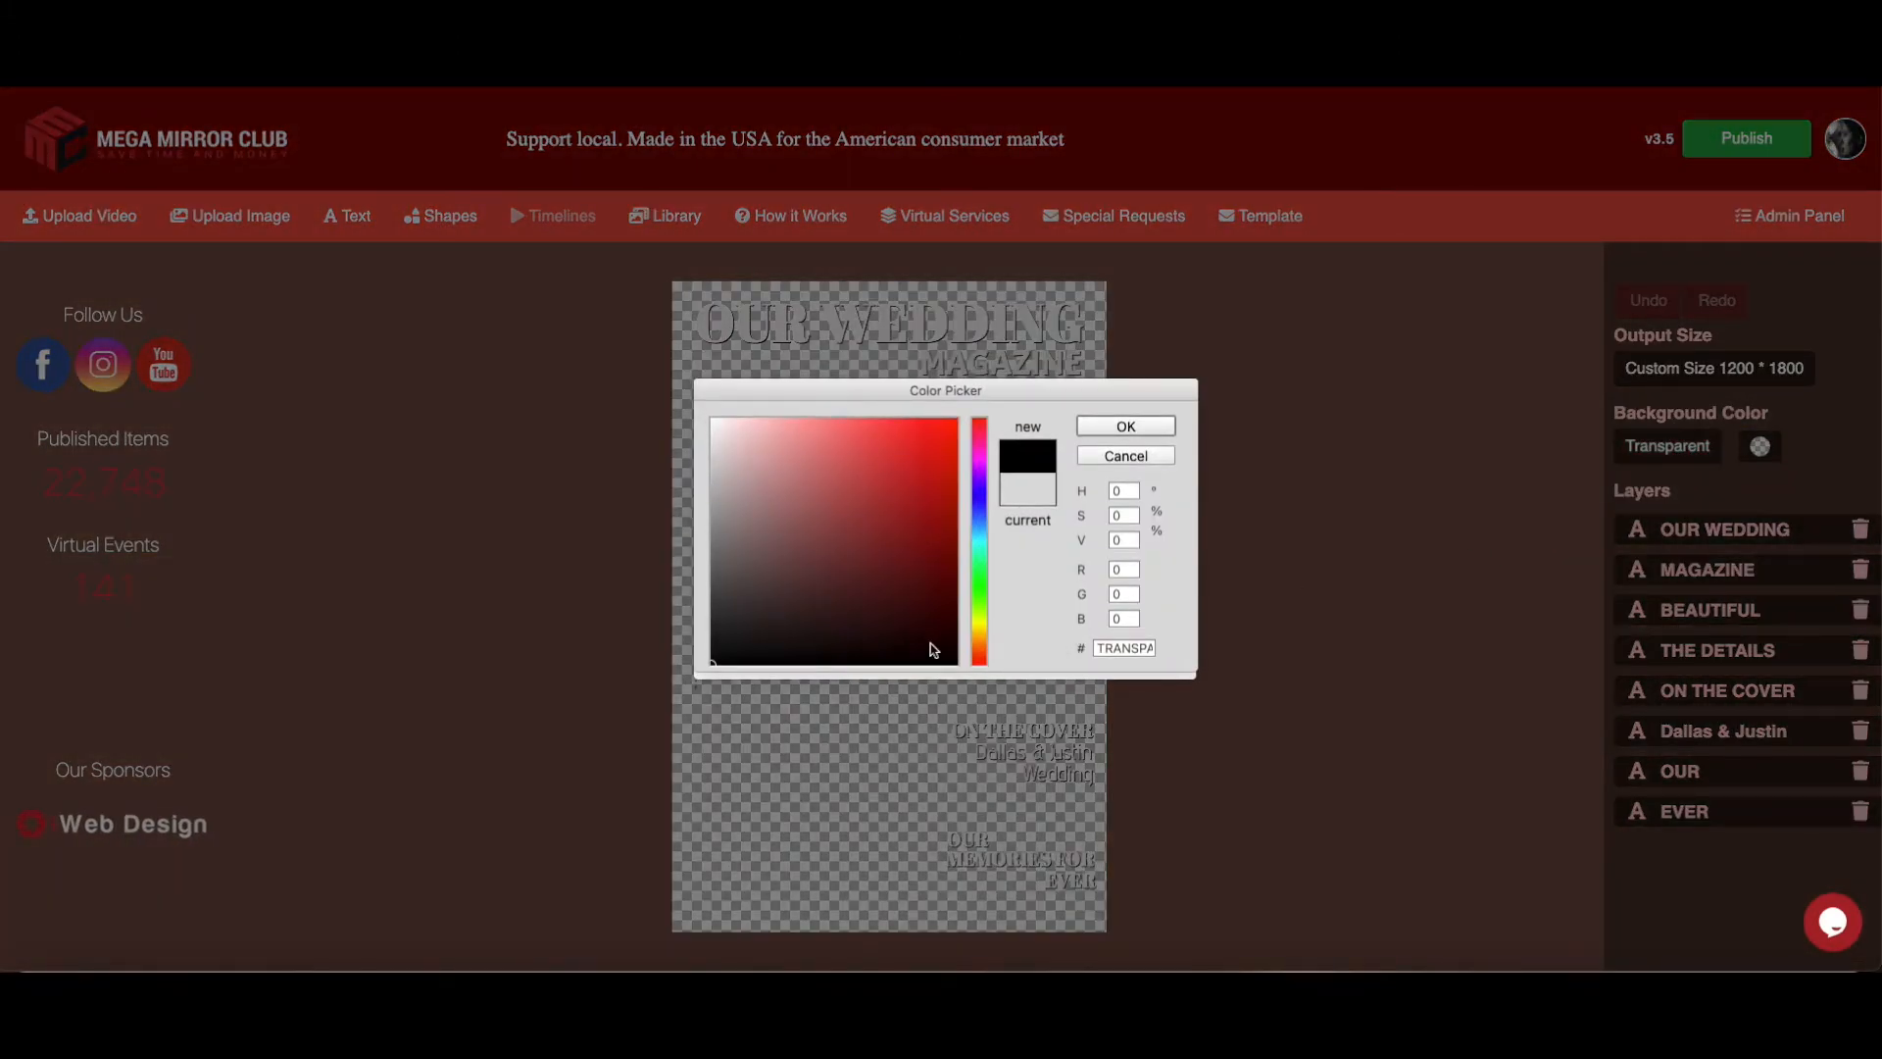
{"action": "left_click", "coordinate": [949, 664]}
{"action": "left_click", "coordinate": [1137, 425]}
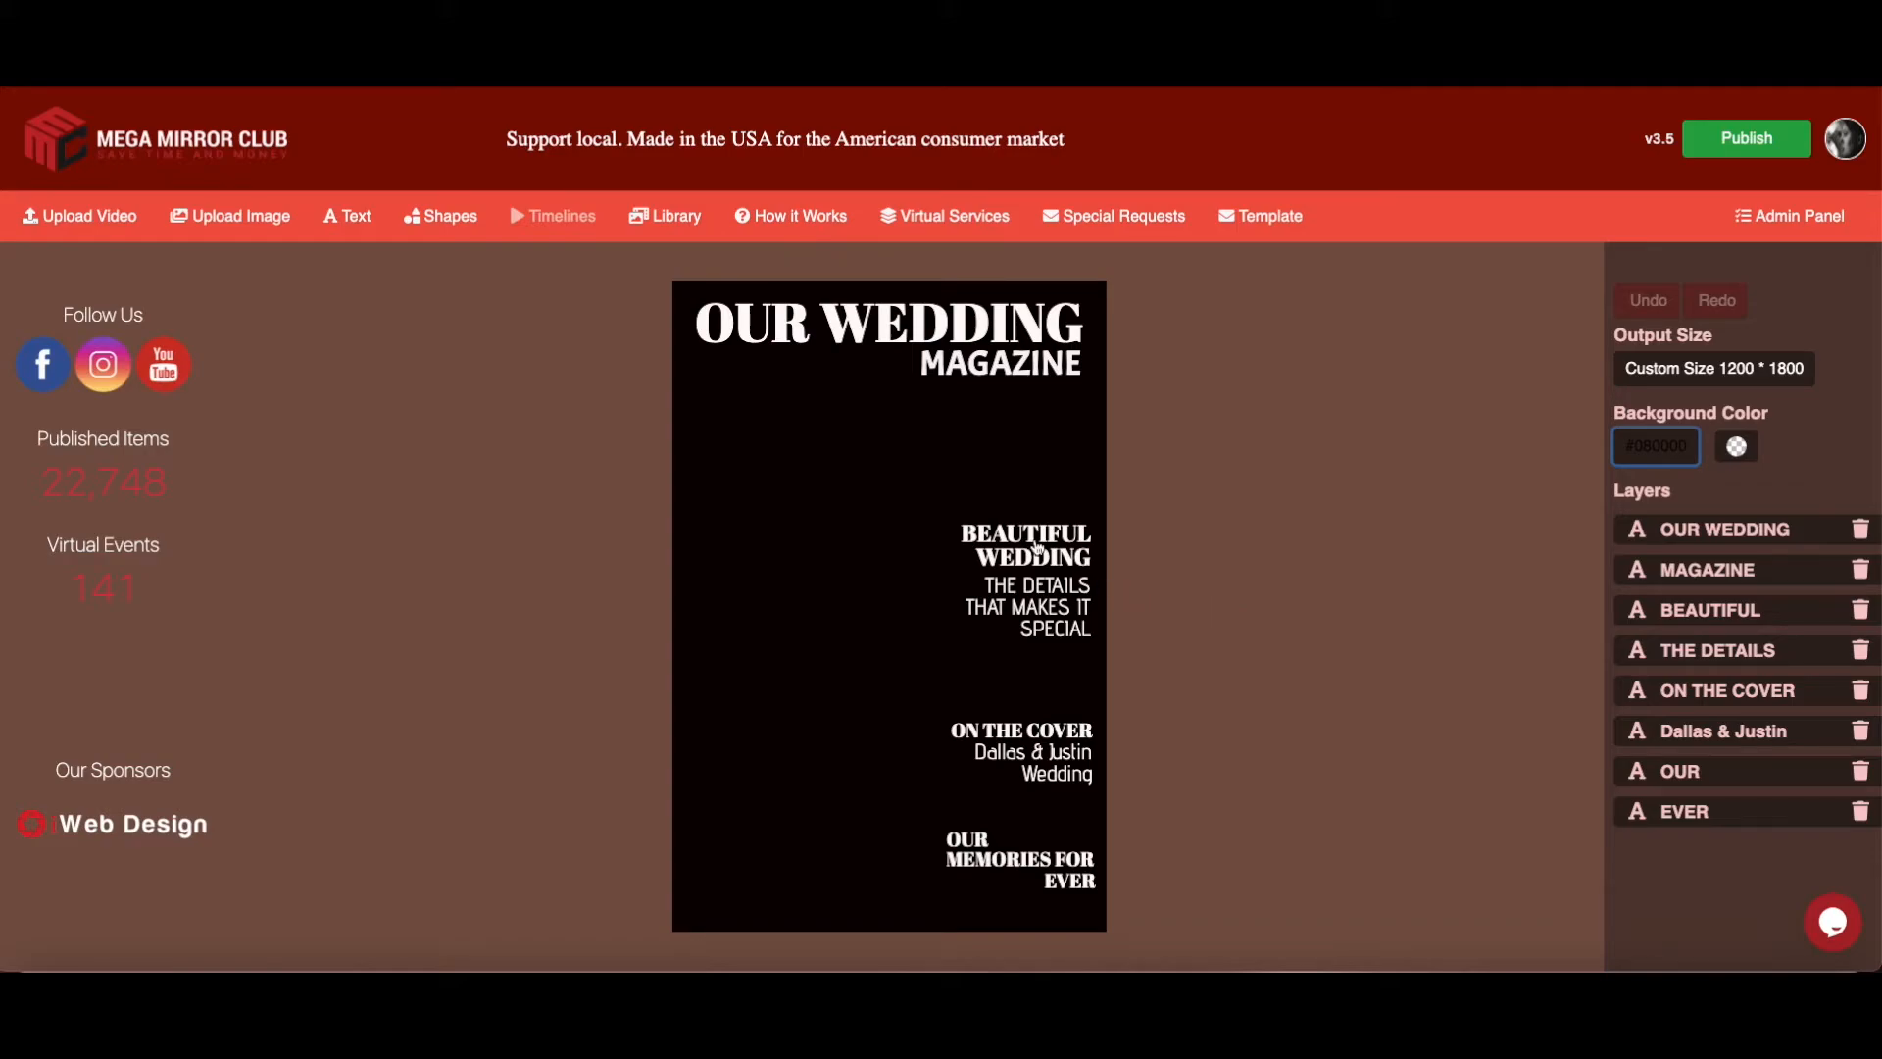
Duplicate the "THE DETAILS THAT MAKES IT SPECIAL" text, move the copy to the cover's left half and retype it as "WEDDINGS"
{"action": "left_click", "coordinate": [1041, 600]}
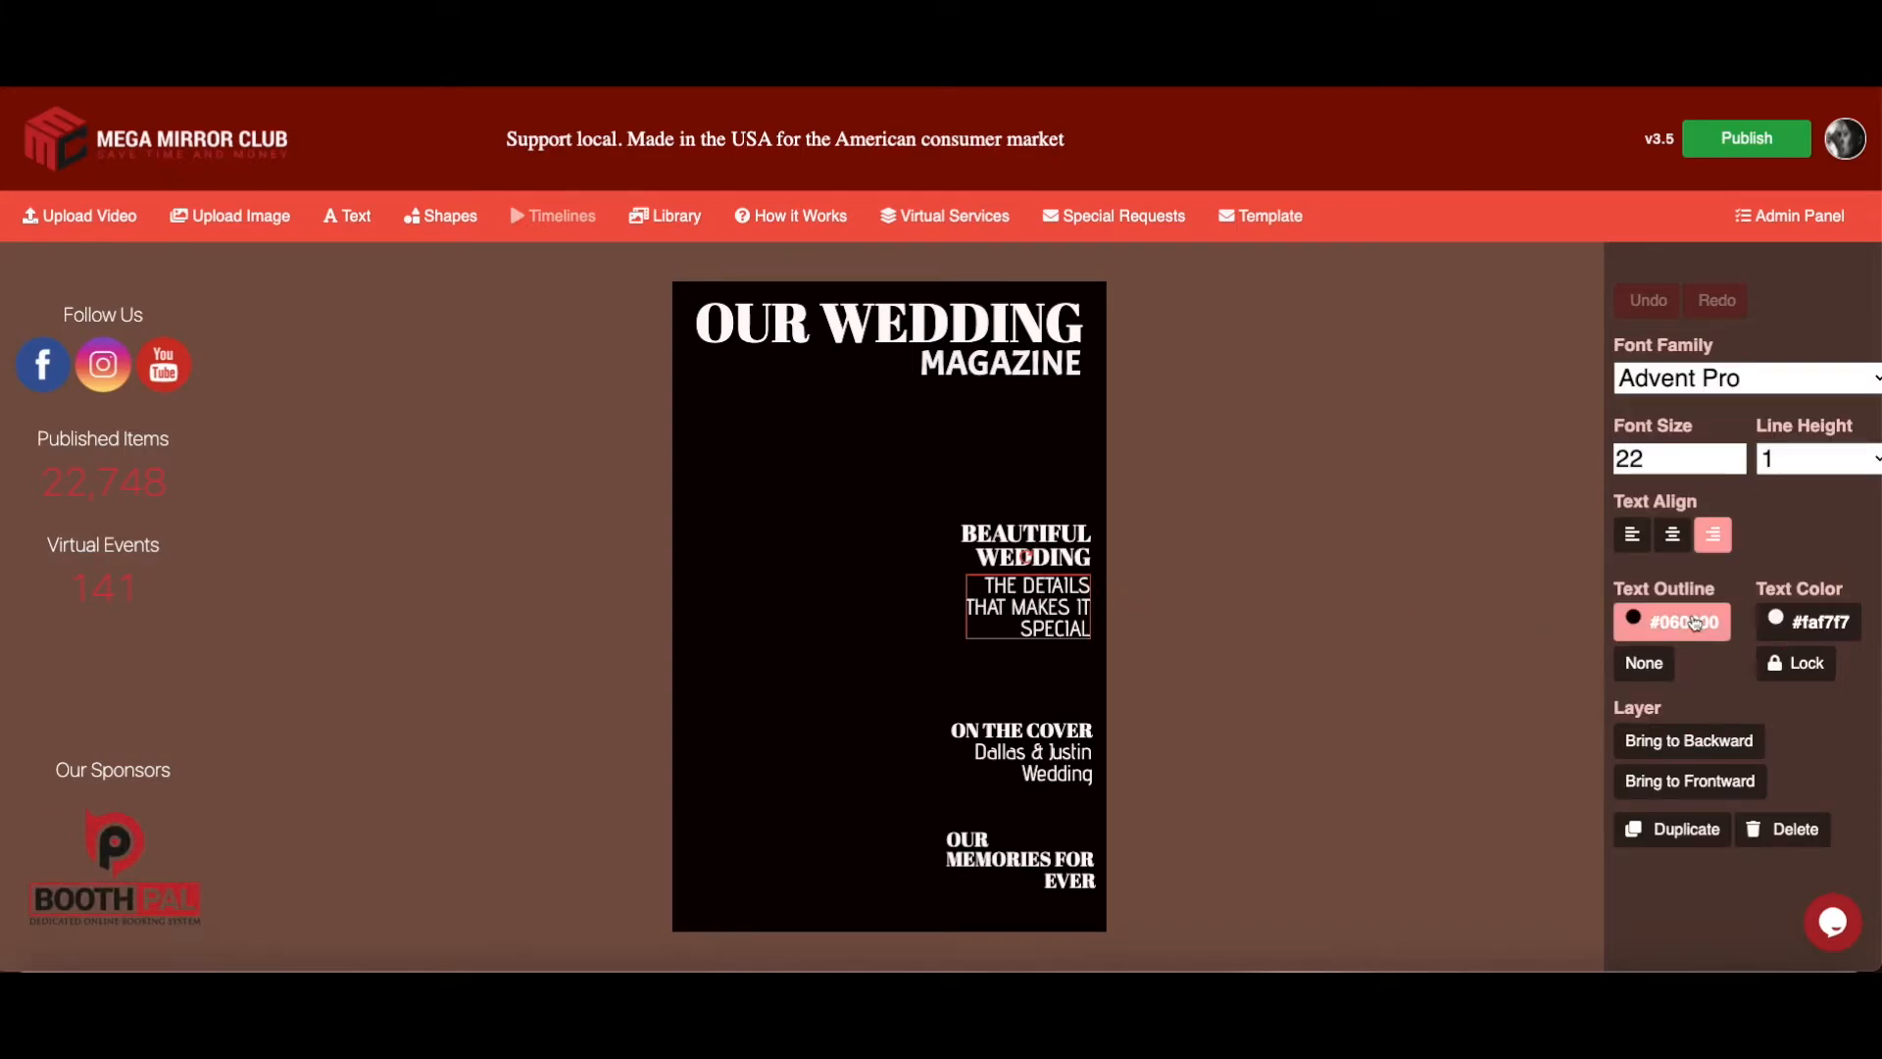
{"action": "left_click", "coordinate": [1672, 829]}
{"action": "left_click_drag", "start_coordinate": [1048, 632], "coordinate": [853, 624]}
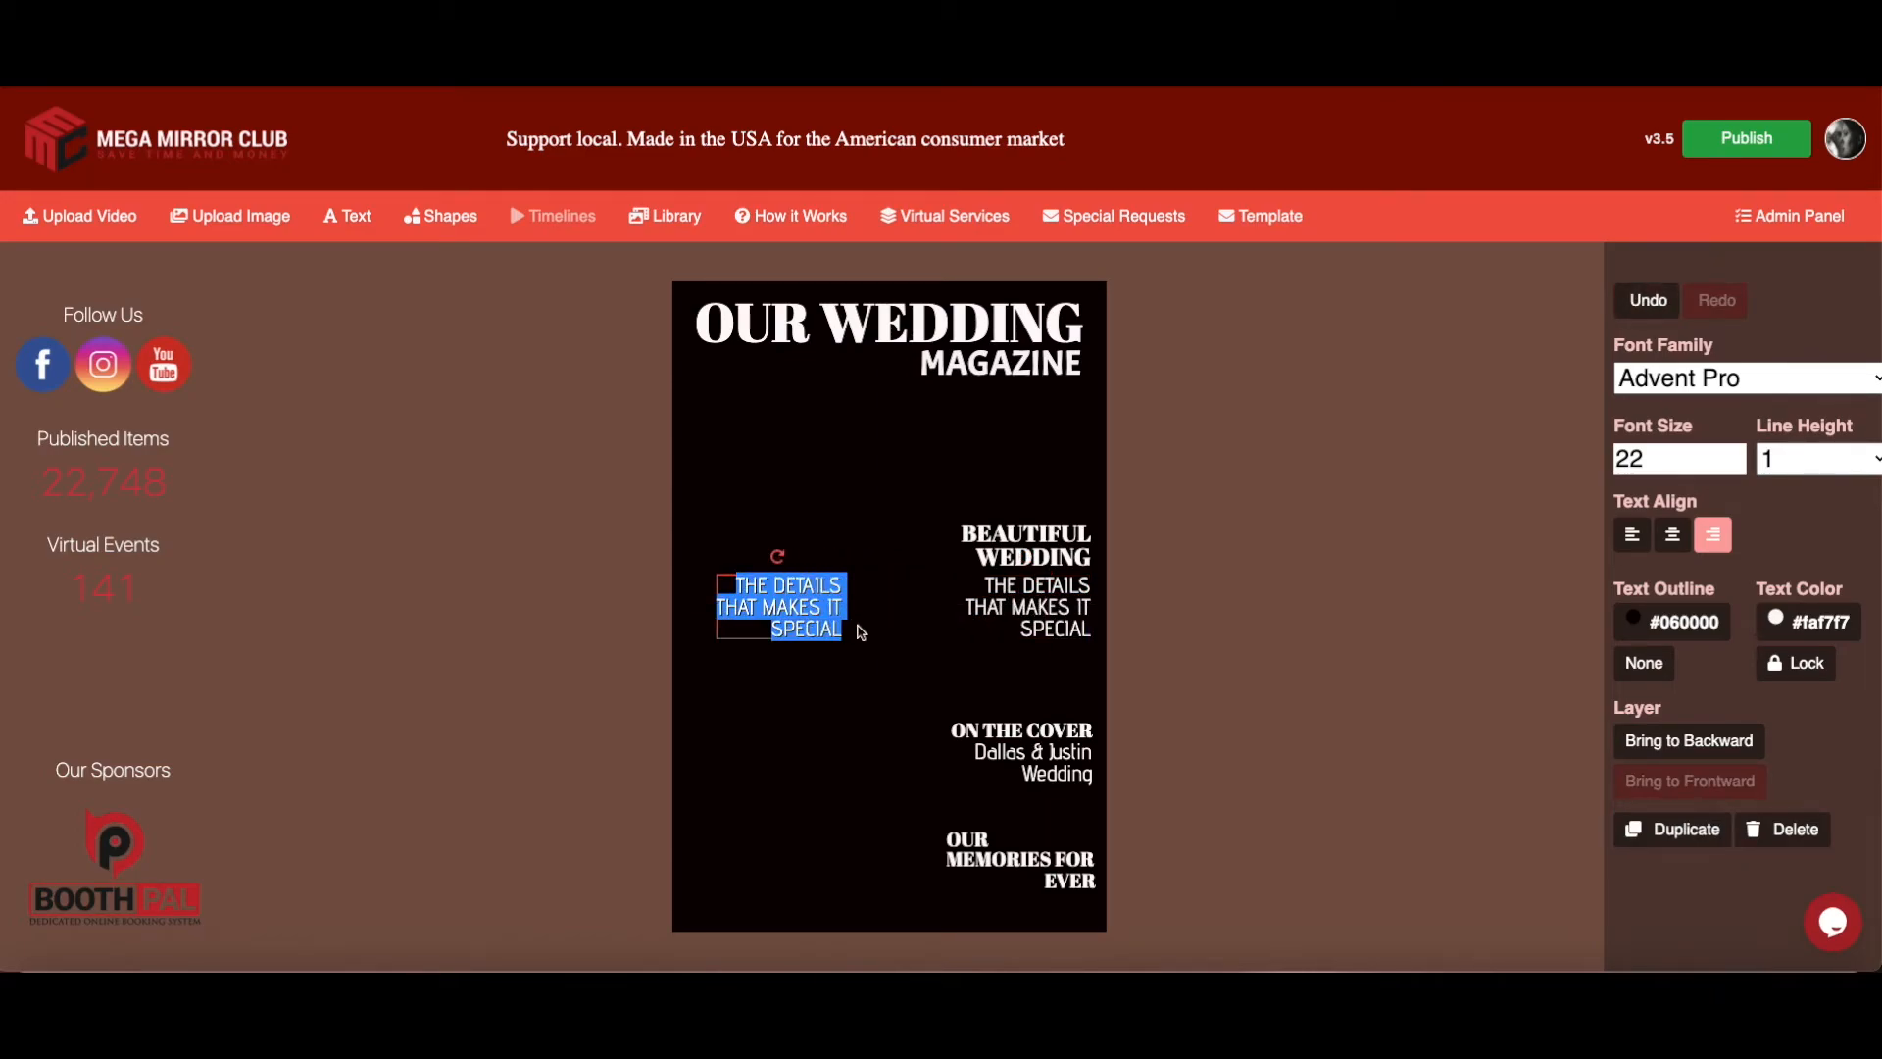
{"action": "type", "text": "WEDDINGS"}
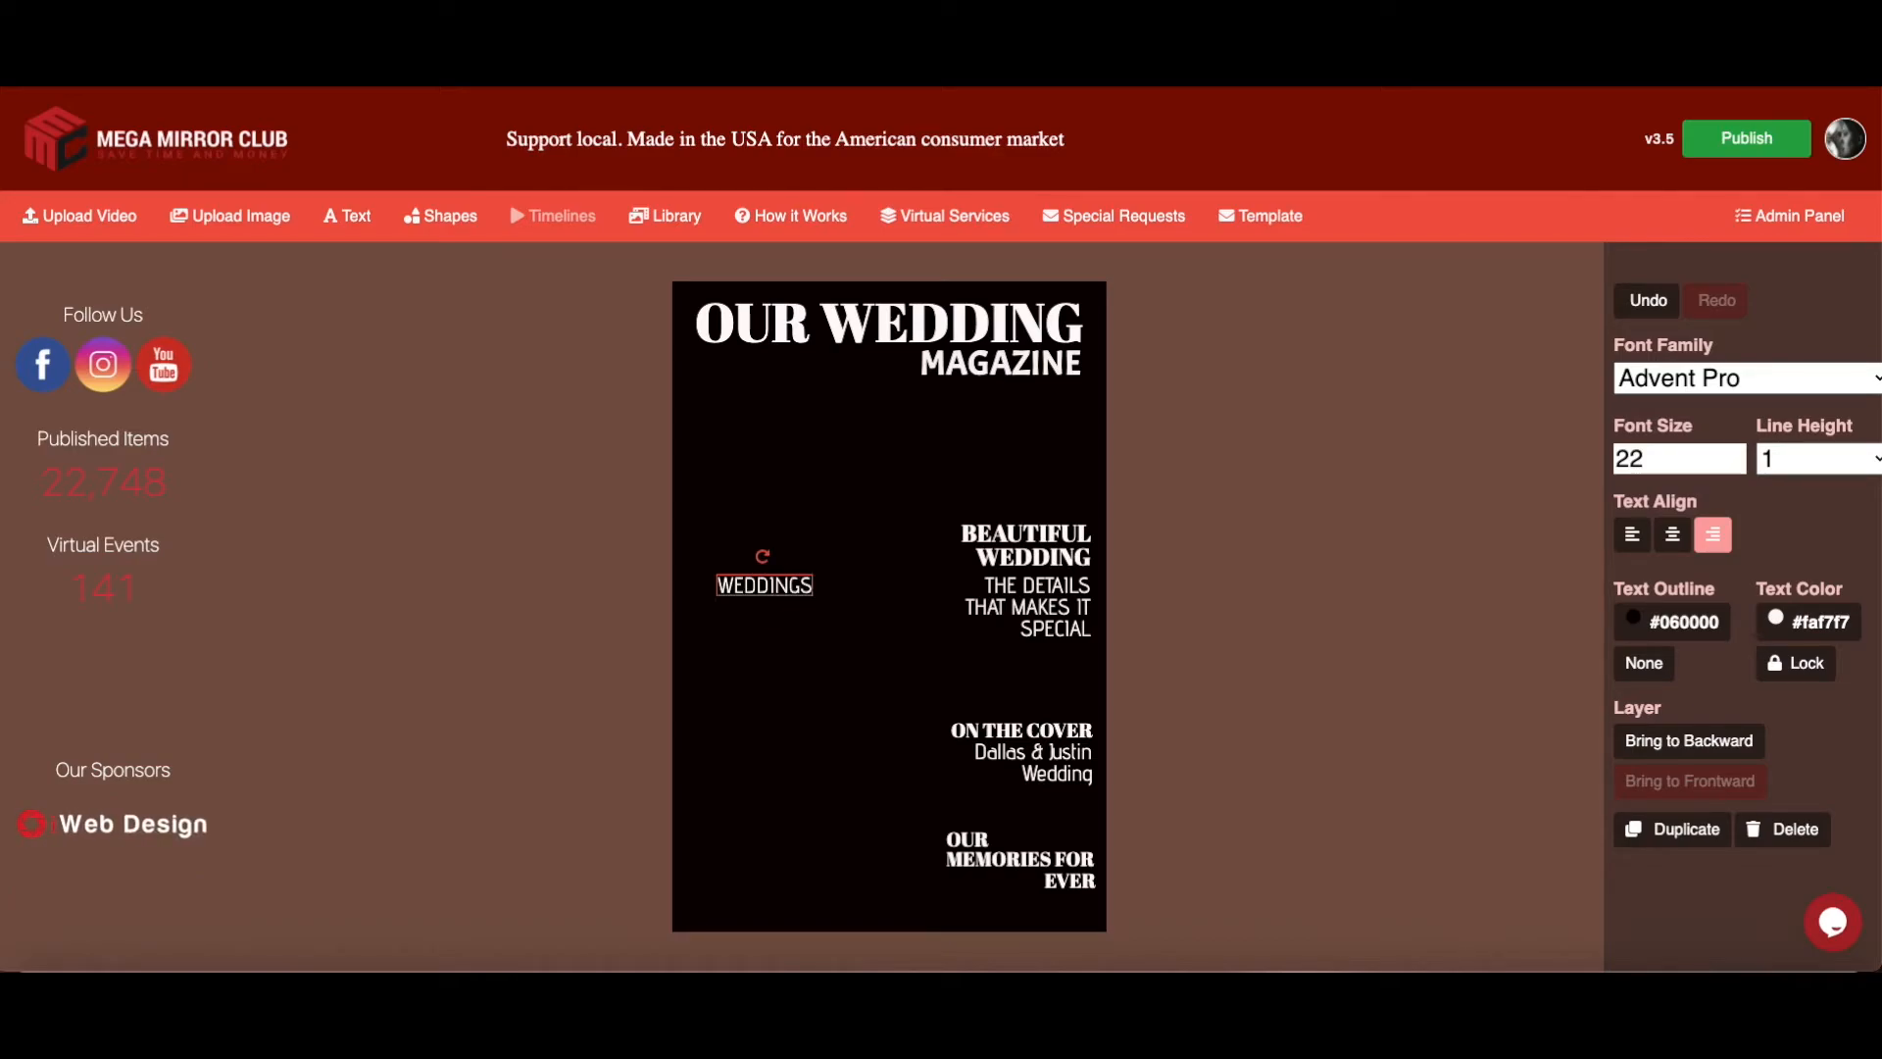
Increase the "WEDDINGS" text to font size 33
{"action": "triple_click", "coordinate": [1738, 454]}
{"action": "triple_click", "coordinate": [1738, 454]}
{"action": "double_click", "coordinate": [1738, 454]}
{"action": "left_click", "coordinate": [1738, 454]}
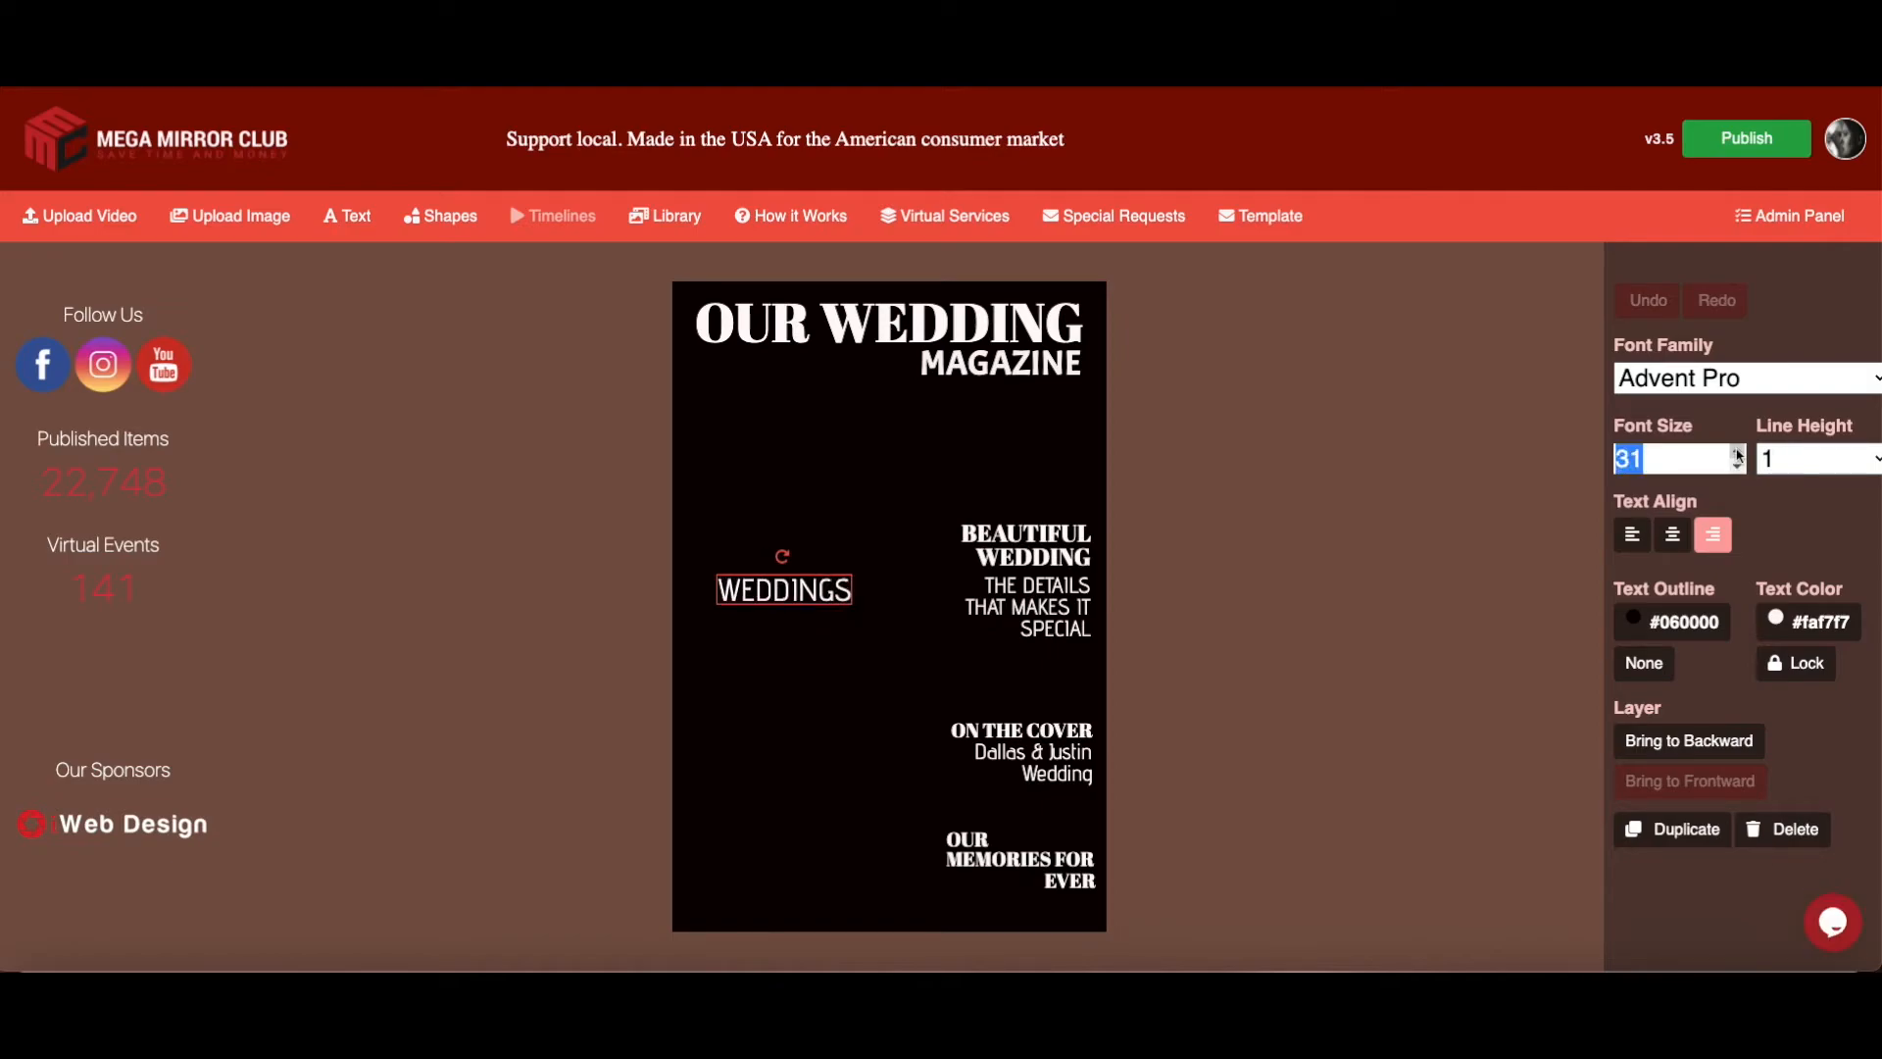
{"action": "left_click", "coordinate": [1737, 454]}
{"action": "left_click", "coordinate": [1738, 454]}
Position the "WEDDINGS" text near the cover's left edge, level with the "THAT MAKES IT" line
{"action": "mouse_move", "coordinate": [818, 589]}
{"action": "left_mouse_down"}
{"action": "mouse_move", "coordinate": [795, 607]}
{"action": "mouse_move", "coordinate": [820, 636]}
{"action": "mouse_move", "coordinate": [809, 603]}
{"action": "left_mouse_up"}
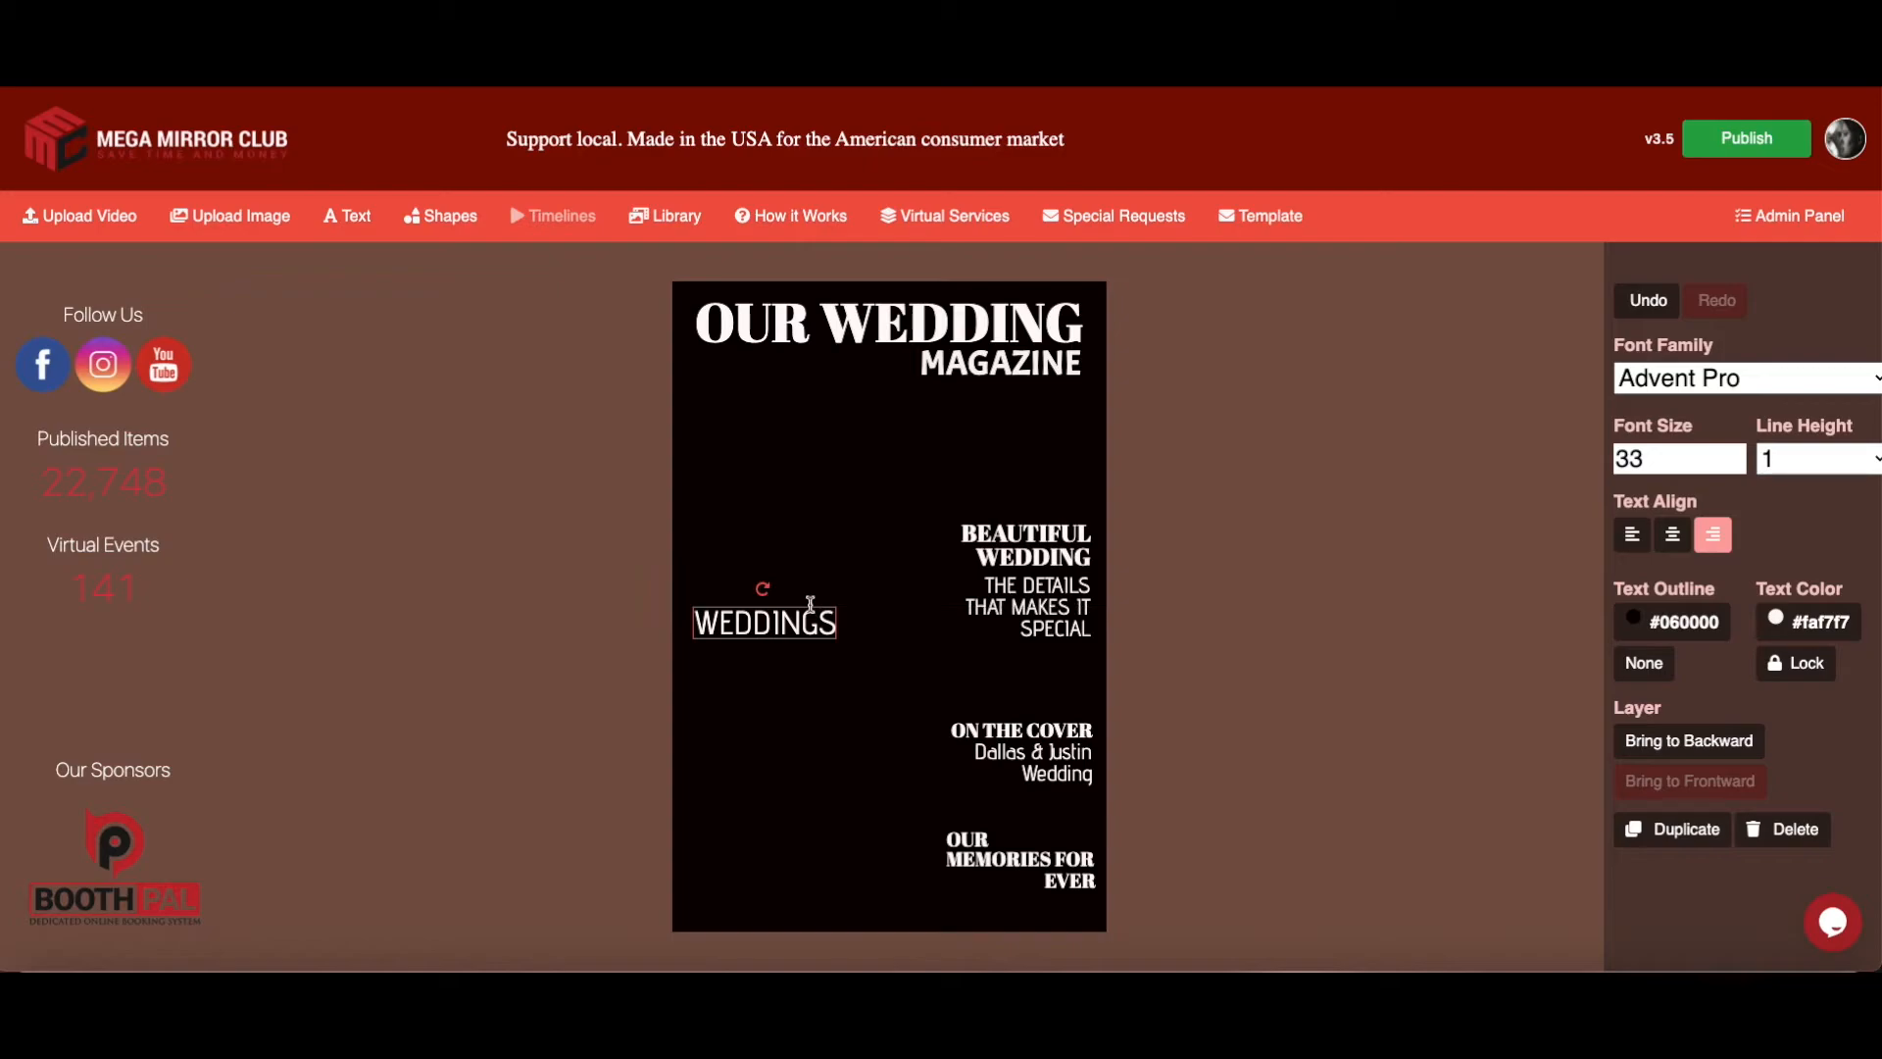
{"action": "key", "text": "Down"}
{"action": "key", "text": "Down"}
{"action": "key", "text": "Down"}
{"action": "key", "text": "Down"}
{"action": "key", "text": "Down"}
{"action": "key", "text": "Down"}
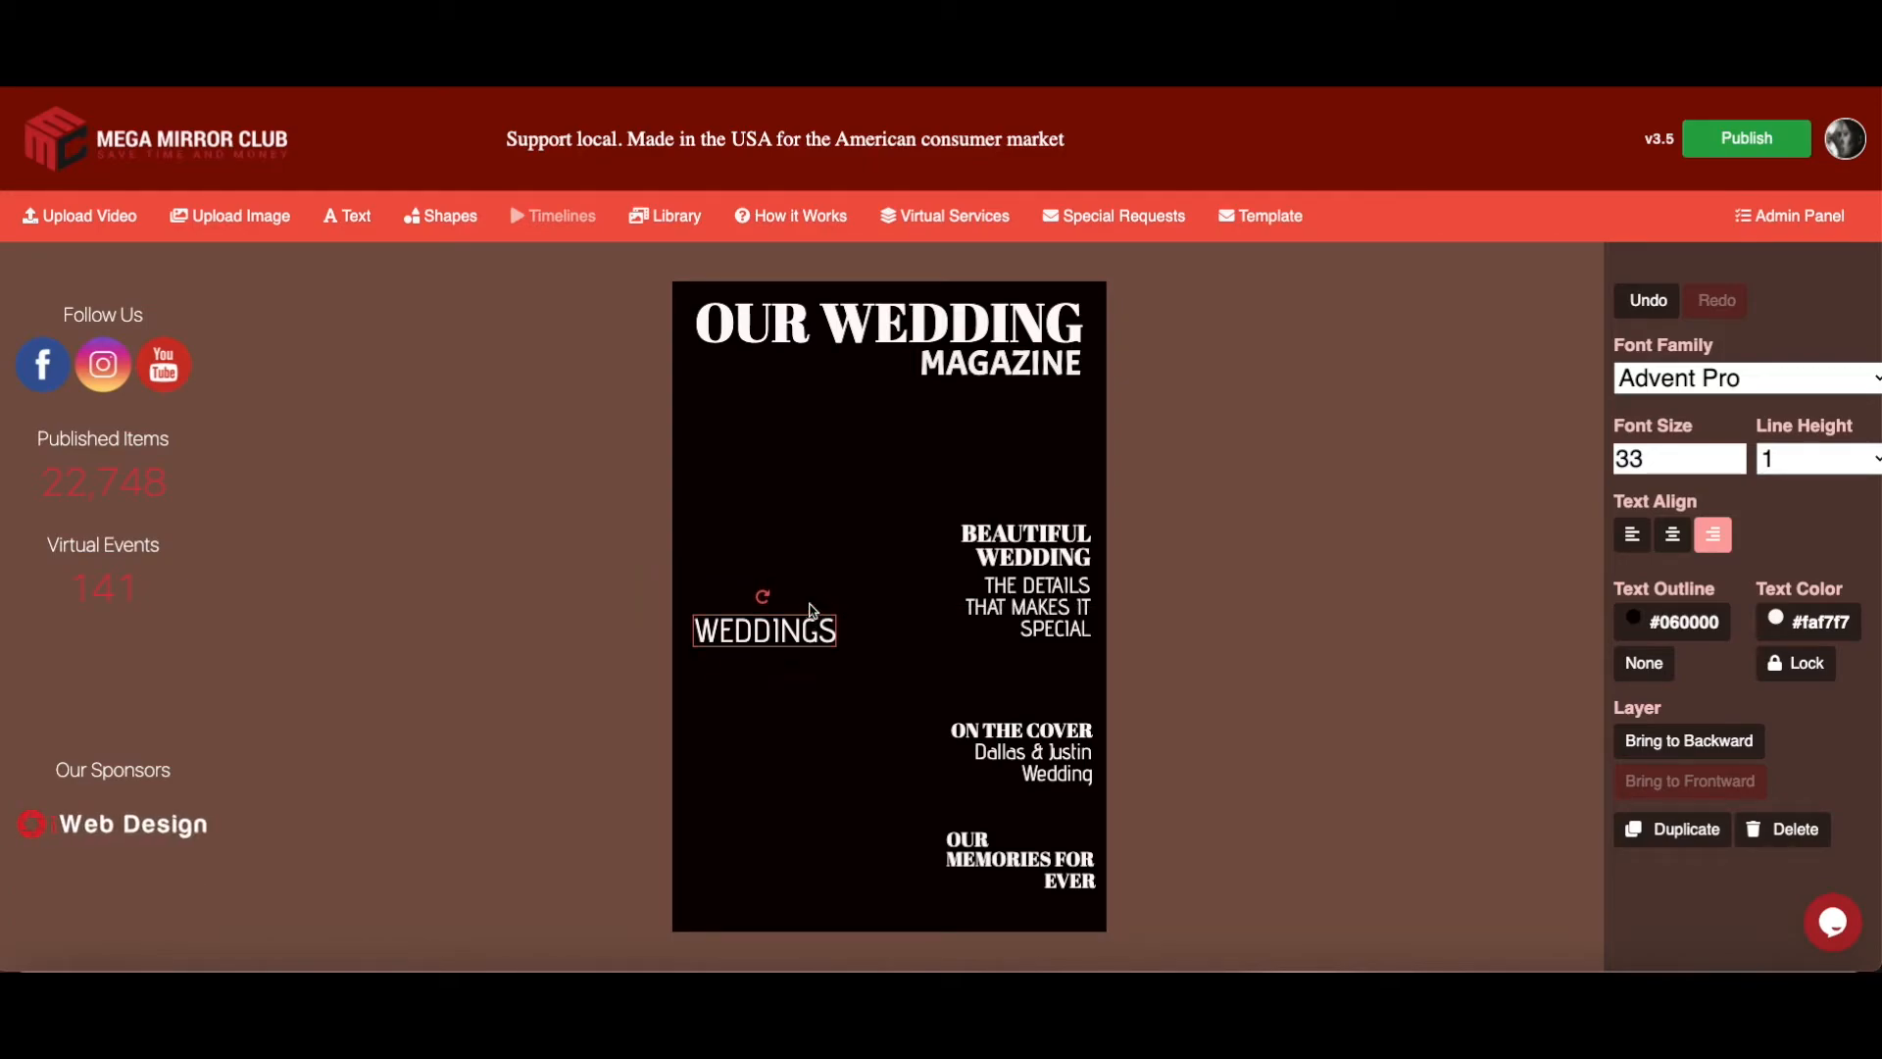
{"action": "key", "text": "Up"}
{"action": "key", "text": "Up"}
{"action": "key", "text": "Up"}
{"action": "key", "text": "Up"}
{"action": "mouse_move", "coordinate": [799, 630]}
{"action": "left_mouse_down"}
{"action": "mouse_move", "coordinate": [800, 676]}
{"action": "mouse_move", "coordinate": [803, 600]}
{"action": "mouse_move", "coordinate": [794, 656]}
{"action": "mouse_move", "coordinate": [832, 672]}
{"action": "mouse_move", "coordinate": [794, 668]}
{"action": "left_mouse_up"}
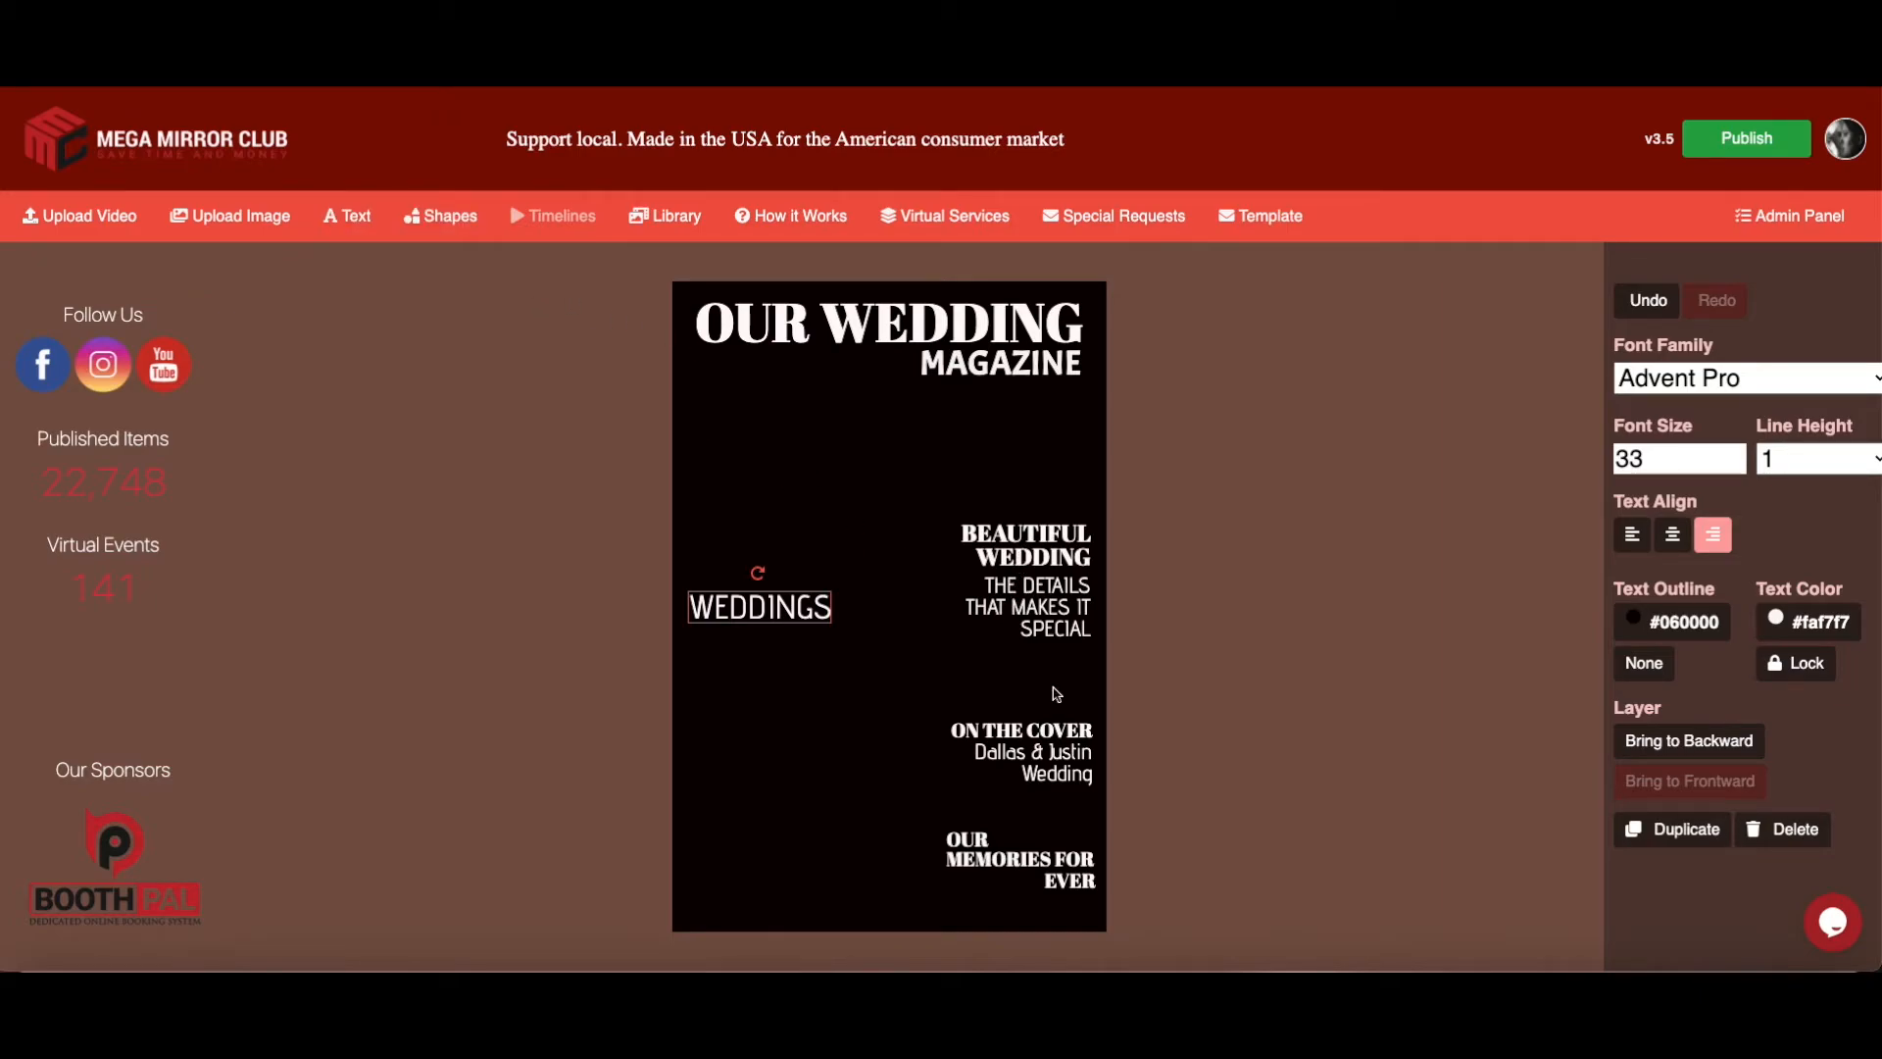
Duplicate the couple's names text under "ON THE COVER", move the copy above "WEDDINGS" and retype it as "100"
{"action": "left_click", "coordinate": [1065, 769]}
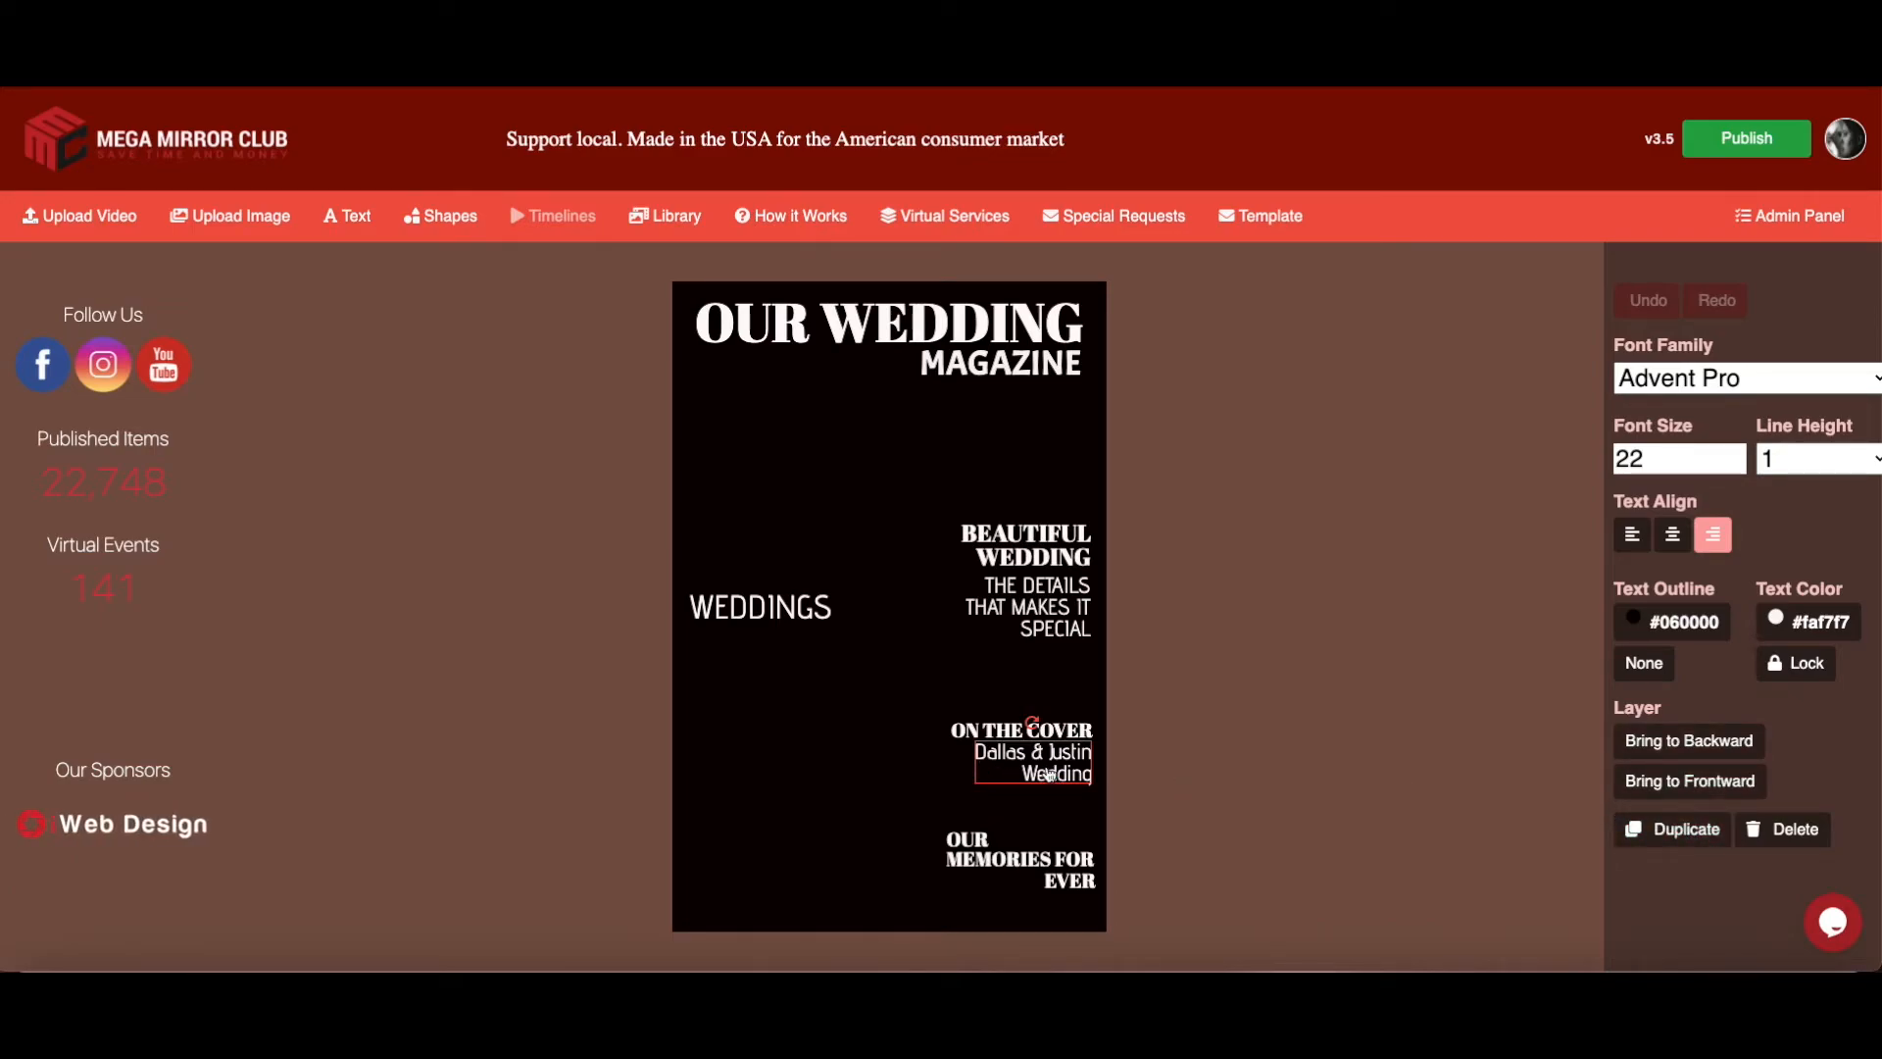
{"action": "mouse_move", "coordinate": [1050, 773]}
{"action": "left_mouse_down"}
{"action": "mouse_move", "coordinate": [1022, 777]}
{"action": "mouse_move", "coordinate": [1055, 776]}
{"action": "left_mouse_up"}
{"action": "left_click", "coordinate": [1687, 742]}
{"action": "left_click", "coordinate": [1690, 781]}
{"action": "left_click", "coordinate": [1672, 829]}
{"action": "left_click_drag", "start_coordinate": [1019, 759], "coordinate": [825, 568]}
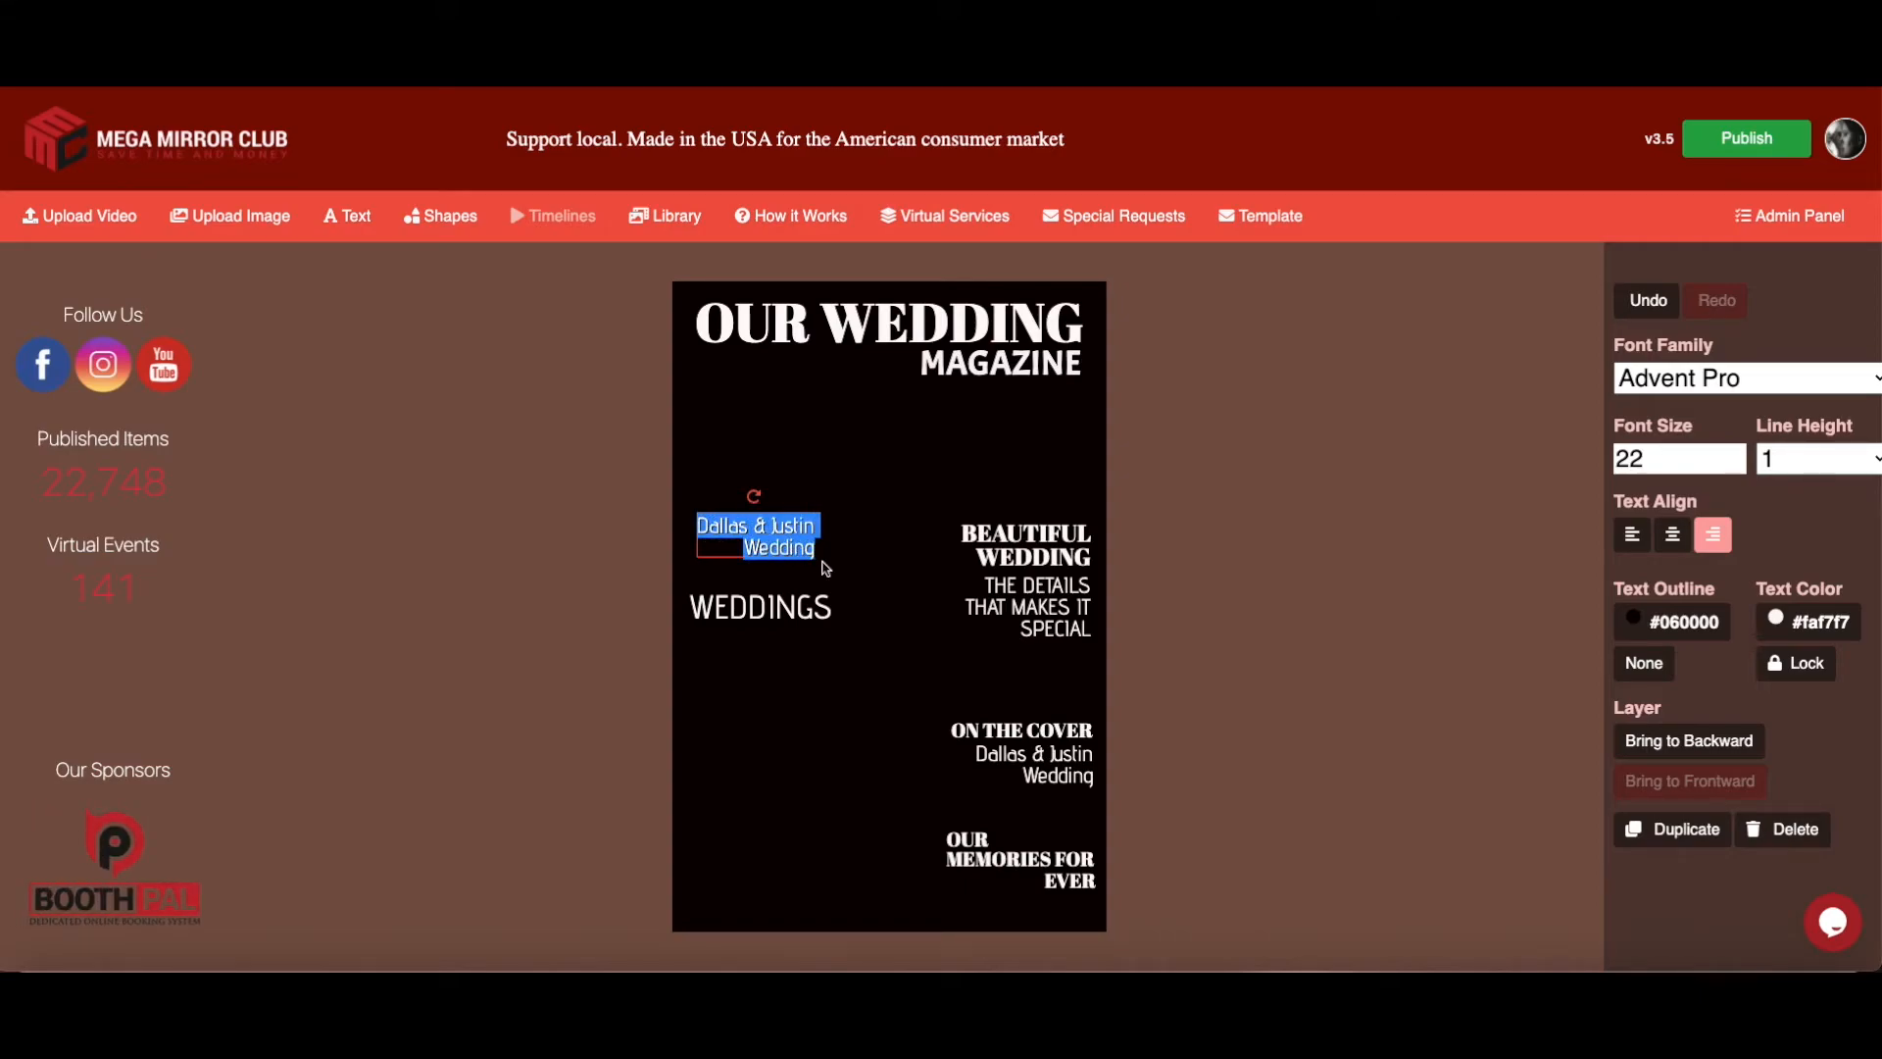
{"action": "type", "text": "100"}
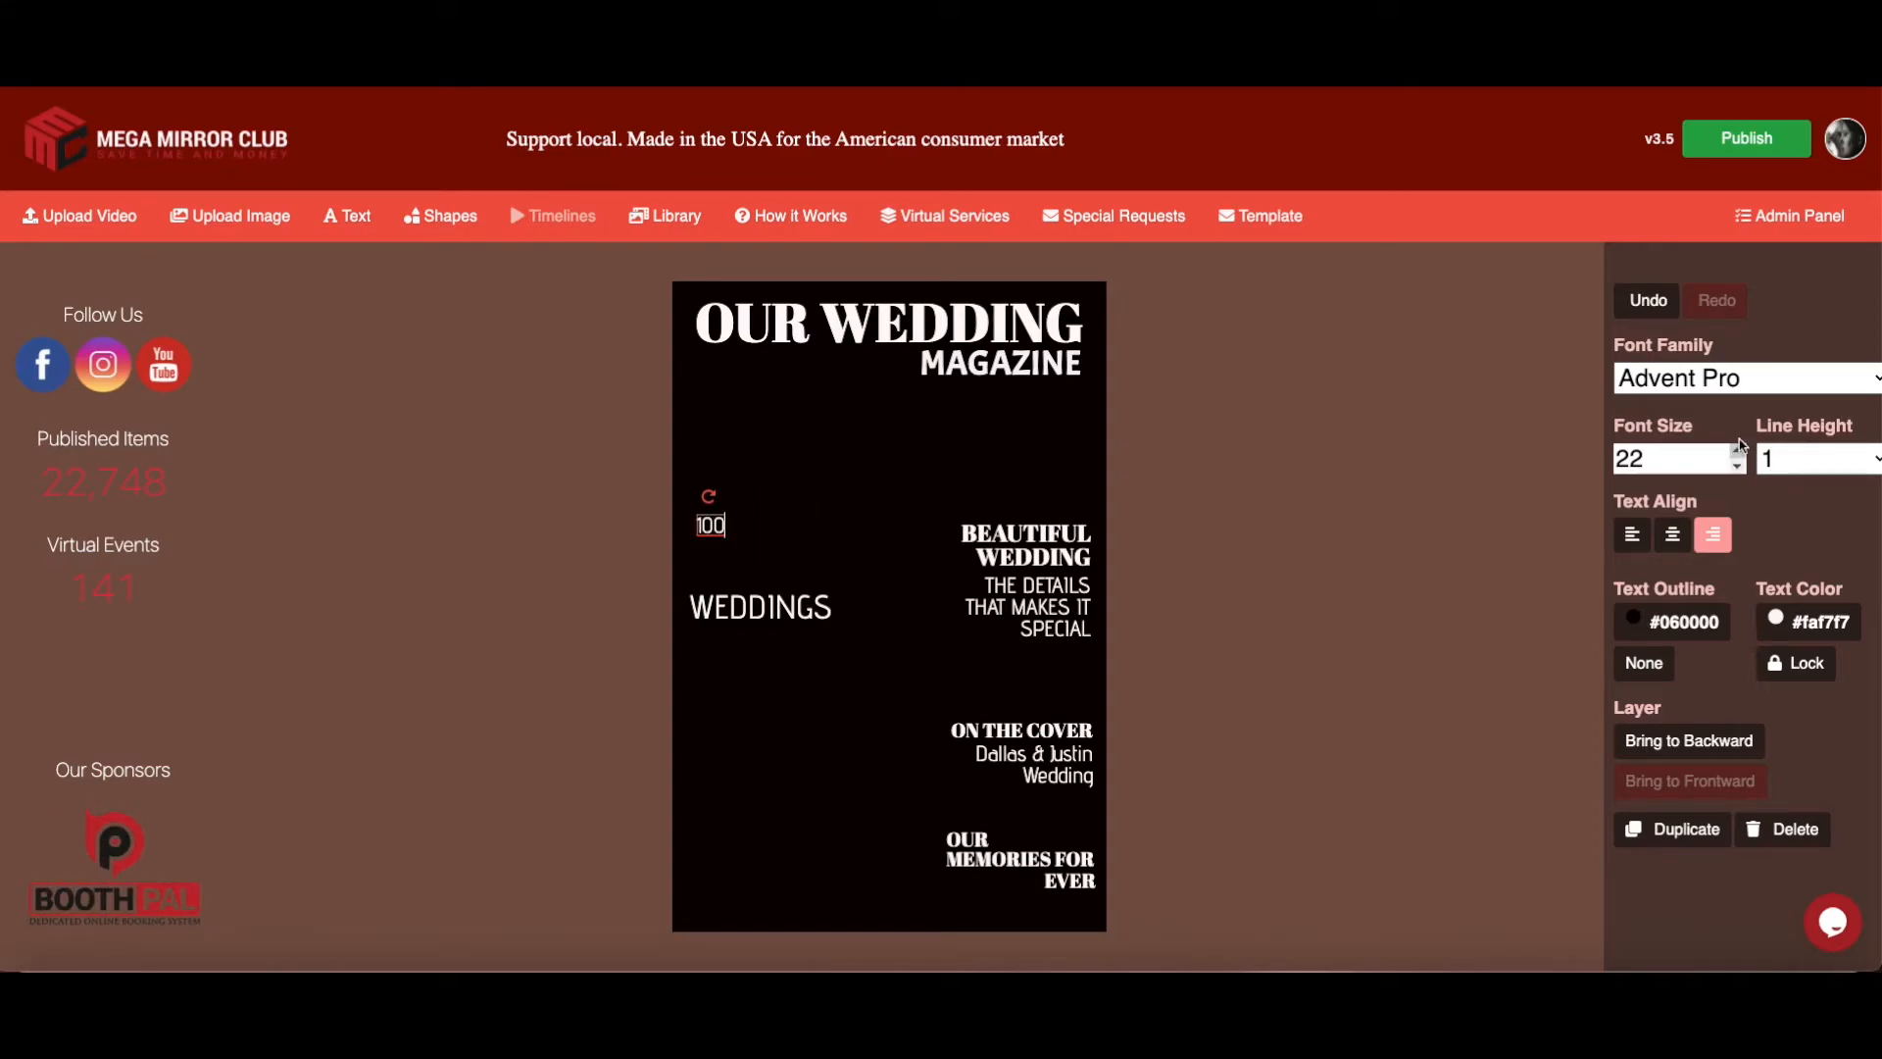
Enlarge the "100" text to font size 114
{"action": "left_click", "coordinate": [1738, 453]}
{"action": "left_click", "coordinate": [1737, 453]}
{"action": "left_click", "coordinate": [1738, 453]}
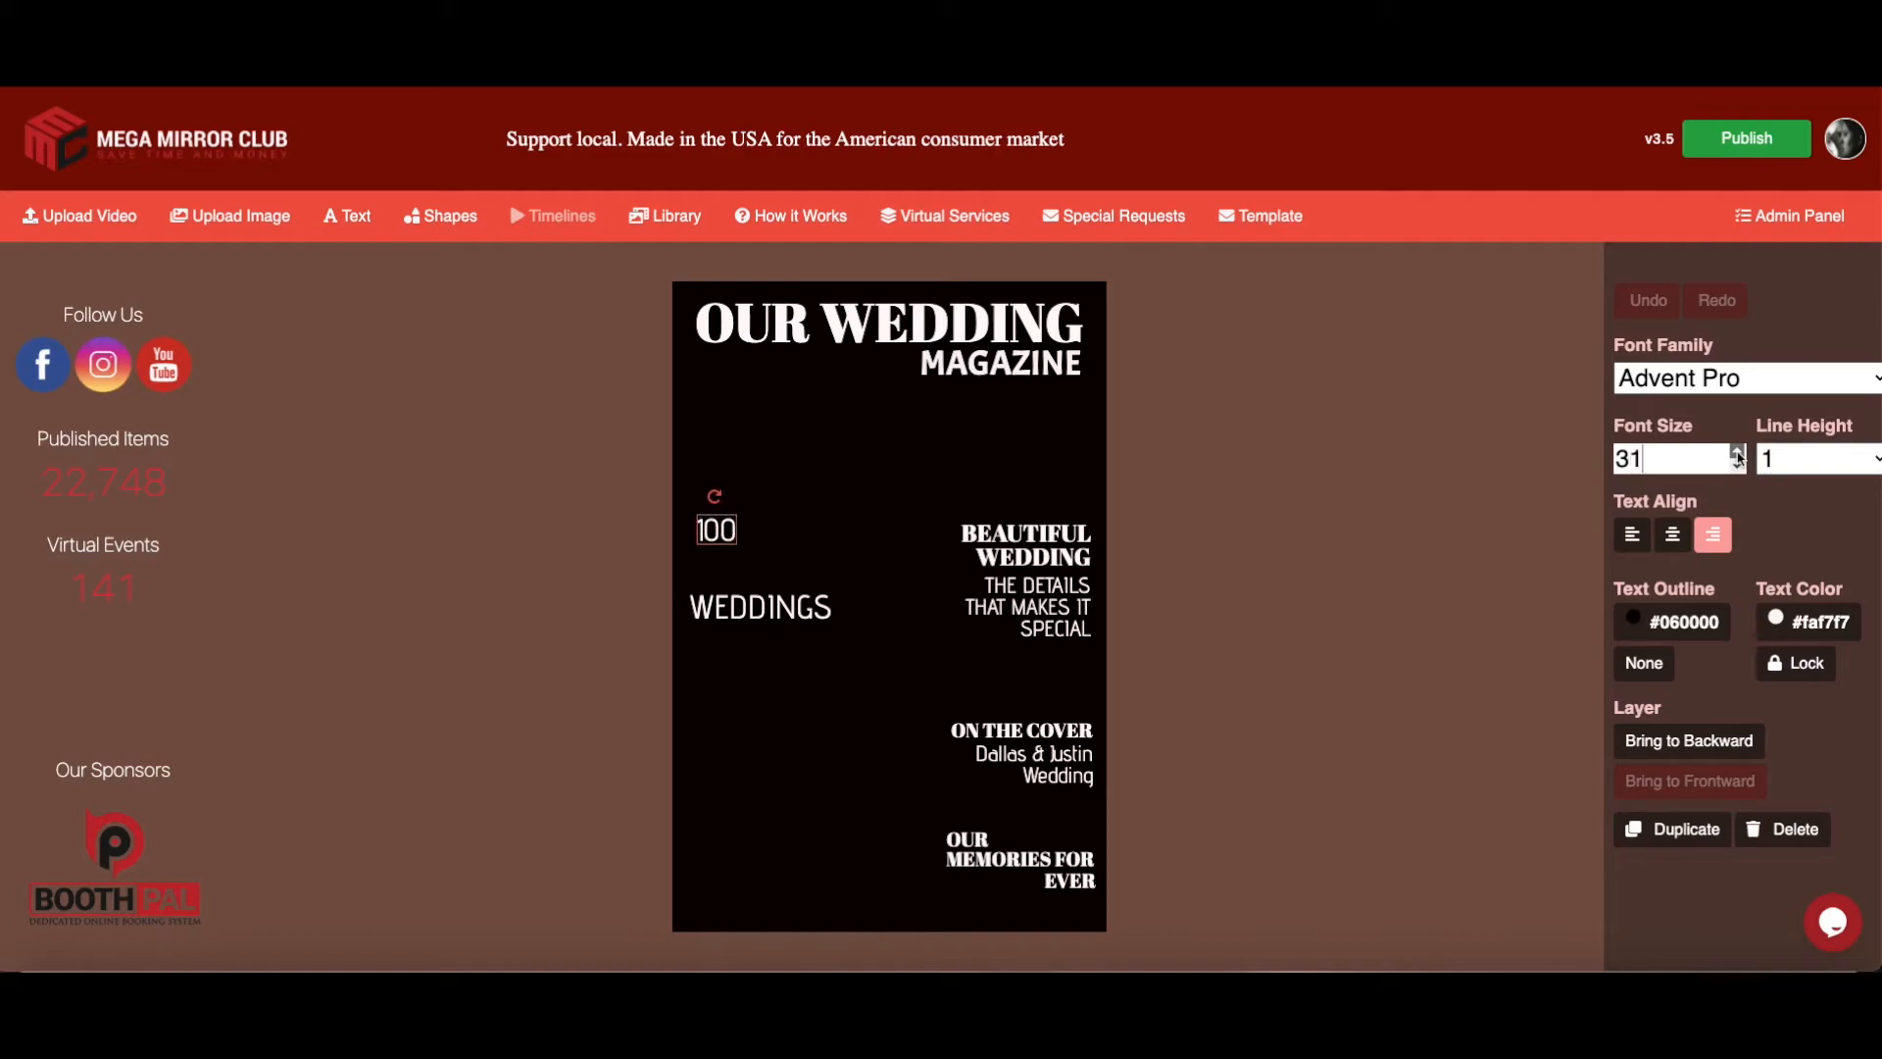
{"action": "left_click", "coordinate": [1738, 453]}
{"action": "left_click_drag", "start_coordinate": [1738, 453], "coordinate": [1738, 456]}
Position the "100" text directly above "WEDDINGS", lined up with that word's width
{"action": "left_click_drag", "start_coordinate": [803, 558], "coordinate": [795, 539]}
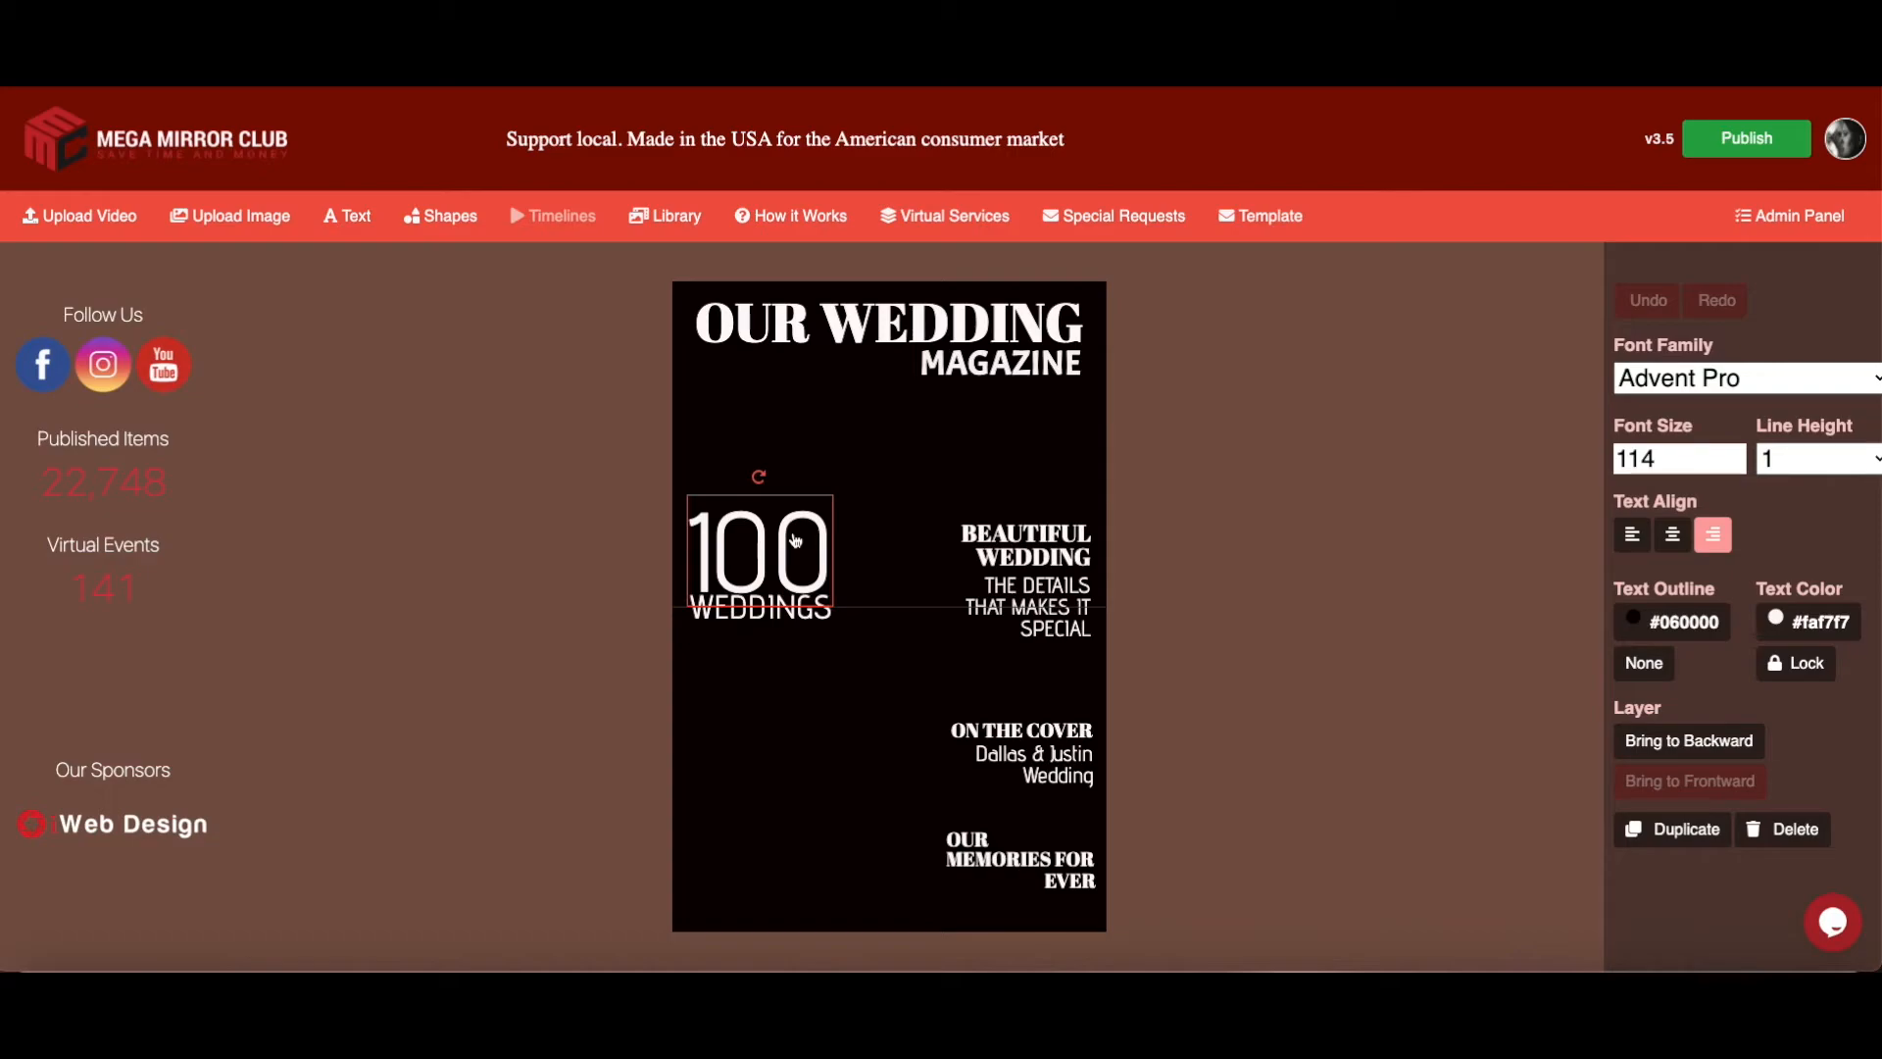
{"action": "left_click_drag", "start_coordinate": [795, 539], "coordinate": [797, 541]}
{"action": "key", "text": "Up"}
{"action": "key", "text": "Up"}
{"action": "key", "text": "Up"}
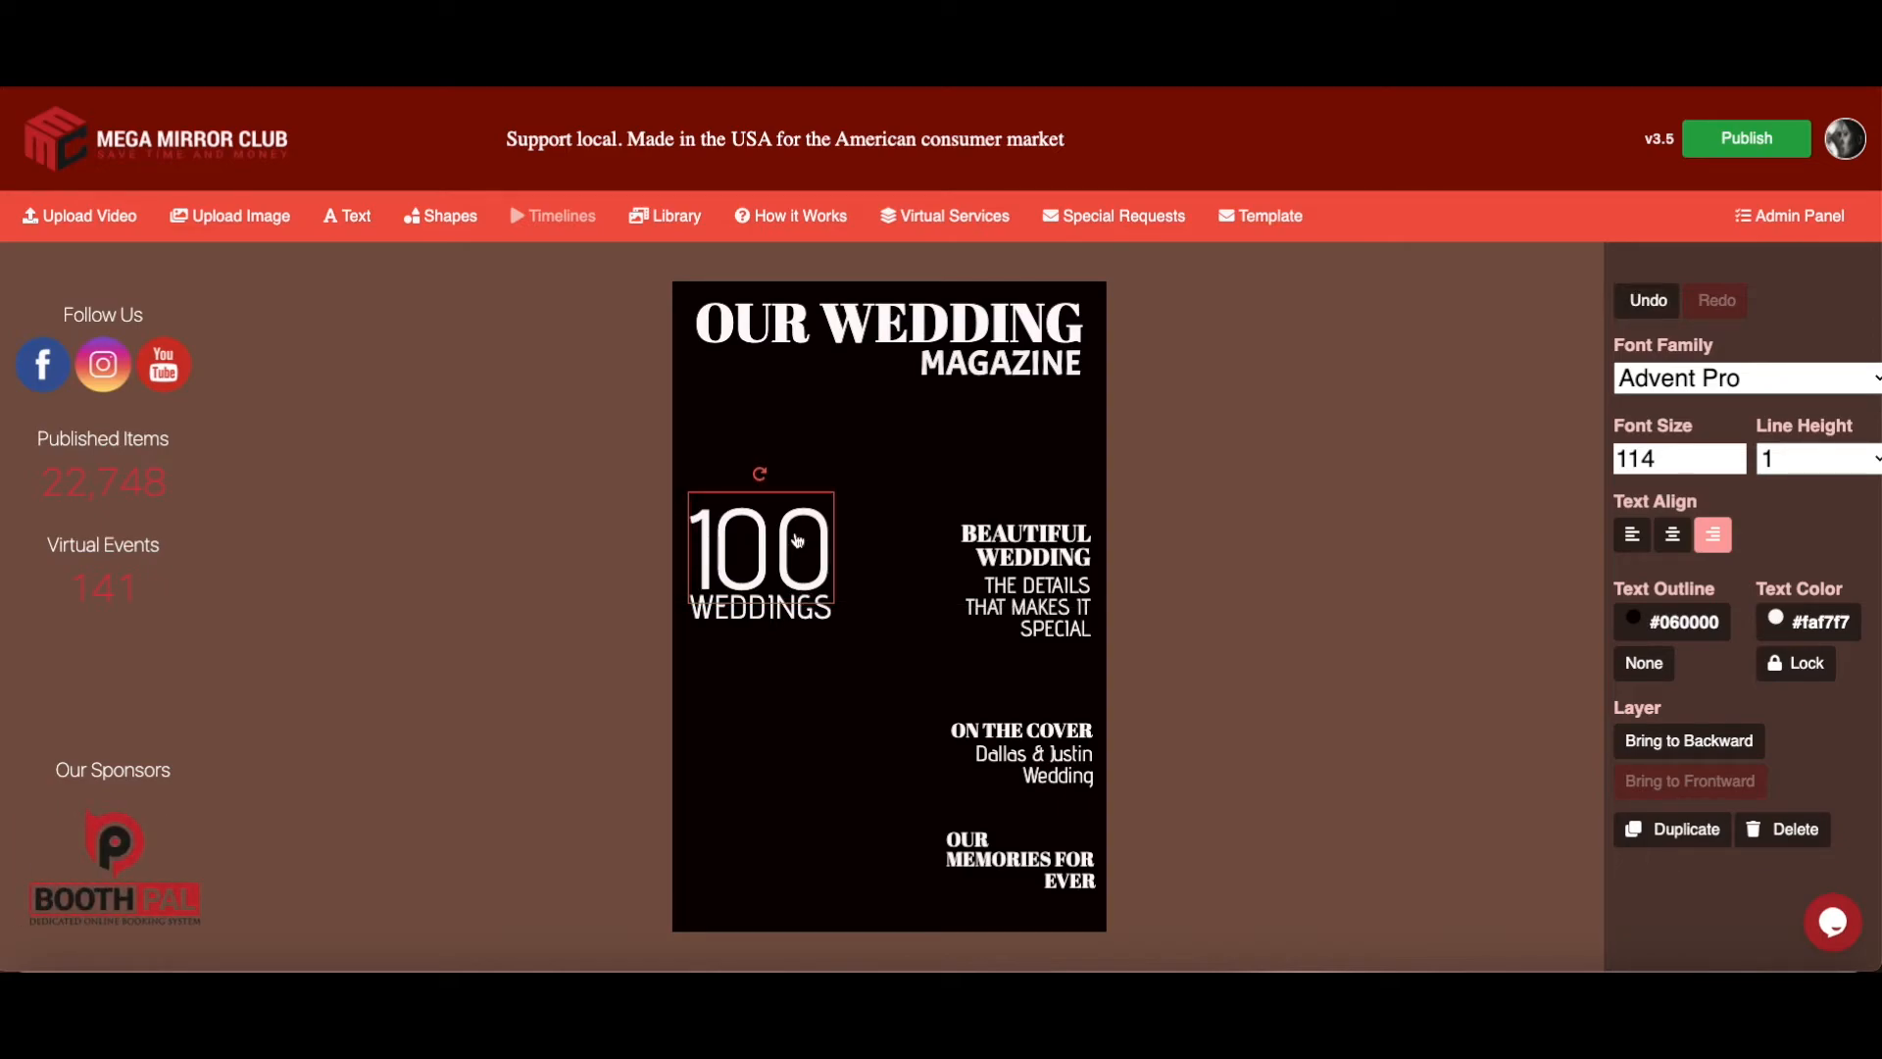
Change the text colour of "100" to the light red #f76c6c, leaving its outline colour as it is
{"action": "left_click", "coordinate": [1703, 634]}
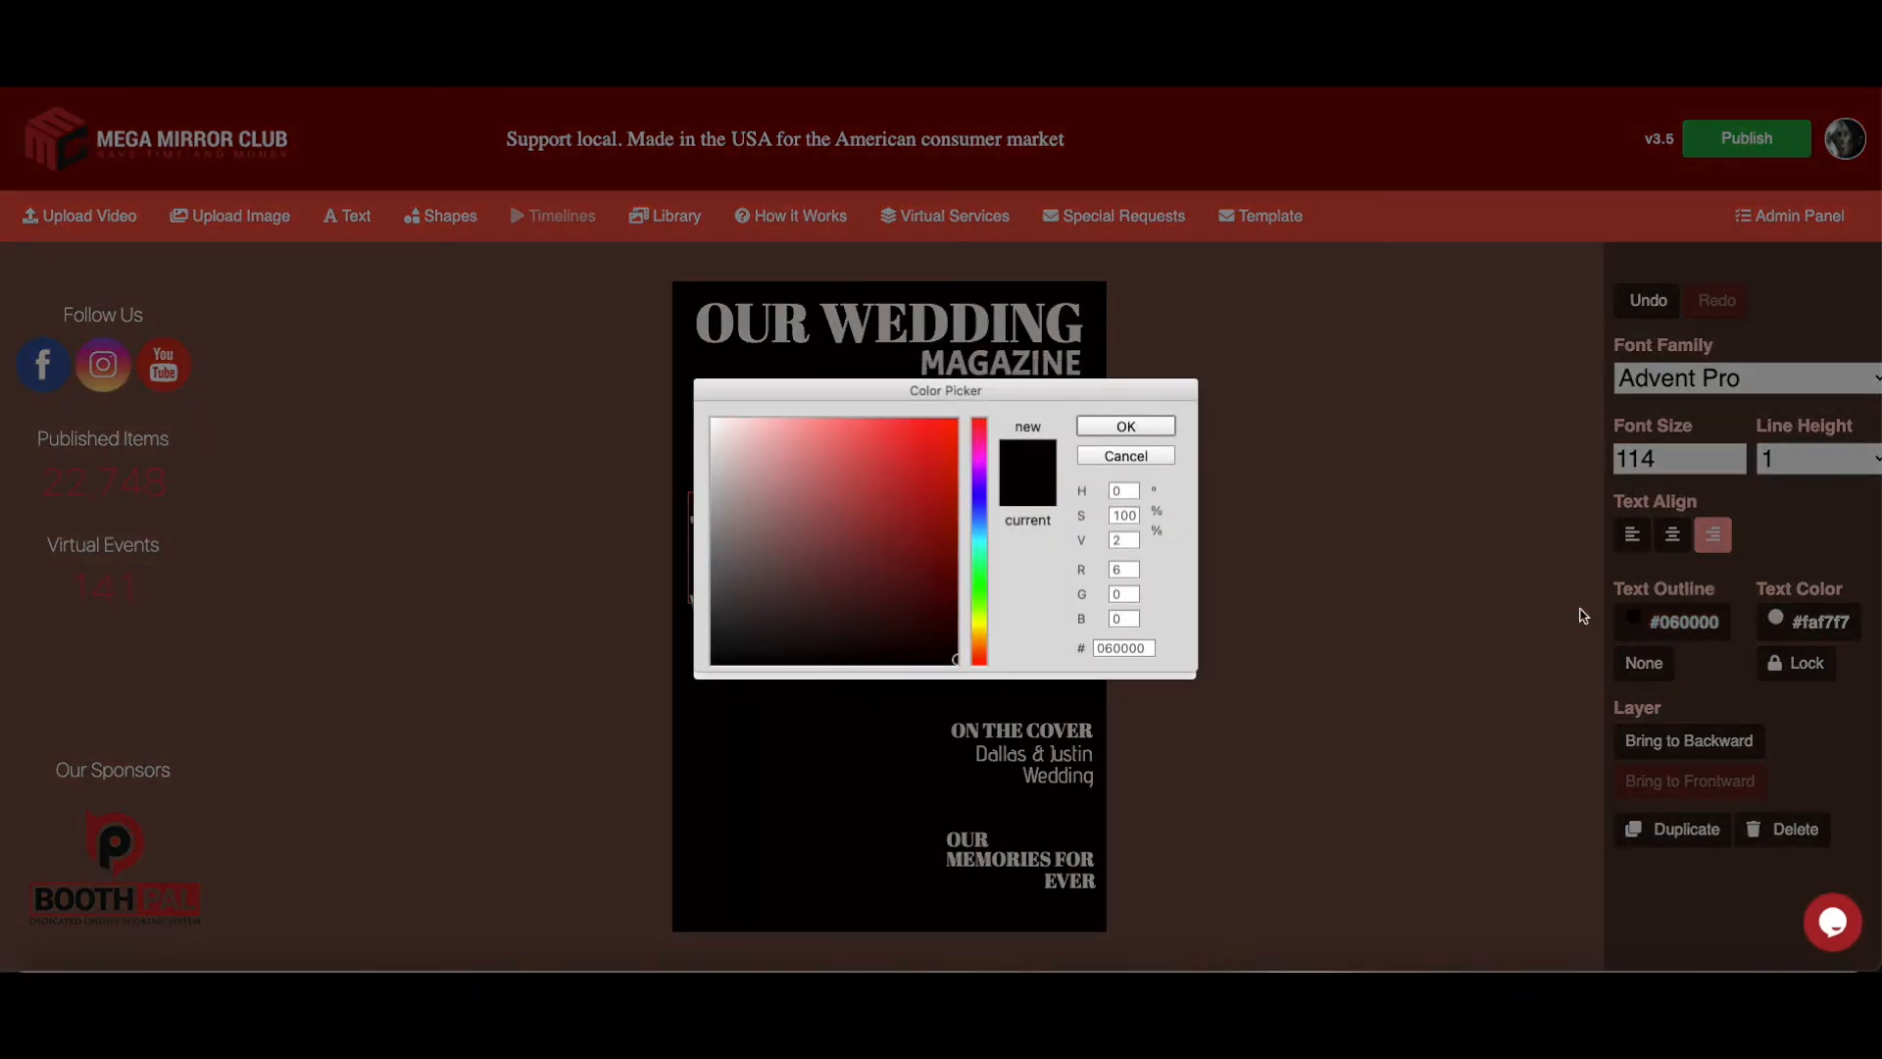
{"action": "left_click", "coordinate": [1126, 455]}
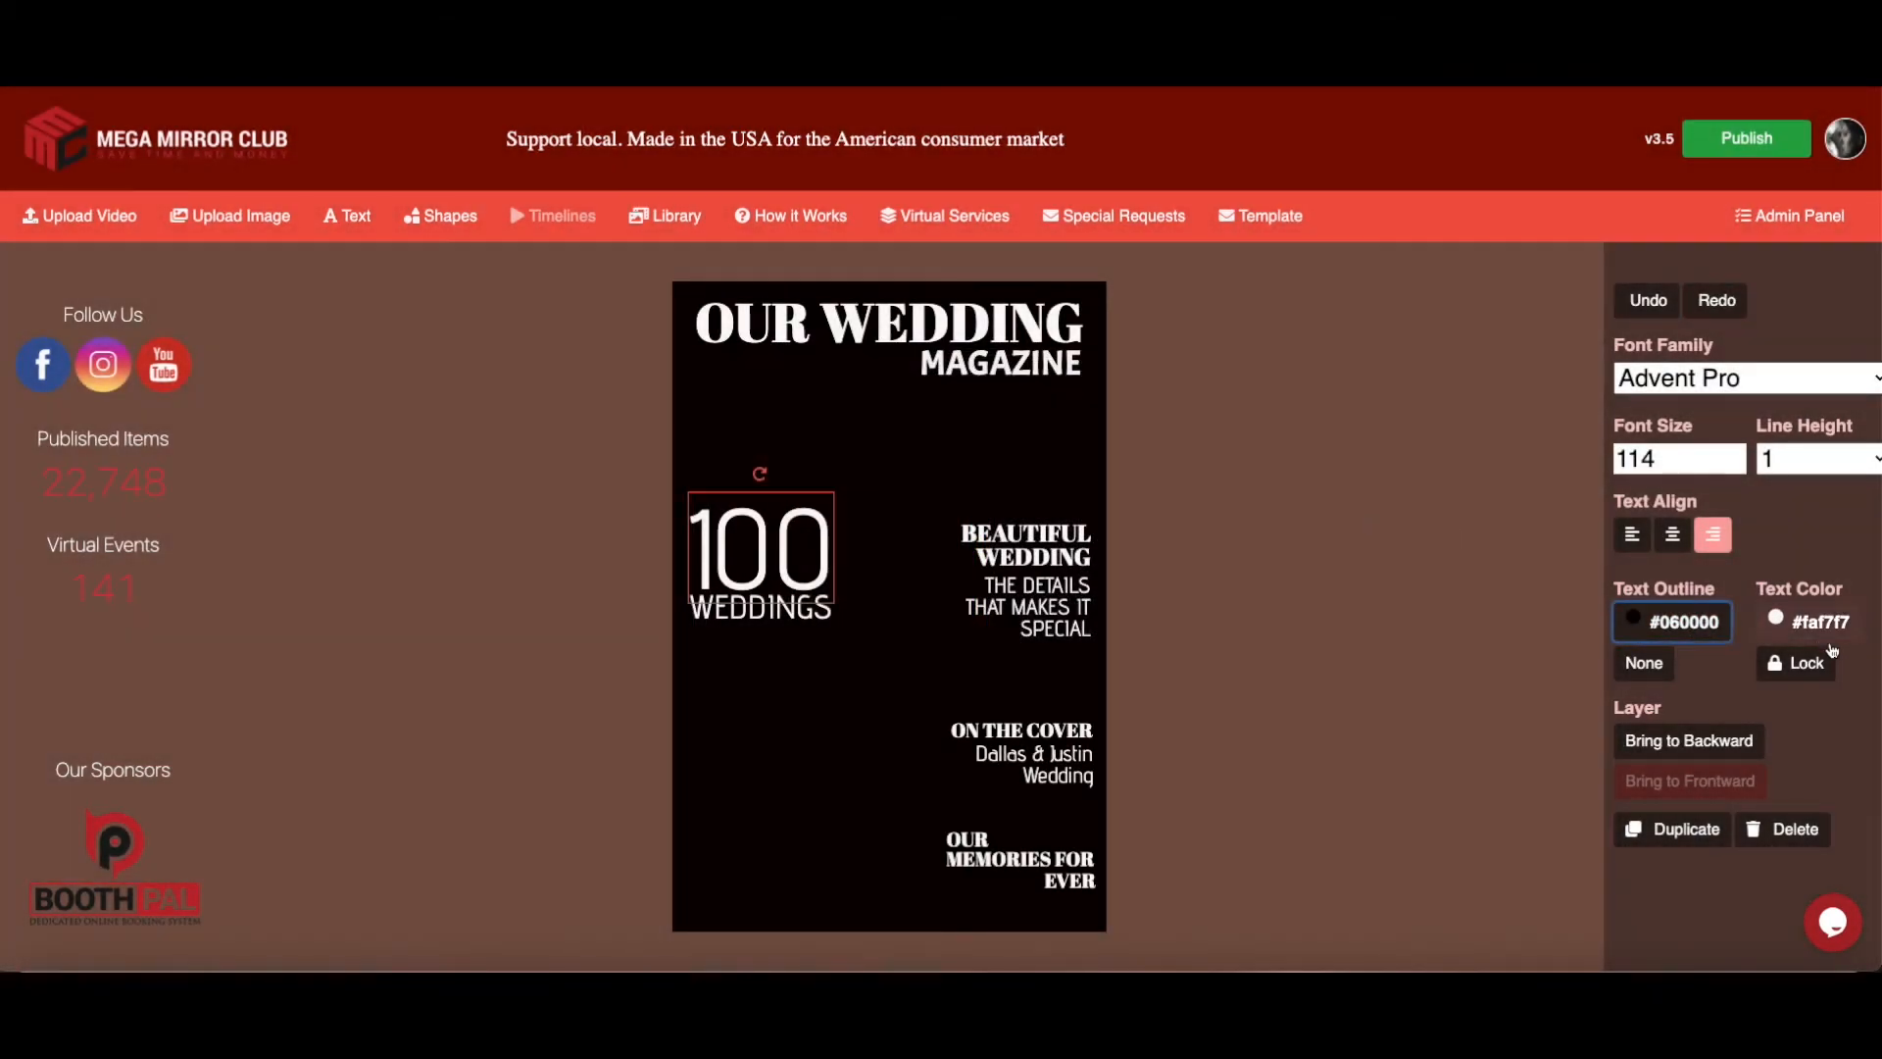
{"action": "left_click", "coordinate": [1811, 629]}
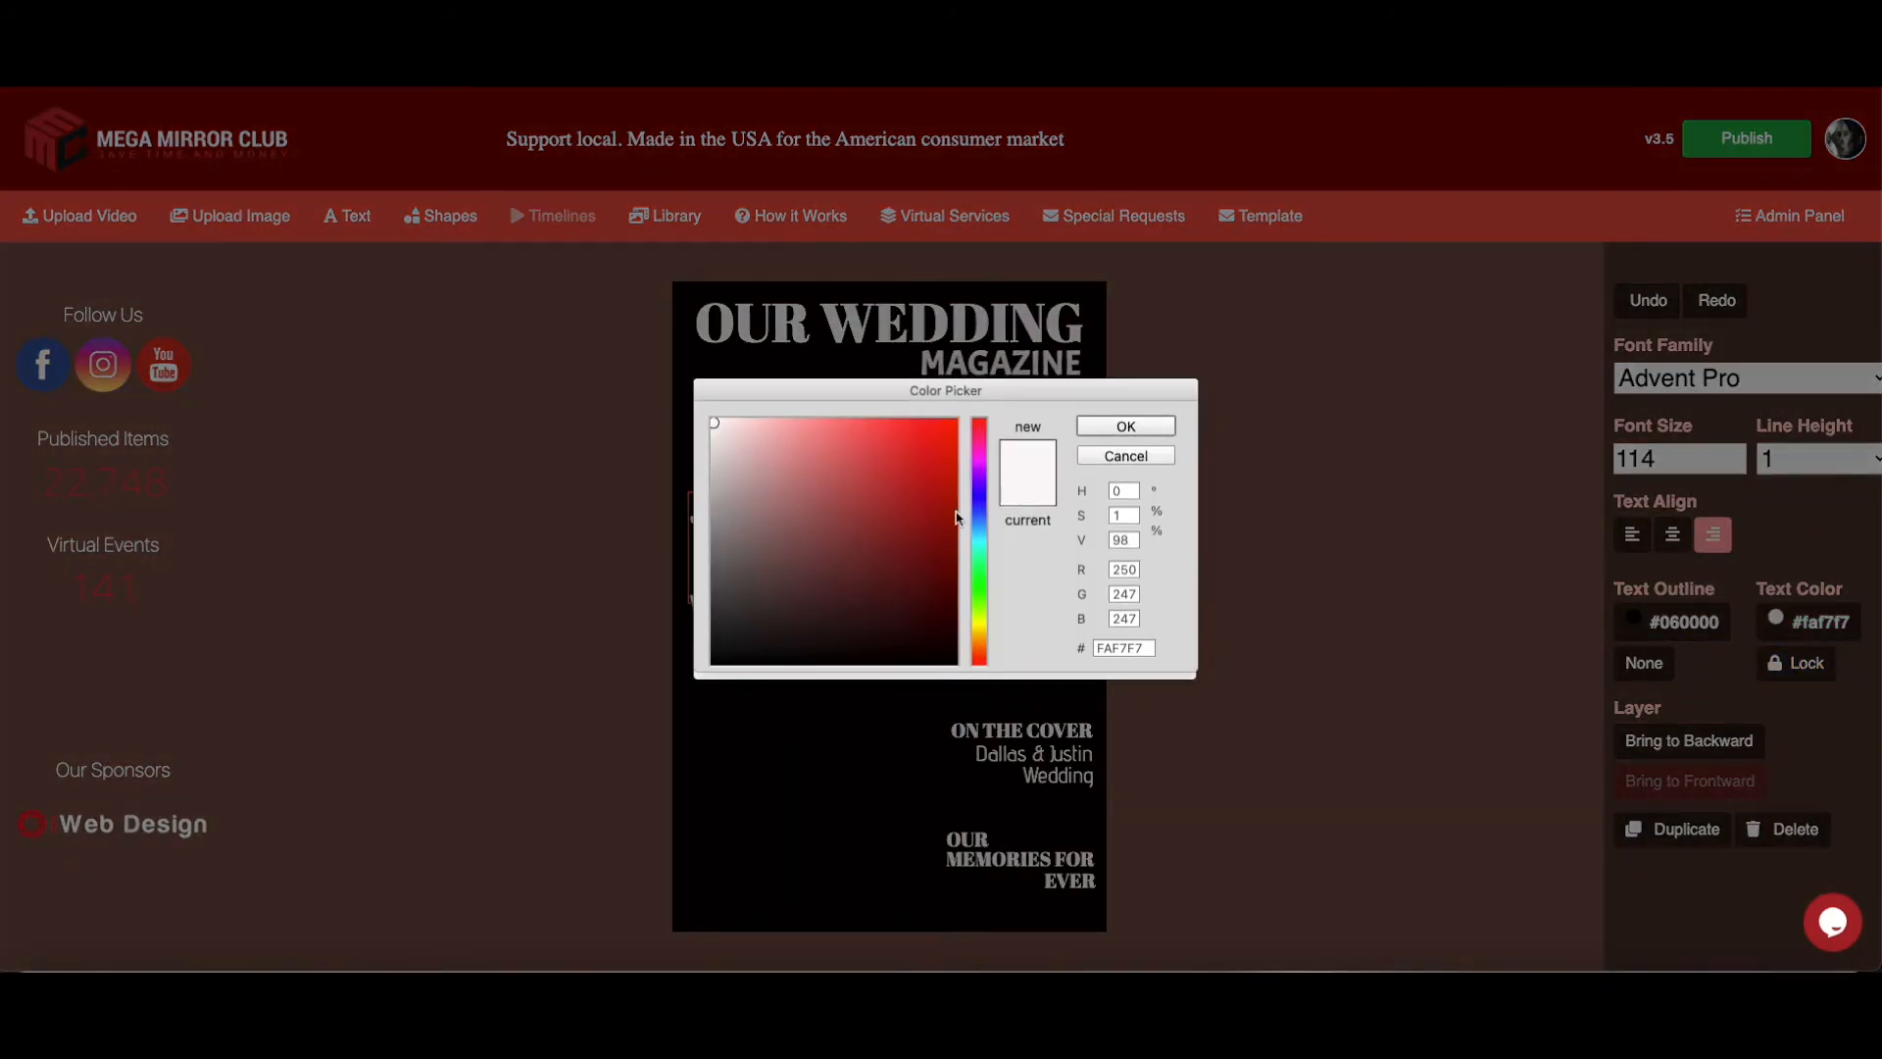
{"action": "mouse_move", "coordinate": [938, 435]}
{"action": "left_mouse_down"}
{"action": "mouse_move", "coordinate": [953, 431]}
{"action": "mouse_move", "coordinate": [851, 431]}
{"action": "left_mouse_up"}
{"action": "left_click", "coordinate": [1122, 431]}
{"action": "left_click", "coordinate": [1318, 559]}
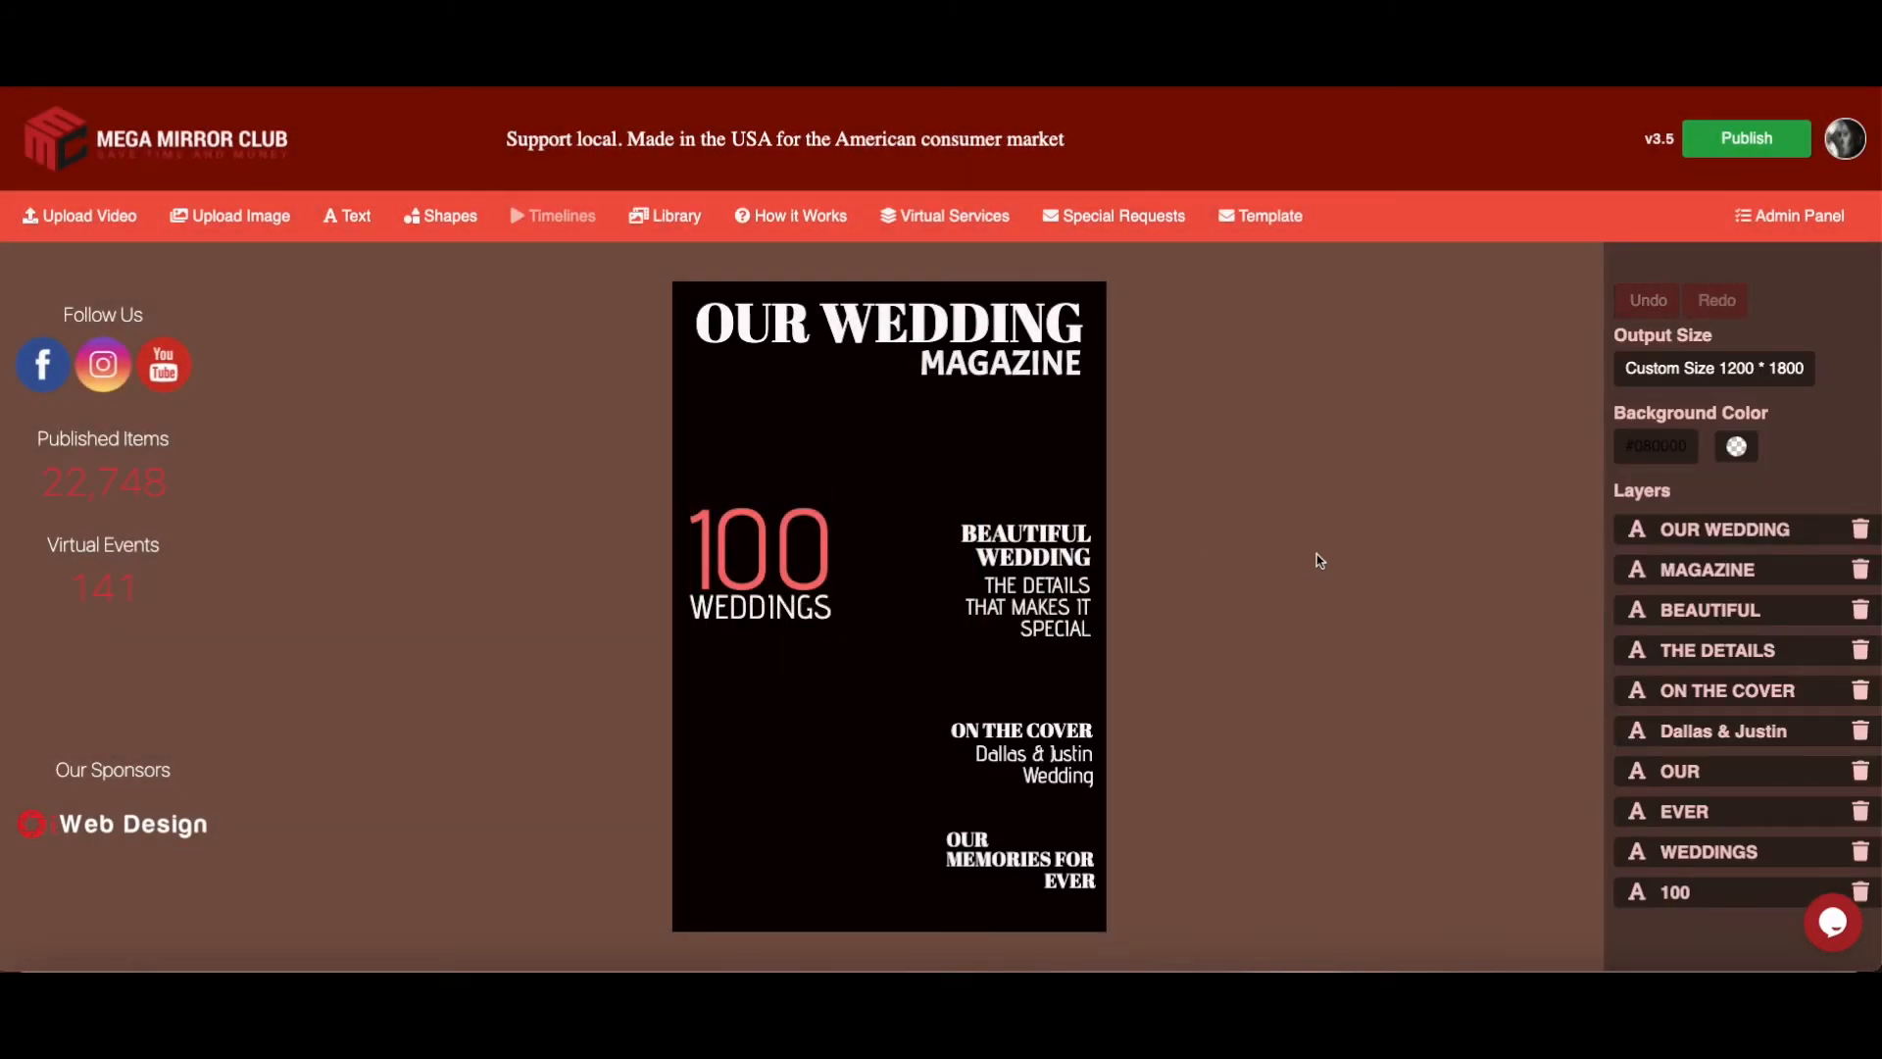
Set the "100" text to font size 116 and realign it above "WEDDINGS"
{"action": "left_click", "coordinate": [743, 561]}
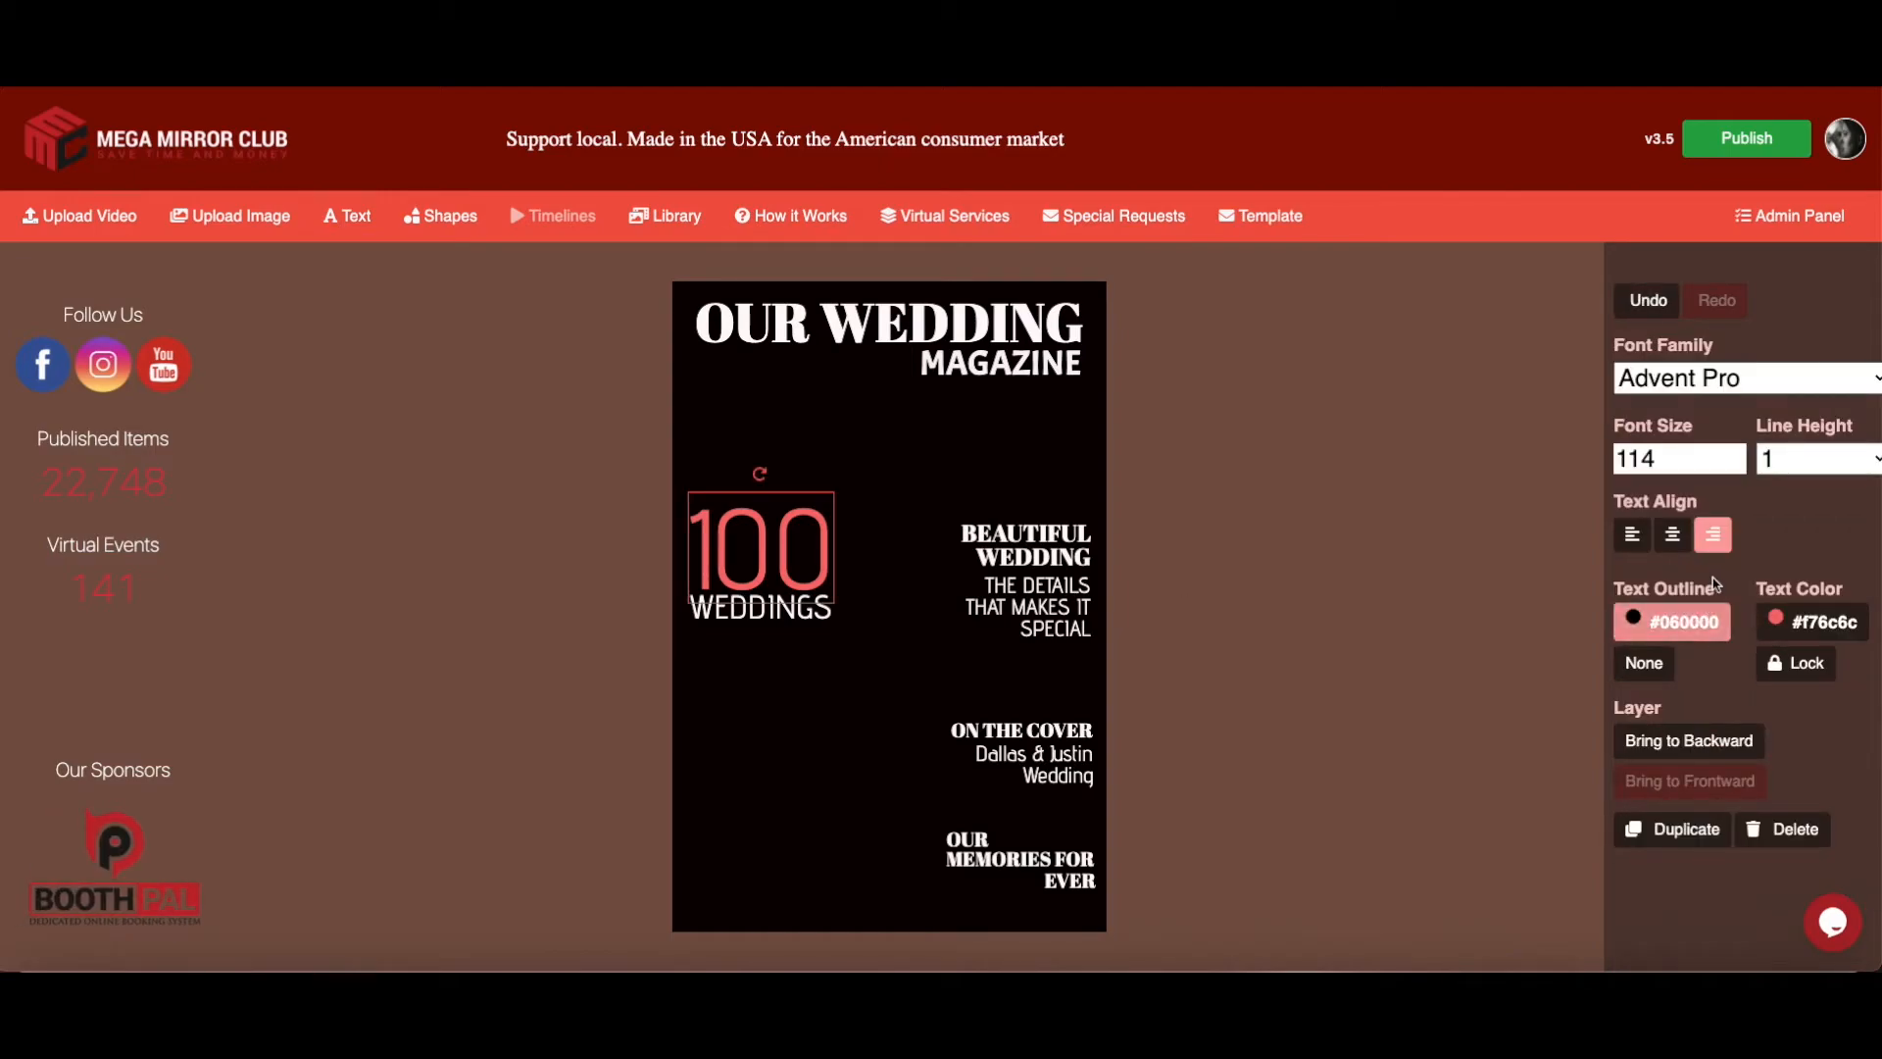
{"action": "left_click", "coordinate": [1737, 452]}
{"action": "left_click", "coordinate": [1737, 452]}
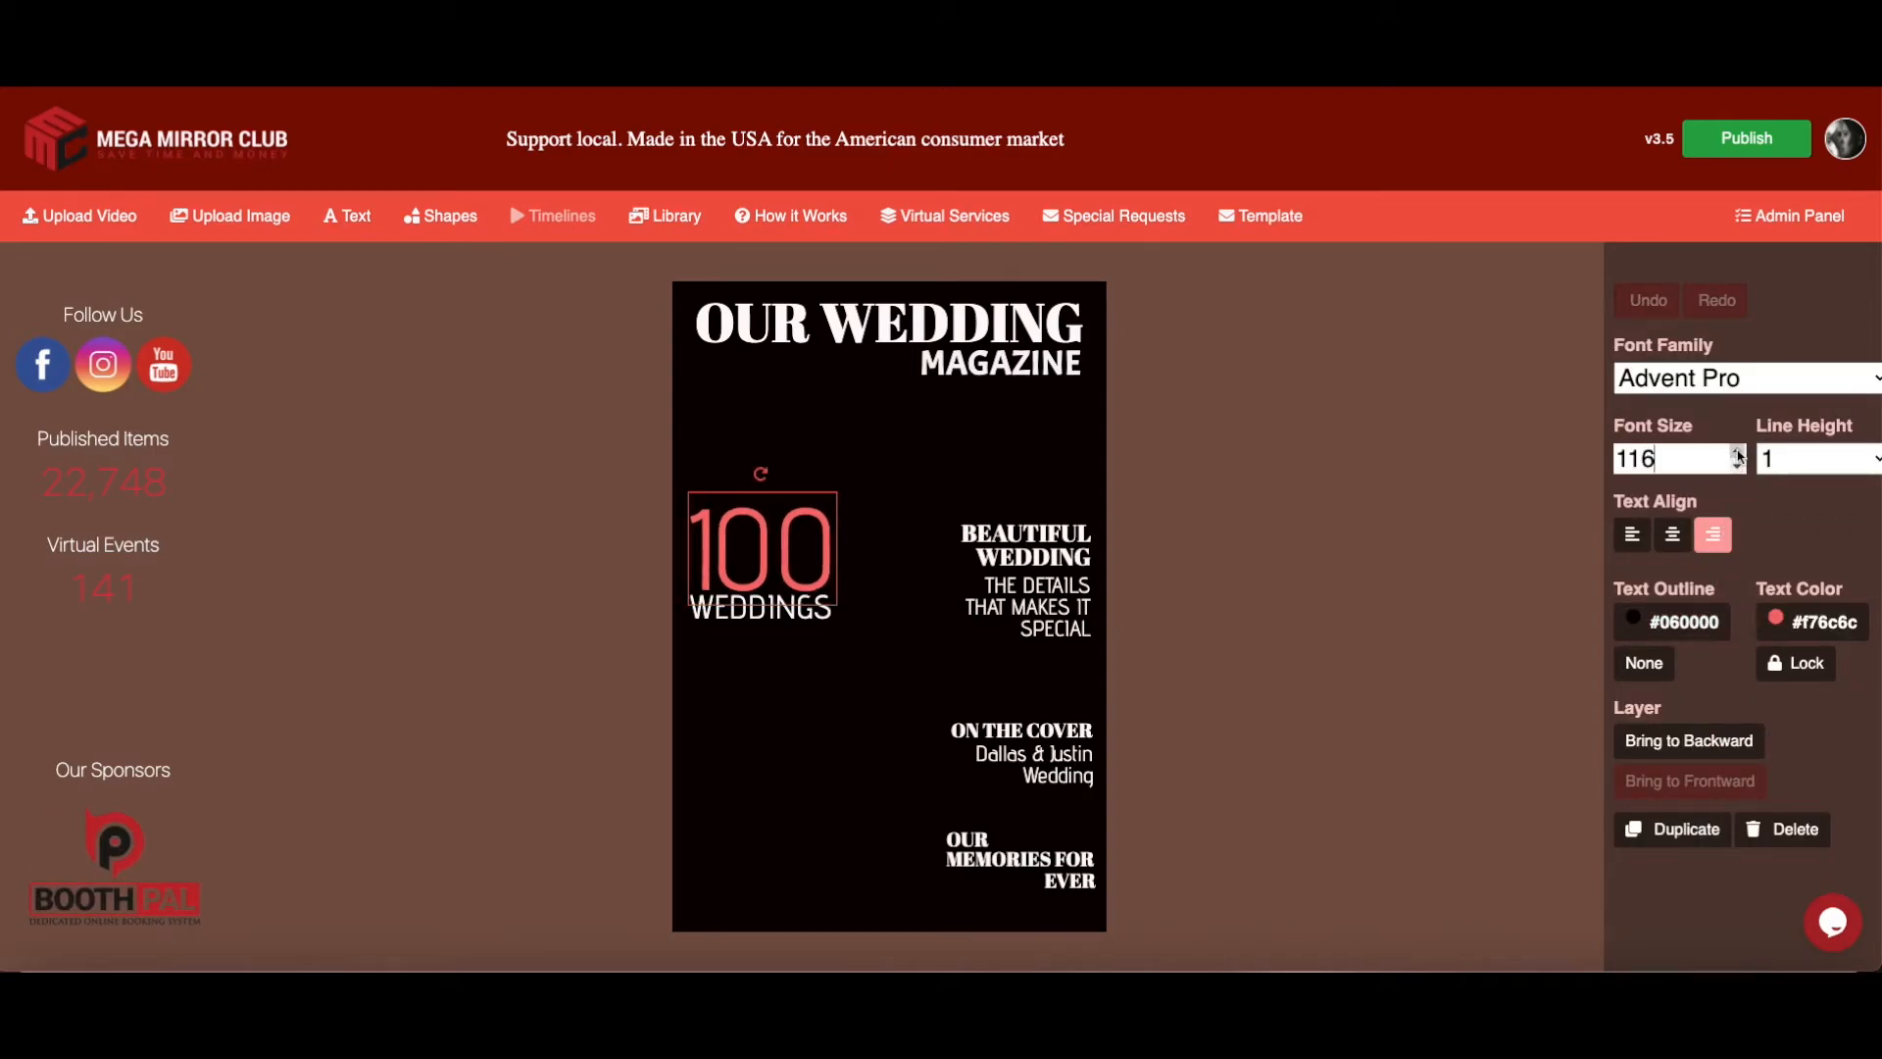
{"action": "left_click_drag", "start_coordinate": [808, 565], "coordinate": [807, 555]}
{"action": "left_click", "coordinate": [1232, 569]}
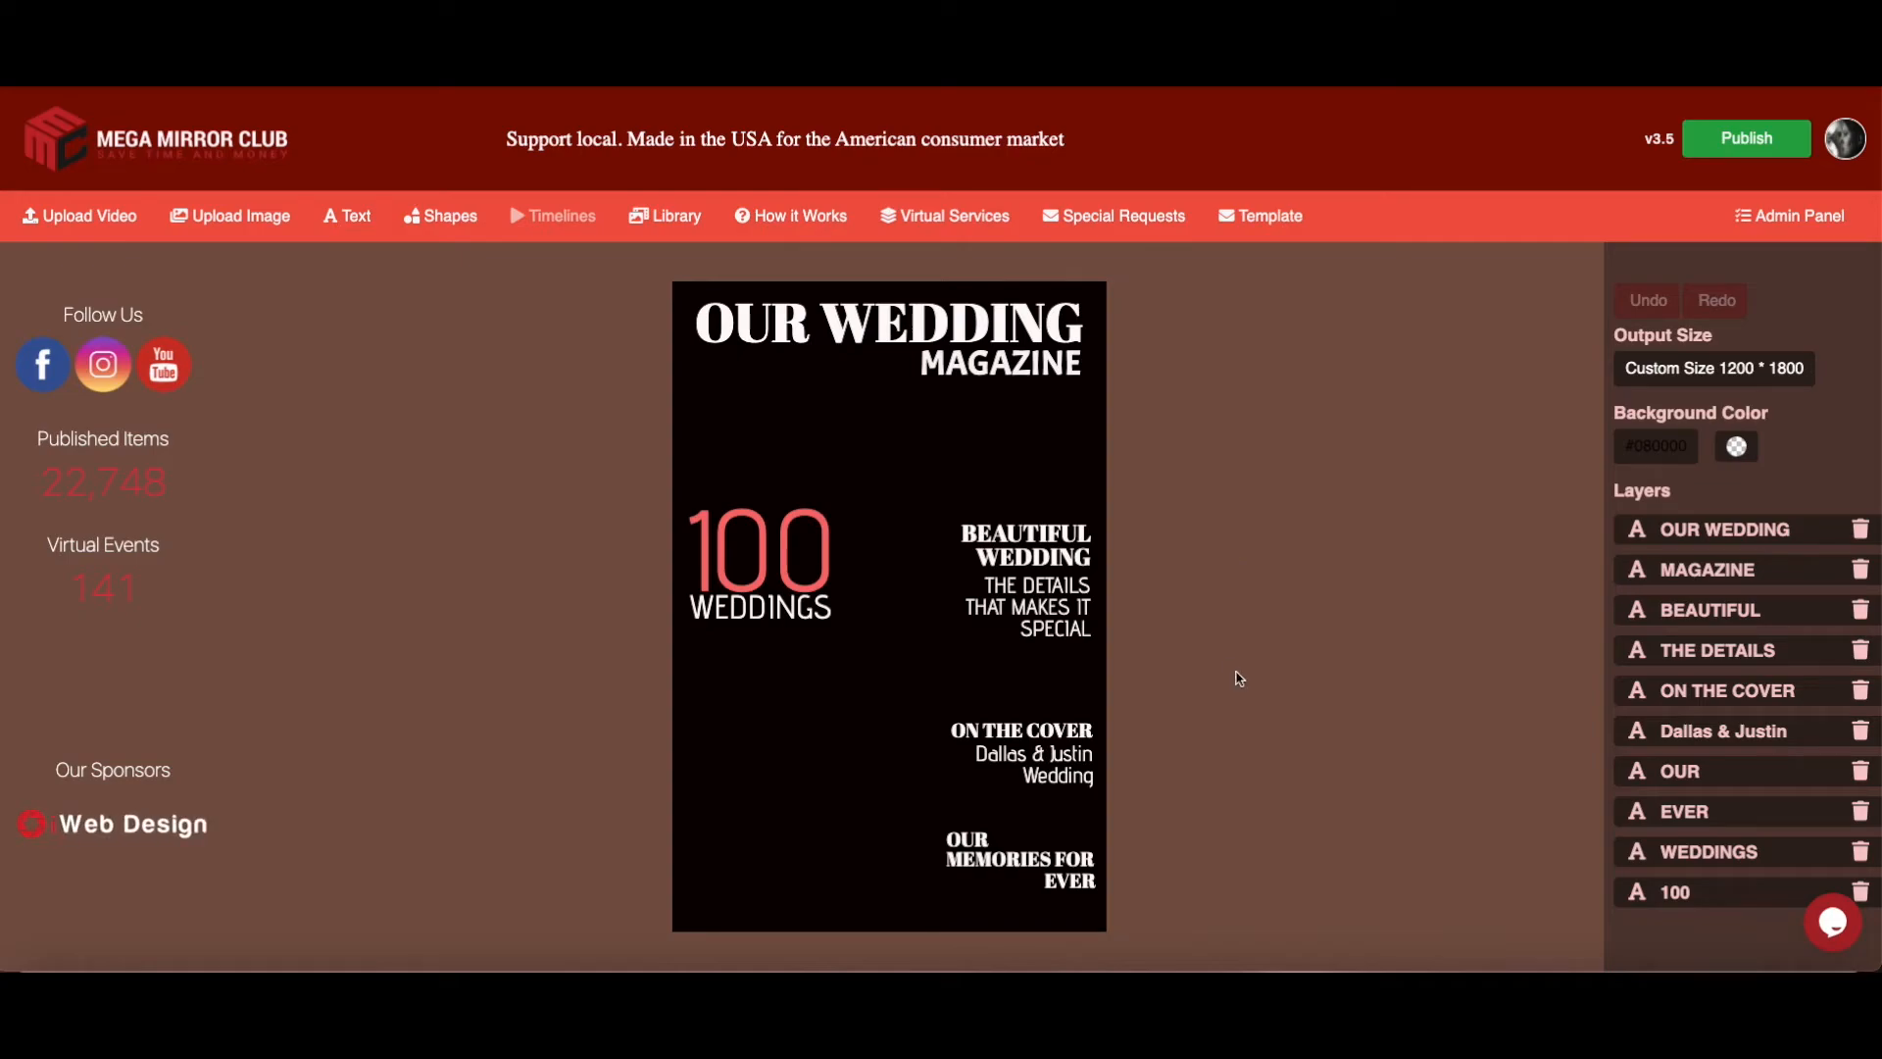
Duplicate the "ON THE COVER" text, move the copy beneath "WEDDINGS" and retype it as "EACH MONTH"
{"action": "left_click", "coordinate": [1035, 749]}
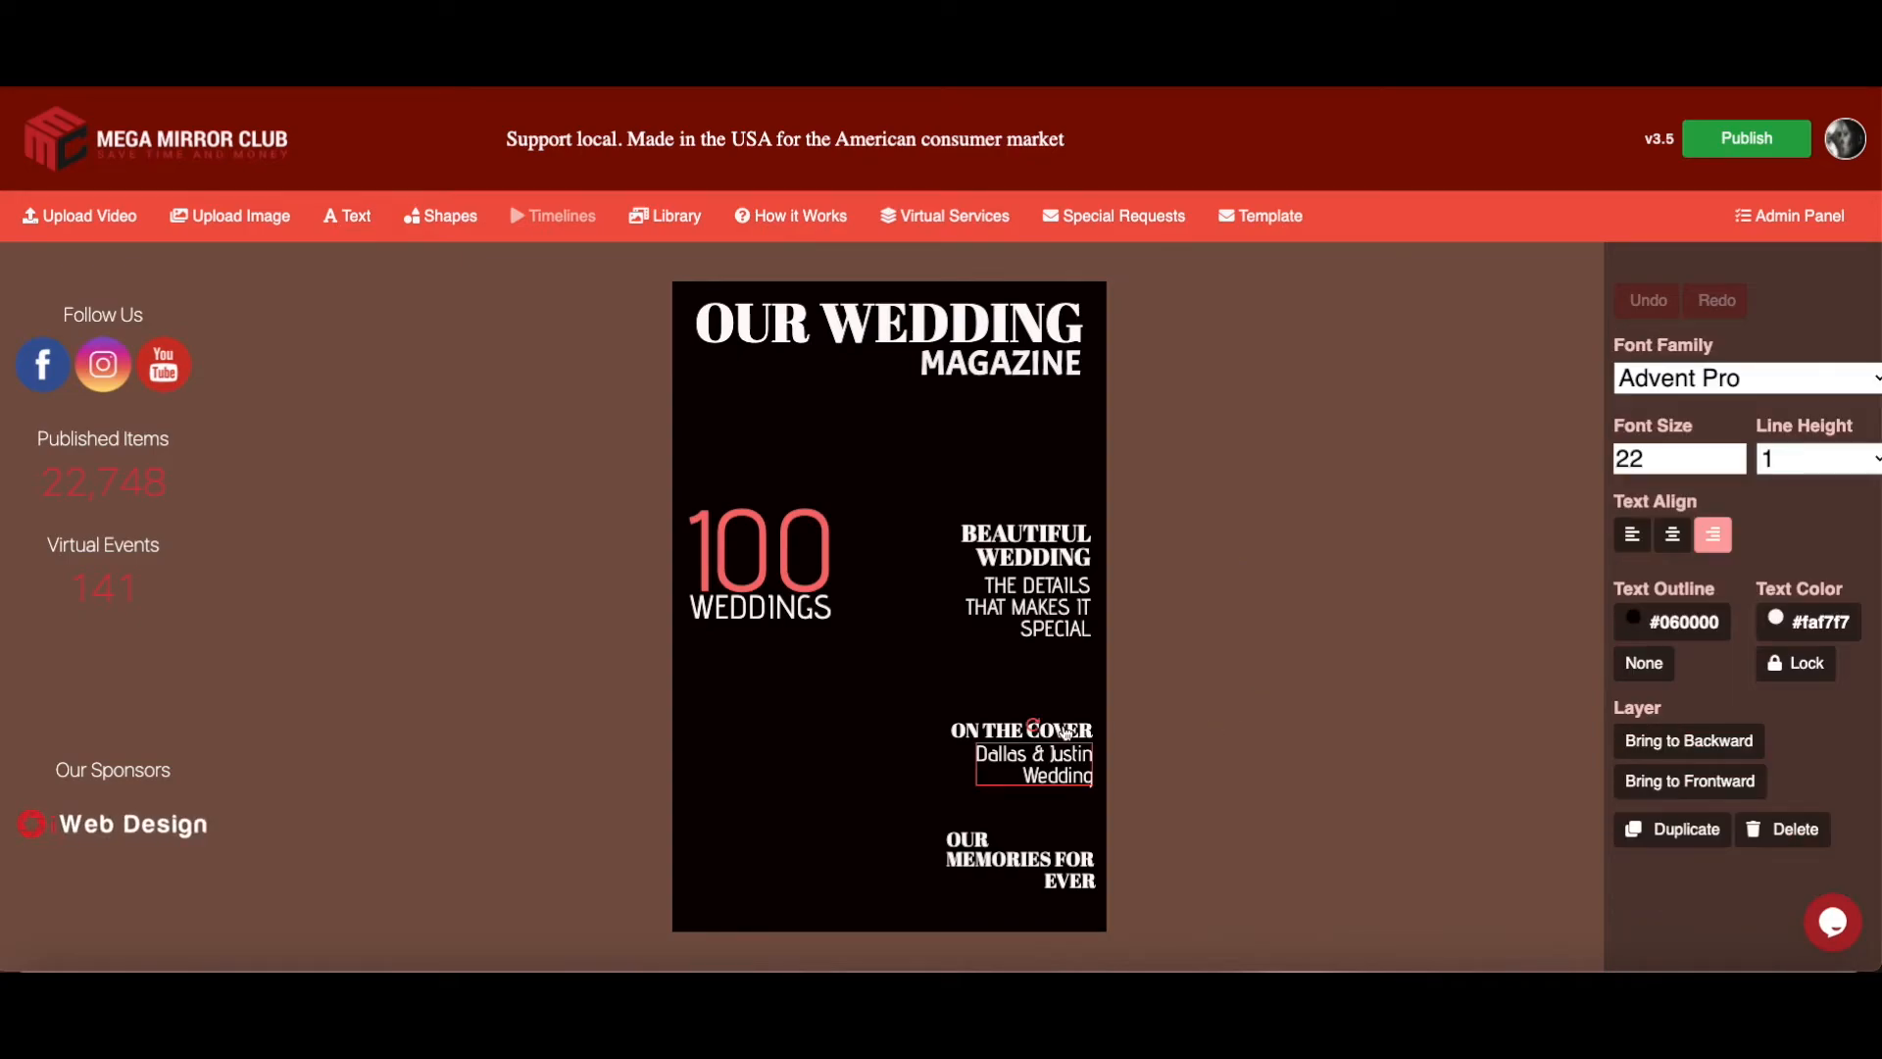
{"action": "left_click", "coordinate": [992, 733]}
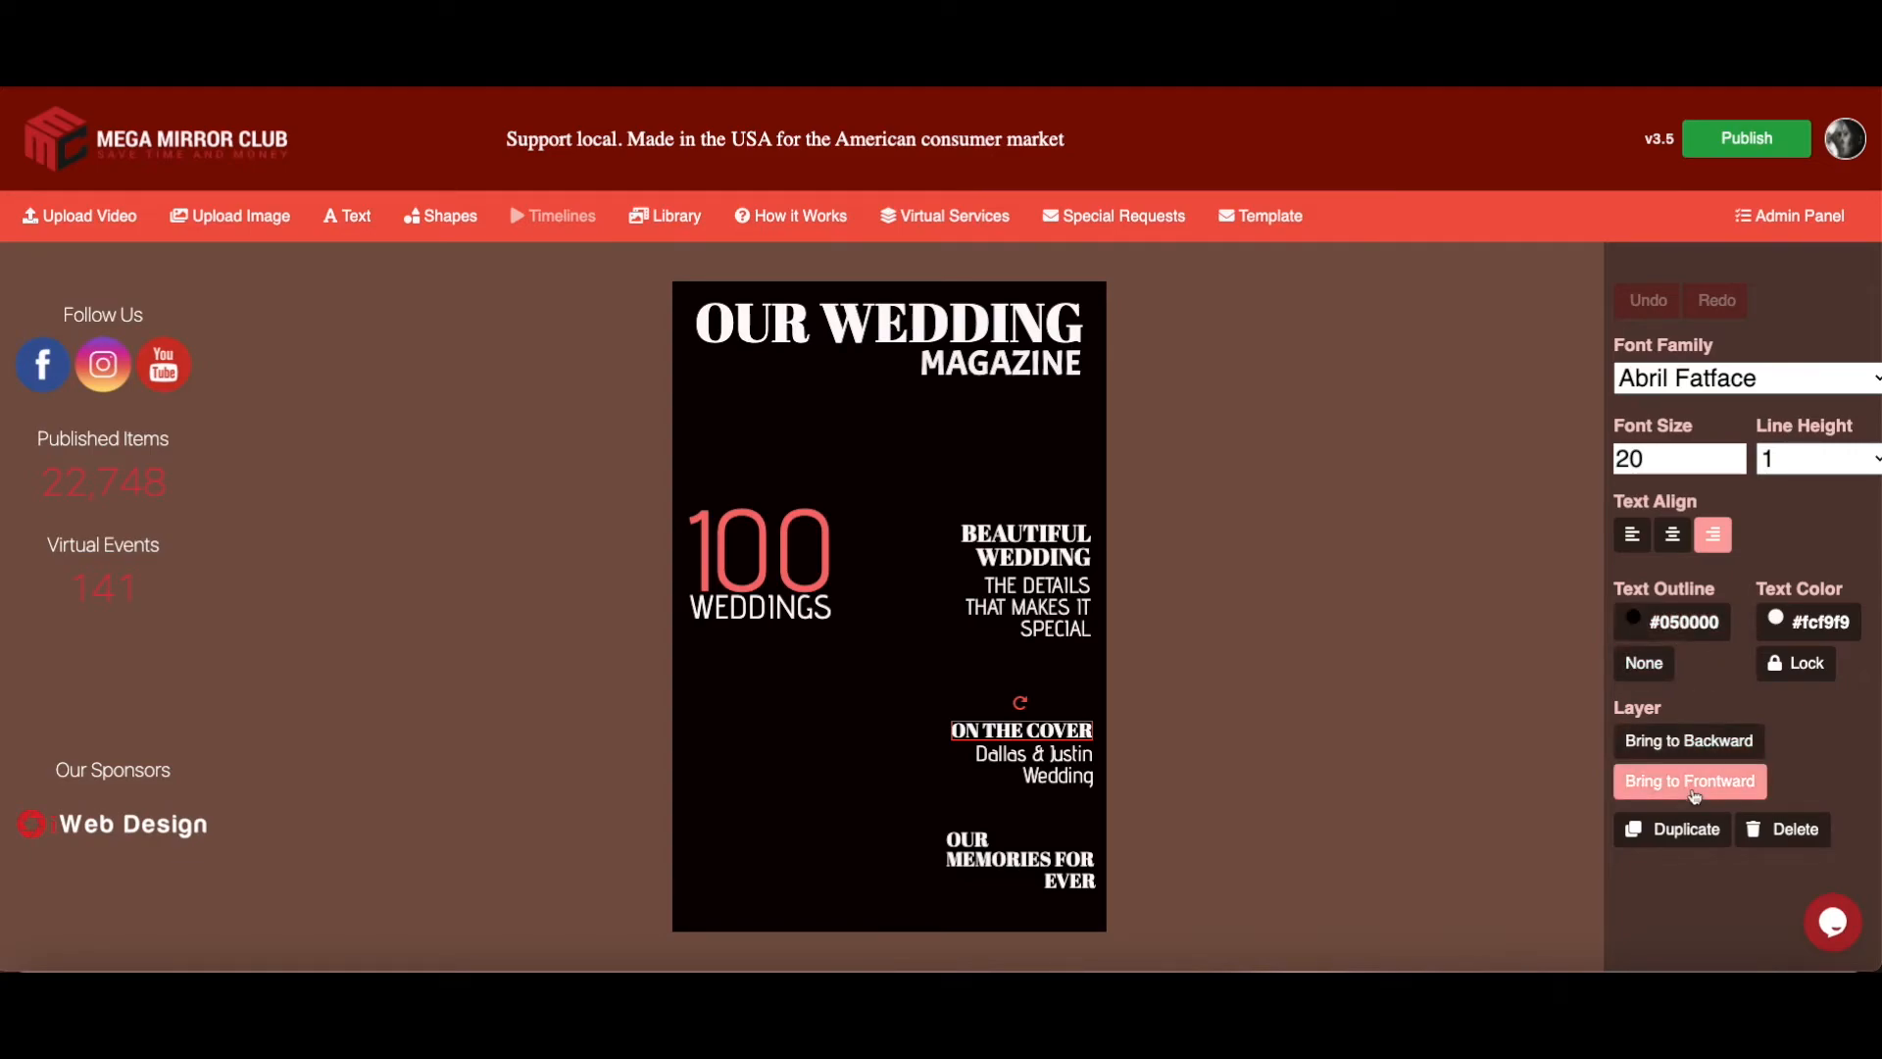
{"action": "left_click", "coordinate": [1688, 831]}
{"action": "left_click_drag", "start_coordinate": [1061, 761], "coordinate": [856, 652]}
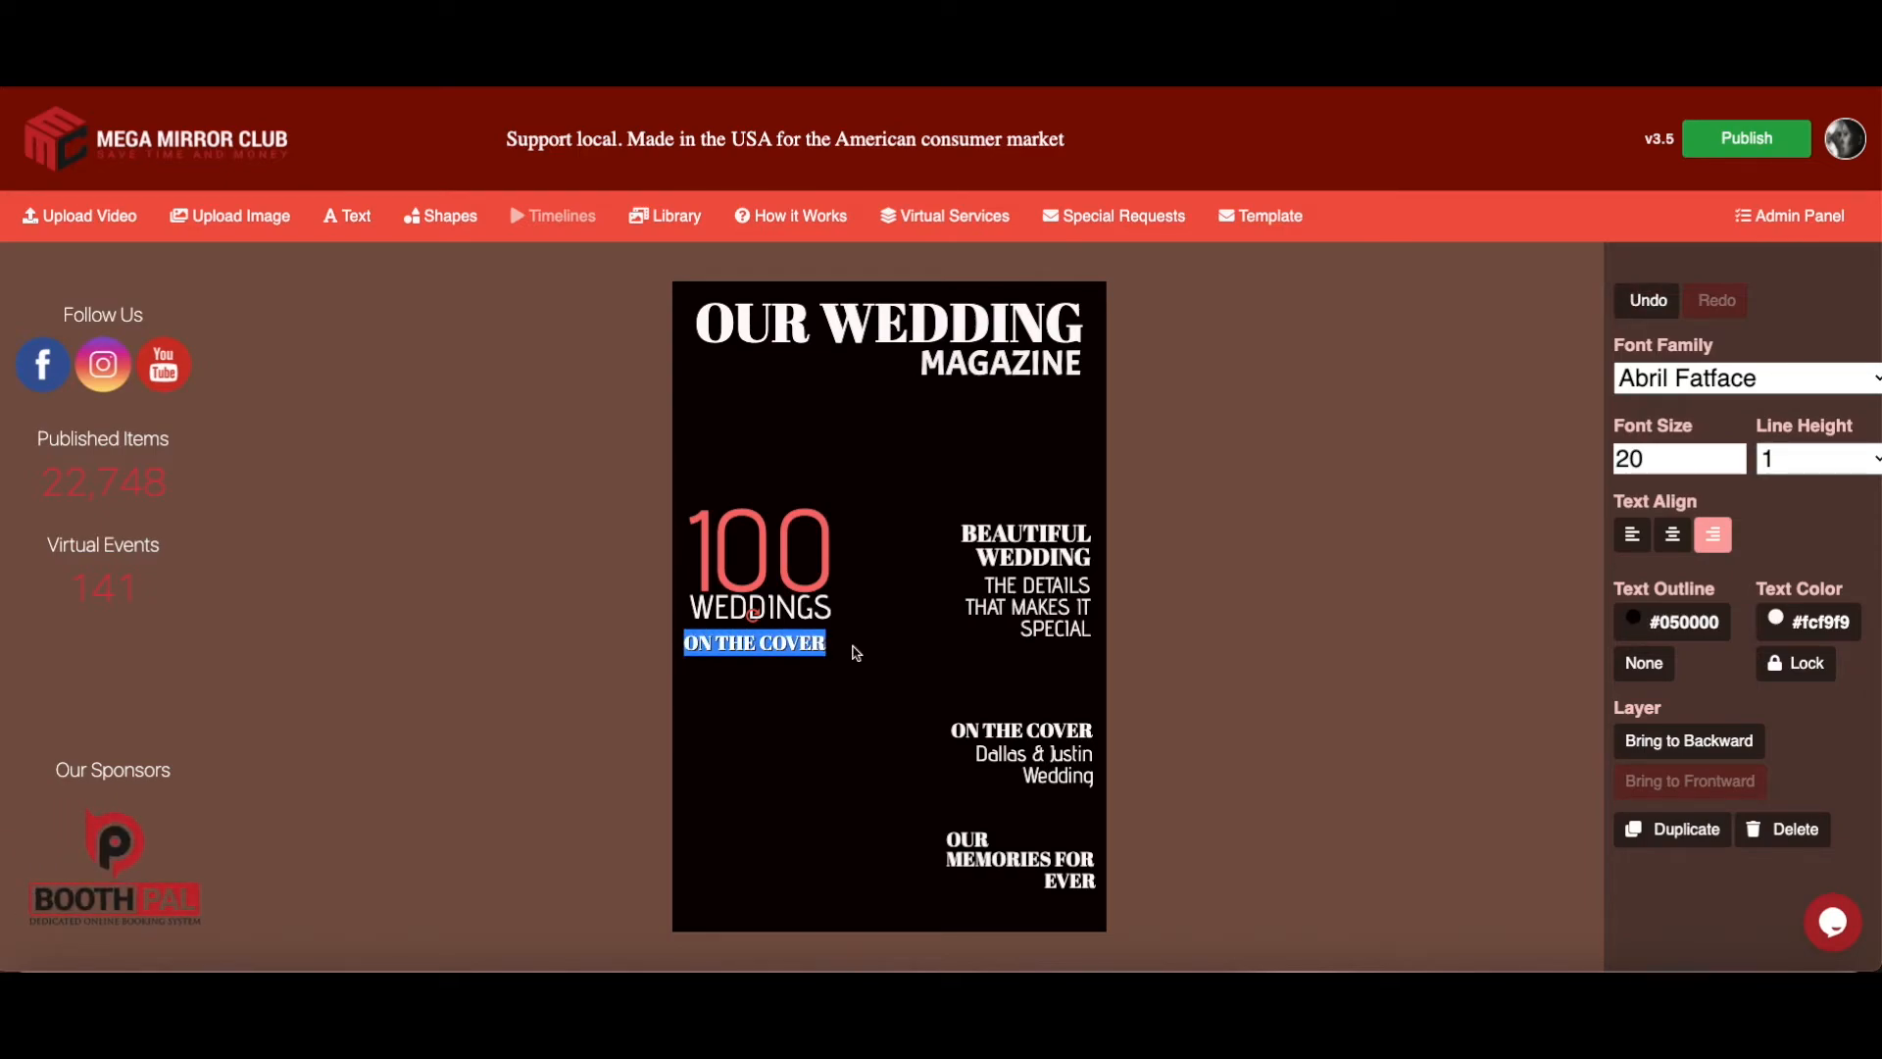
{"action": "type", "text": "EACH MONTH"}
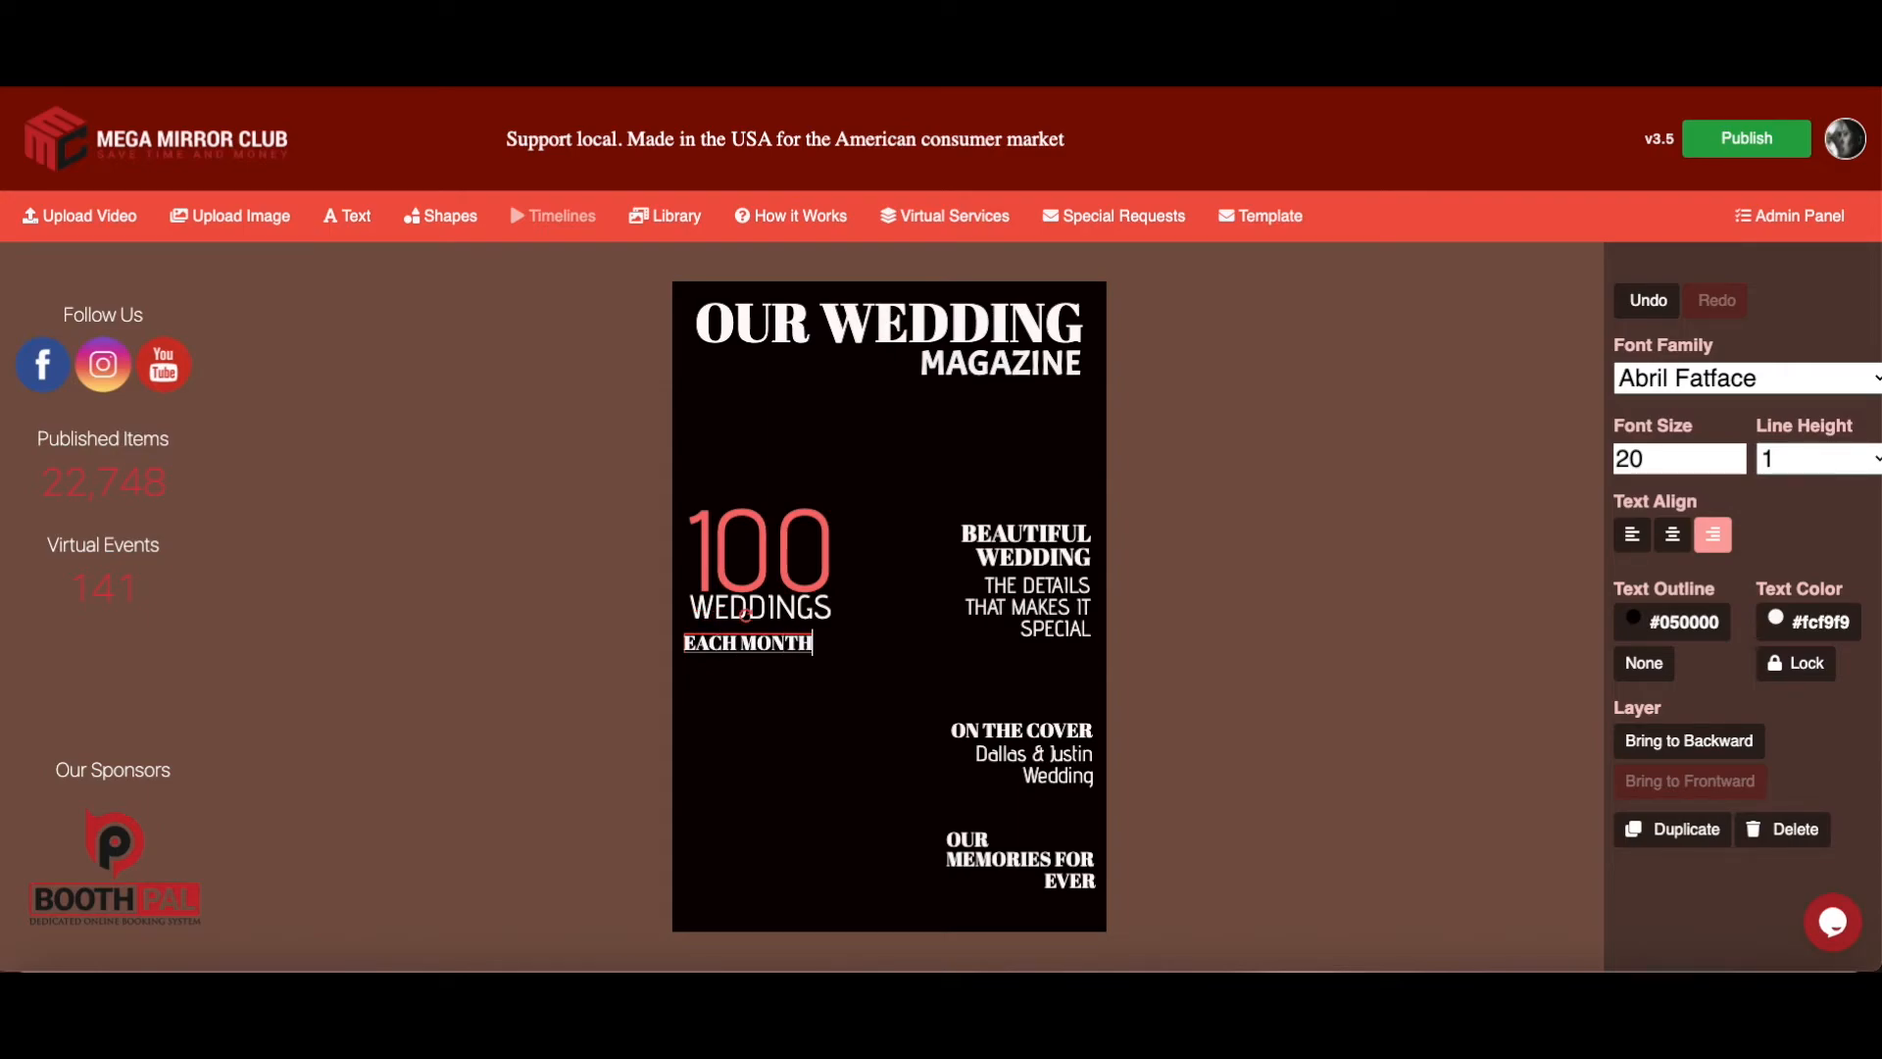
Move "EACH MONTH" close beneath "WEDDINGS" and set its font size to 22 to match that word's width
{"action": "left_click_drag", "start_coordinate": [772, 643], "coordinate": [784, 644]}
{"action": "left_click", "coordinate": [804, 678]}
{"action": "left_click_drag", "start_coordinate": [795, 646], "coordinate": [807, 641]}
{"action": "left_click", "coordinate": [1739, 452]}
{"action": "left_click", "coordinate": [1739, 452]}
{"action": "left_click", "coordinate": [1739, 452]}
{"action": "left_click", "coordinate": [808, 639]}
{"action": "left_click_drag", "start_coordinate": [808, 639], "coordinate": [808, 637]}
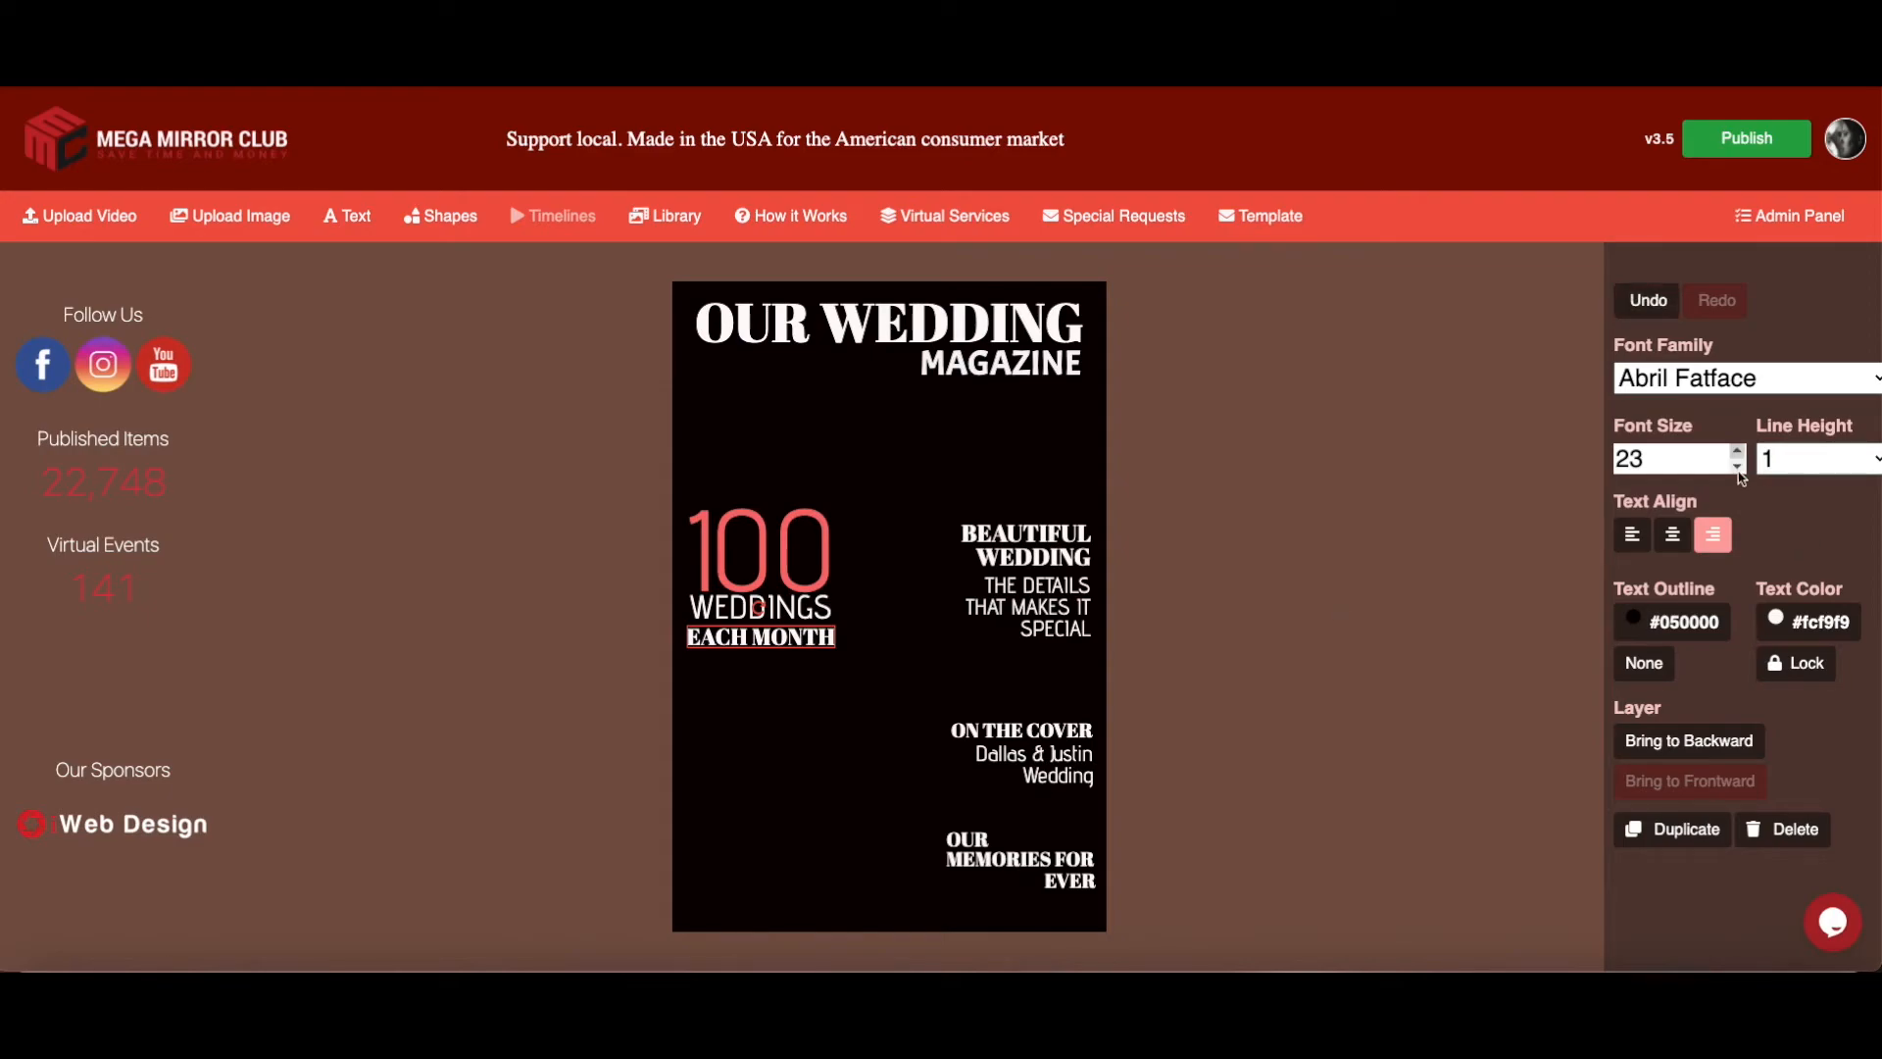
{"action": "left_click", "coordinate": [1740, 472]}
{"action": "left_click", "coordinate": [1740, 470]}
{"action": "left_click", "coordinate": [1739, 470]}
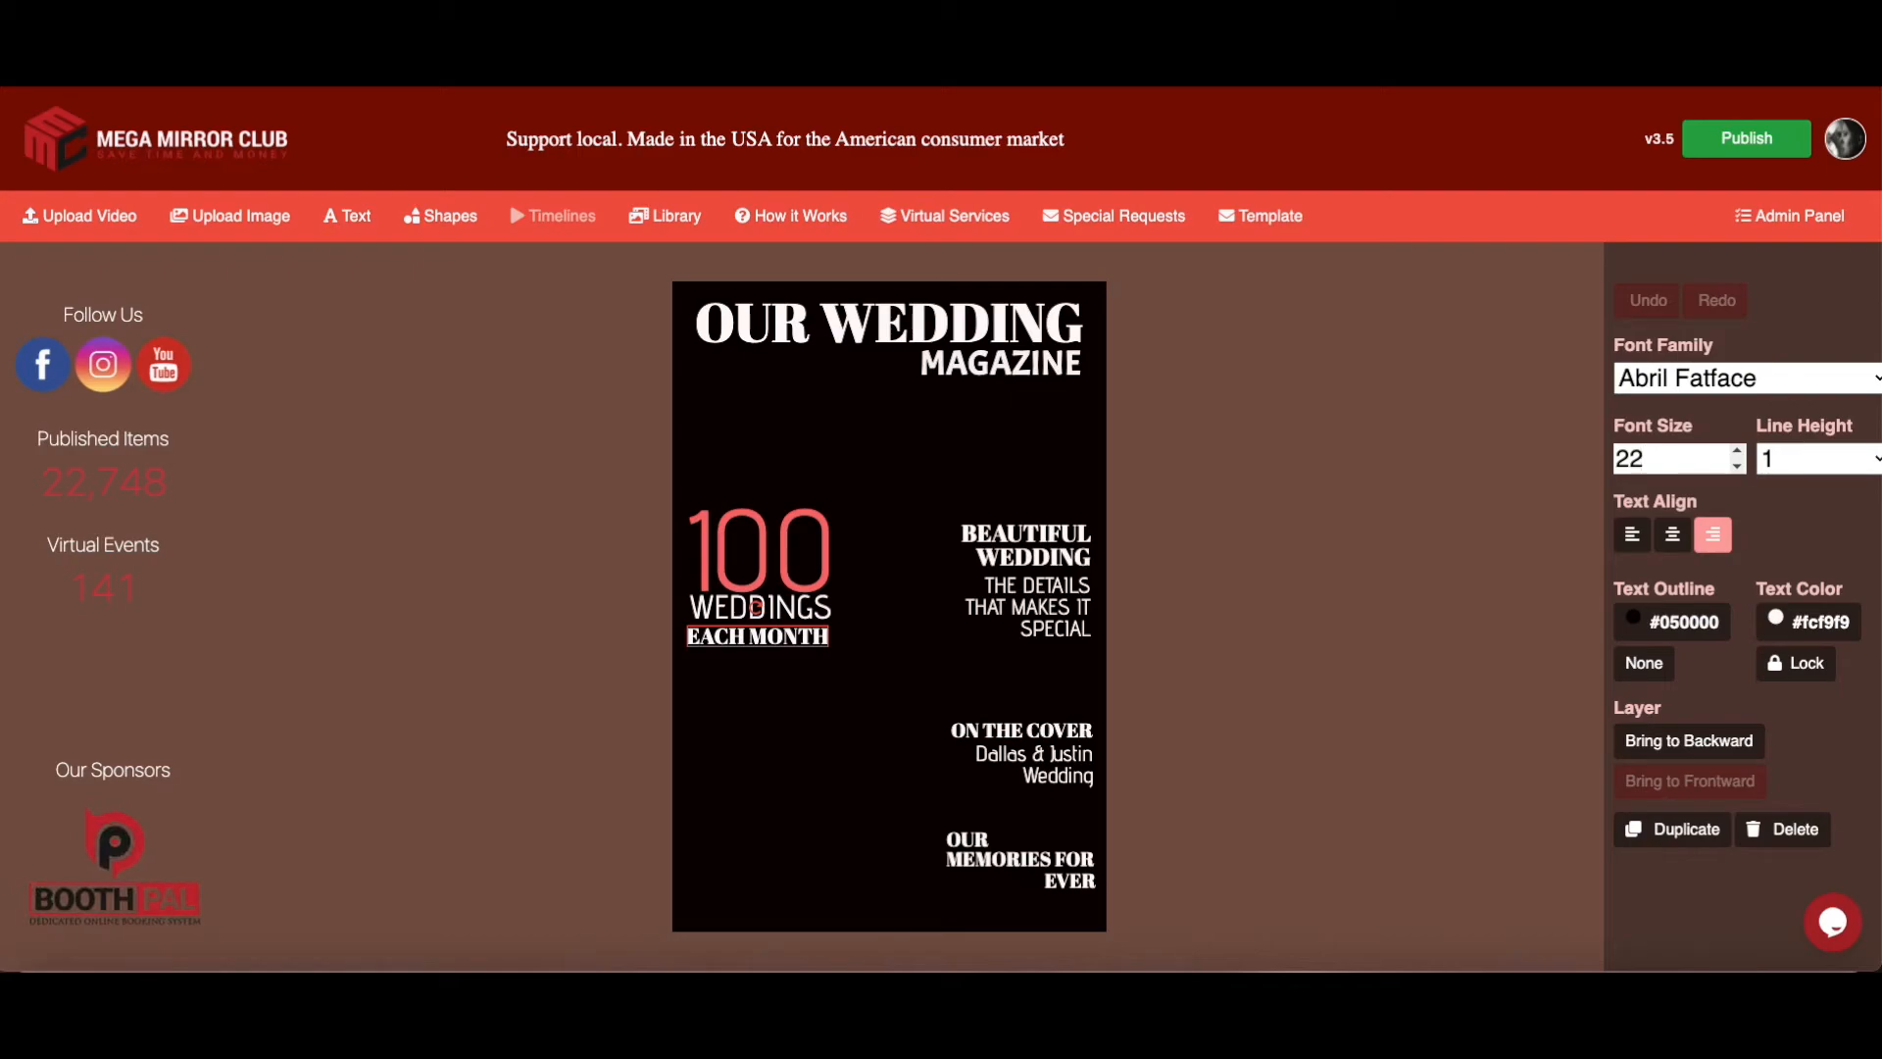
Nudge "EACH MONTH" slightly right to line up with "WEDDINGS" and shift "100" slightly upward
{"action": "left_click", "coordinate": [745, 640]}
{"action": "key", "text": "Right"}
{"action": "key", "text": "Right"}
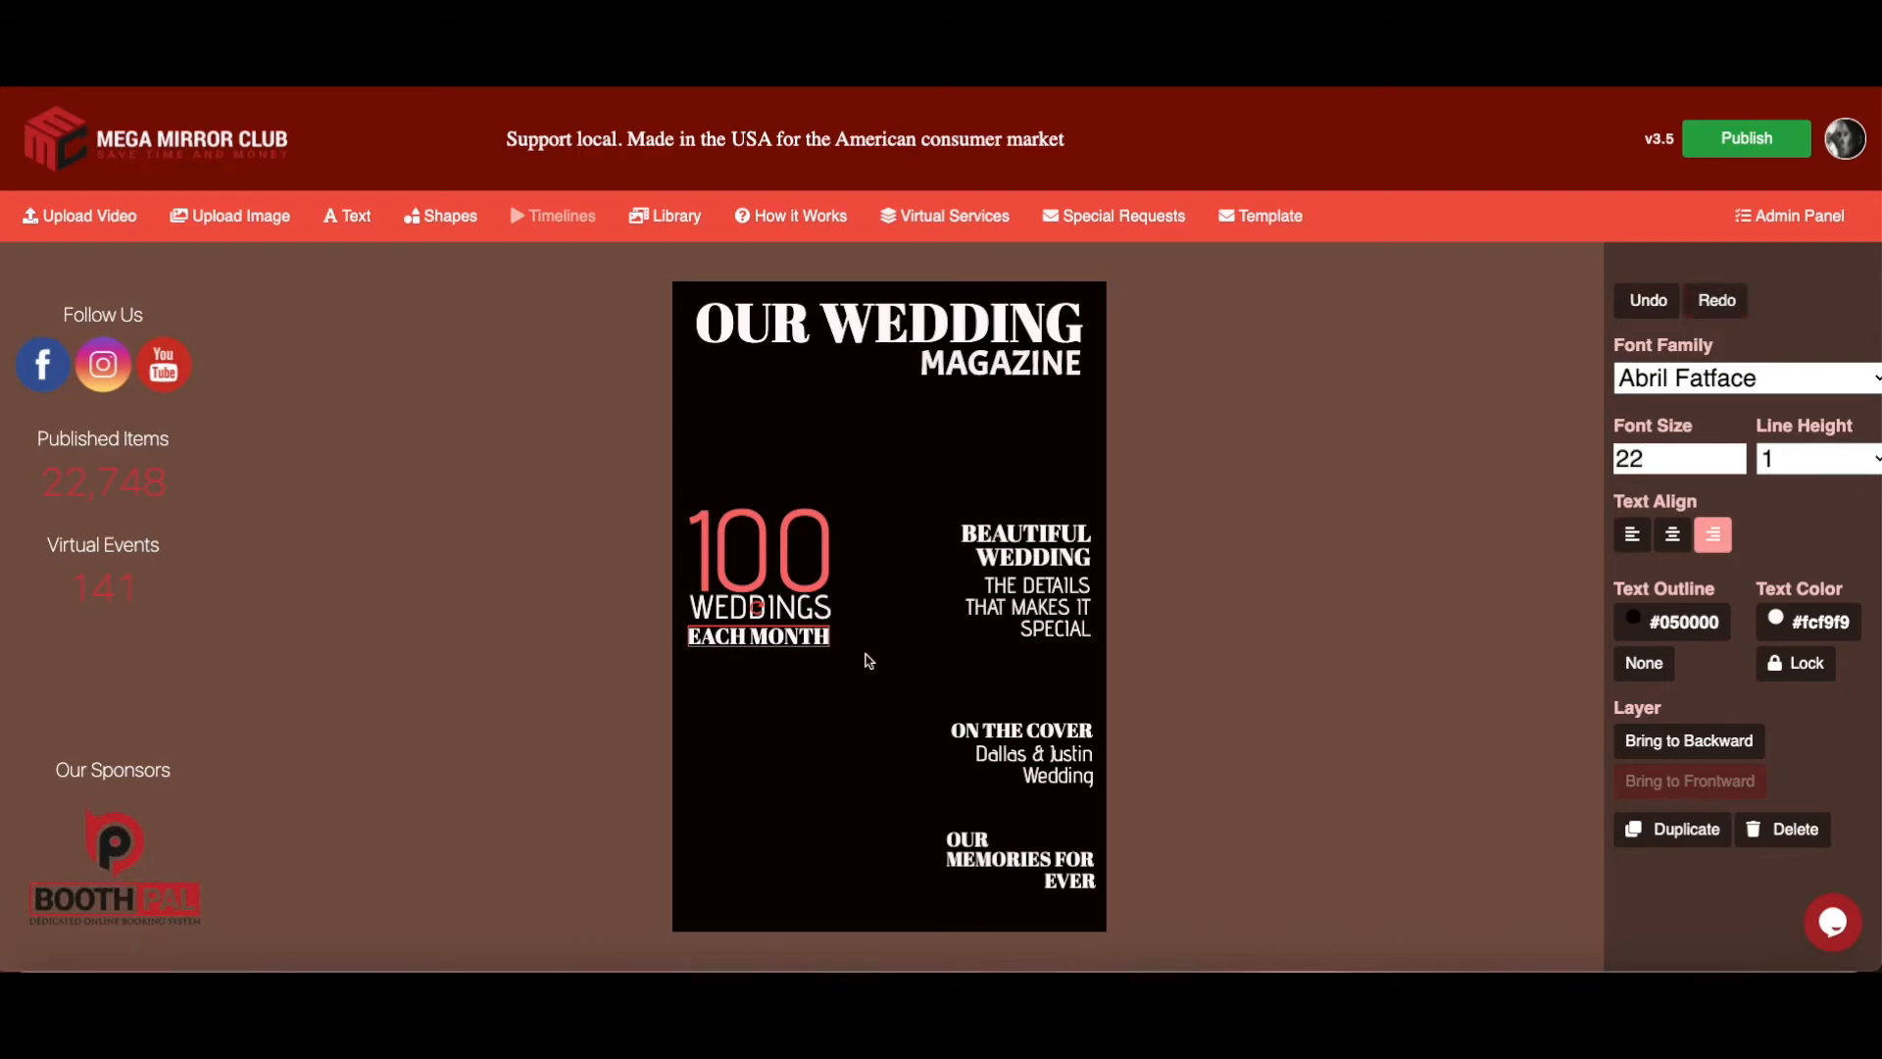
{"action": "left_click", "coordinate": [882, 615]}
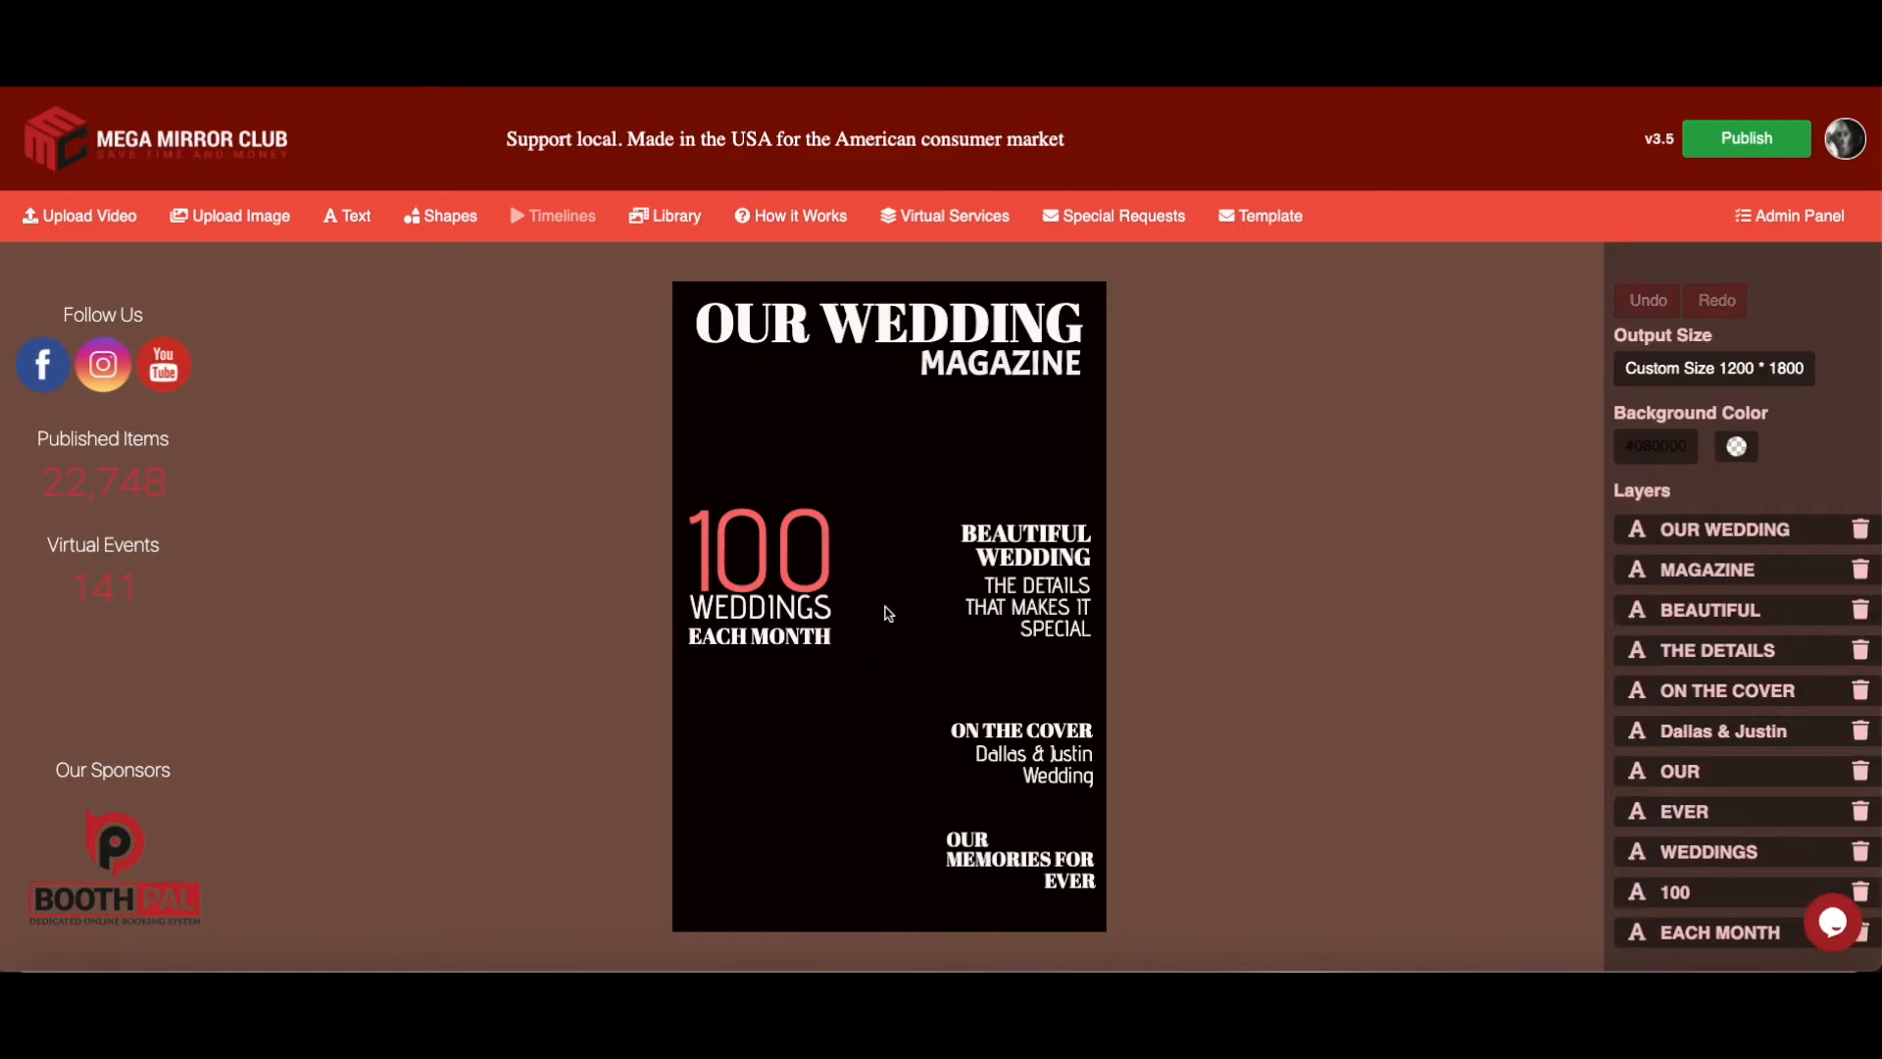
{"action": "left_click", "coordinate": [766, 557]}
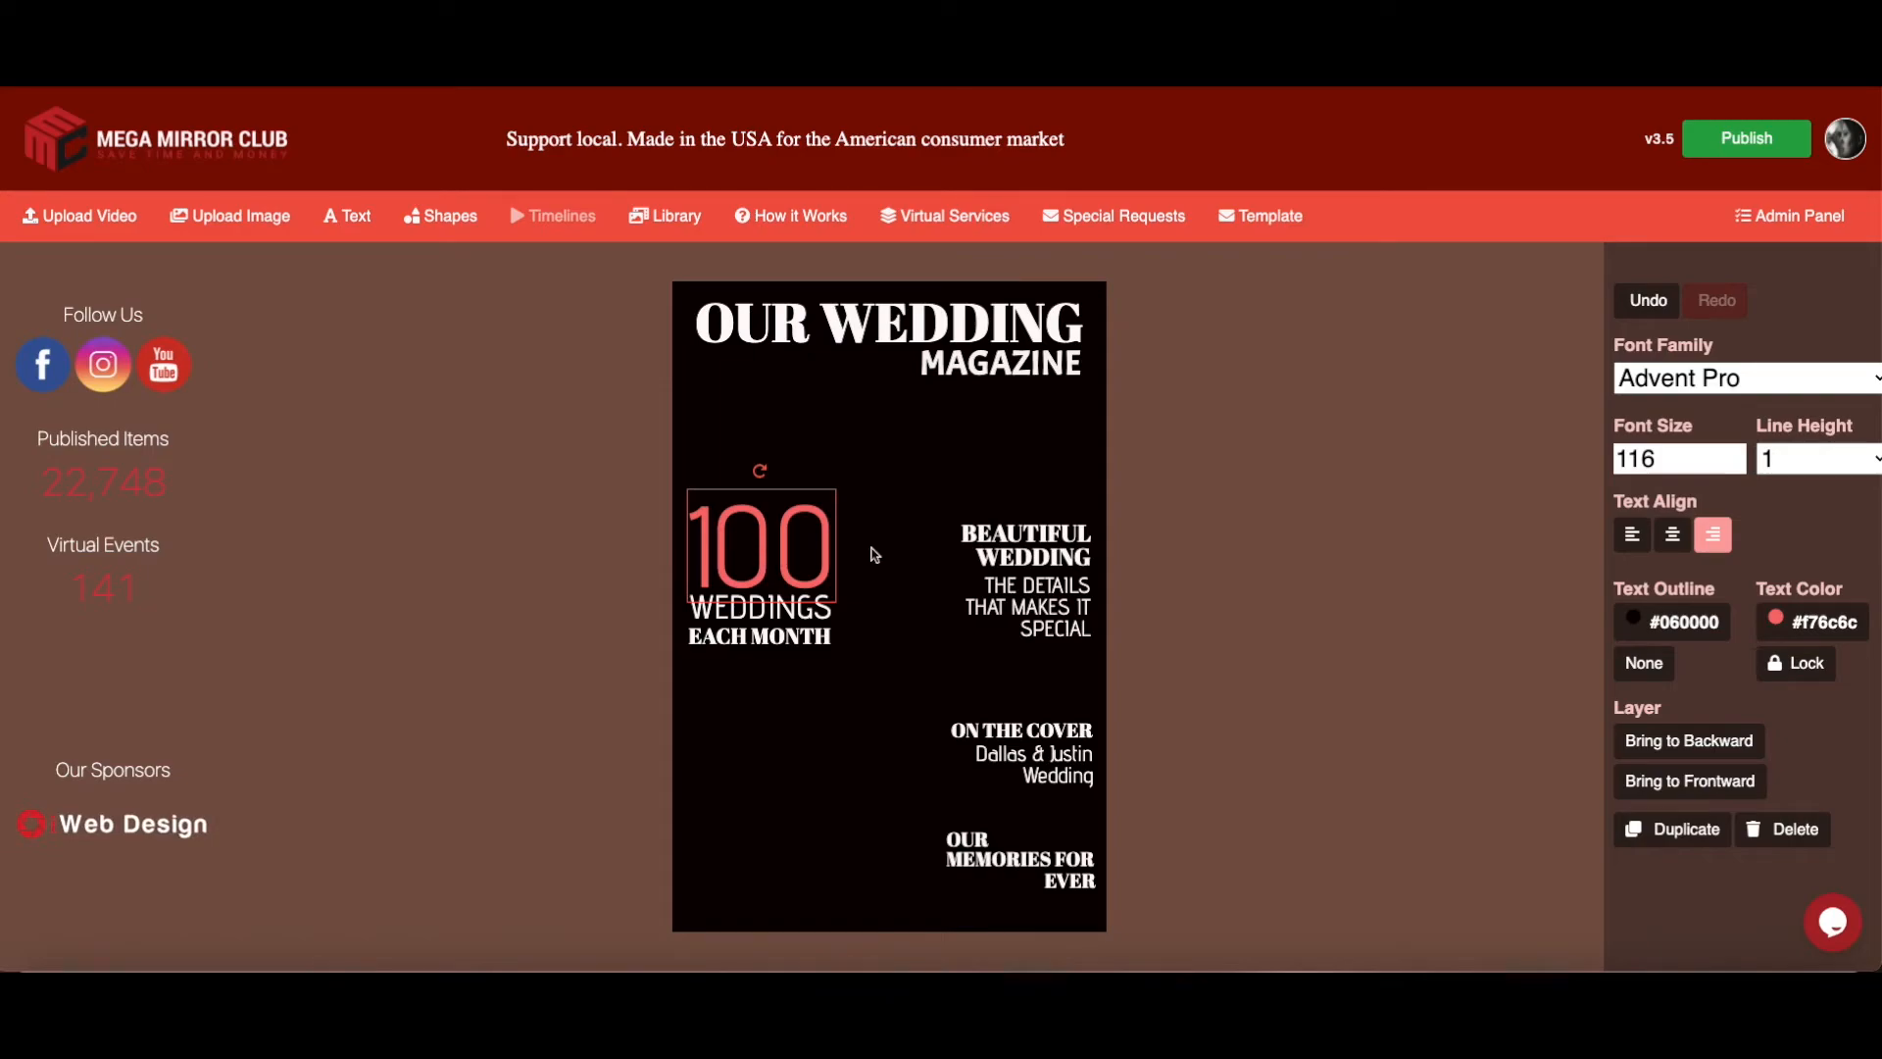
{"action": "left_click", "coordinate": [963, 678]}
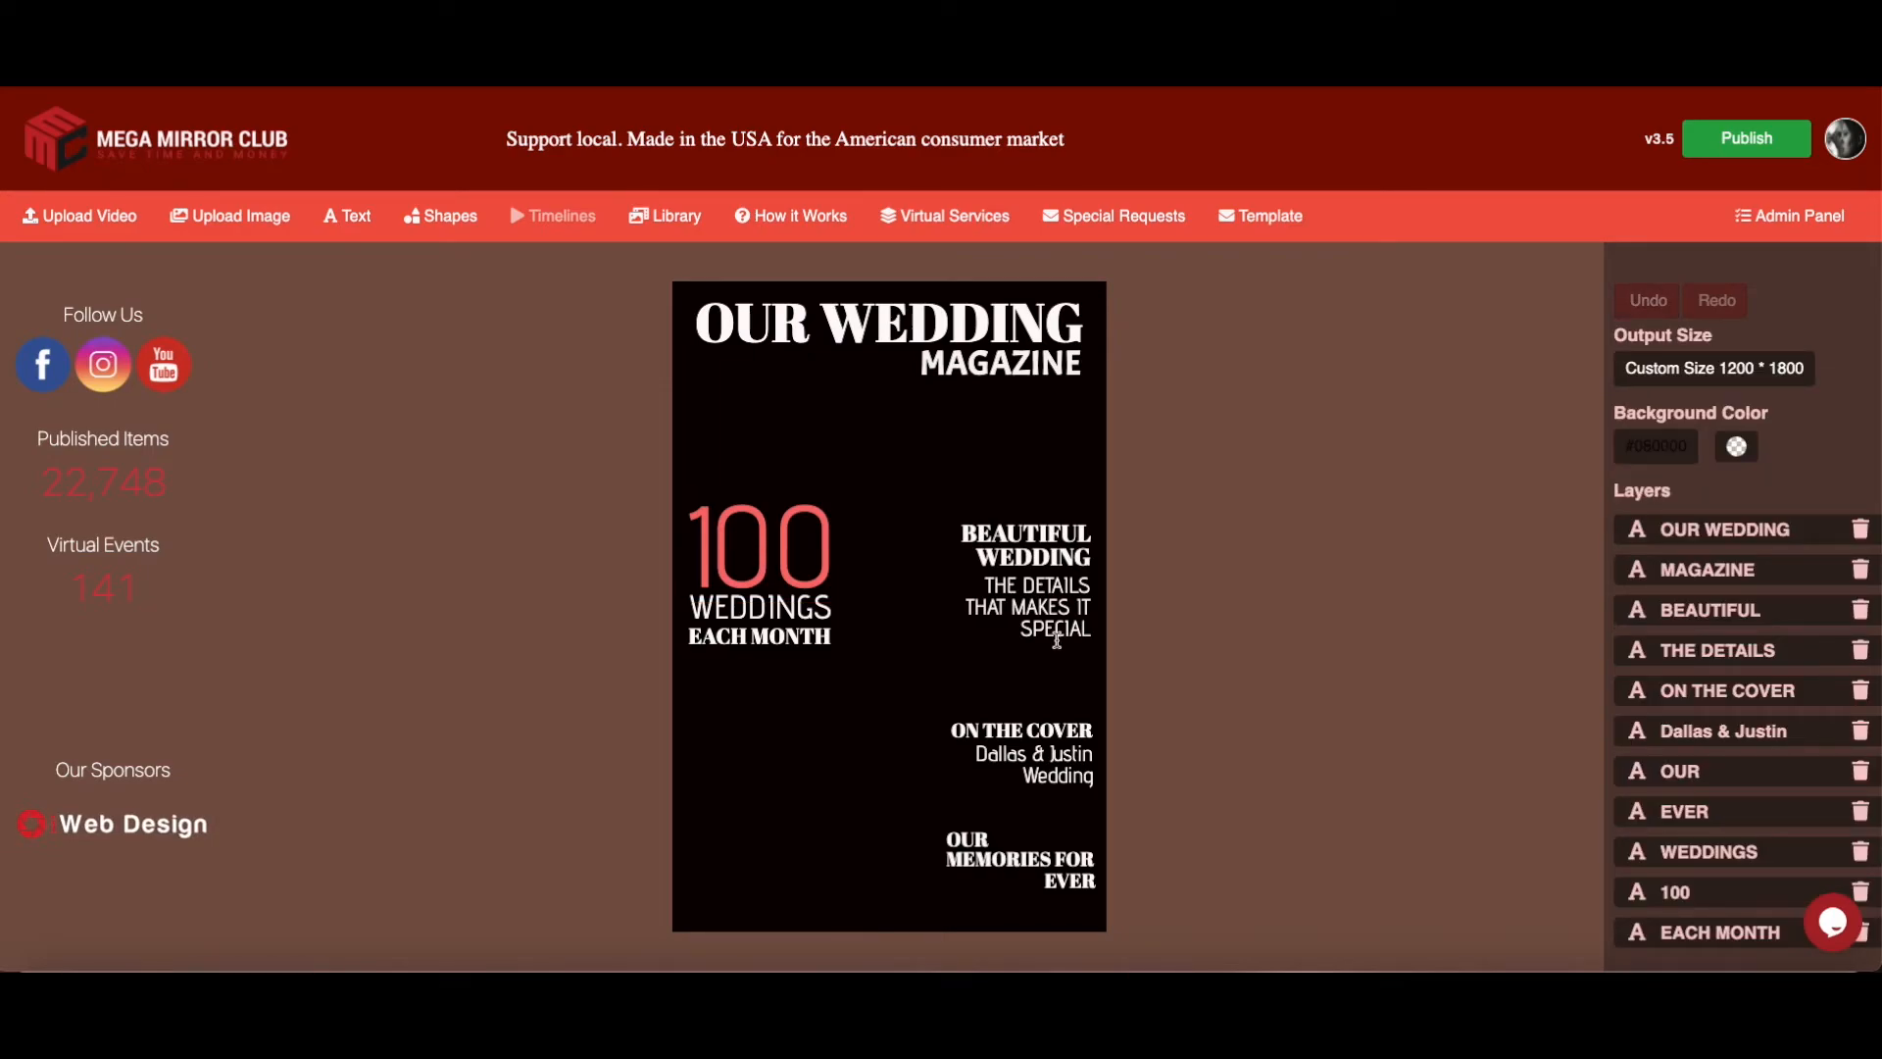
Duplicate the "BEAUTIFUL WEDDING" text, move the copy below "EACH MONTH" and retype it on two lines as "EXCLUSIVE PHOTOS"
{"action": "left_click", "coordinate": [1023, 555]}
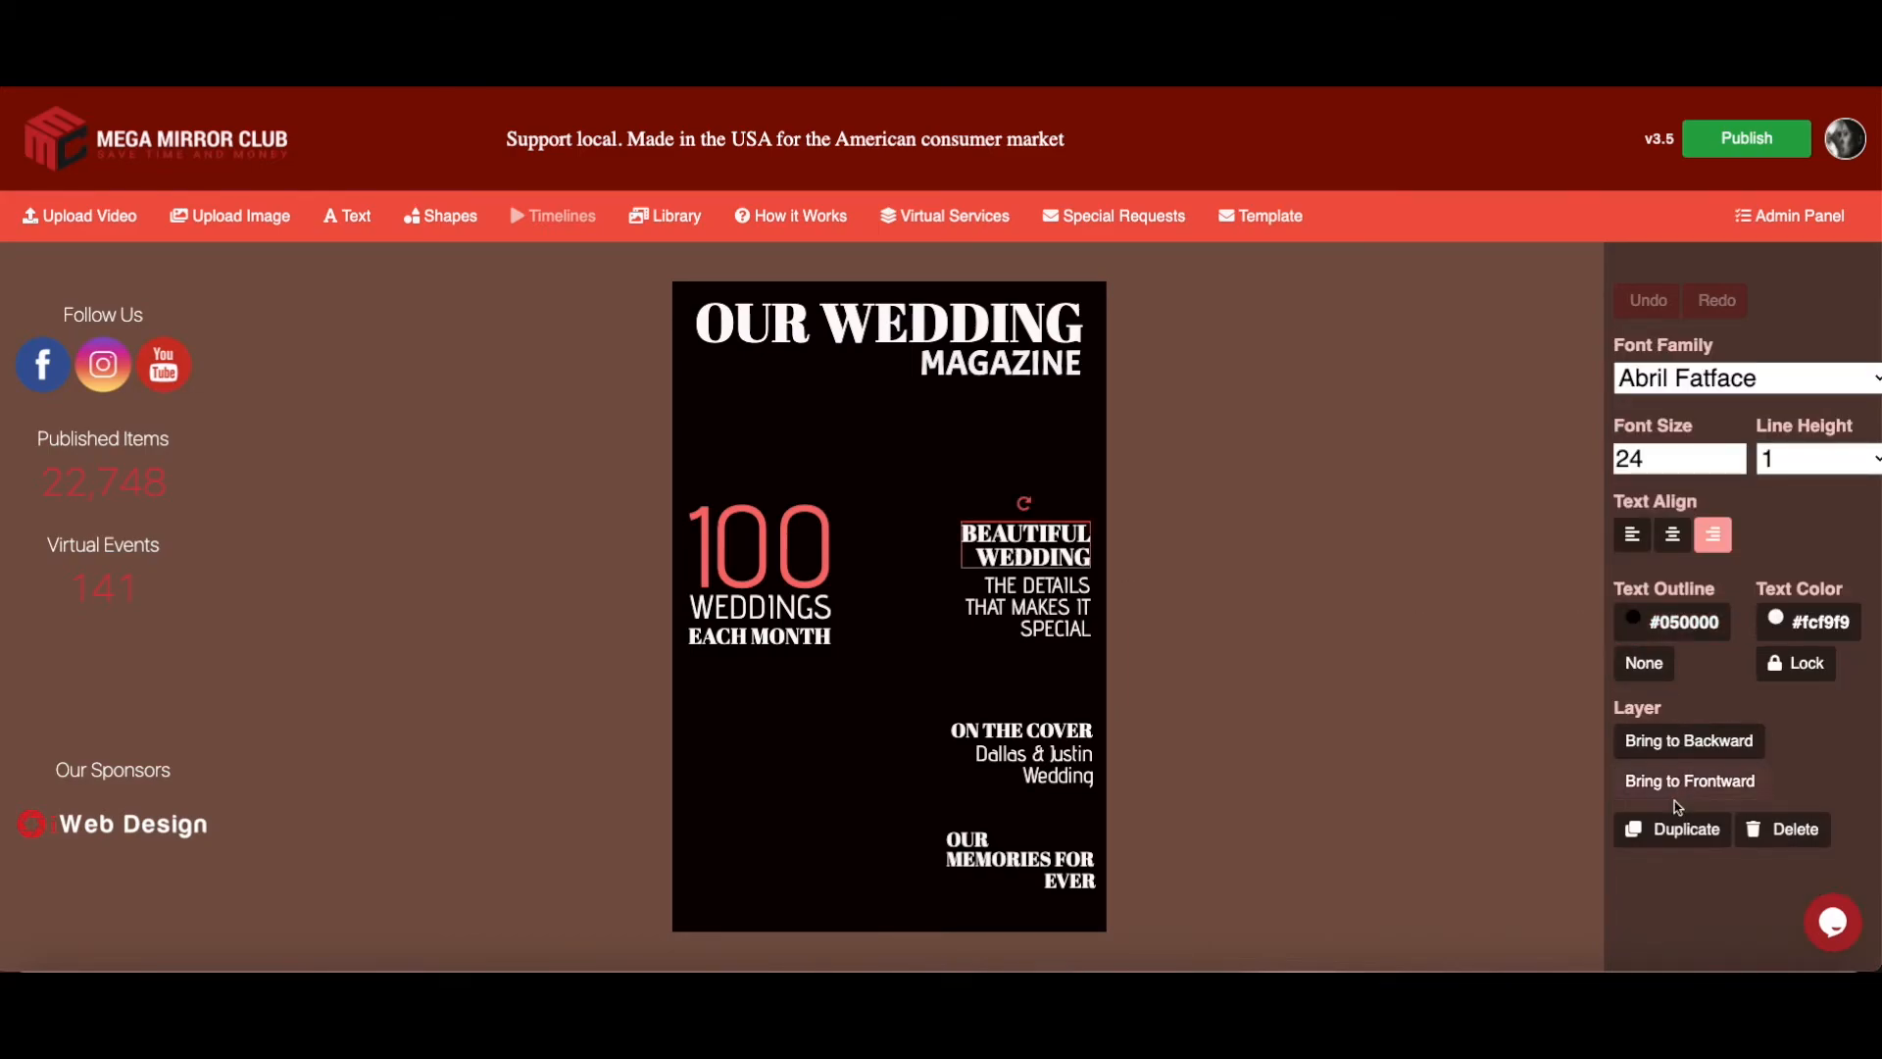
{"action": "left_click", "coordinate": [1672, 829]}
{"action": "left_click_drag", "start_coordinate": [1042, 577], "coordinate": [813, 759]}
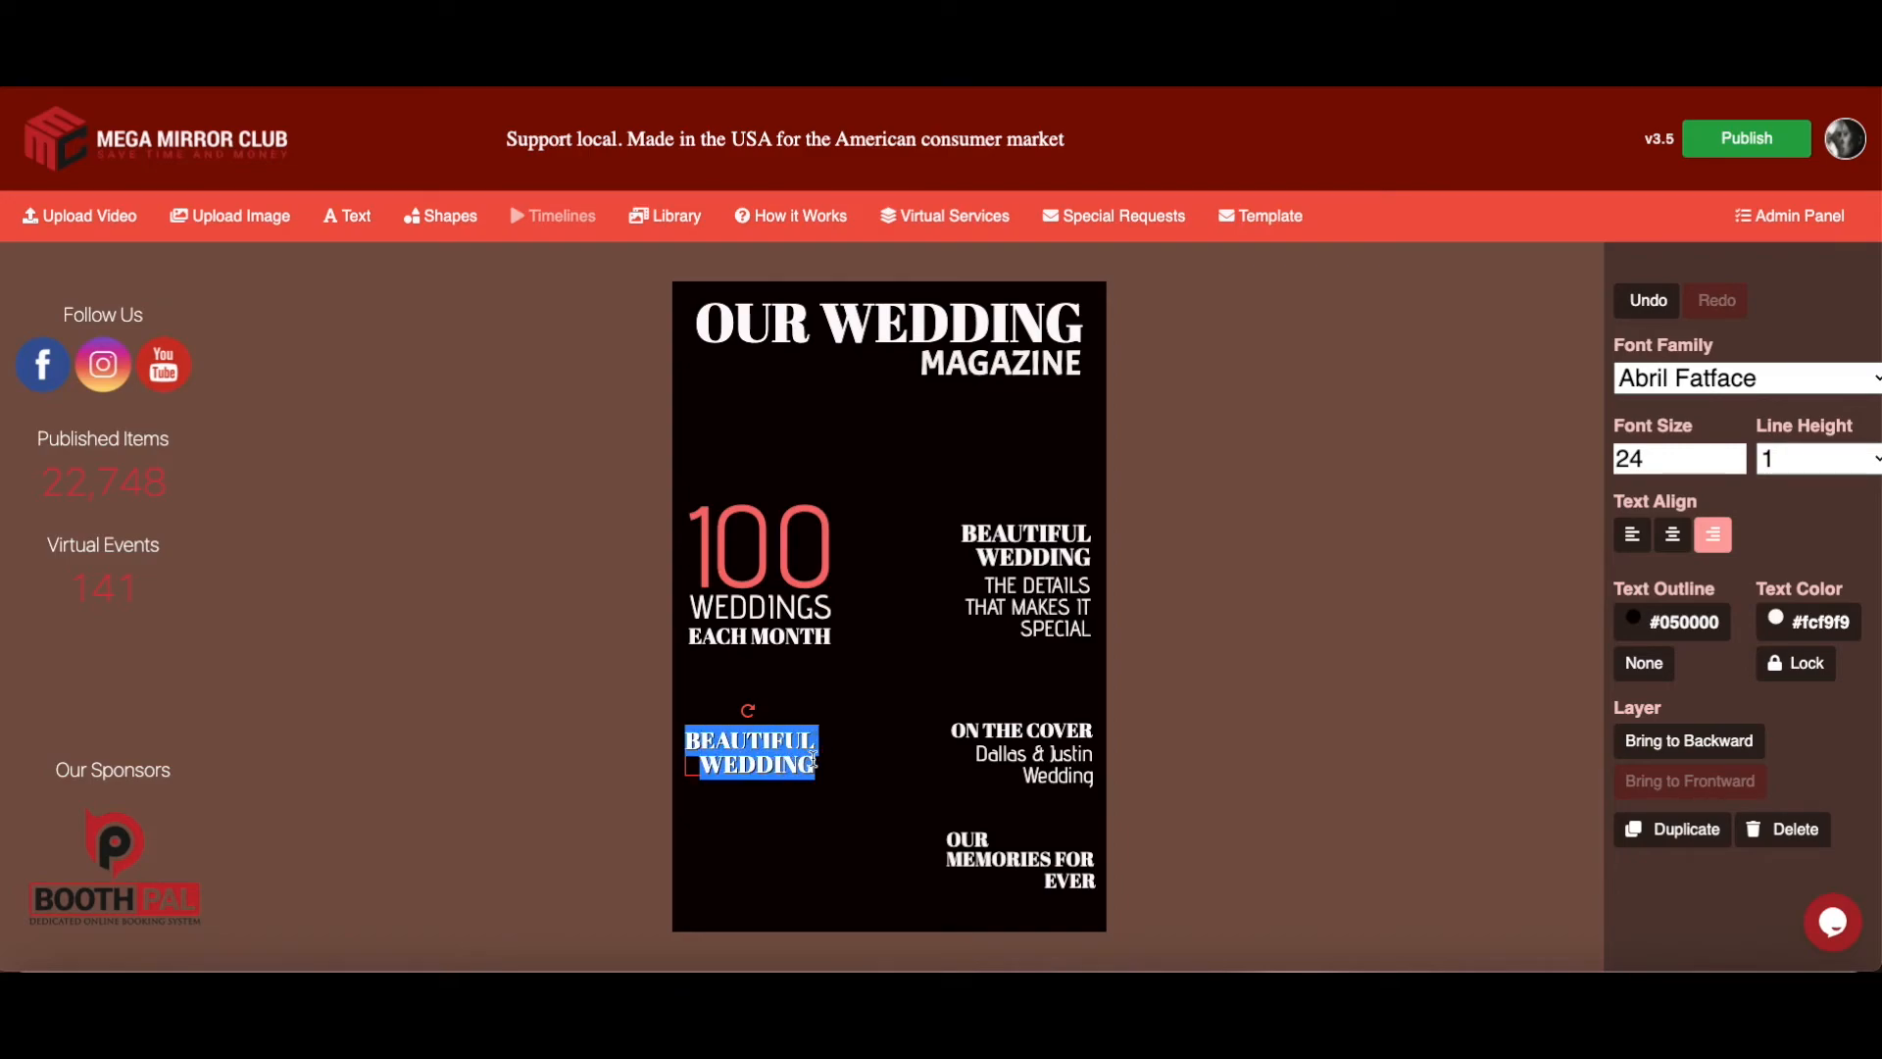
{"action": "type", "text": "EXC"}
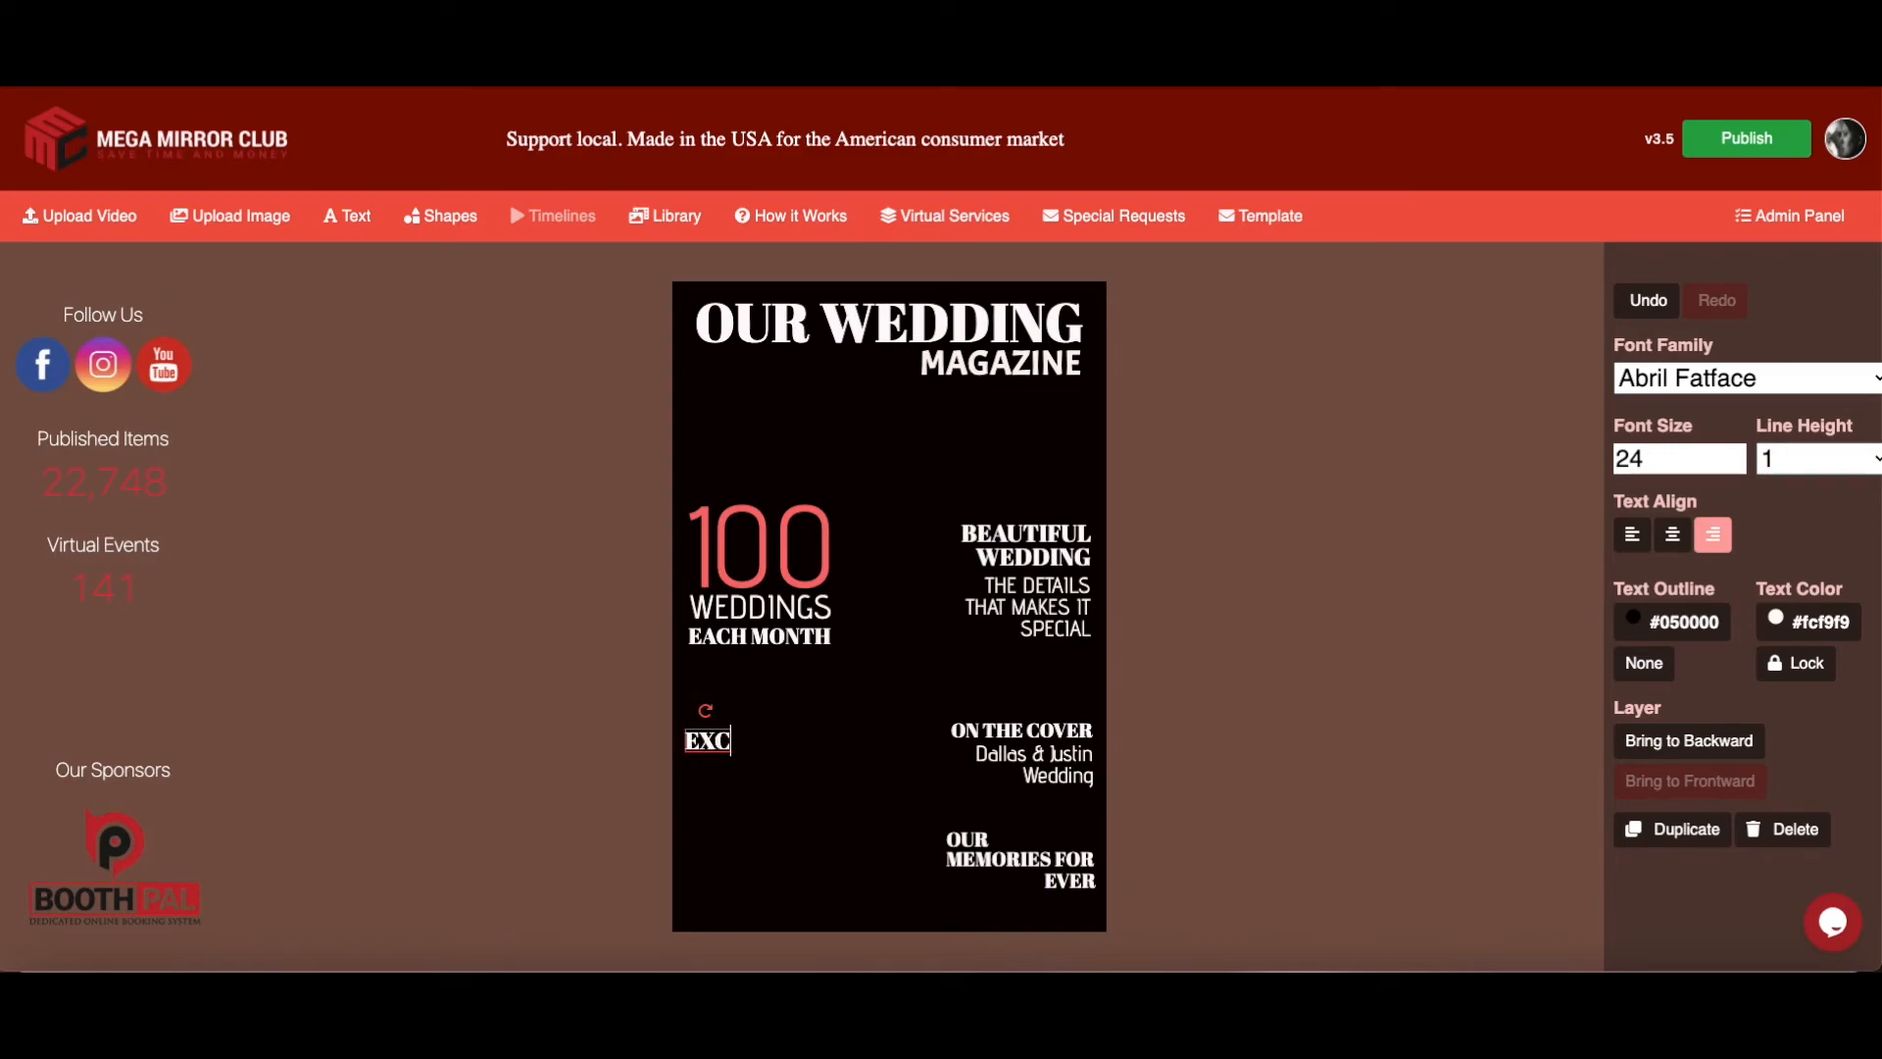
{"action": "type", "text": "LUSIVE"}
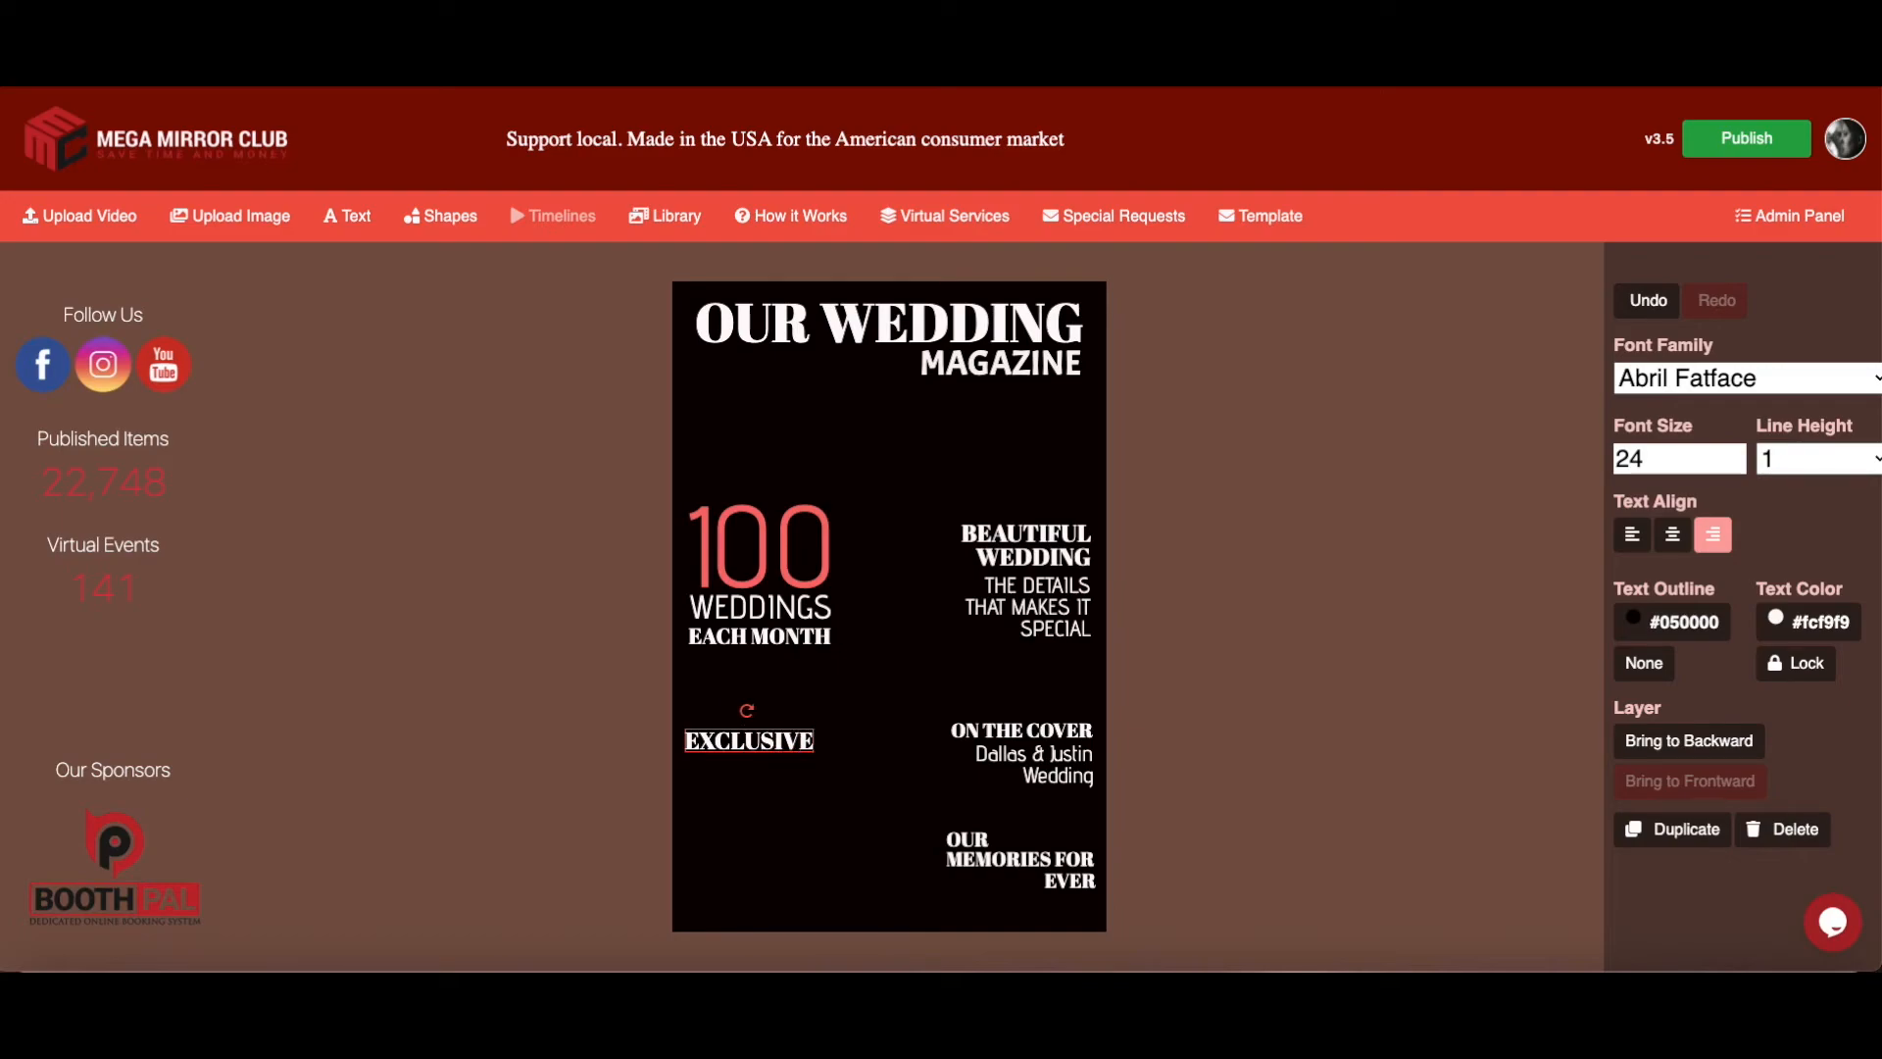
{"action": "key", "text": "Return"}
{"action": "type", "text": "PHOTOS"}
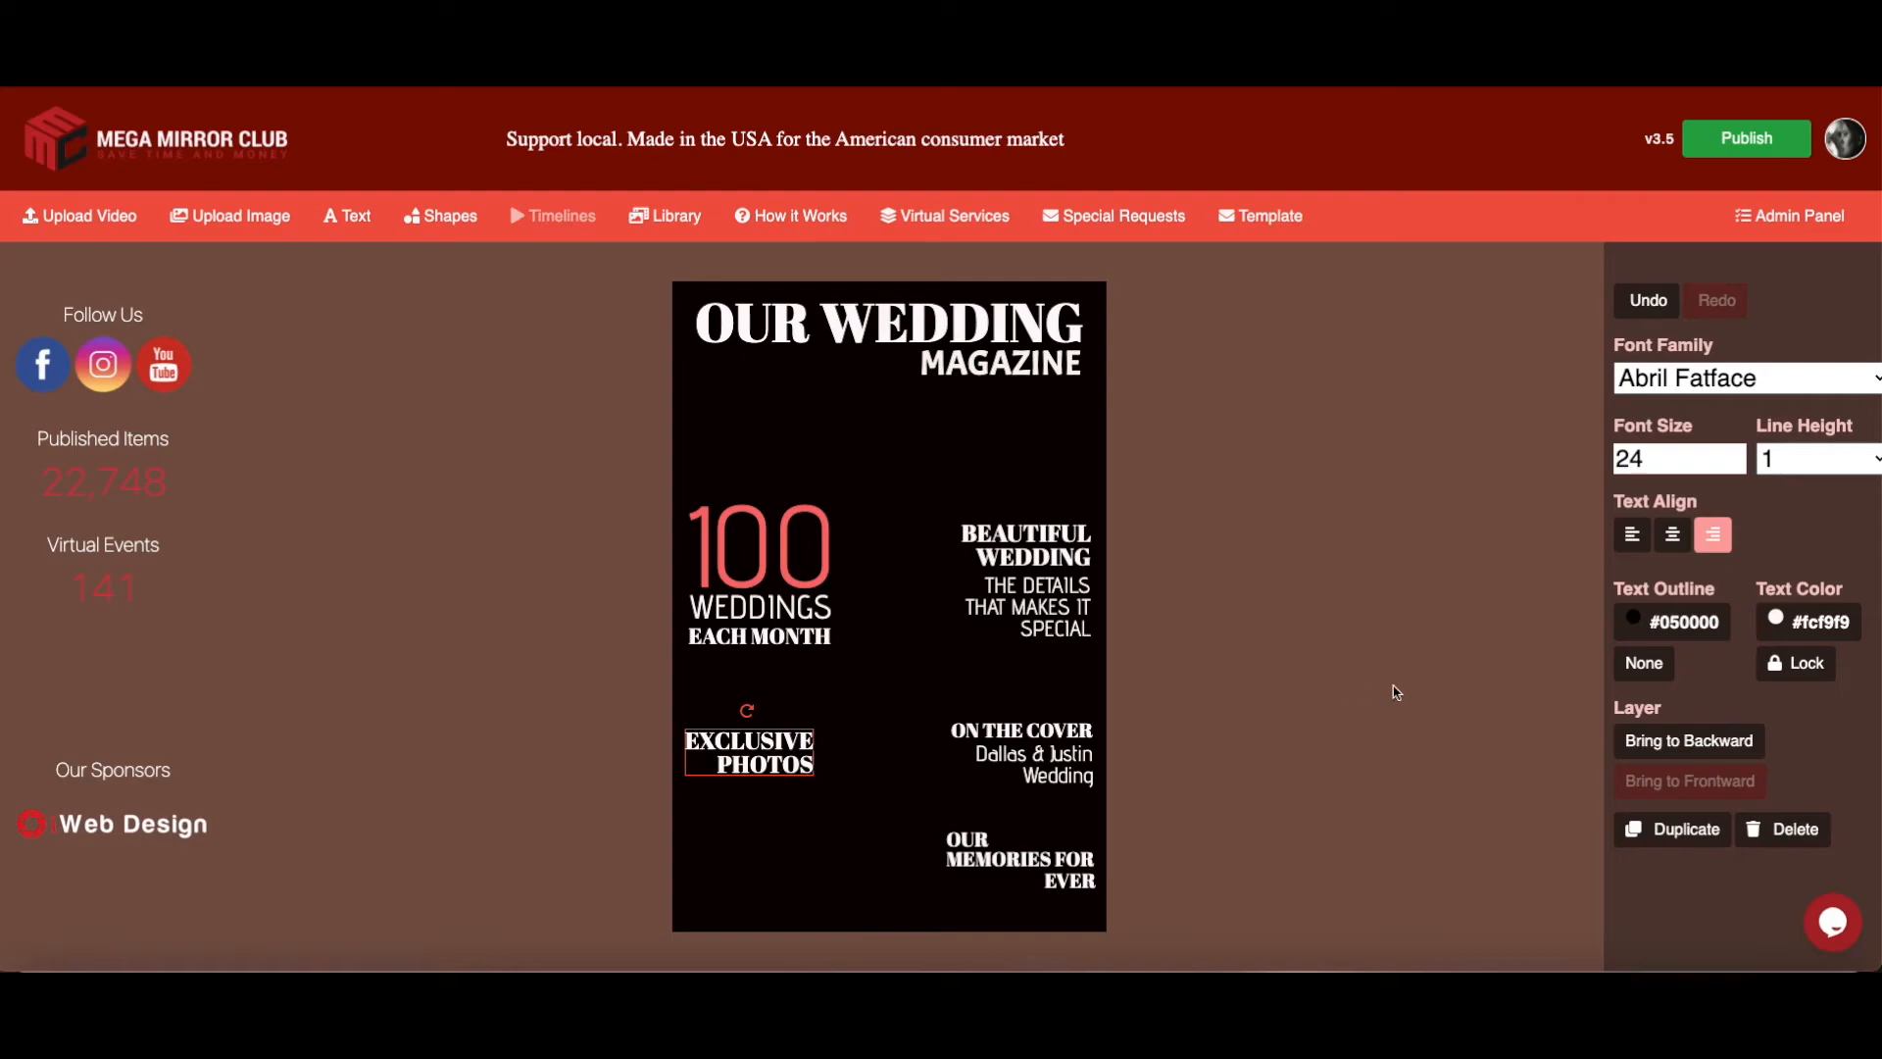
Left-align "EXCLUSIVE PHOTOS", reduce it to font size 21 and line it up with the left edge of "EACH MONTH"
{"action": "left_click", "coordinate": [1631, 537]}
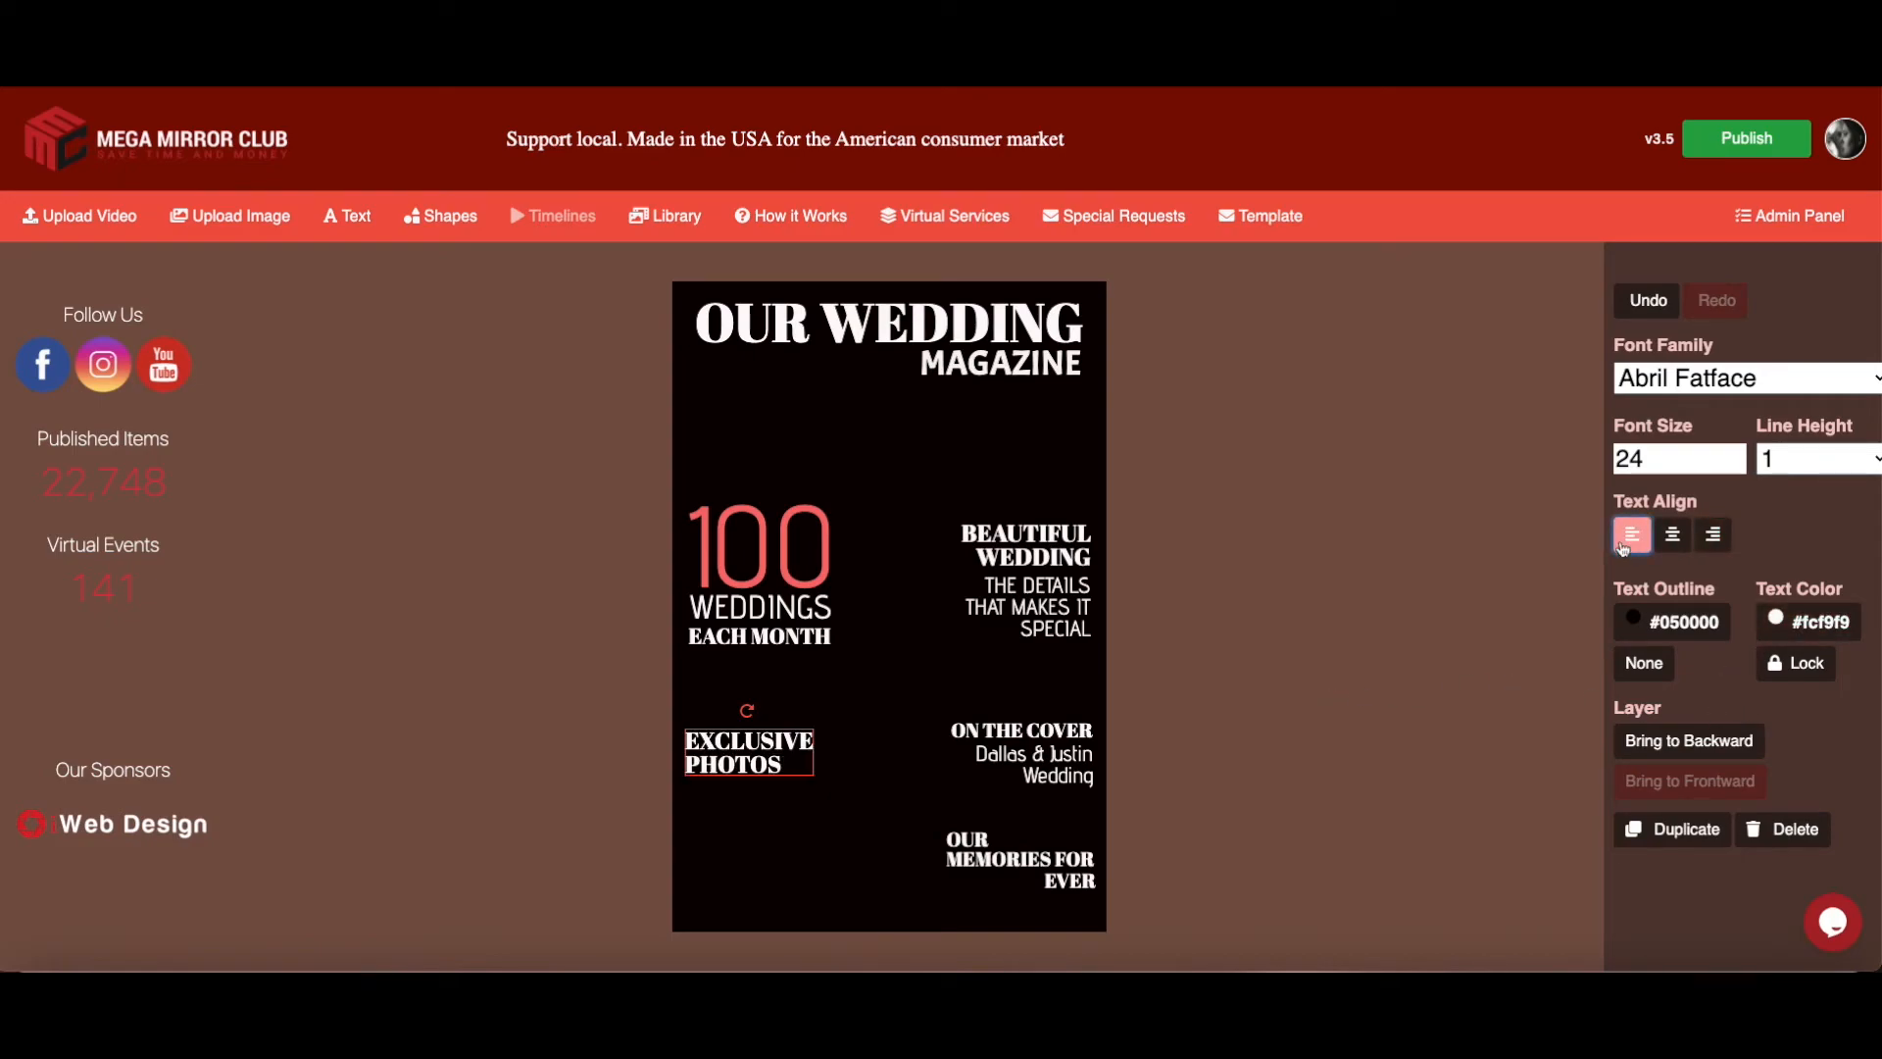
{"action": "left_click_drag", "start_coordinate": [746, 764], "coordinate": [740, 769]}
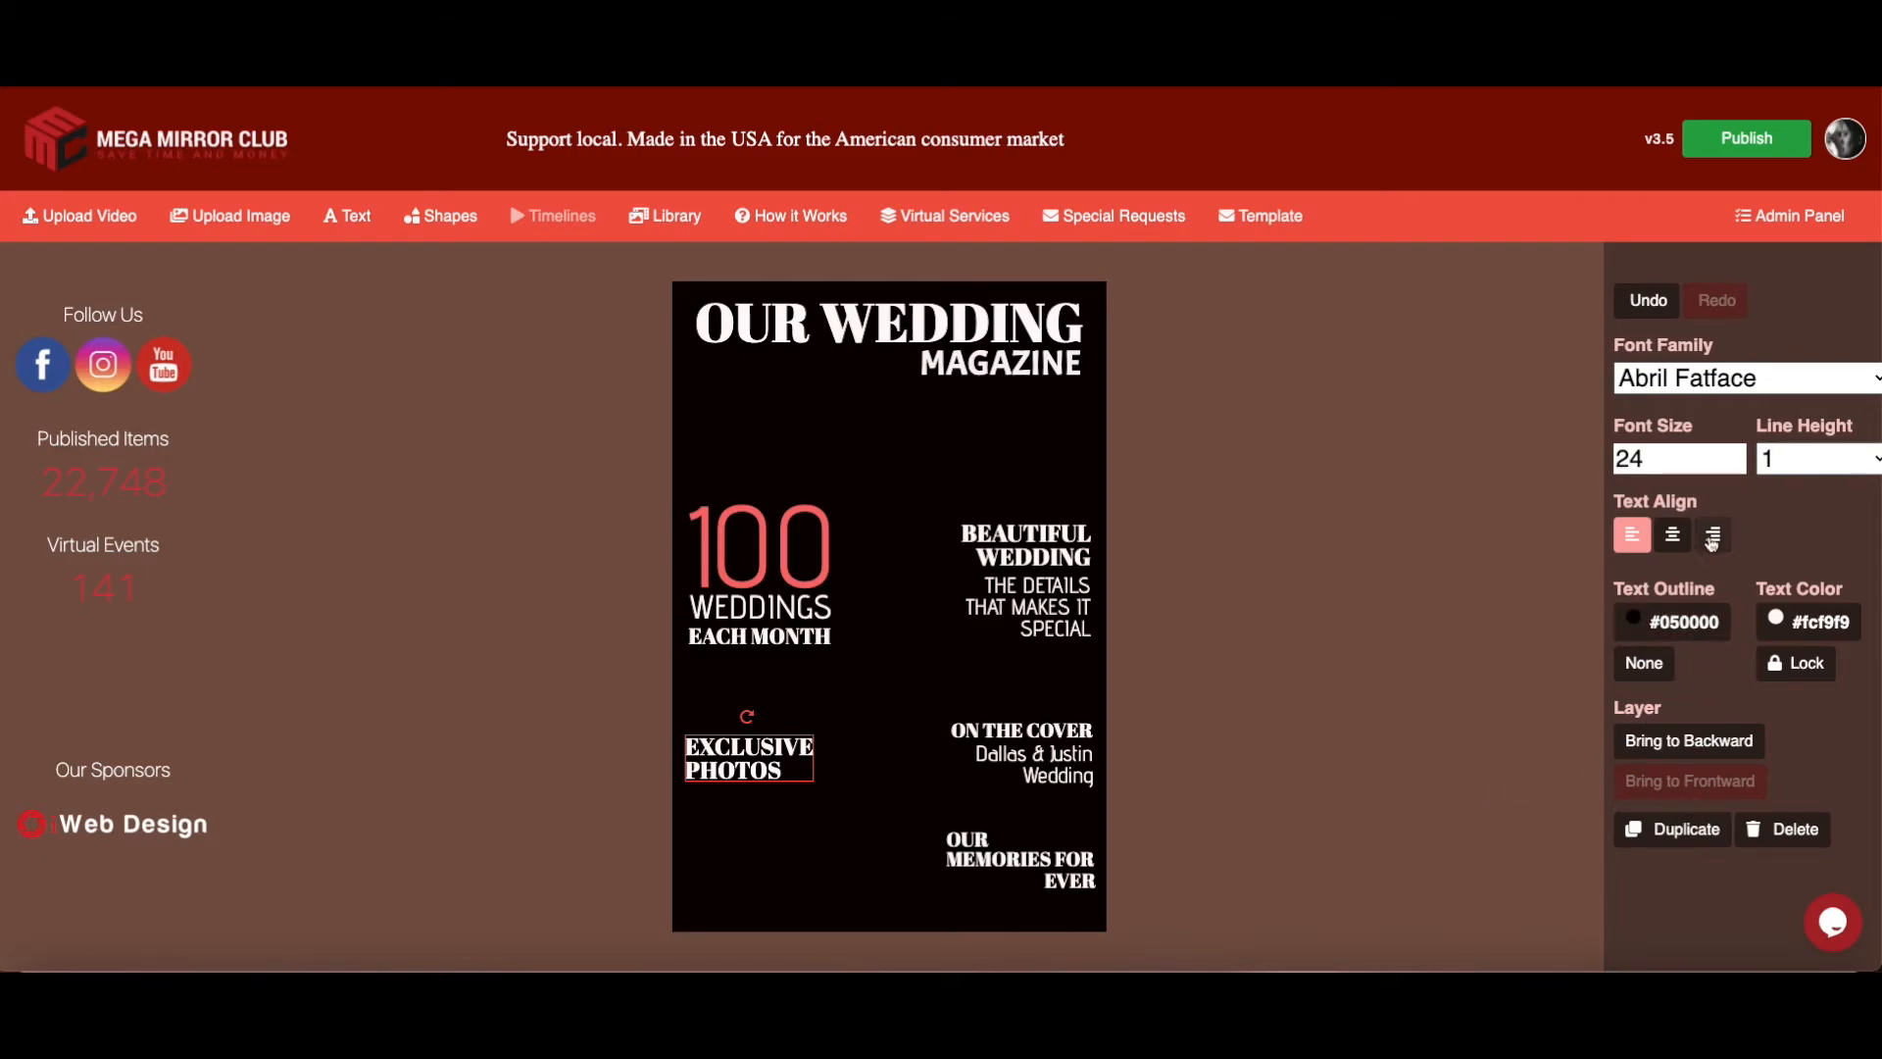
{"action": "left_click", "coordinate": [1736, 469]}
{"action": "left_click", "coordinate": [1737, 469]}
{"action": "left_click", "coordinate": [1737, 469]}
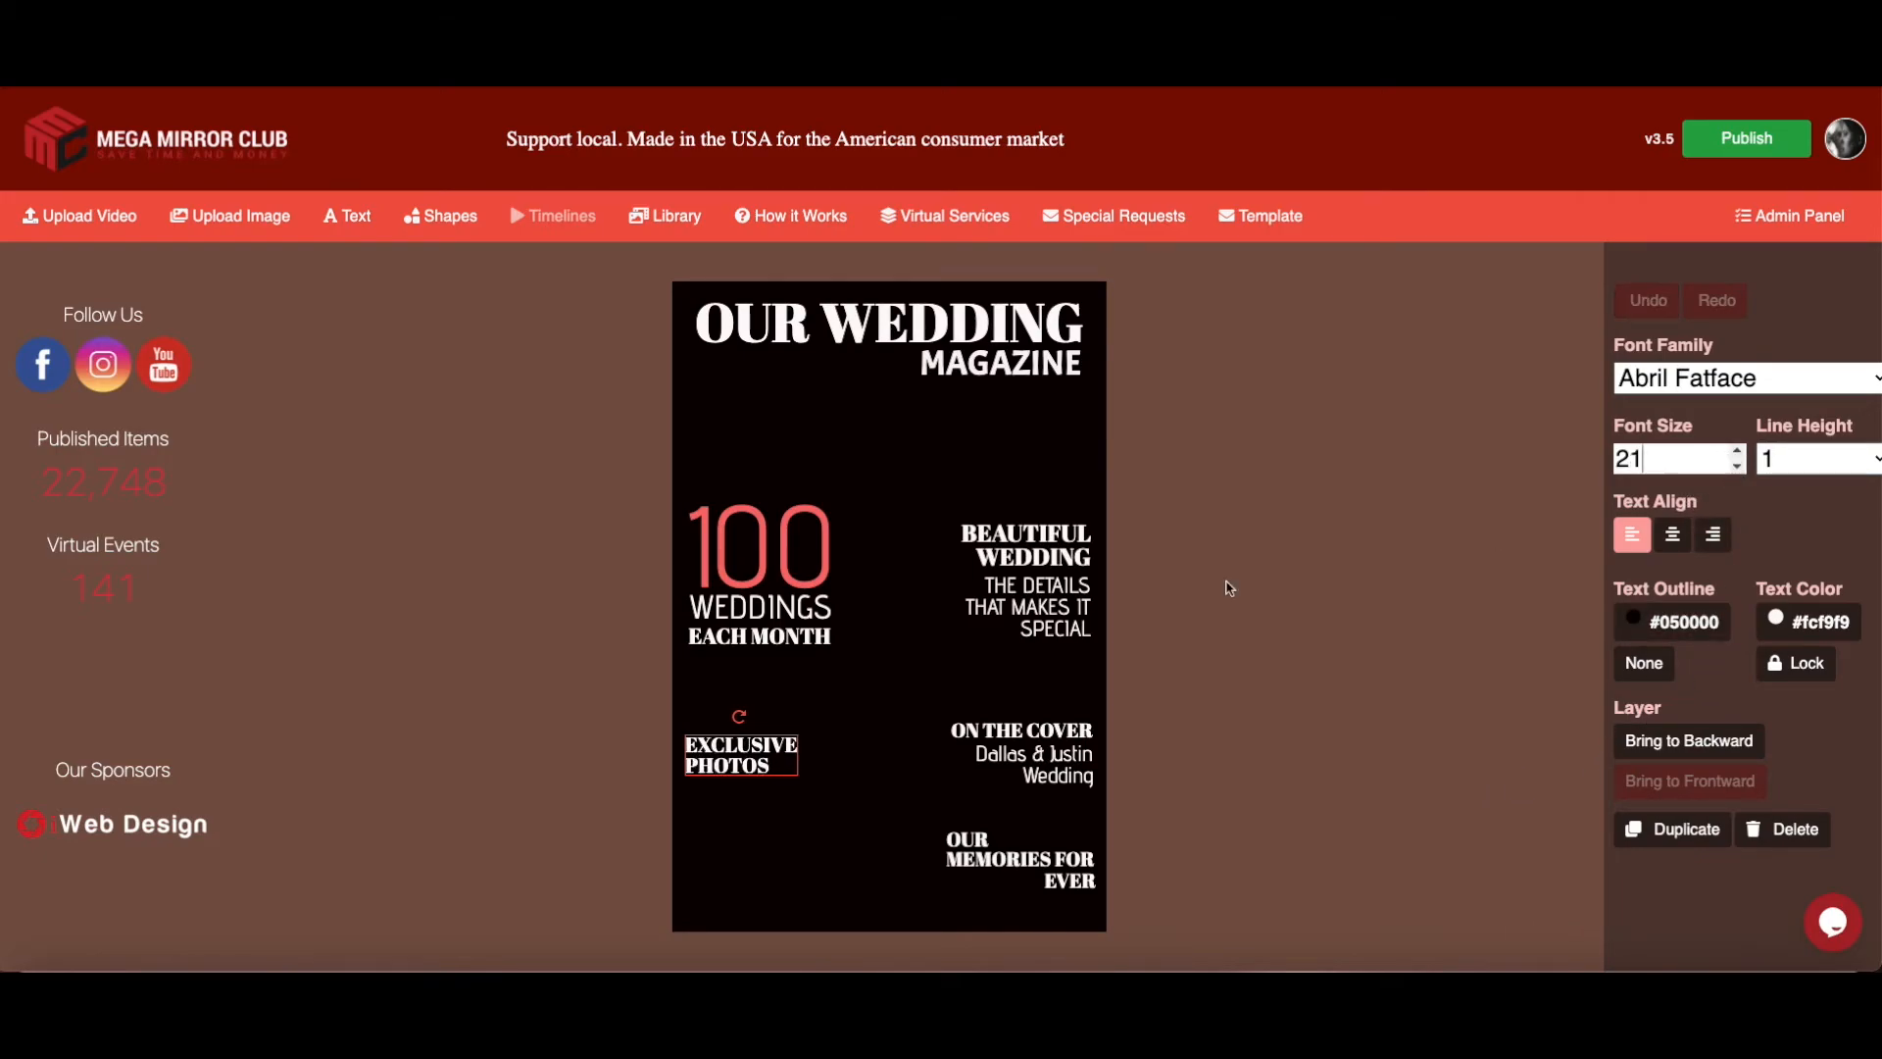
{"action": "double_click", "coordinate": [746, 766]}
{"action": "left_click_drag", "start_coordinate": [746, 765], "coordinate": [748, 768]}
{"action": "left_click", "coordinate": [1218, 697]}
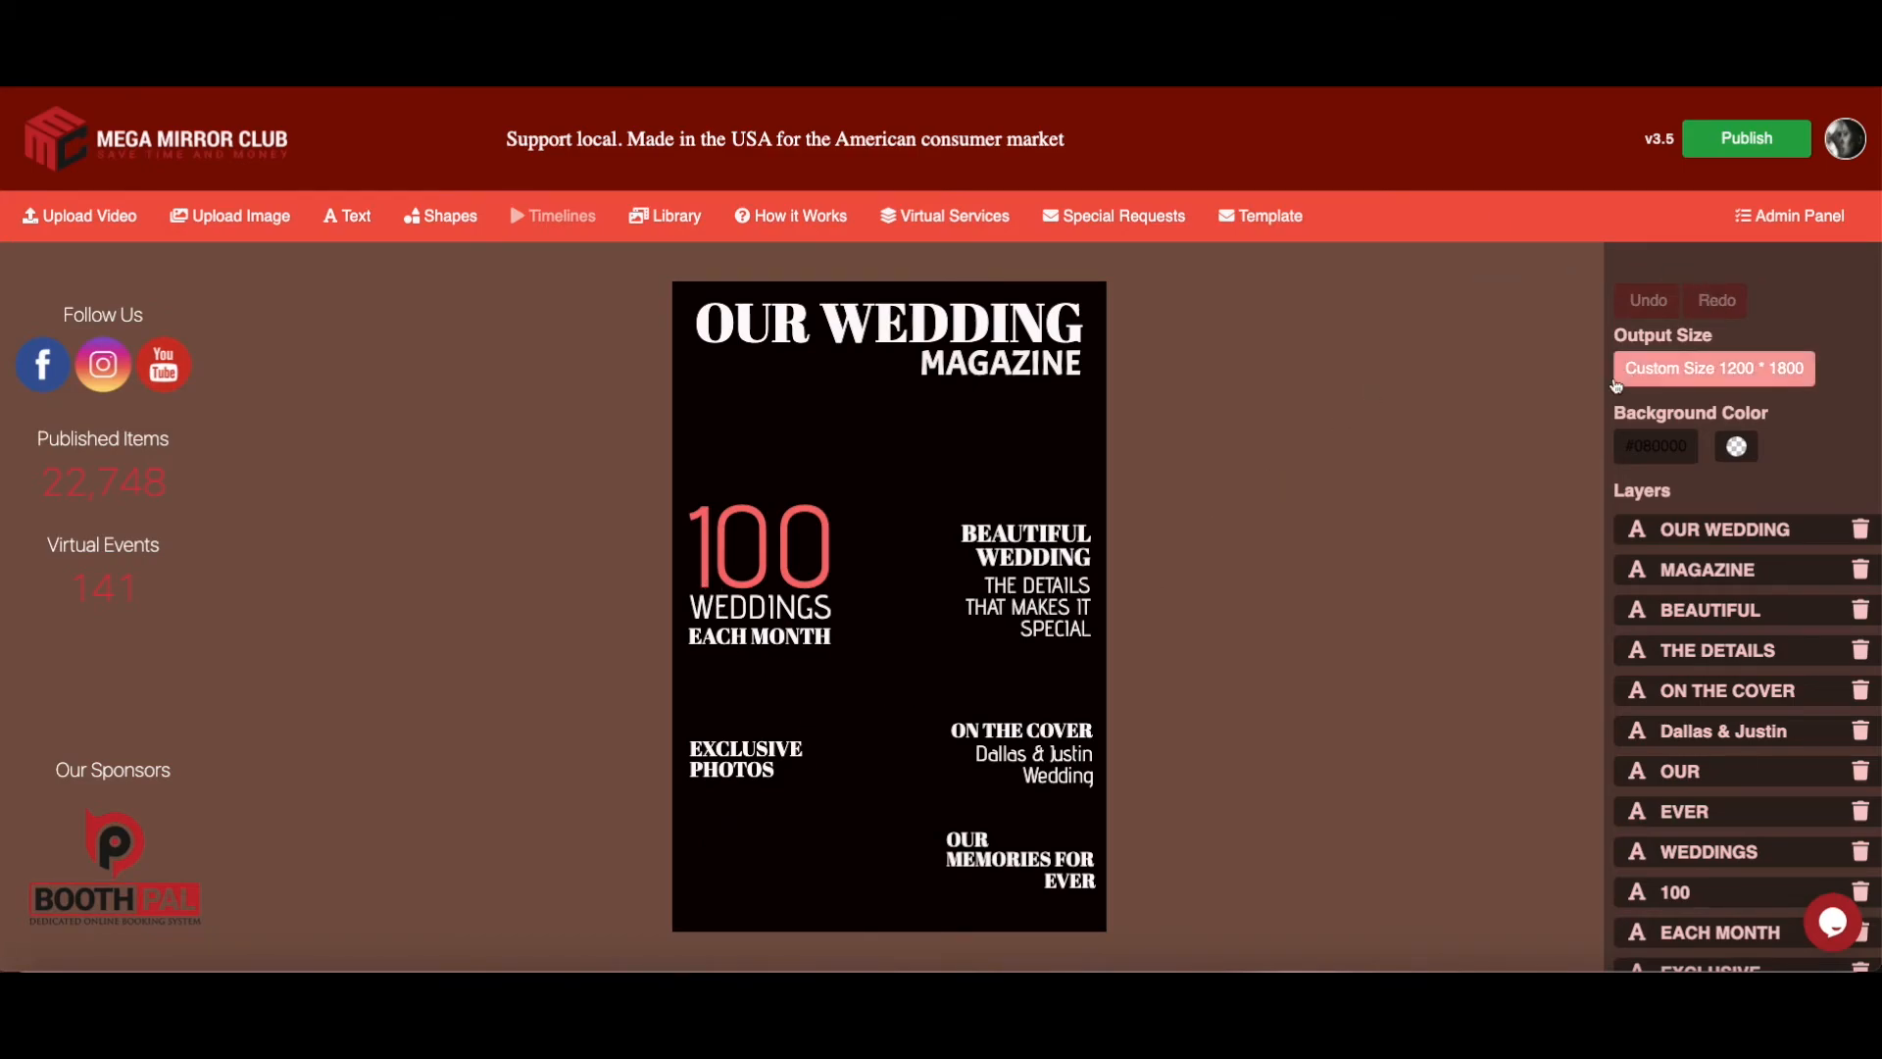
Make the cover background transparent and place an uploaded barcode image, reduced in size, in the cover's lower-left corner
{"action": "left_click", "coordinate": [1738, 447]}
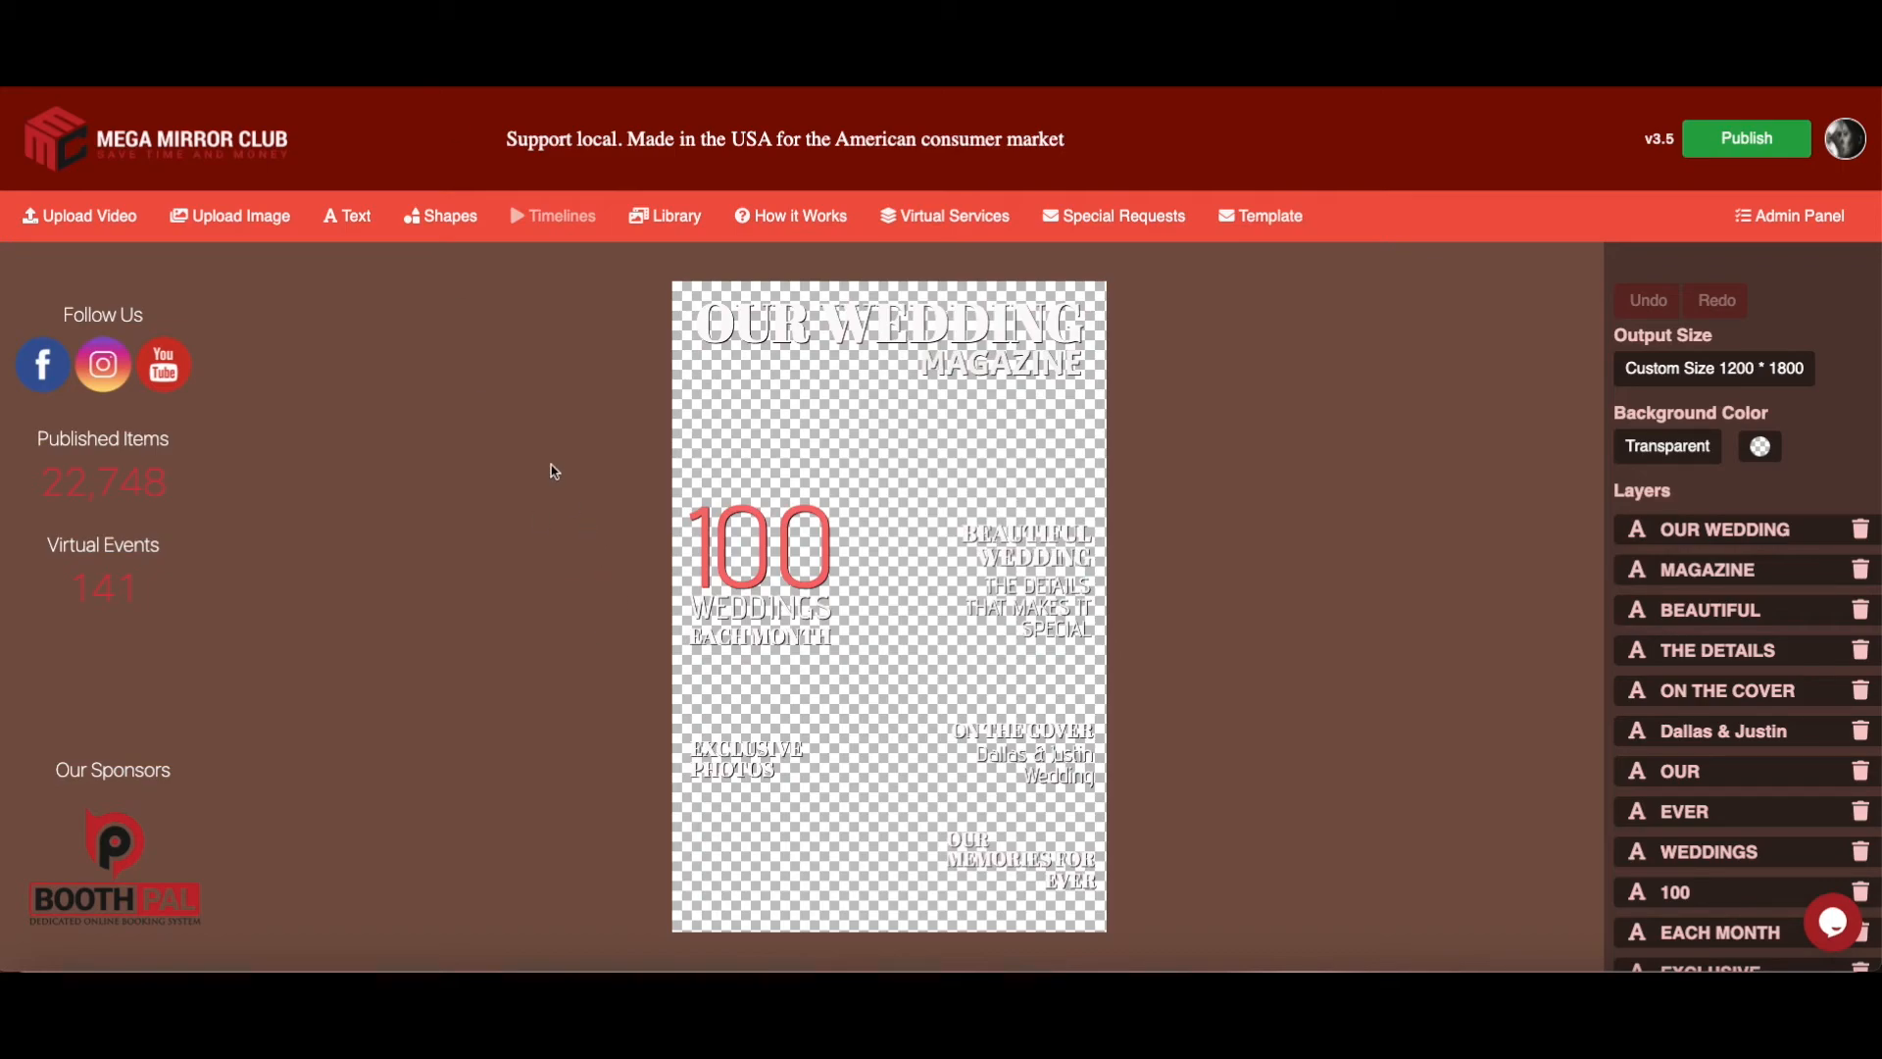
{"action": "left_click", "coordinate": [230, 219]}
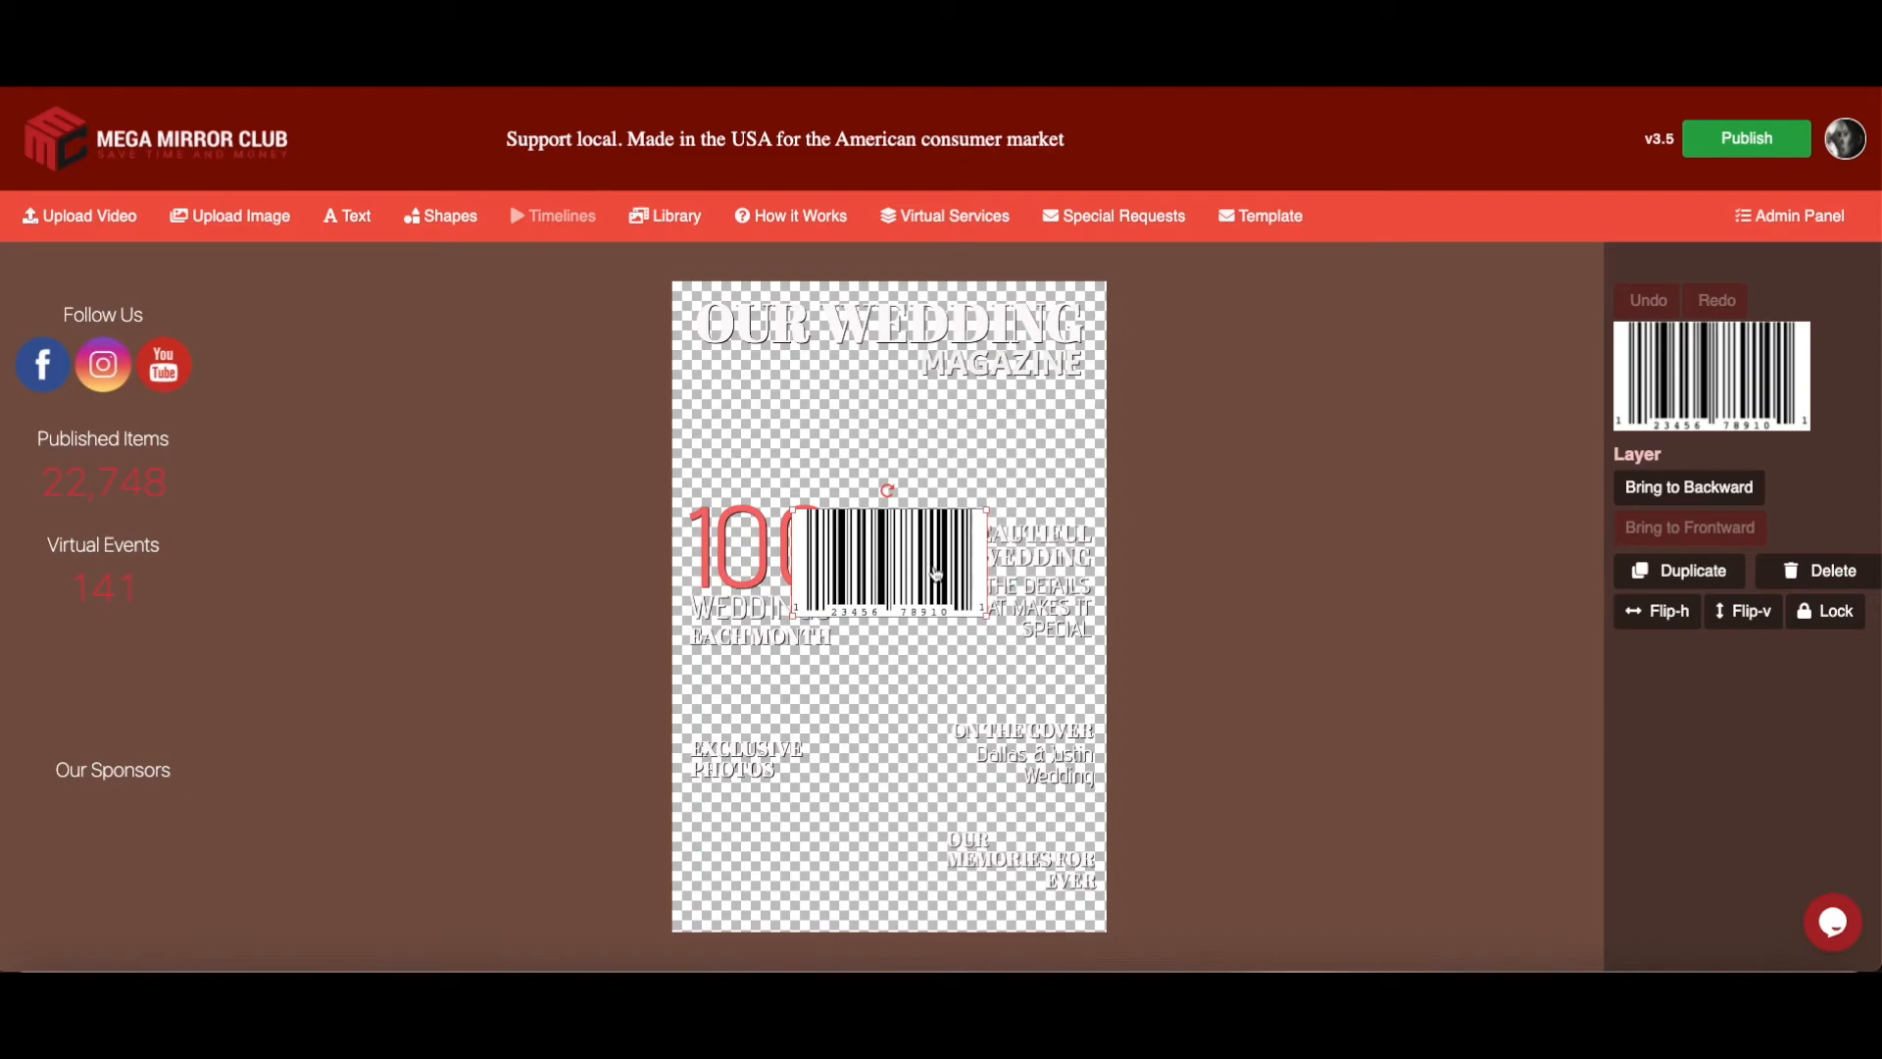
{"action": "left_click_drag", "start_coordinate": [936, 573], "coordinate": [838, 876]}
{"action": "left_click_drag", "start_coordinate": [889, 813], "coordinate": [803, 849]}
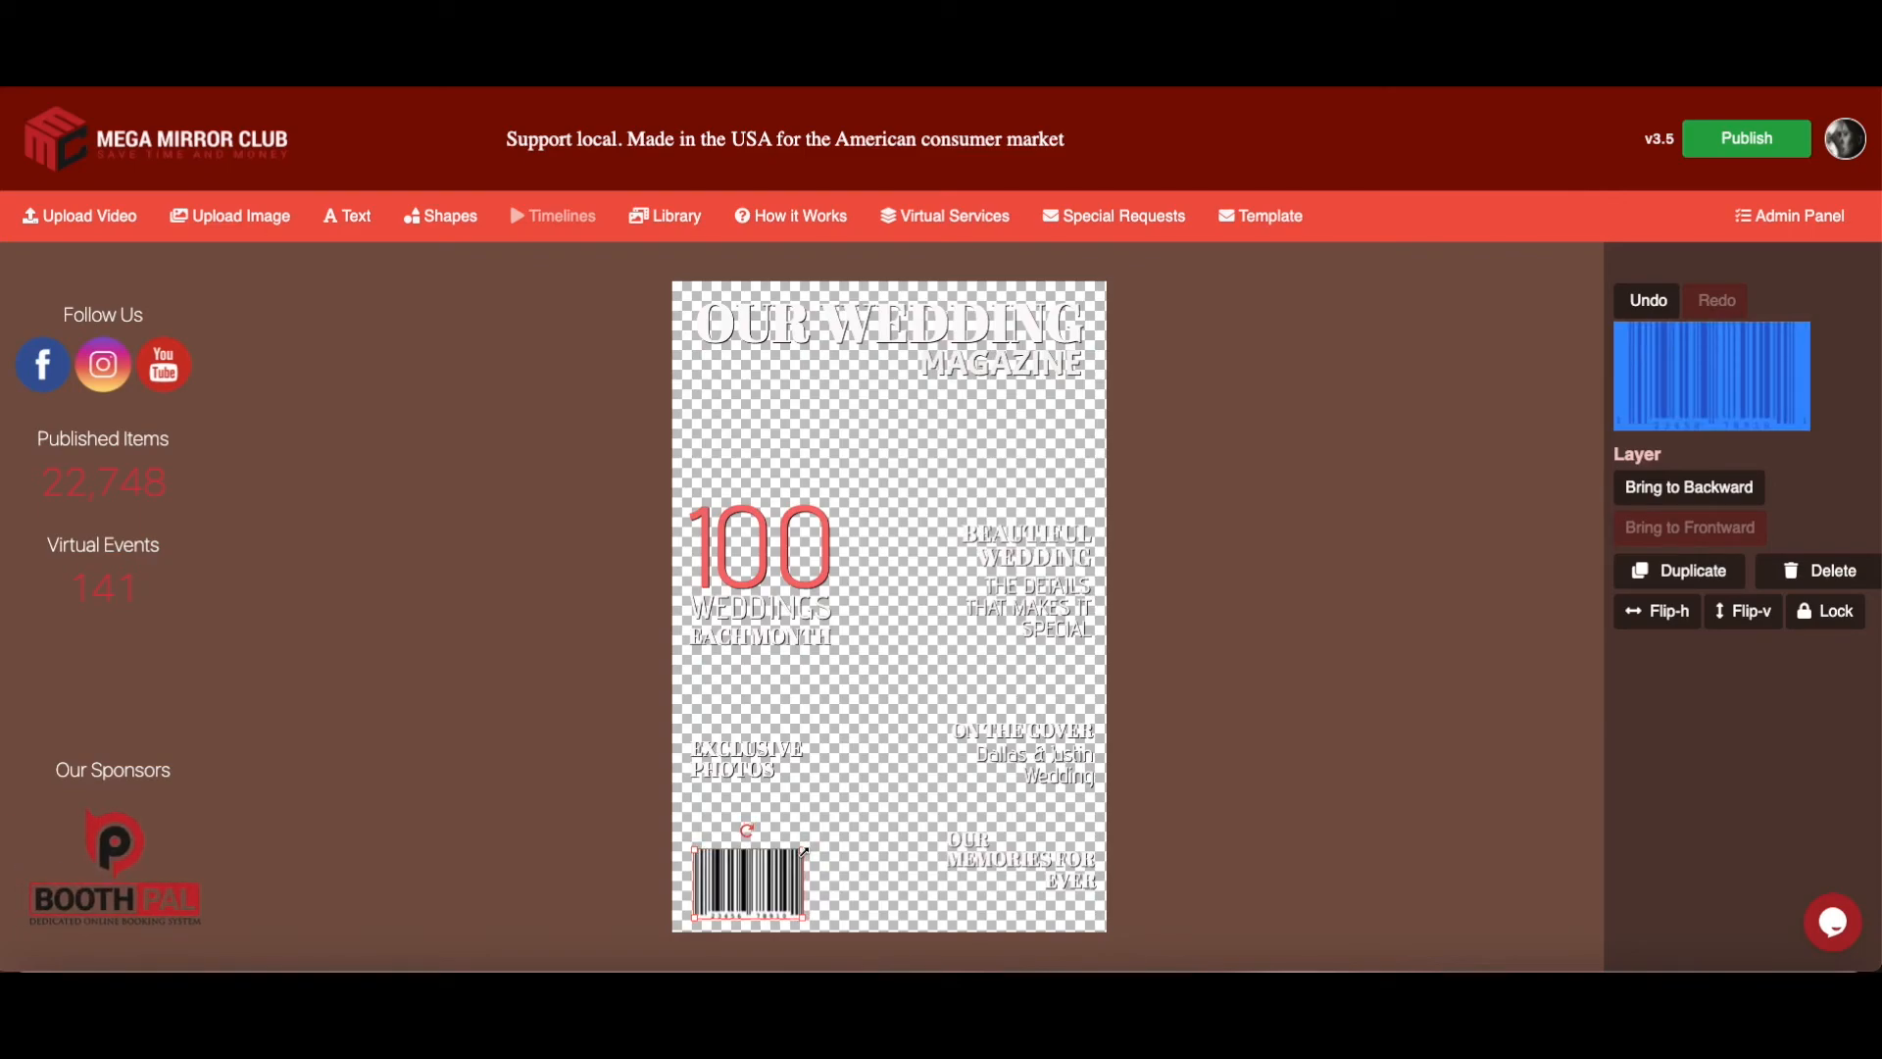
Fine-tune the barcode's size and position in the cover's lower-left corner and publish the cover
{"action": "left_click_drag", "start_coordinate": [773, 870], "coordinate": [806, 915]}
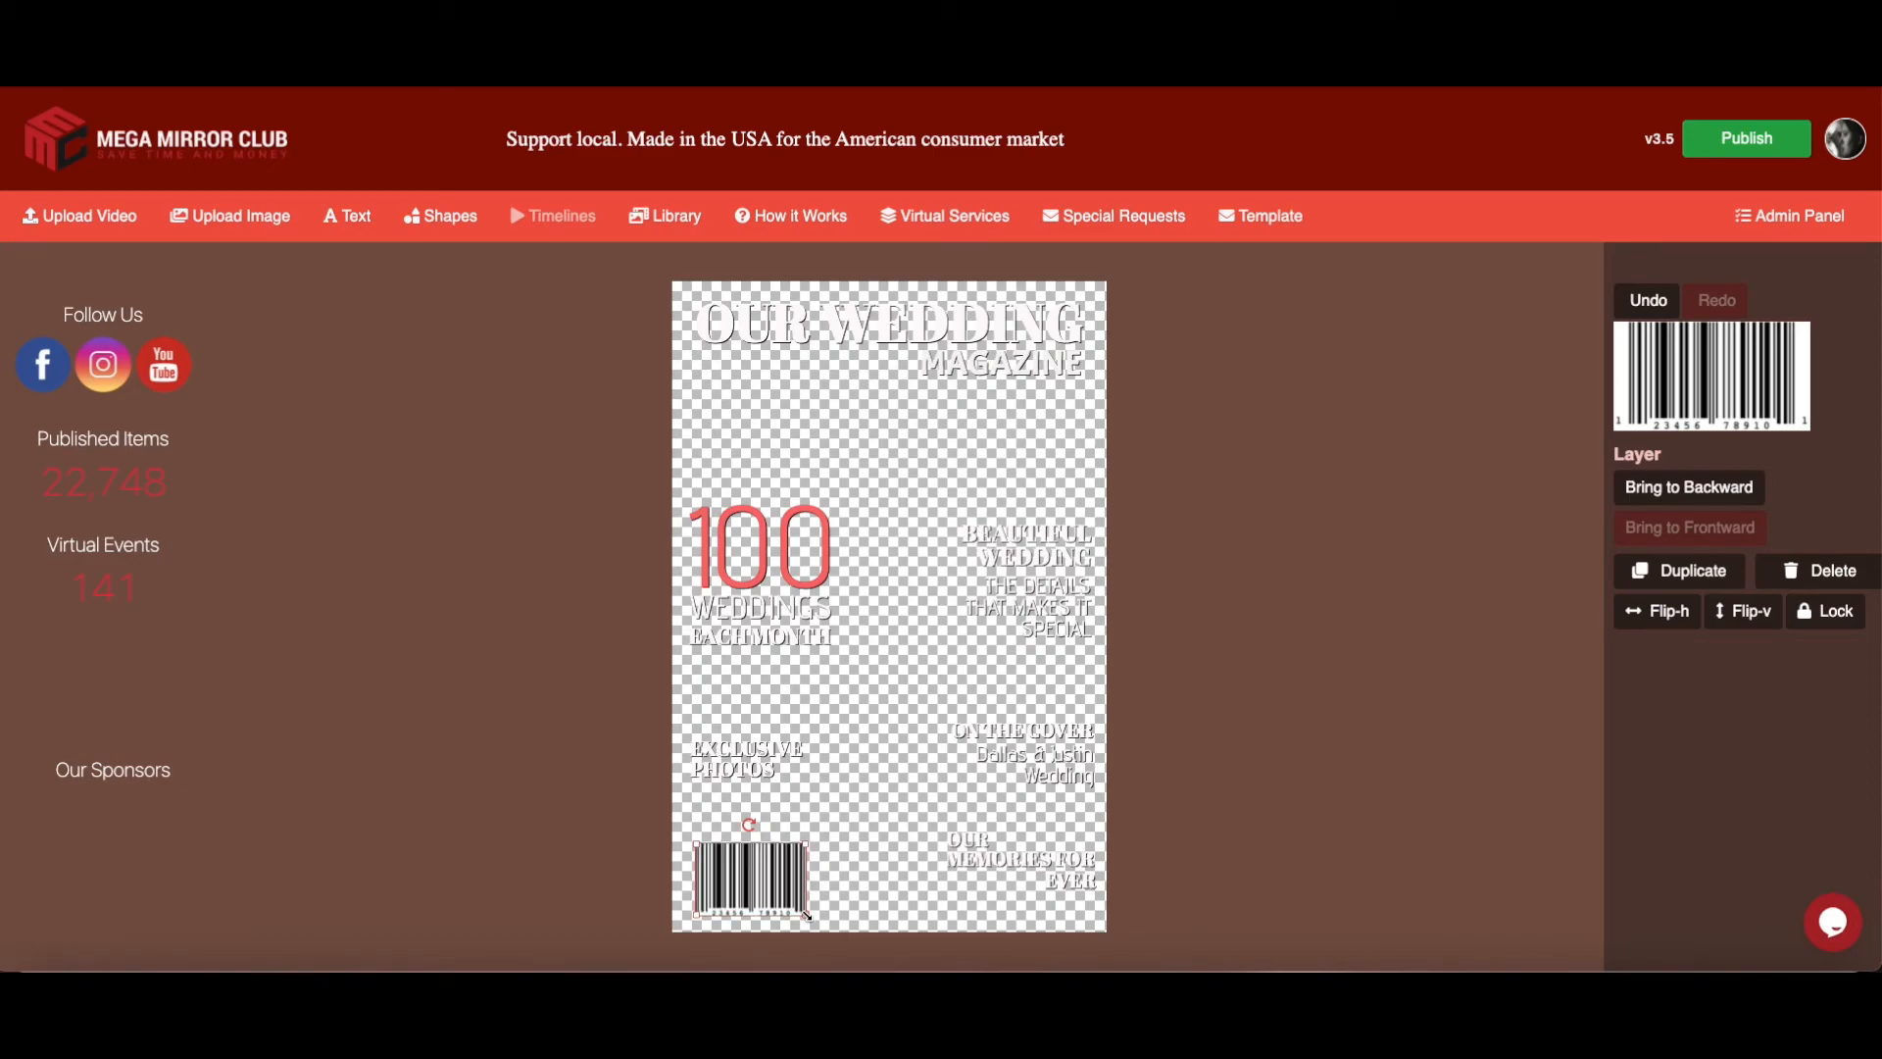
{"action": "left_click", "coordinate": [840, 836]}
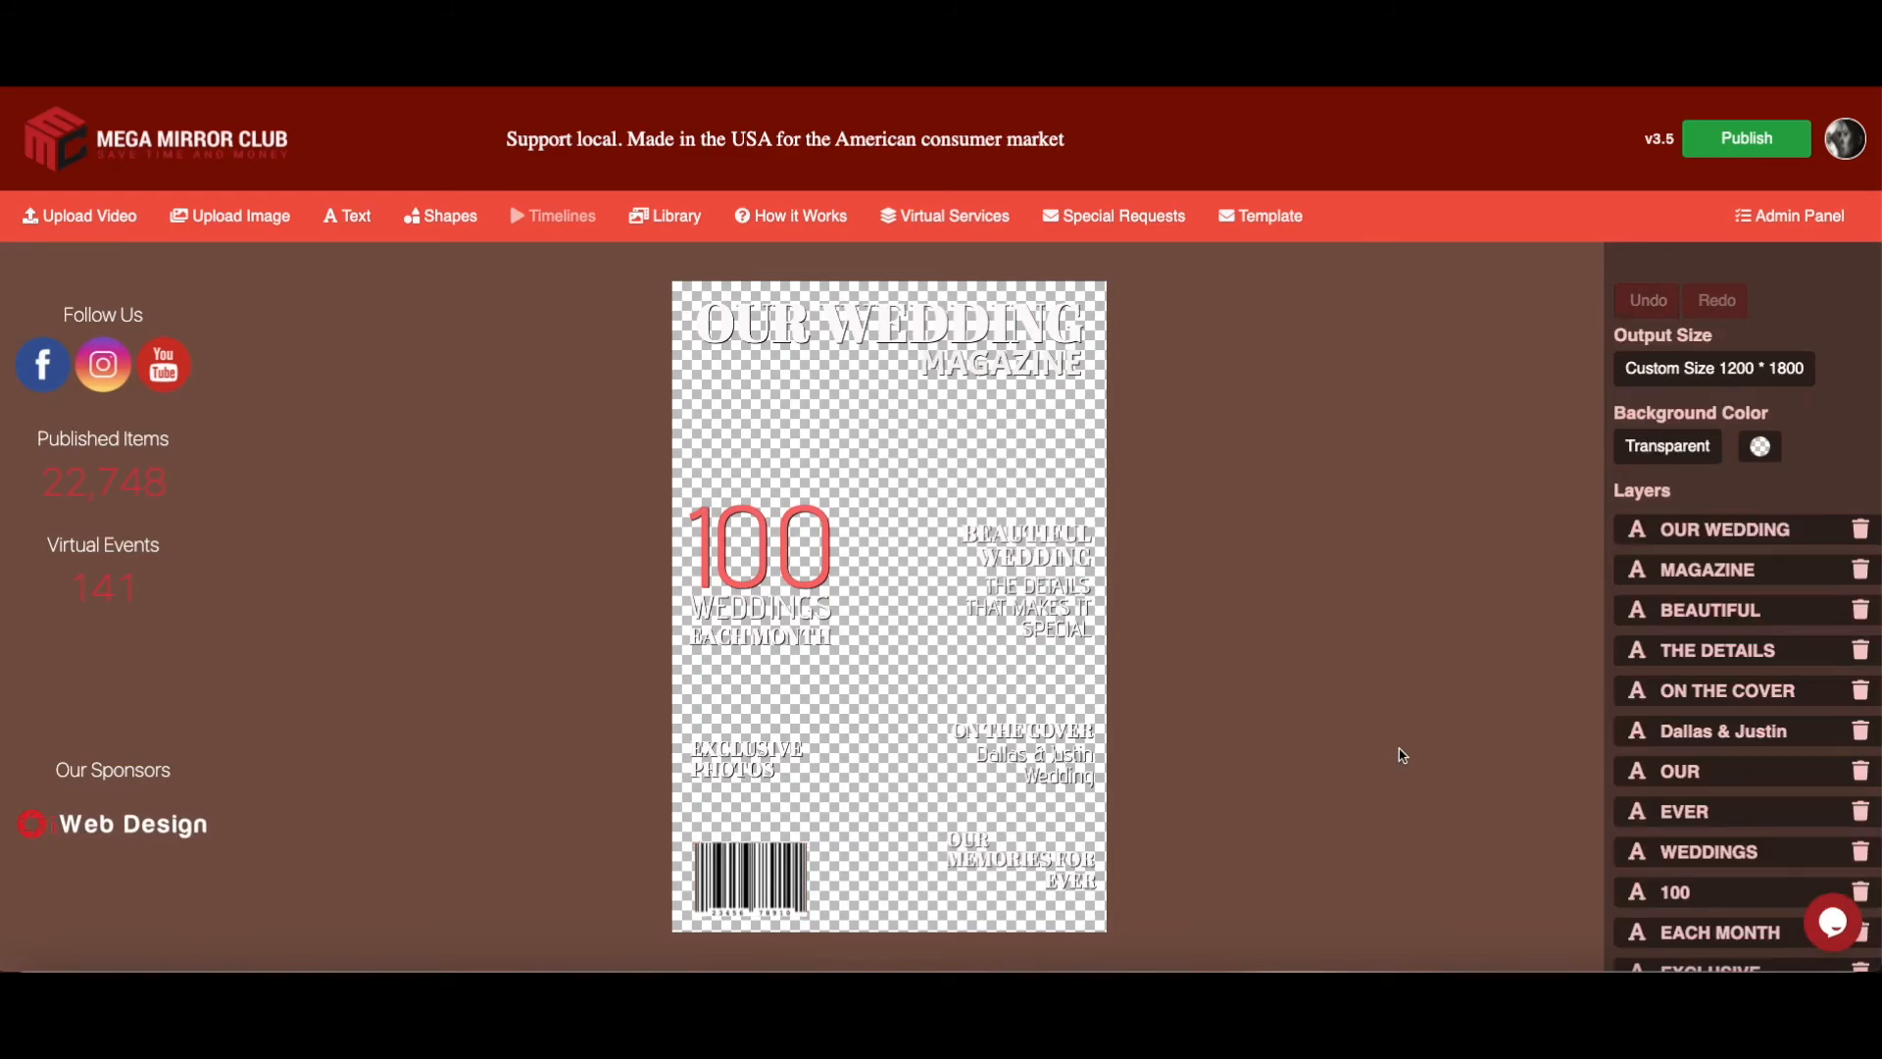
{"action": "left_click", "coordinate": [758, 887]}
{"action": "left_click", "coordinate": [1176, 847]}
{"action": "left_click", "coordinate": [1769, 145]}
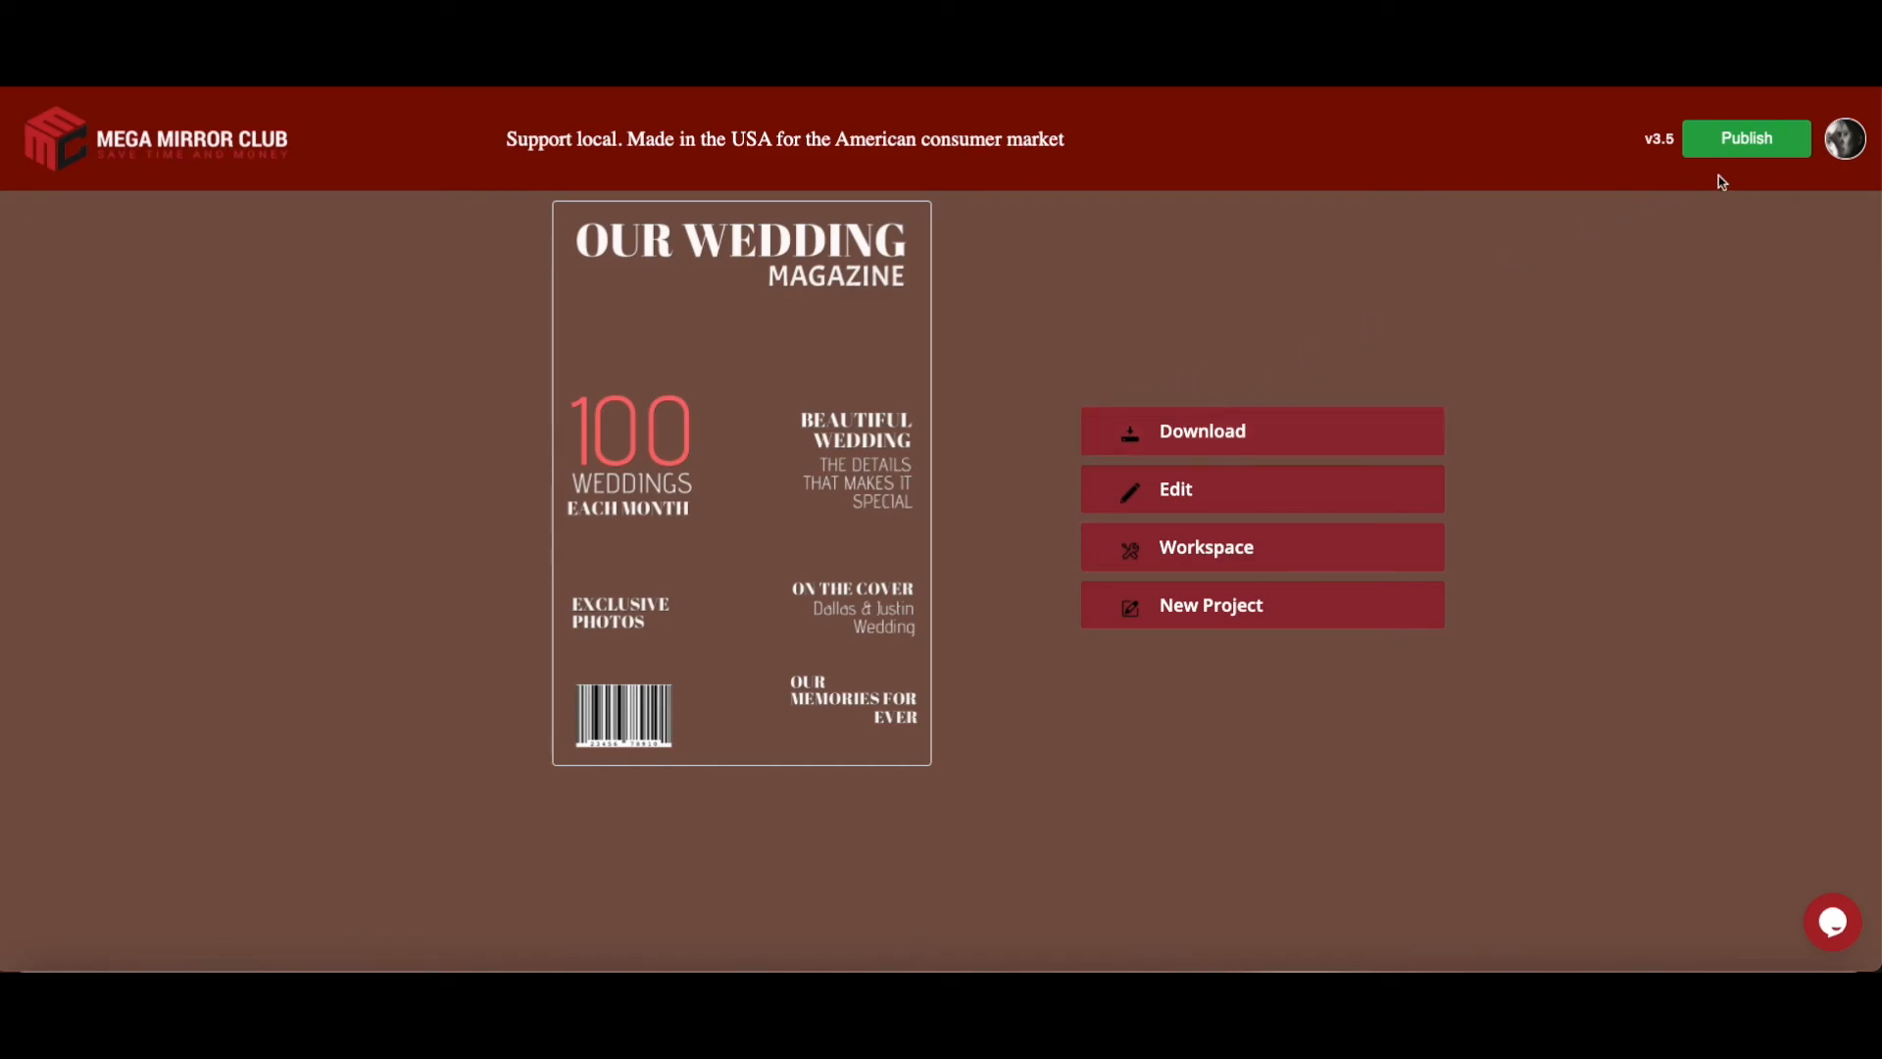
Go to the workspace and reopen the newly published wedding magazine project for editing
{"action": "left_click", "coordinate": [1853, 149]}
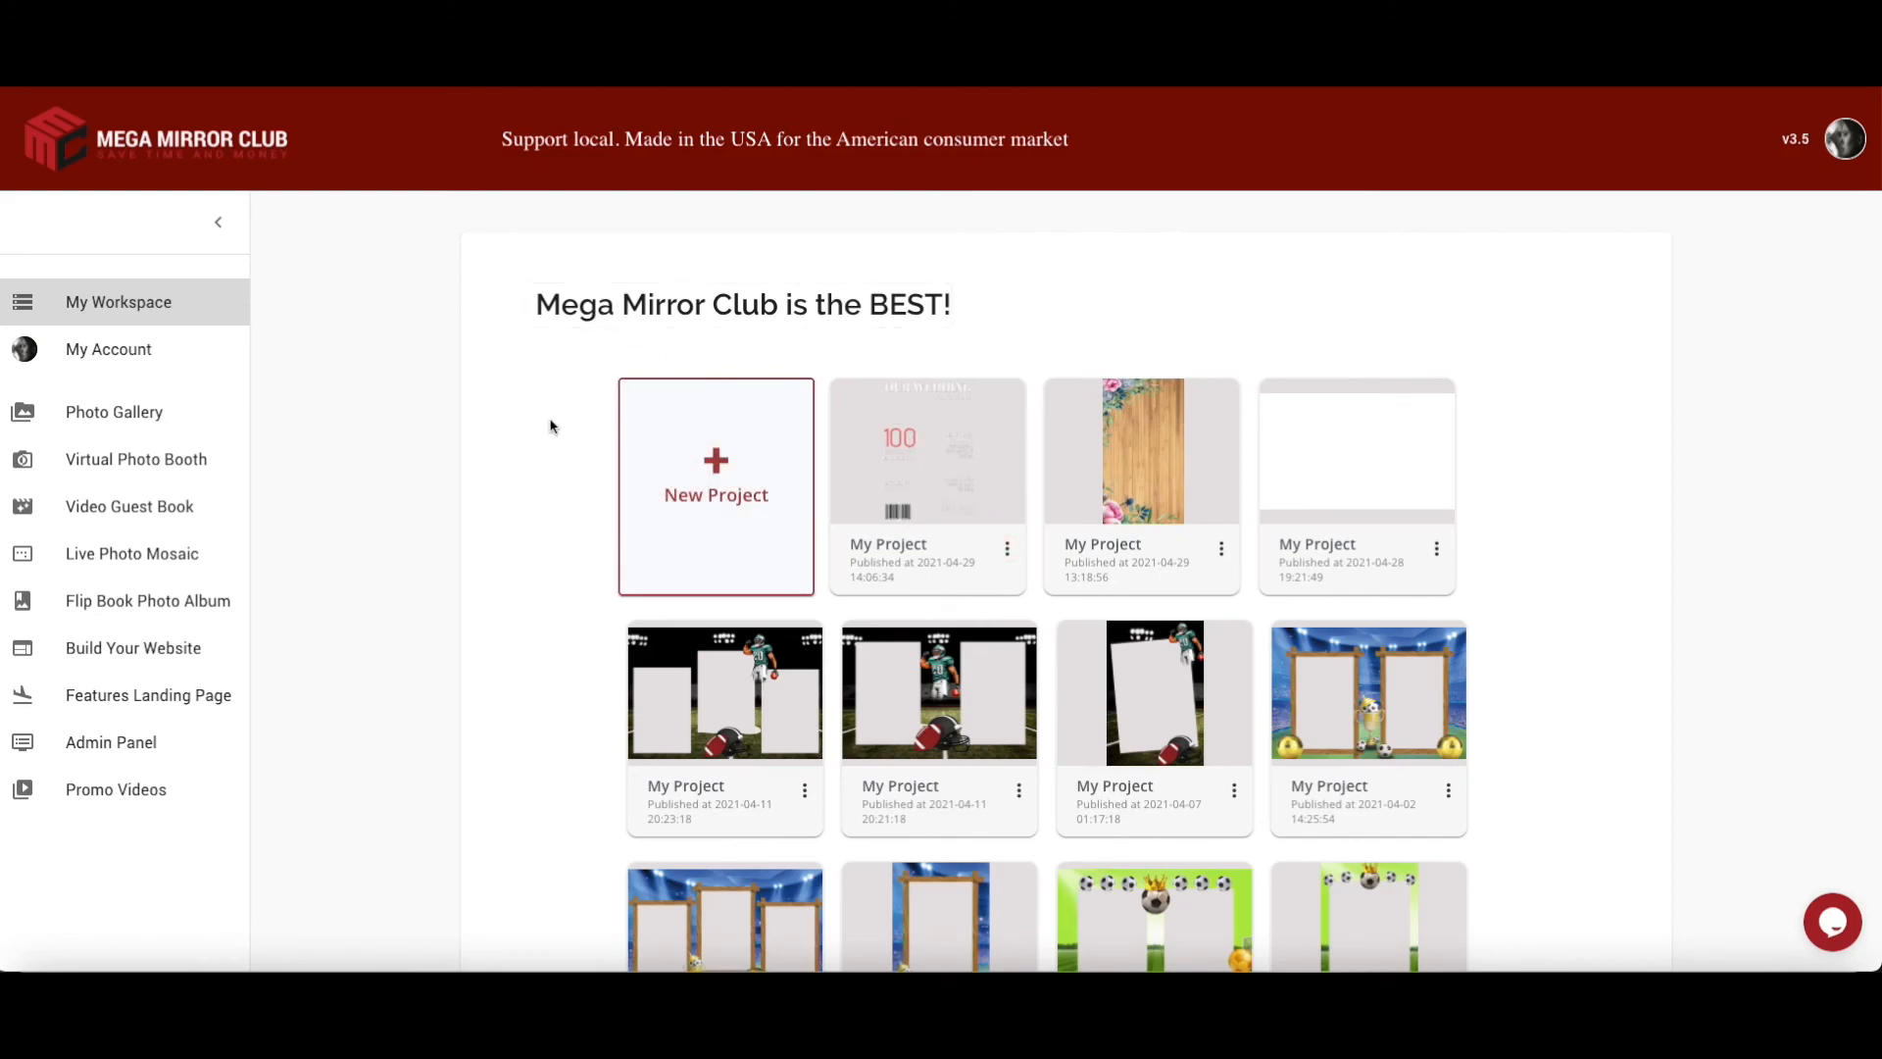
{"action": "left_click", "coordinate": [1007, 548]}
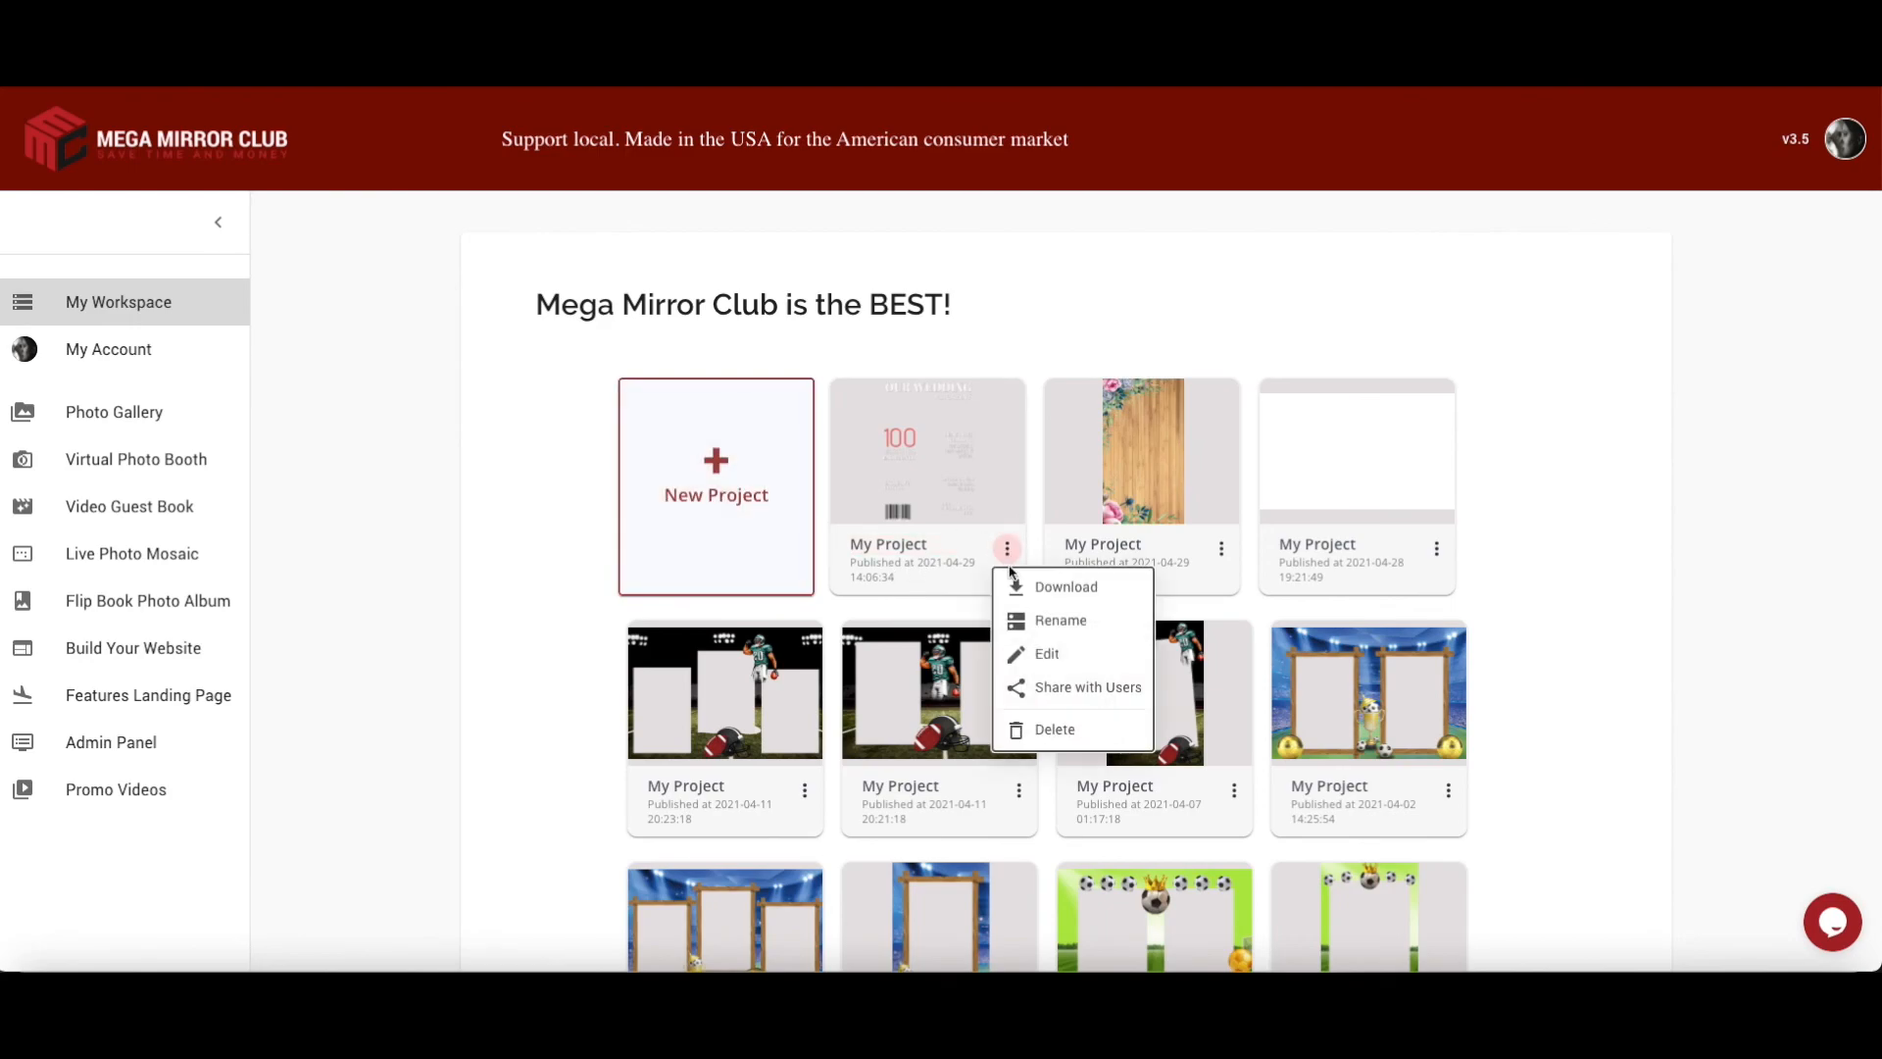
{"action": "left_click", "coordinate": [1044, 655]}
Check the reopened cover's layers and the text settings of "BEAUTIFUL WEDDING" and the couple's names line
{"action": "left_click", "coordinate": [1010, 551]}
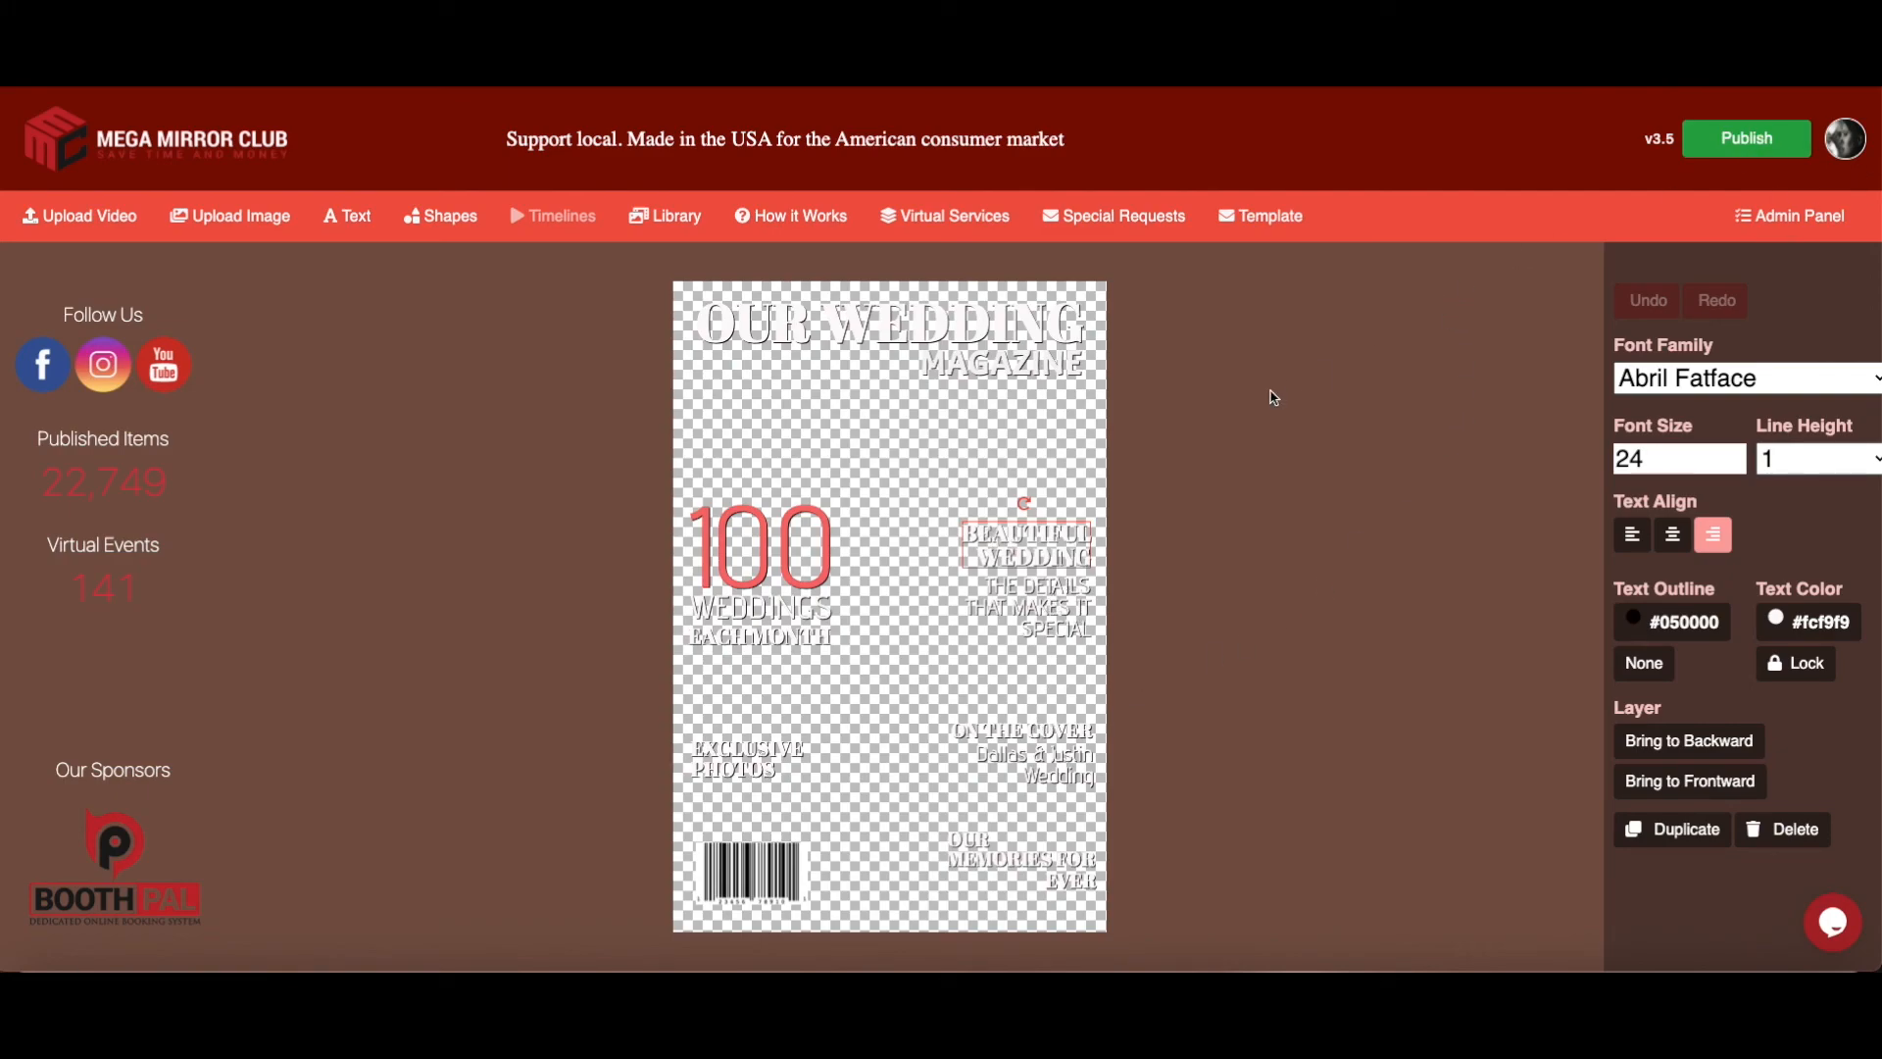
{"action": "left_click", "coordinate": [1249, 432]}
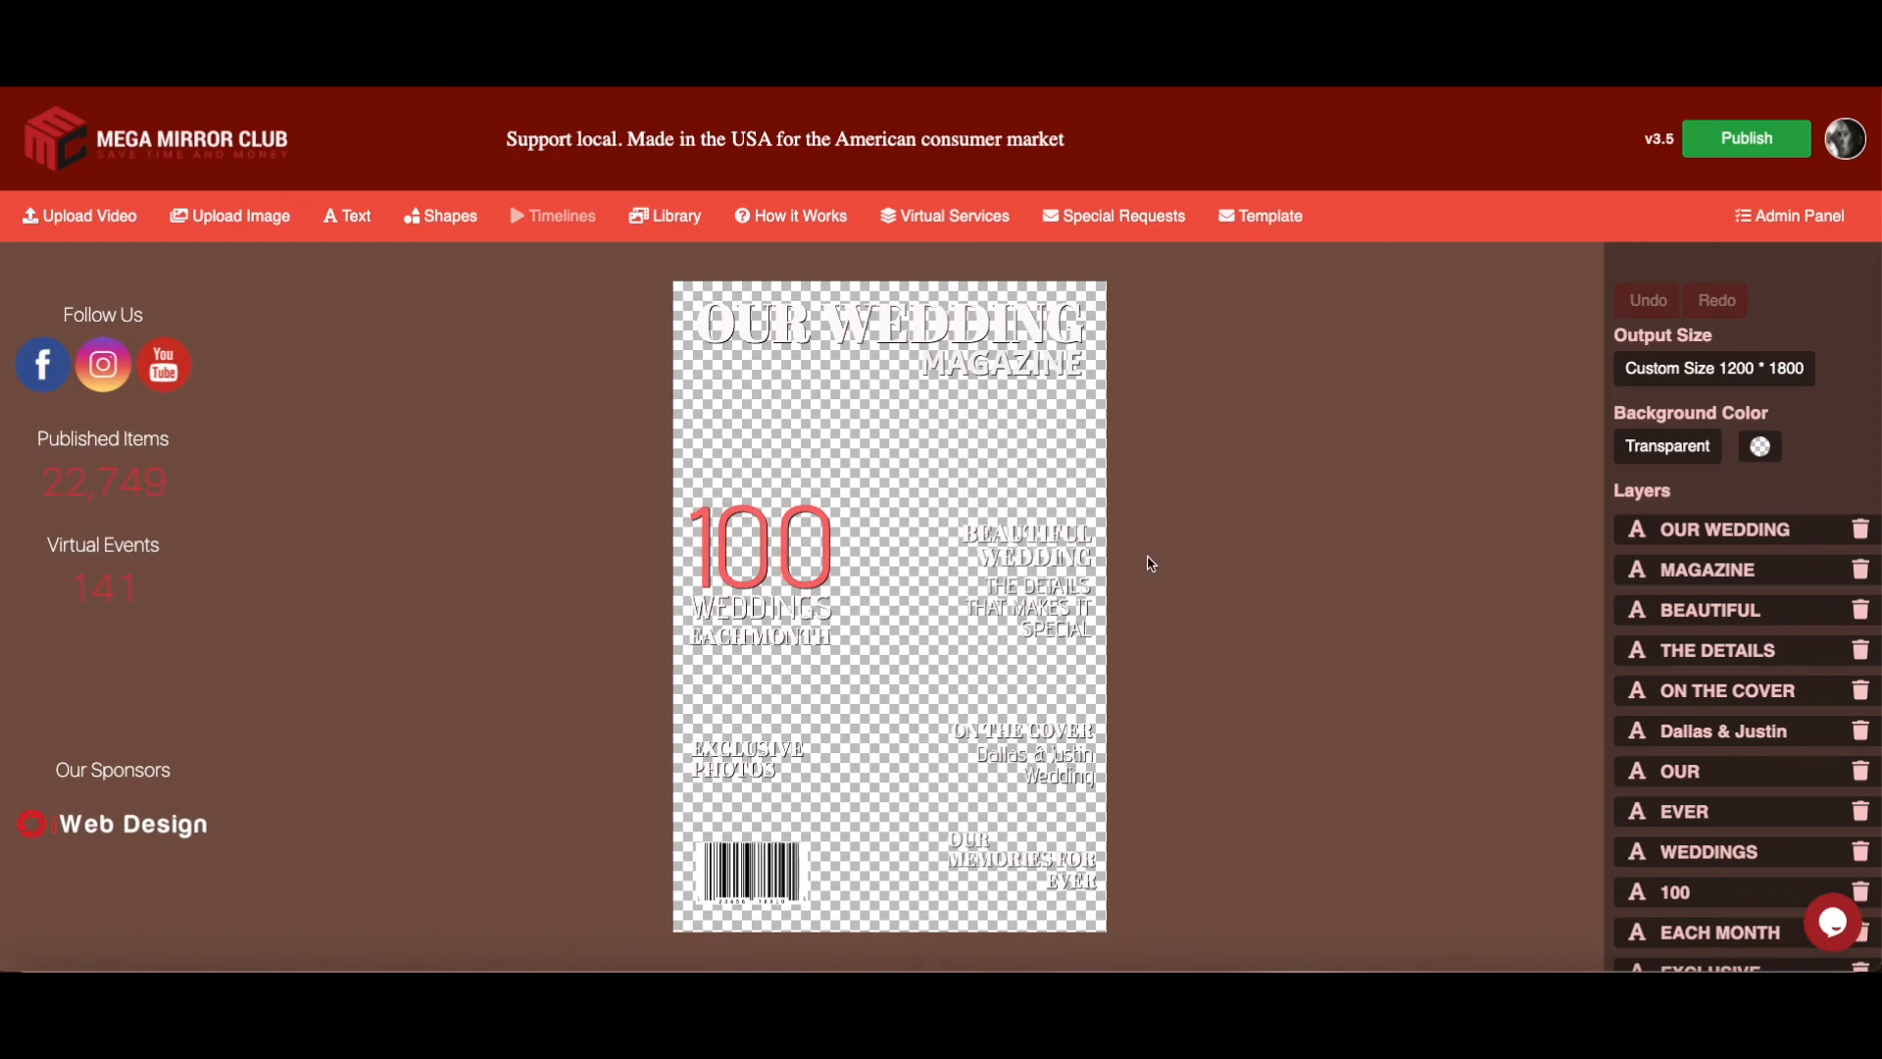
{"action": "scroll", "coordinate": [1709, 627], "scroll_direction": "down", "scroll_amount": 1}
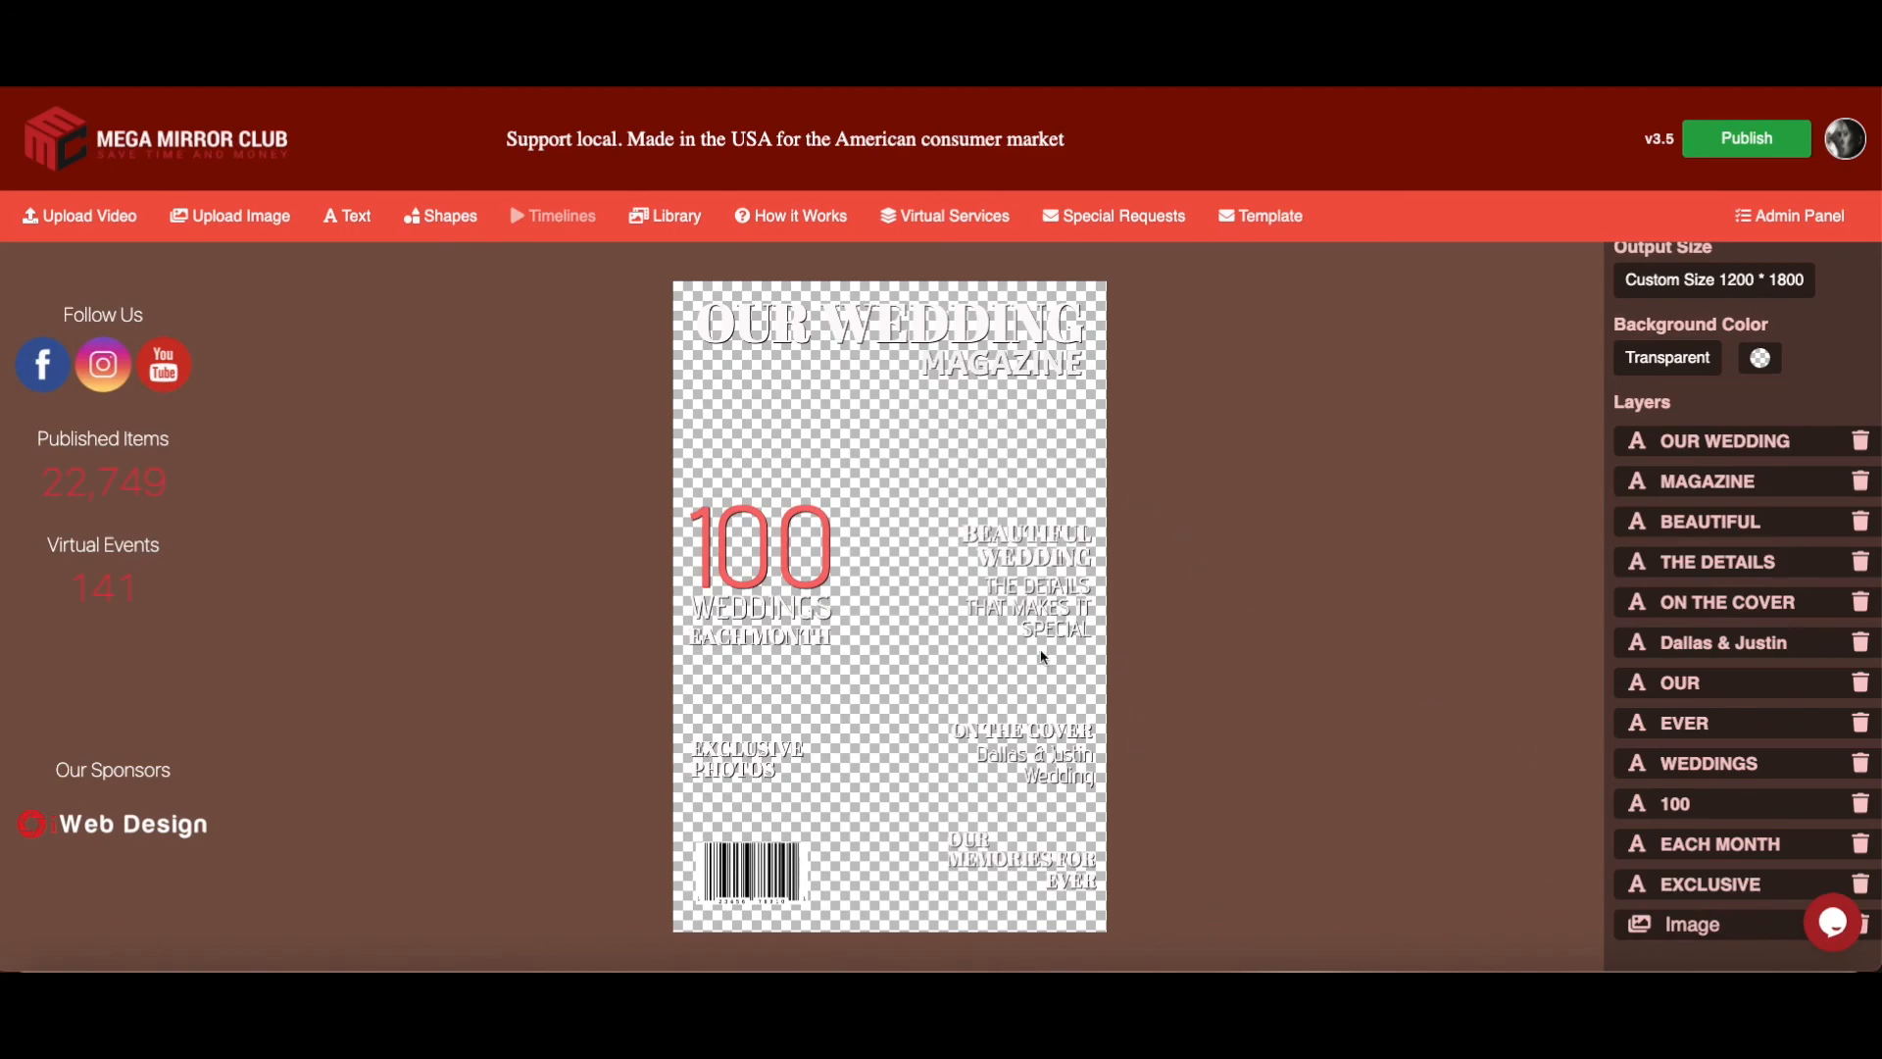
{"action": "left_click", "coordinate": [1023, 768]}
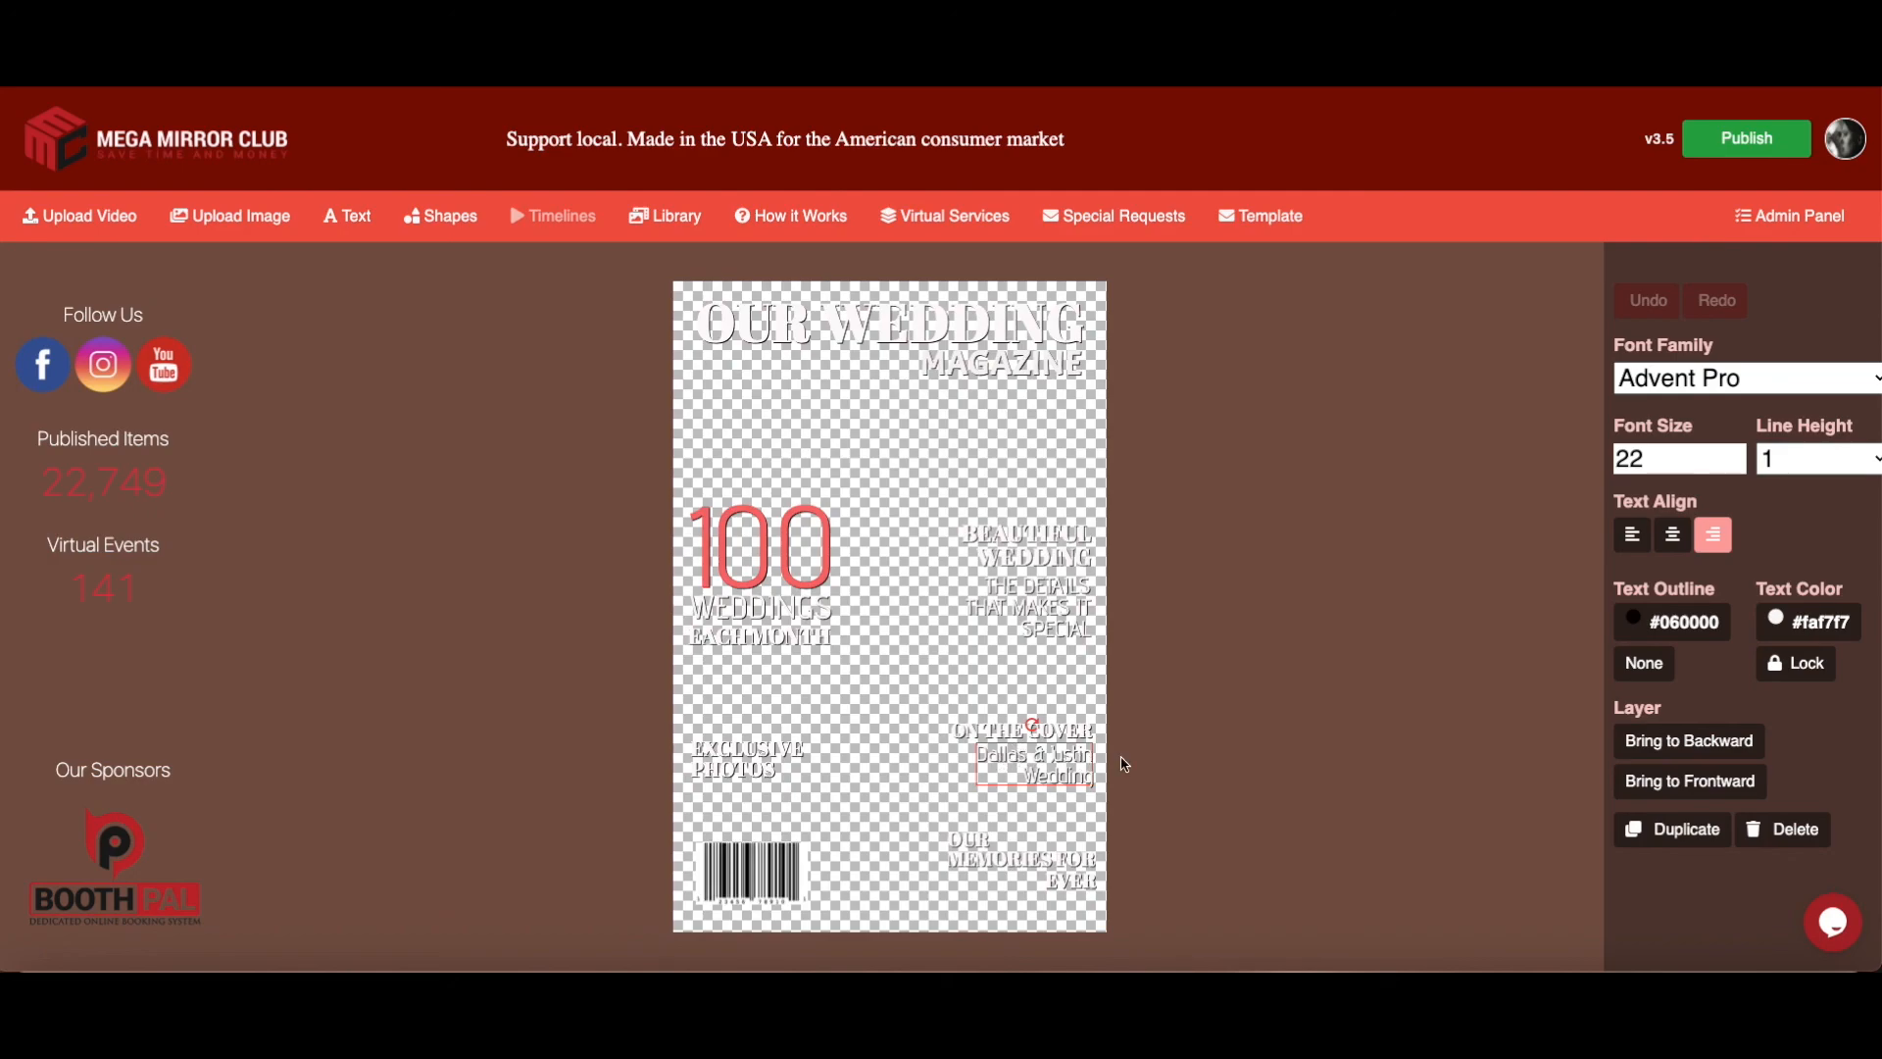
{"action": "left_click", "coordinate": [1183, 688]}
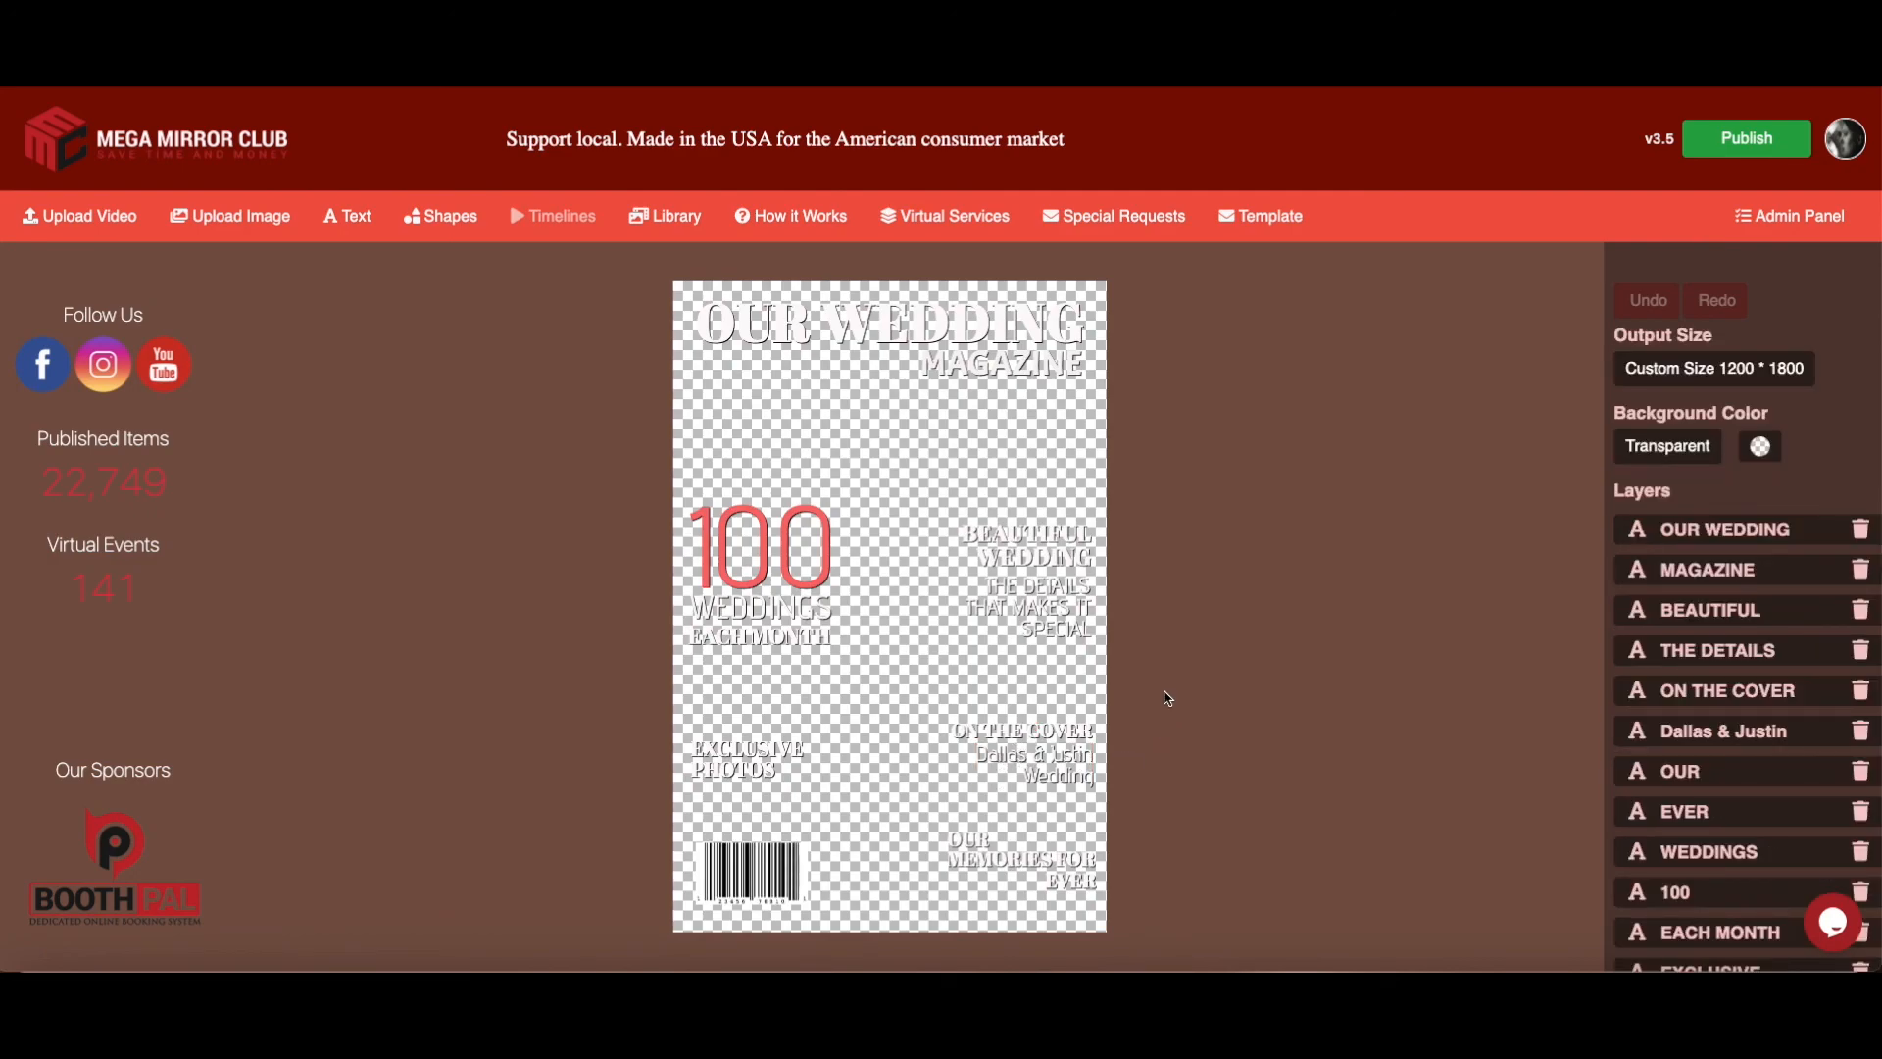